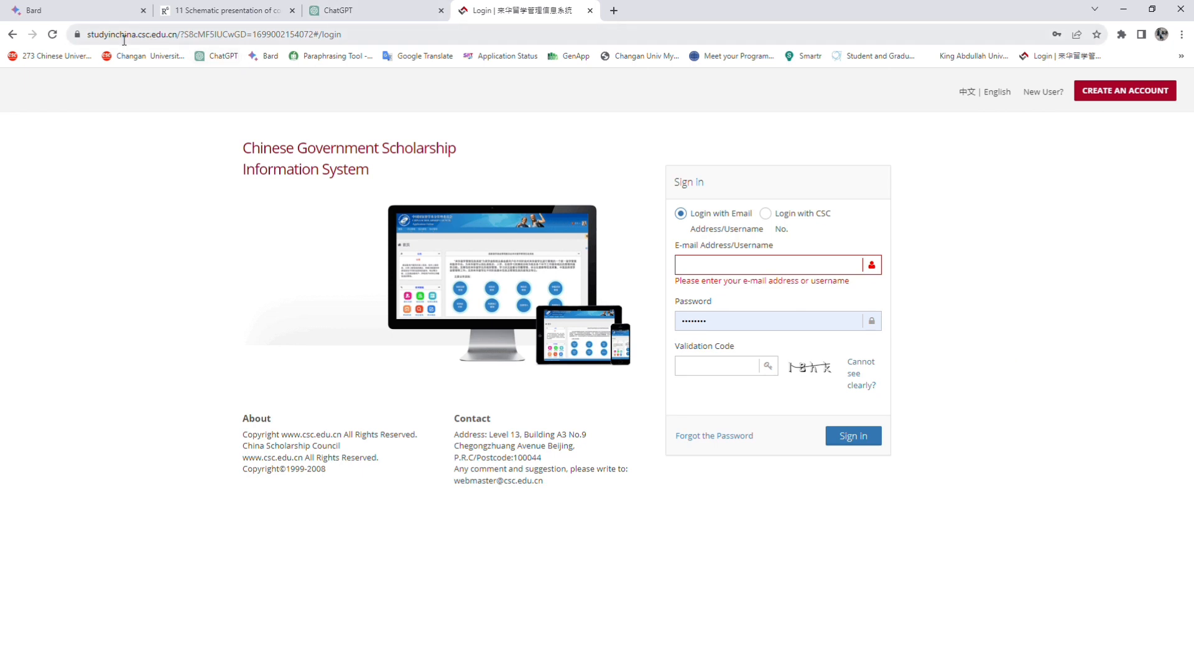
Open the new account registration form and enter the suggested e-mail address
{"action": "left_click_drag", "start_coordinate": [88, 34], "coordinate": [356, 64]}
{"action": "left_click", "coordinate": [339, 94]}
{"action": "left_click", "coordinate": [1128, 93]}
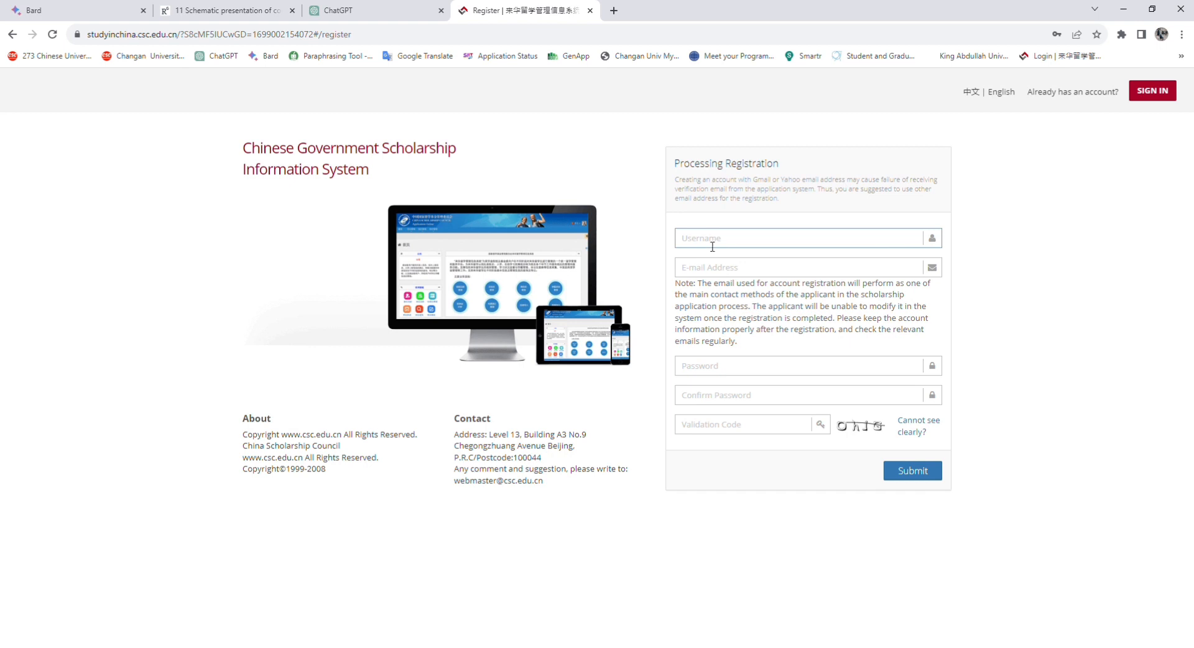
{"action": "left_click", "coordinate": [700, 243]}
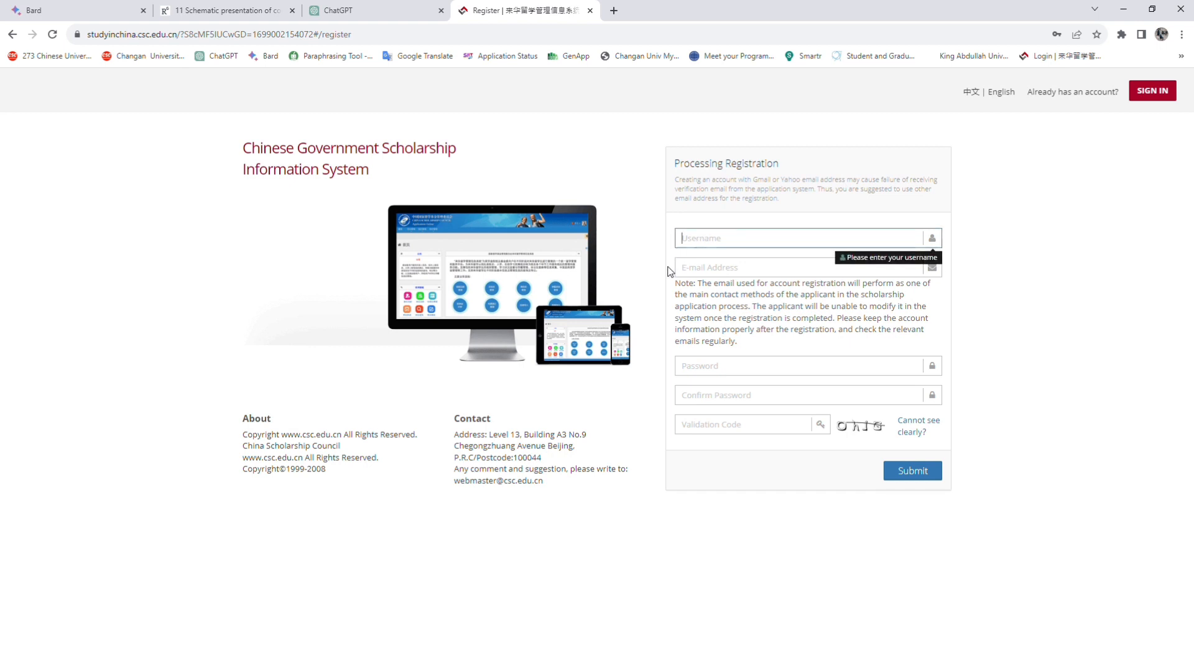
{"action": "left_click", "coordinate": [695, 271]}
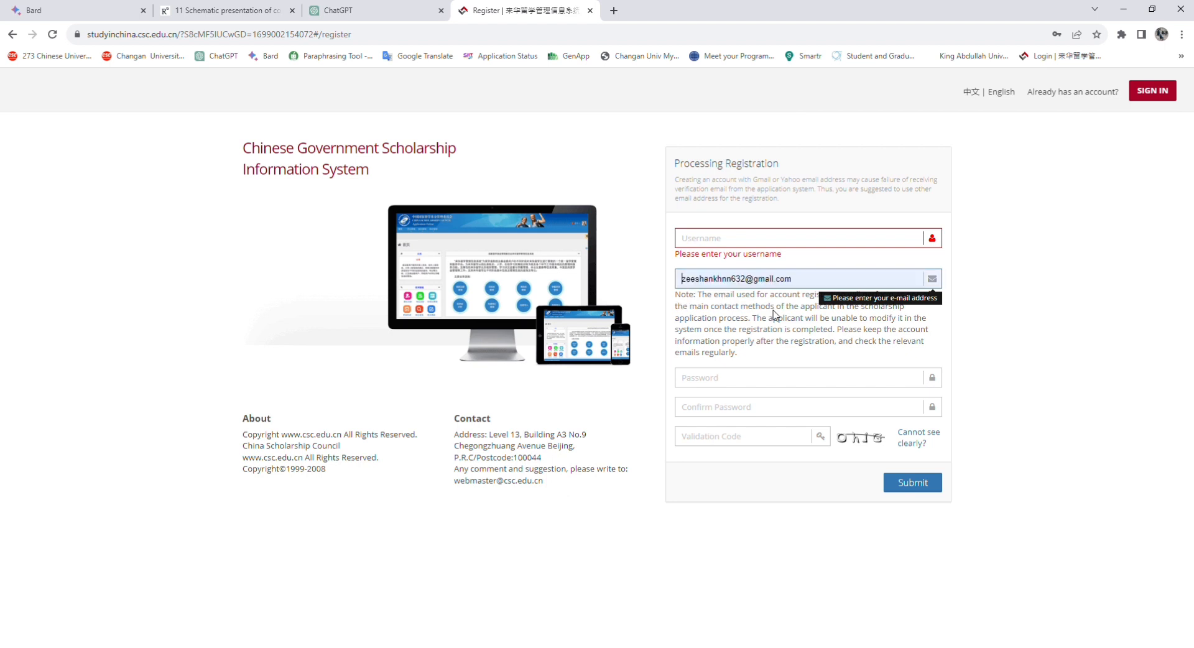
{"action": "left_click", "coordinate": [774, 316]}
Copy the name part of the e-mail into the username field
{"action": "left_click_drag", "start_coordinate": [752, 281], "coordinate": [696, 286]}
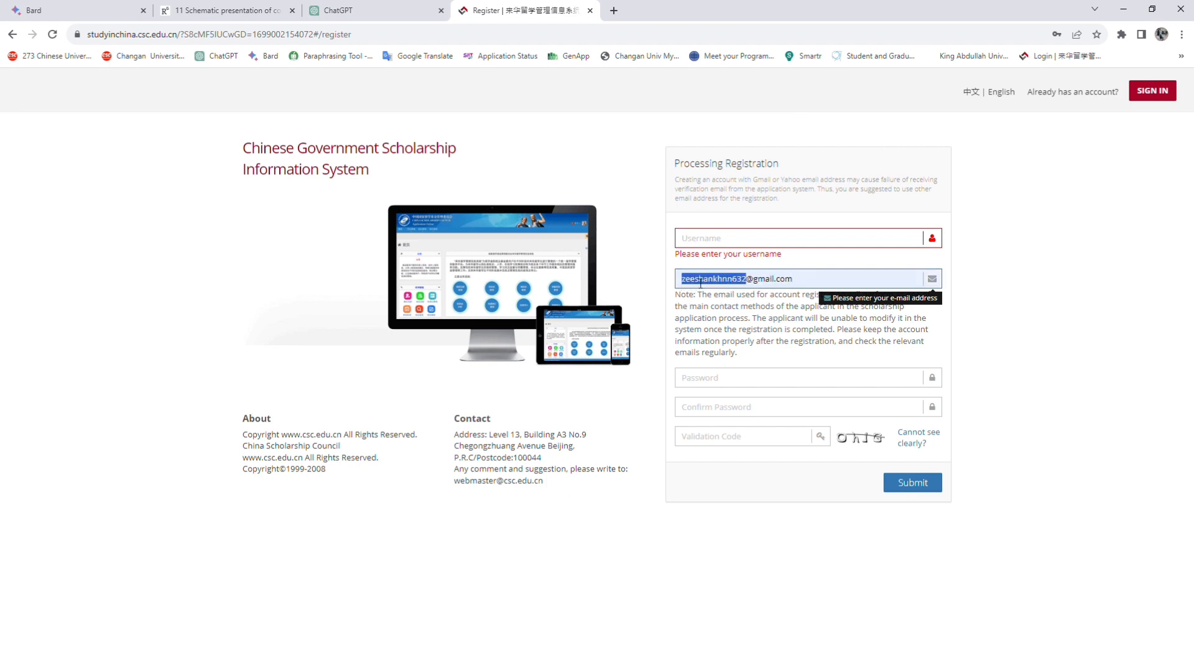
{"action": "left_click", "coordinate": [718, 241]}
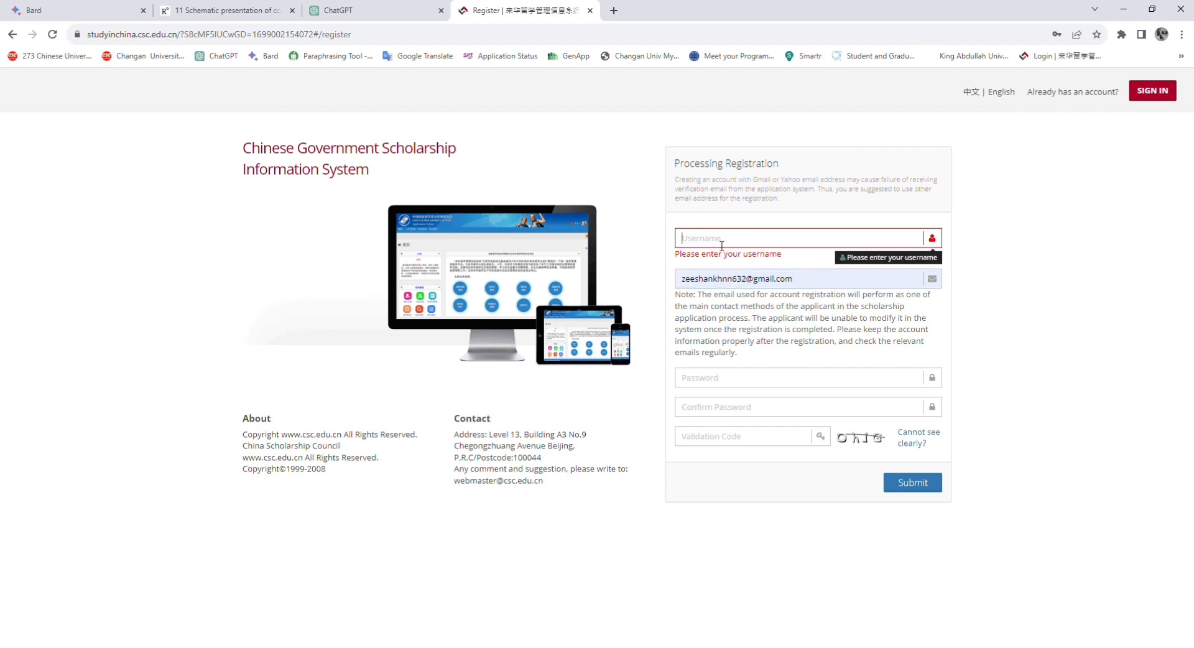
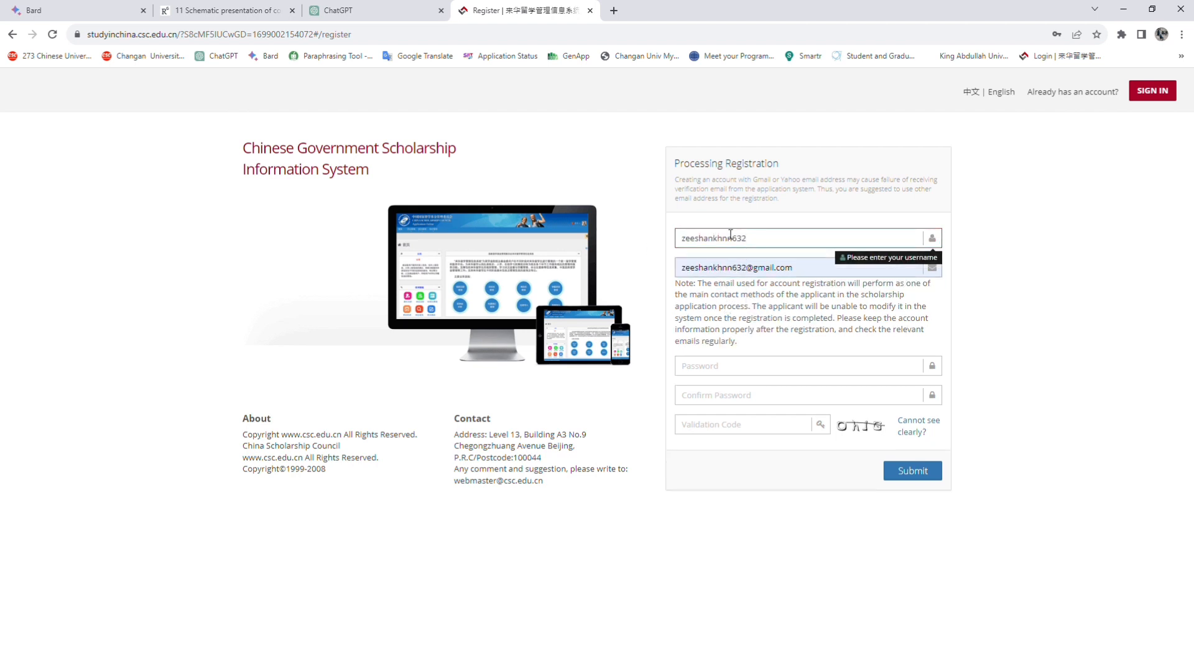
{"action": "left_click", "coordinate": [715, 370]}
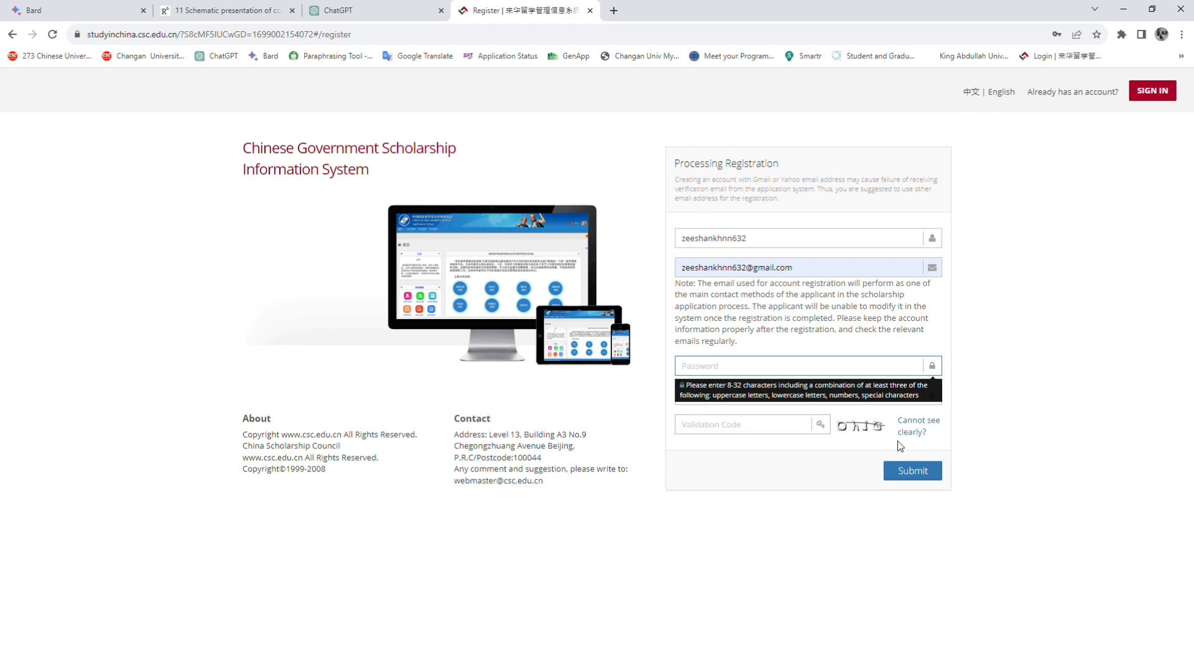
Fill in the password fields, then return to the sign-in page
{"action": "left_click", "coordinate": [997, 247]}
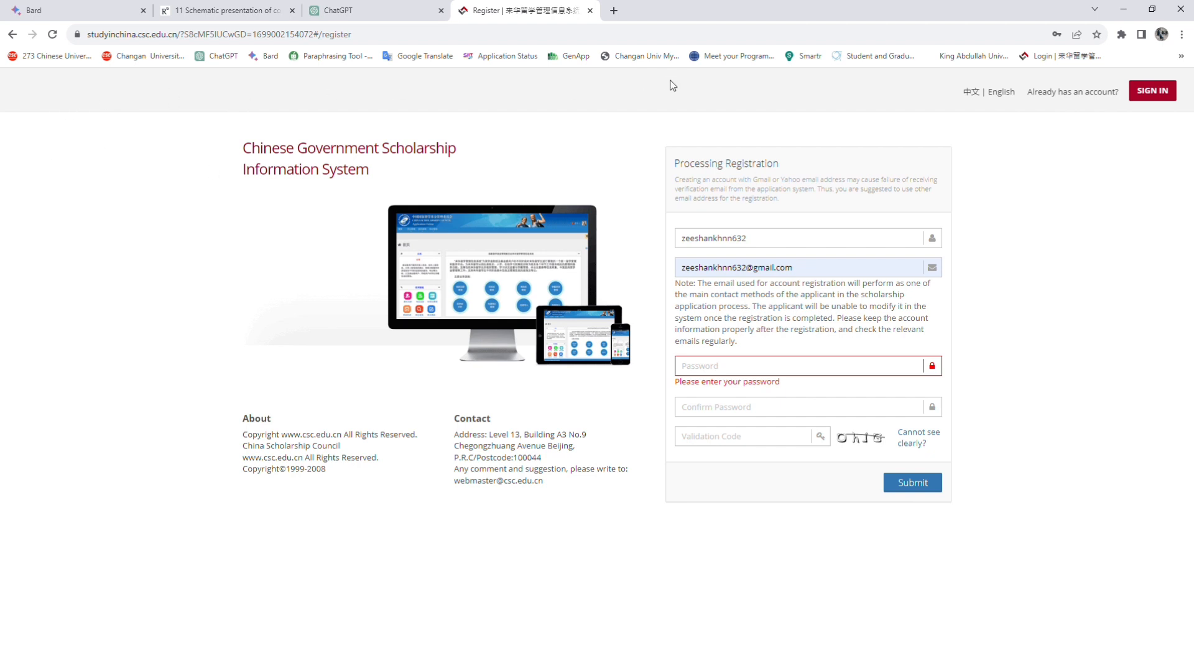
{"action": "left_click", "coordinate": [731, 415]}
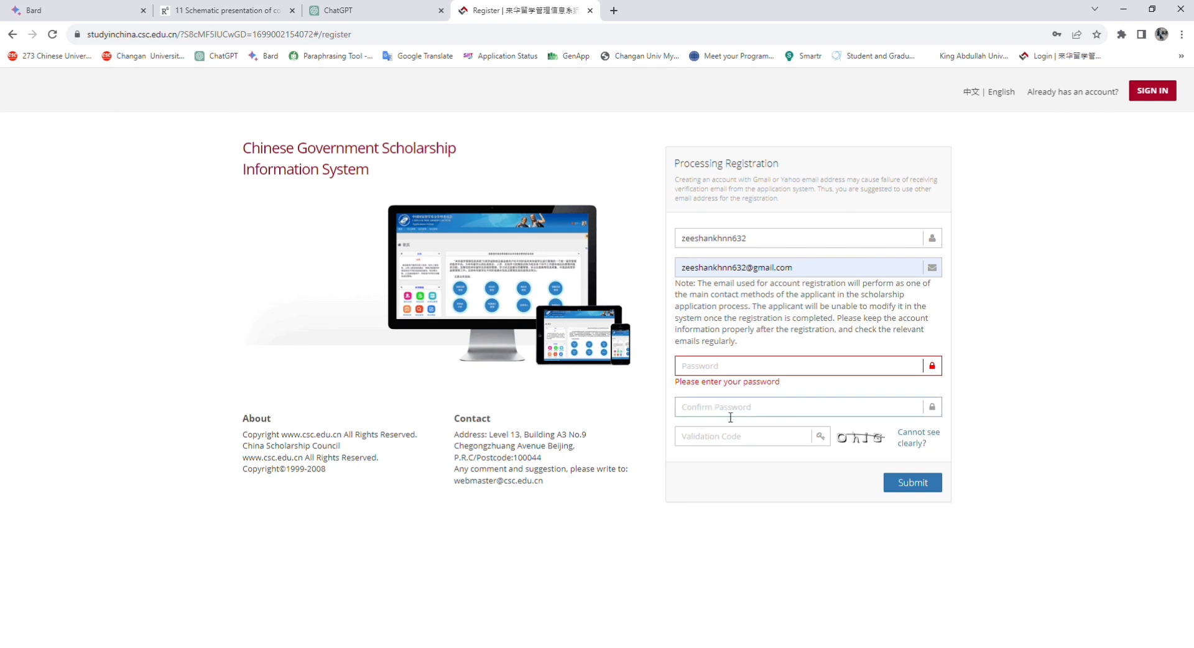
{"action": "left_click", "coordinate": [694, 443]}
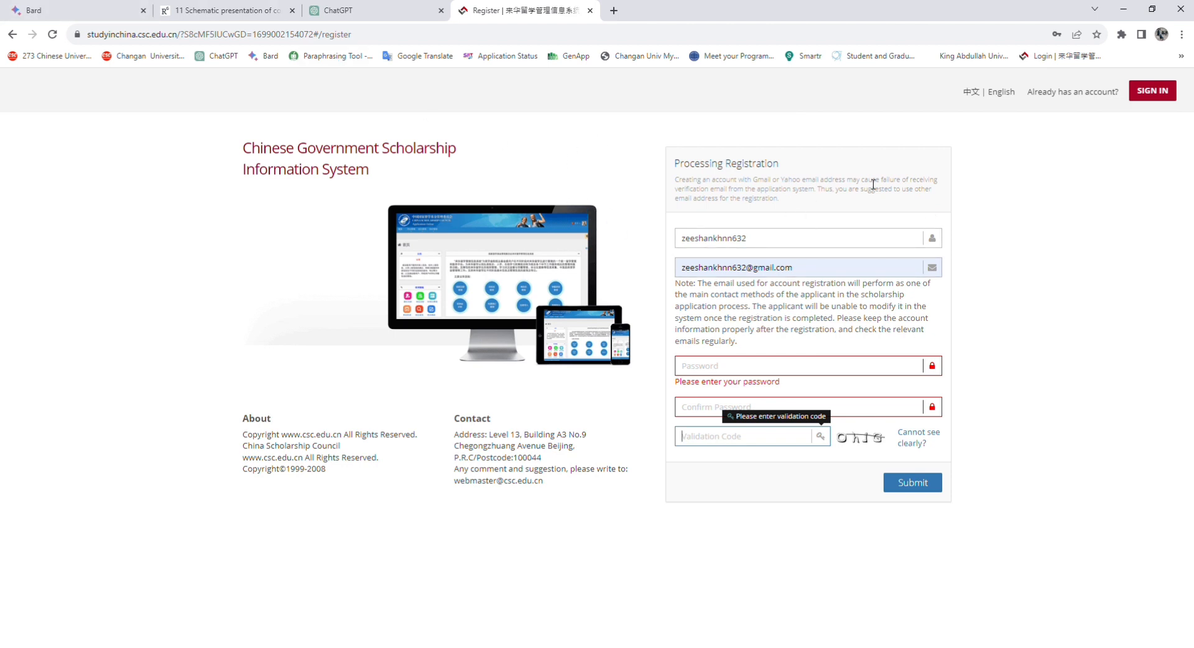
{"action": "left_click", "coordinate": [1158, 93]}
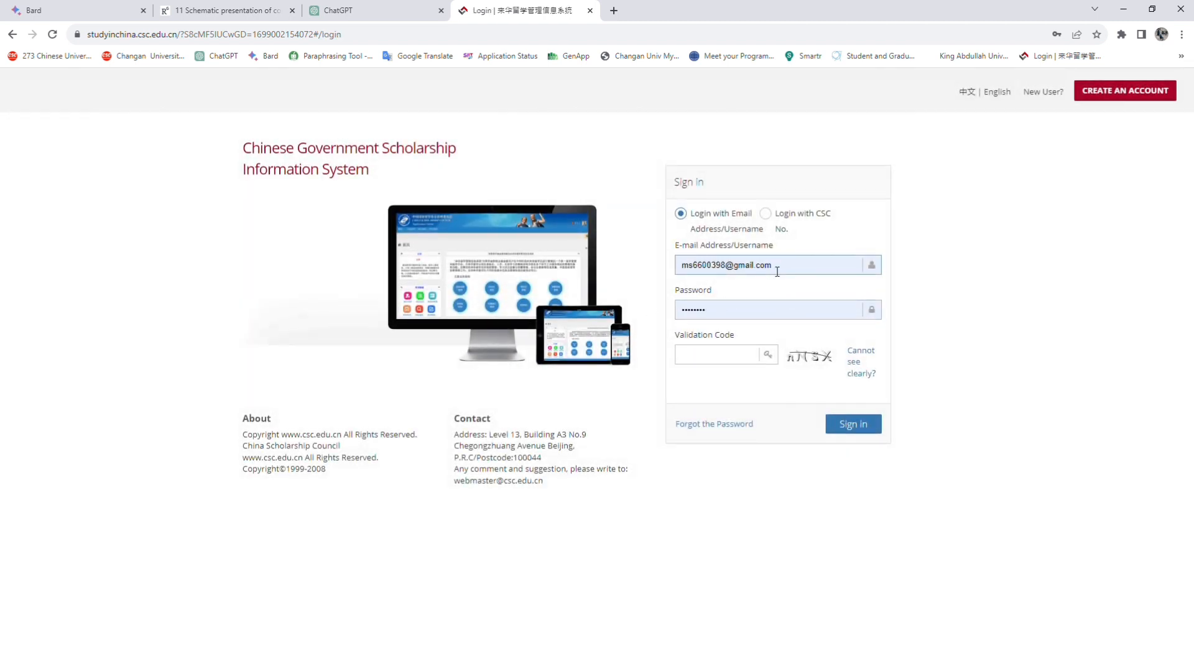
Keep e-mail/username sign-in selected and show the sign-in page in Chinese
{"action": "left_click", "coordinate": [766, 214]}
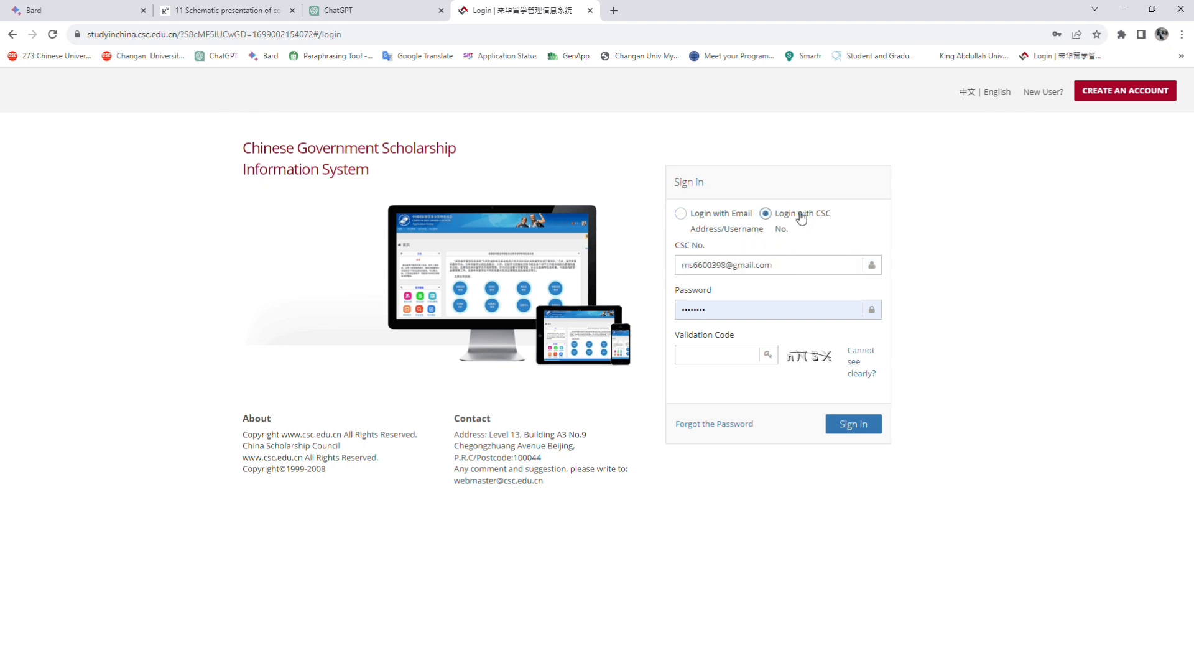
{"action": "left_click", "coordinate": [681, 214]}
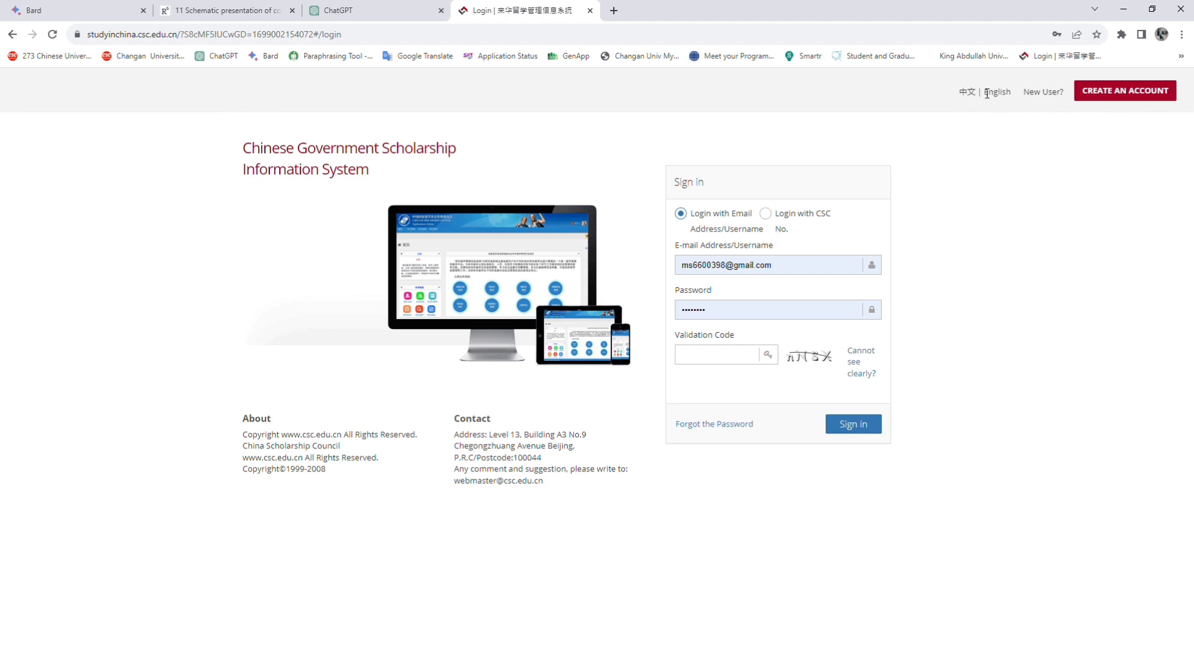
{"action": "left_click", "coordinate": [967, 92]}
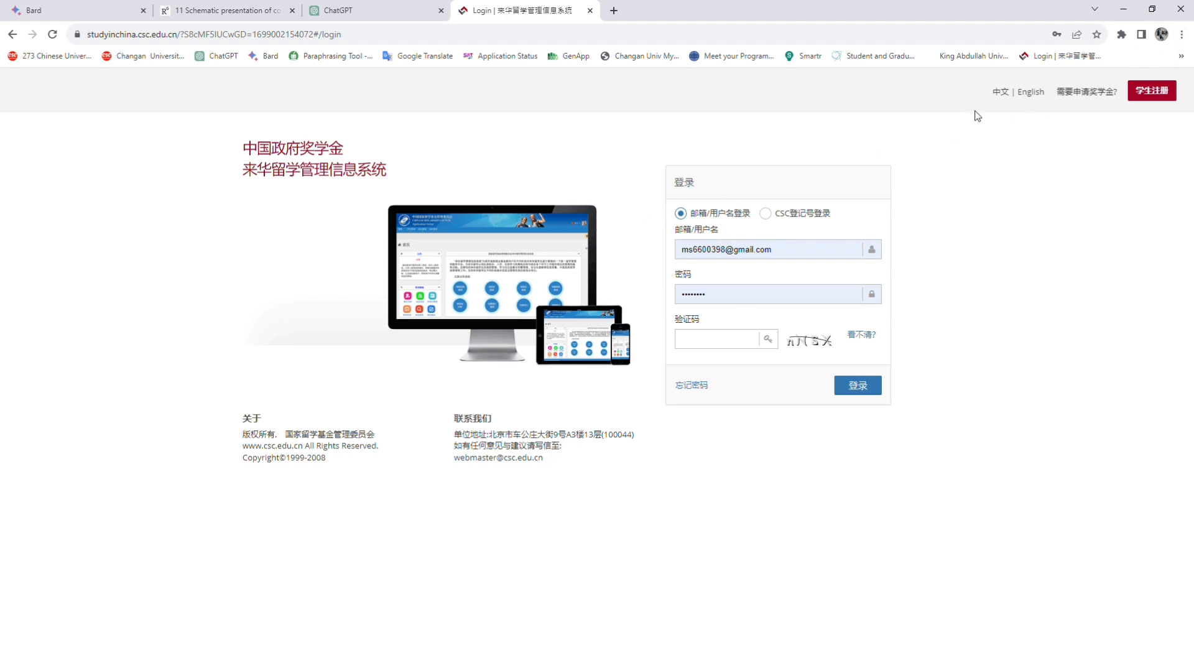
{"action": "left_click", "coordinate": [1027, 91]}
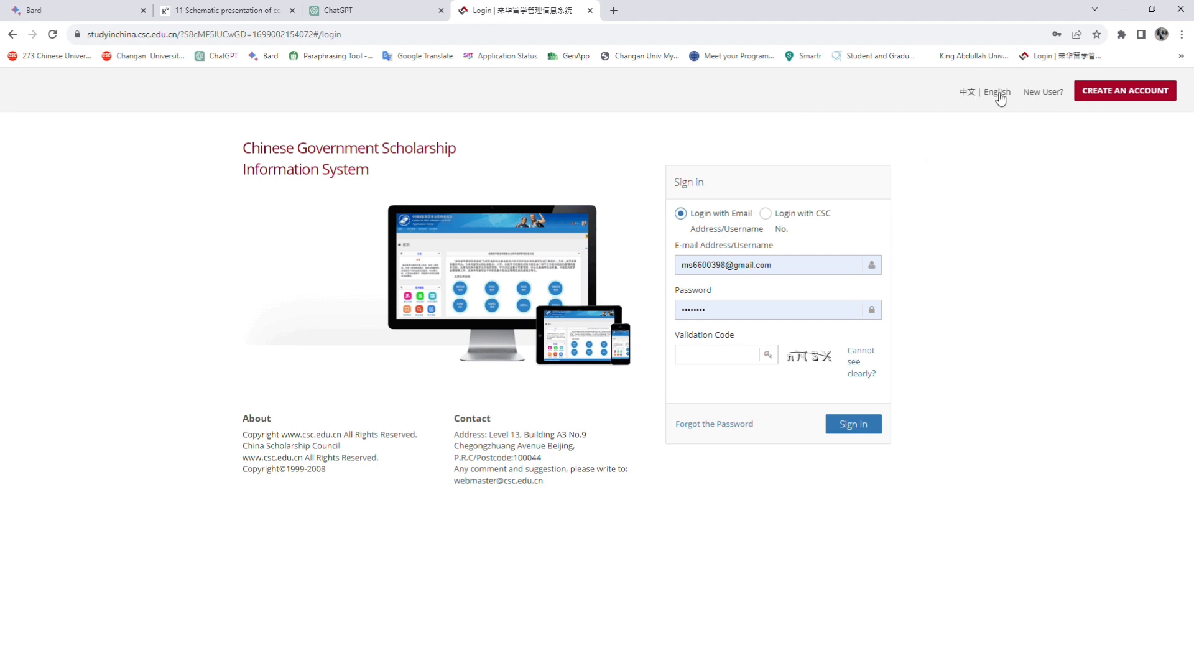
{"action": "left_click", "coordinate": [968, 93]}
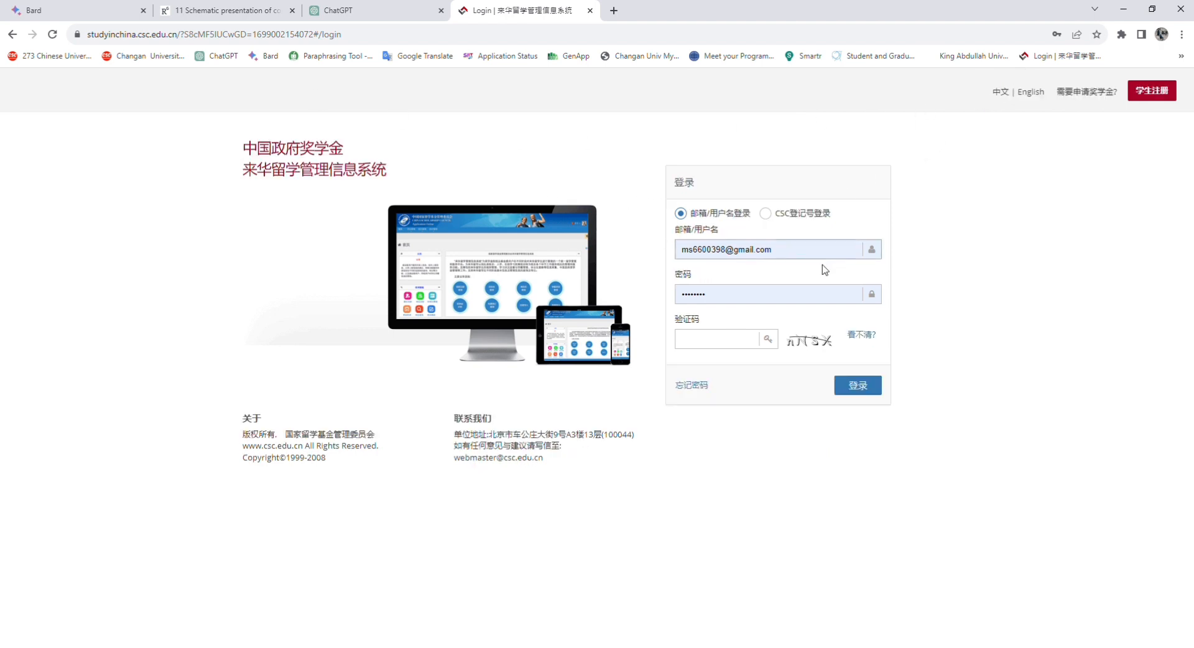
Enter the displayed validation code and sign in
{"action": "left_click", "coordinate": [740, 339]}
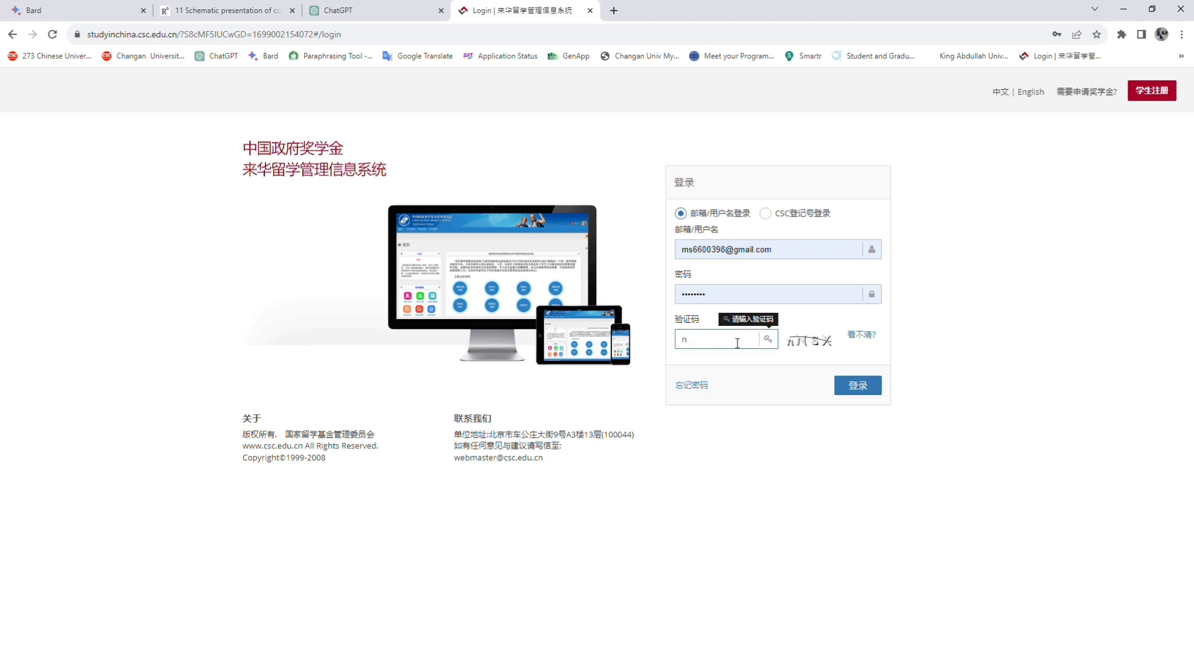
{"action": "type", "text": "nNSX"}
{"action": "left_click", "coordinate": [870, 386]}
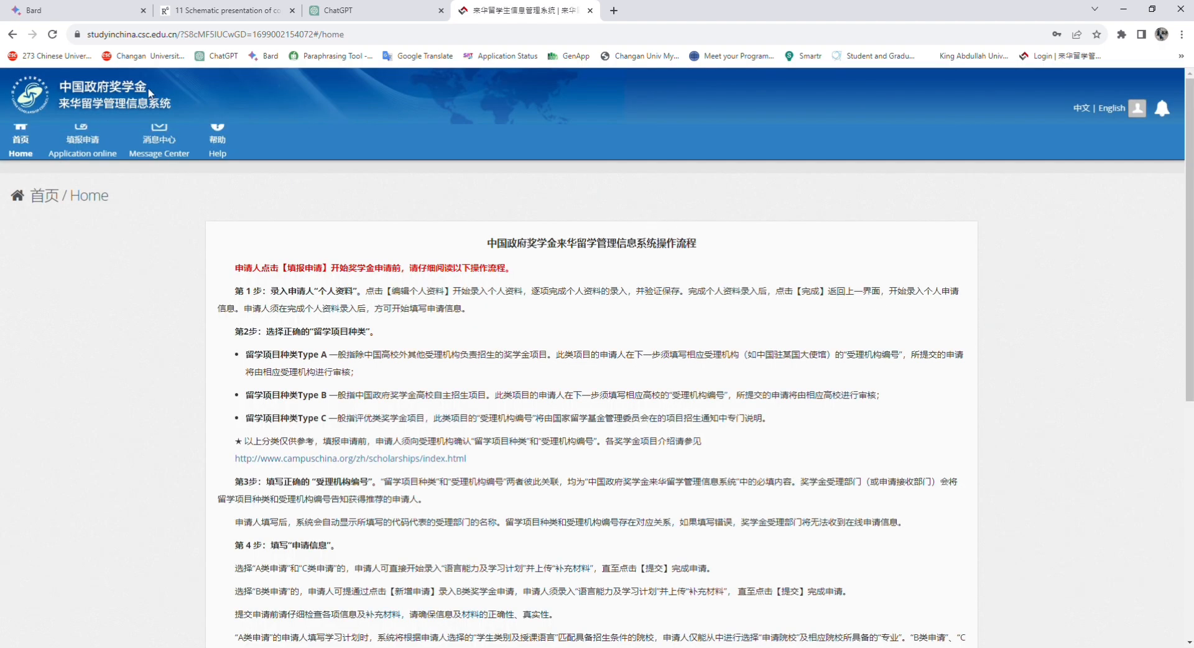
{"action": "left_click", "coordinate": [1100, 111]}
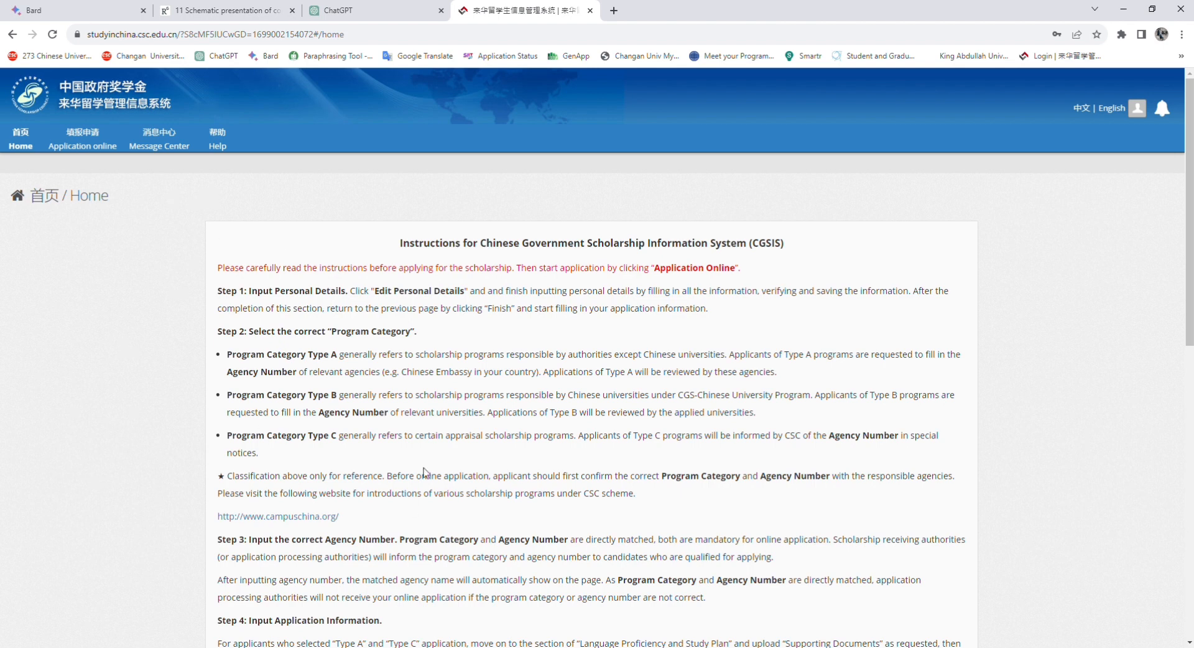
{"action": "scroll", "coordinate": [515, 433], "scroll_direction": "down", "scroll_amount": 3}
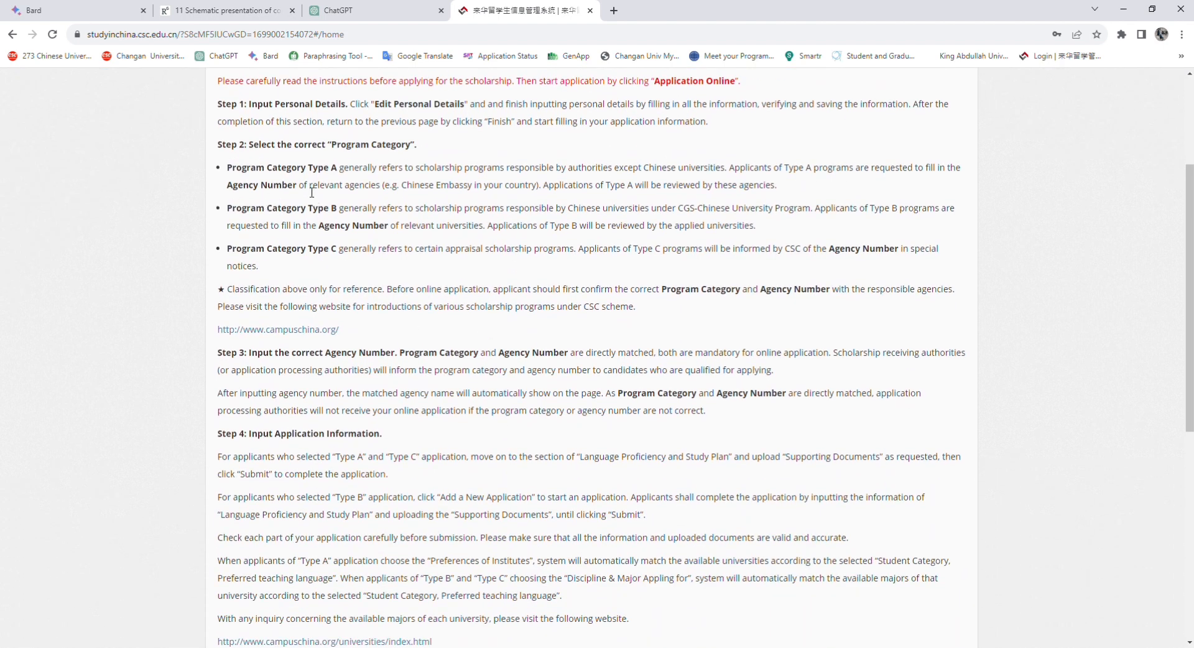
{"action": "scroll", "coordinate": [311, 193], "scroll_direction": "up", "scroll_amount": 3}
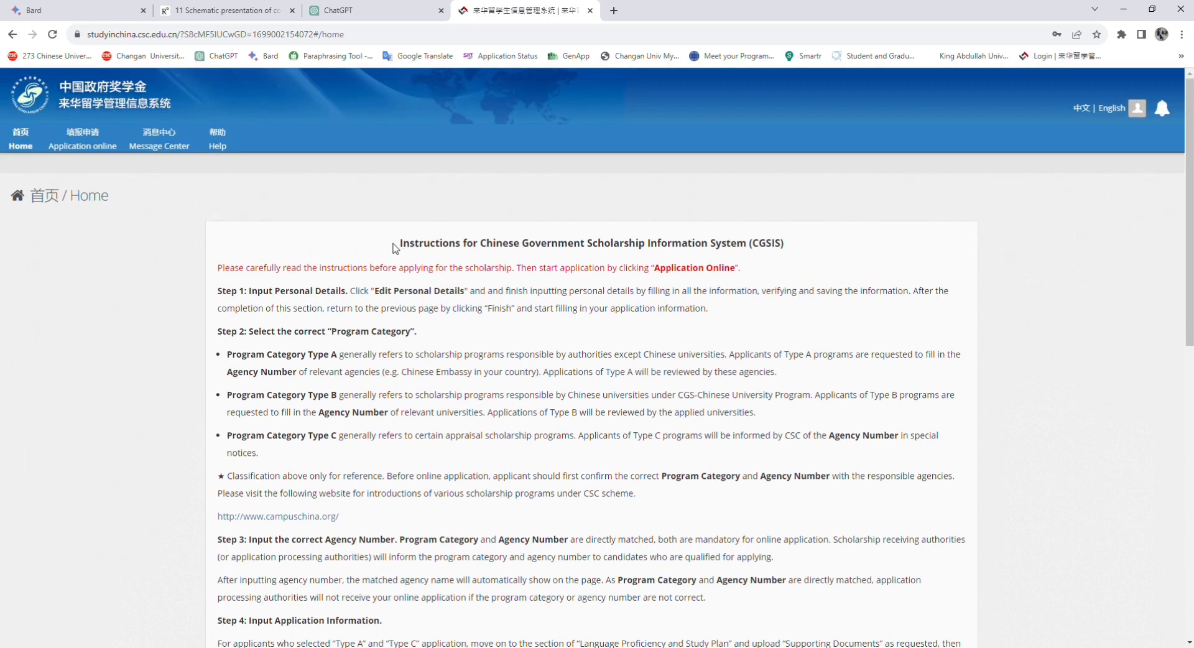
{"action": "left_click_drag", "start_coordinate": [398, 244], "coordinate": [785, 248]}
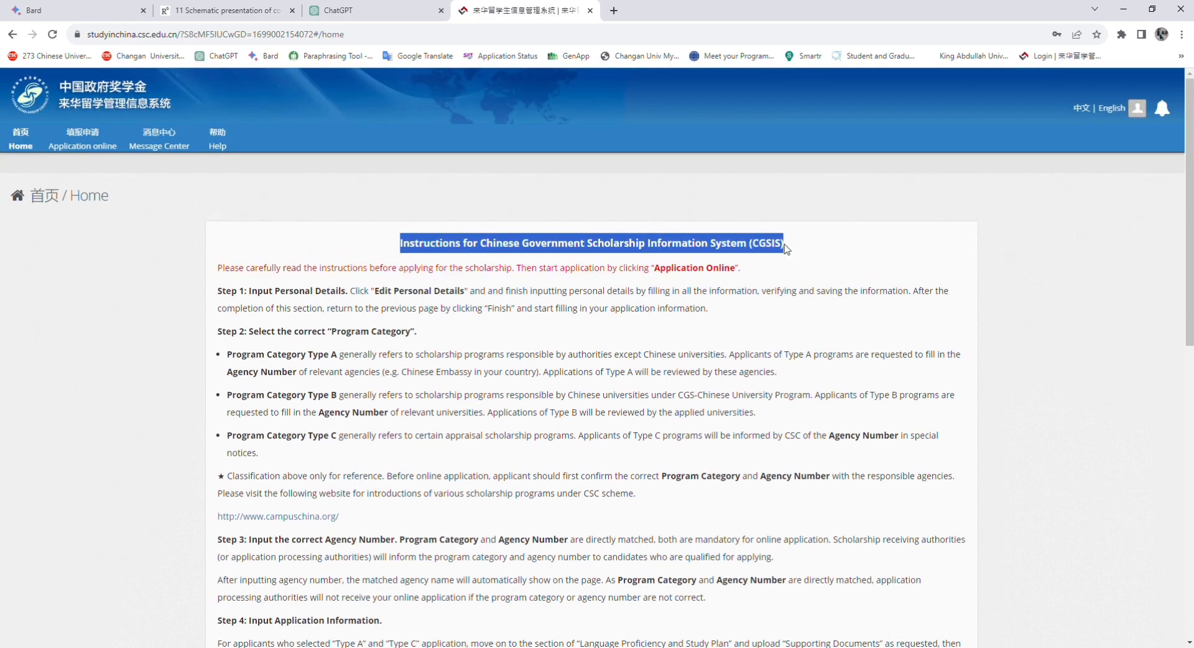
{"action": "left_click", "coordinate": [800, 258]}
{"action": "scroll", "coordinate": [411, 265], "scroll_direction": "down", "scroll_amount": 5}
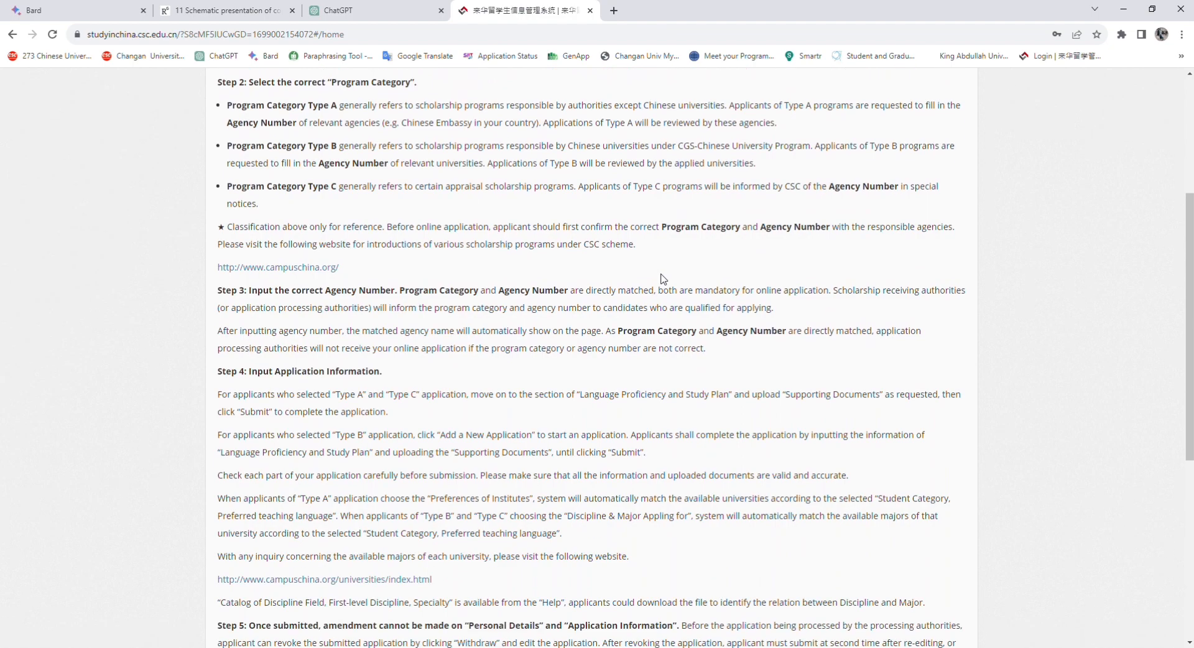
{"action": "scroll", "coordinate": [411, 264], "scroll_direction": "down", "scroll_amount": 5}
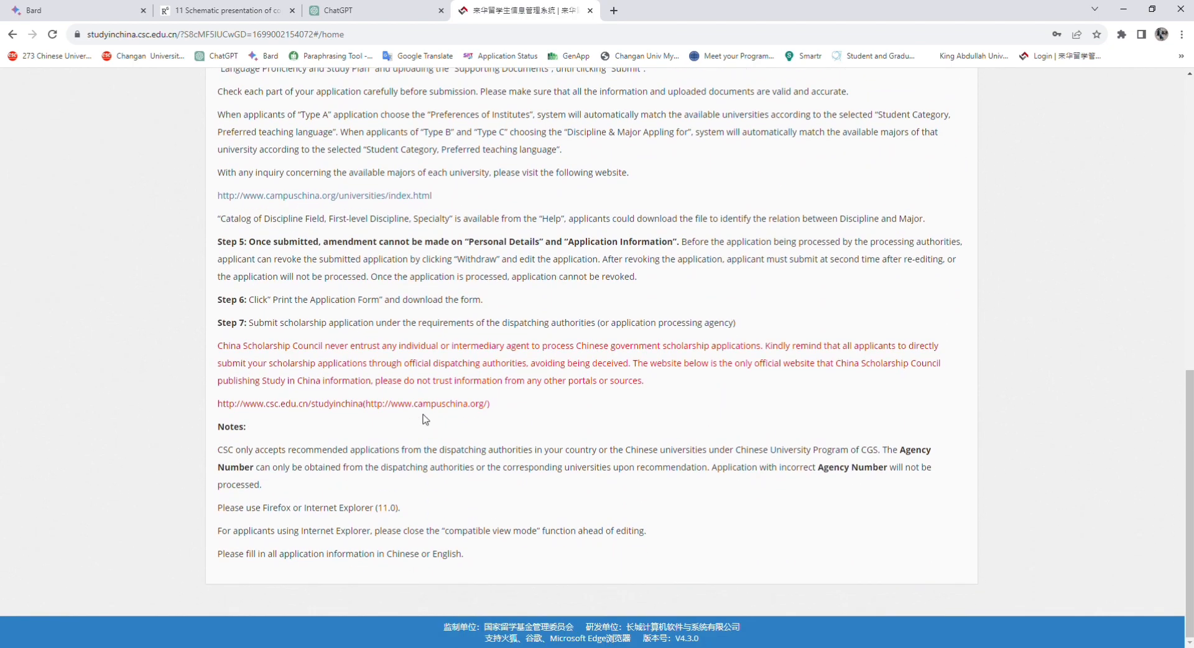
{"action": "scroll", "coordinate": [441, 444], "scroll_direction": "up", "scroll_amount": 9}
{"action": "scroll", "coordinate": [497, 294], "scroll_direction": "up", "scroll_amount": 2}
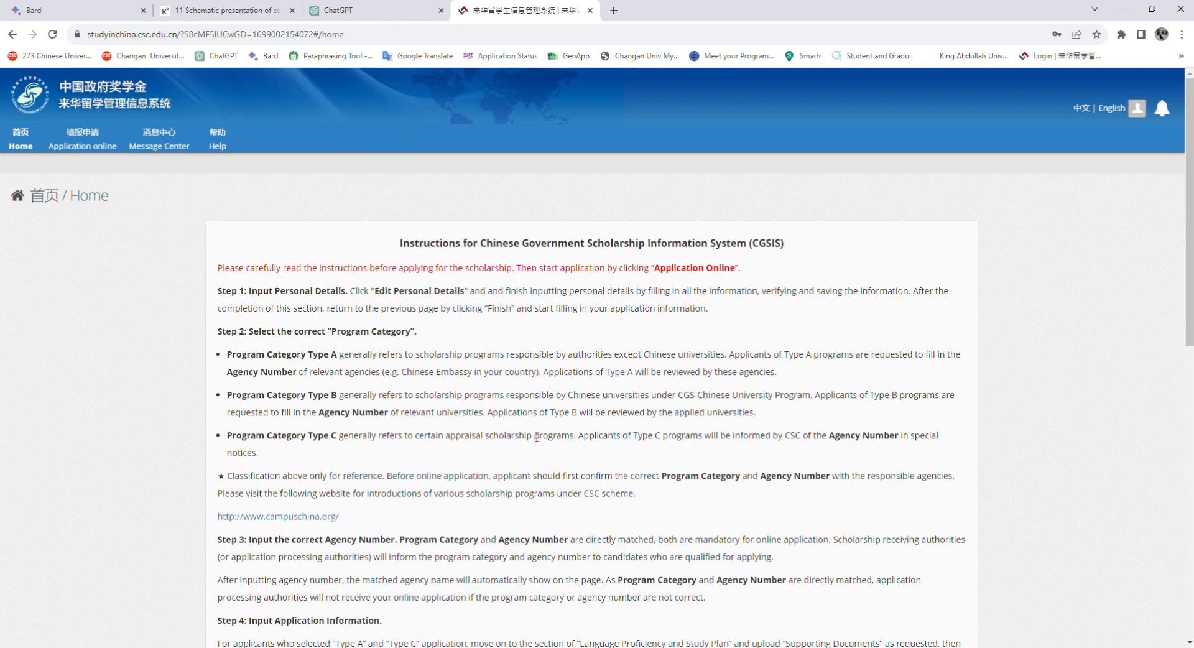
{"action": "scroll", "coordinate": [536, 437], "scroll_direction": "down", "scroll_amount": 4}
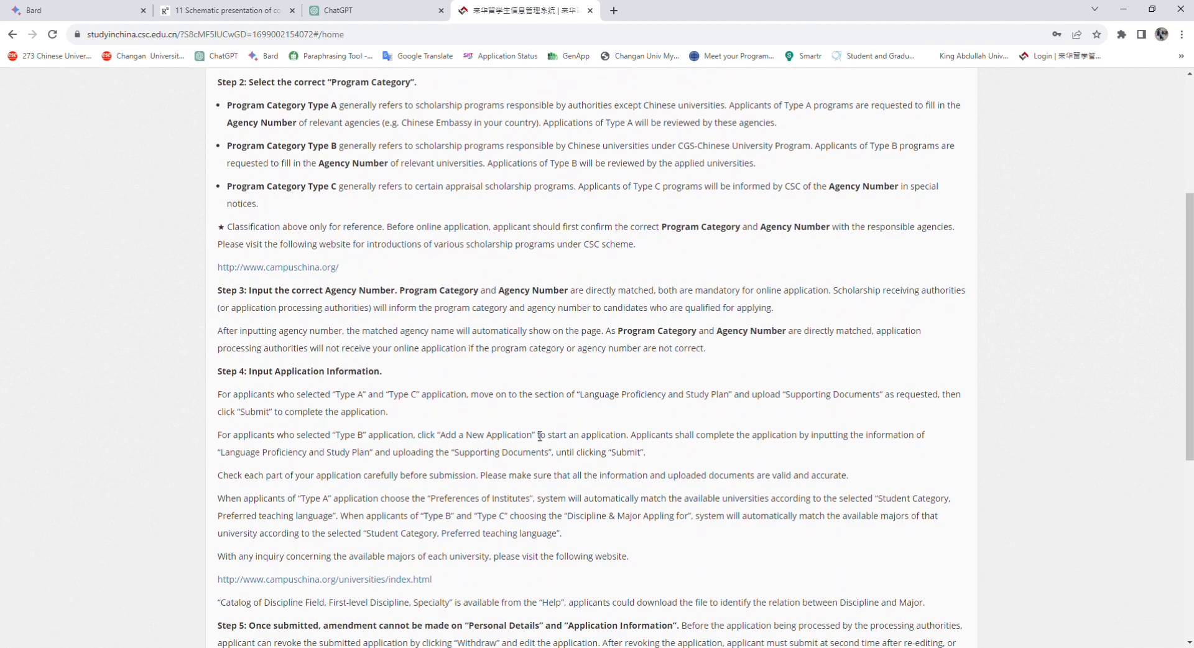
{"action": "scroll", "coordinate": [539, 435], "scroll_direction": "down", "scroll_amount": 6}
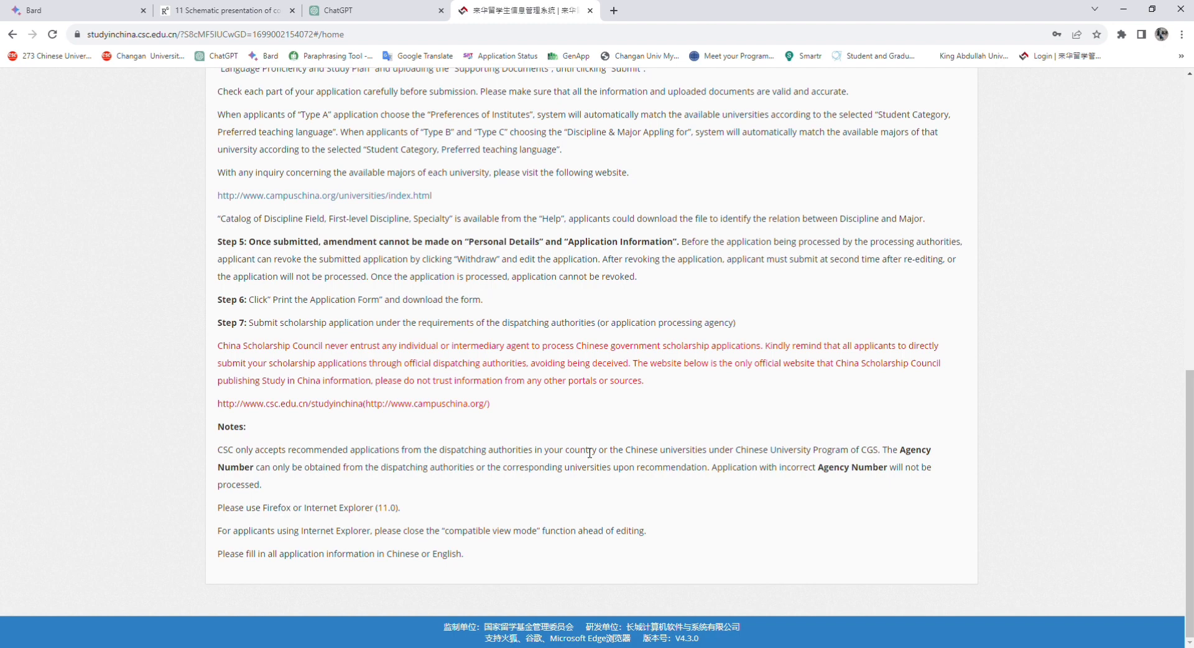
{"action": "scroll", "coordinate": [450, 262], "scroll_direction": "up", "scroll_amount": 5}
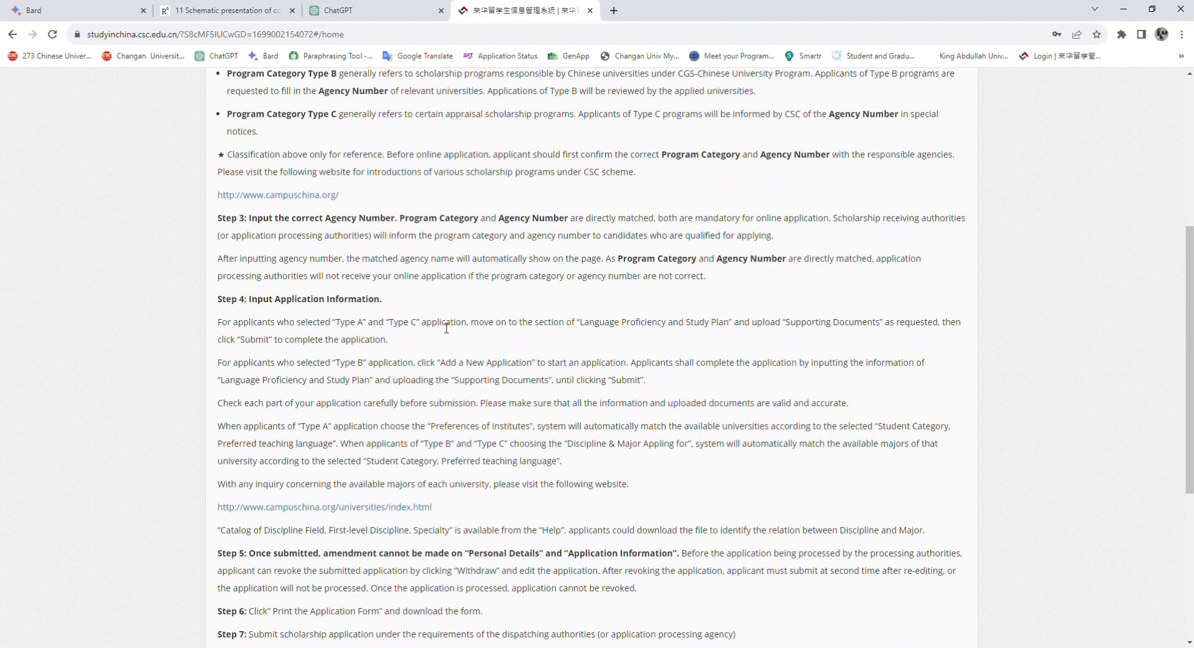
{"action": "scroll", "coordinate": [516, 320], "scroll_direction": "up", "scroll_amount": 5}
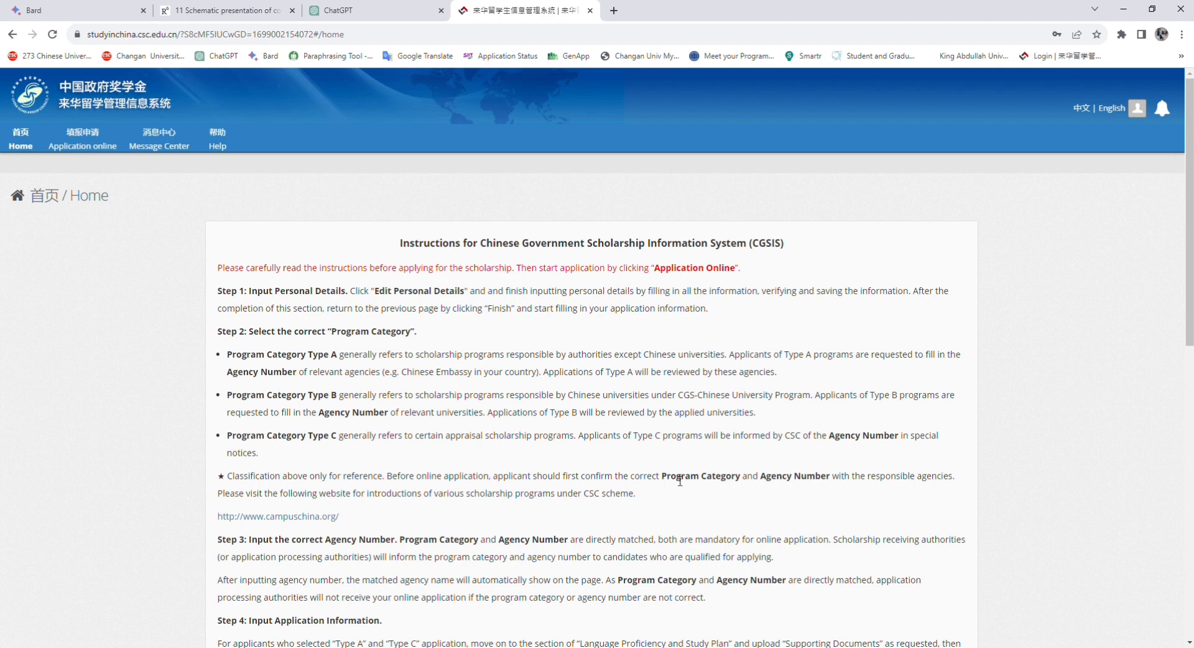
{"action": "scroll", "coordinate": [485, 401], "scroll_direction": "down", "scroll_amount": 6}
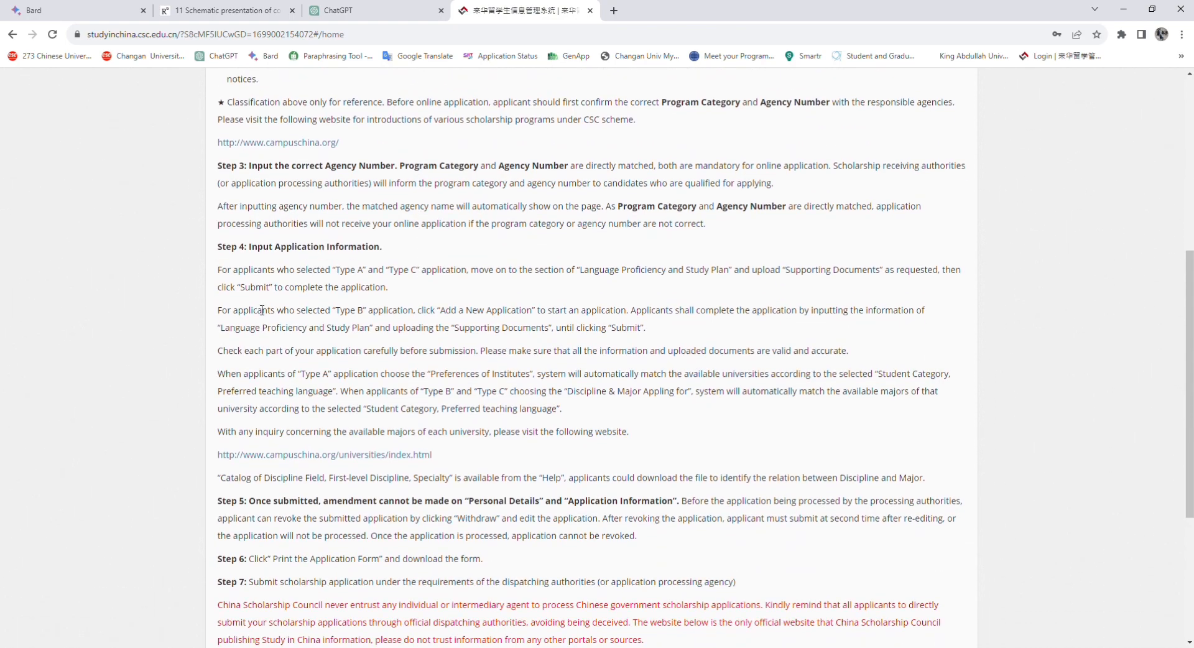
{"action": "scroll", "coordinate": [250, 441], "scroll_direction": "down", "scroll_amount": 4}
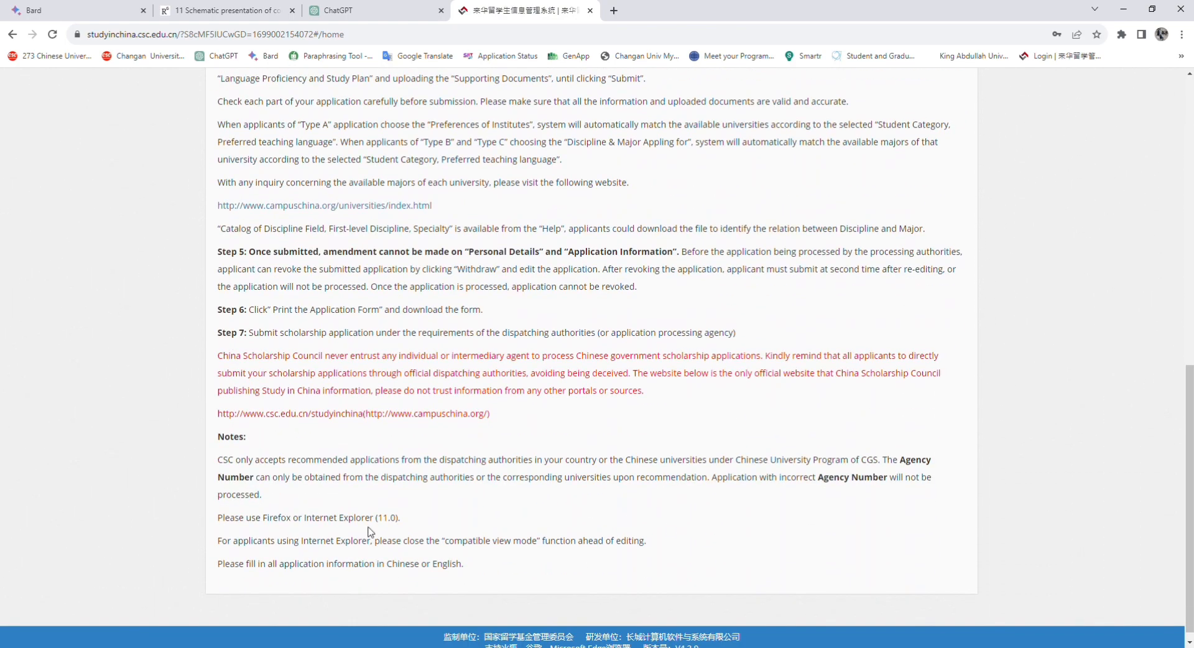
{"action": "scroll", "coordinate": [282, 471], "scroll_direction": "up", "scroll_amount": 10}
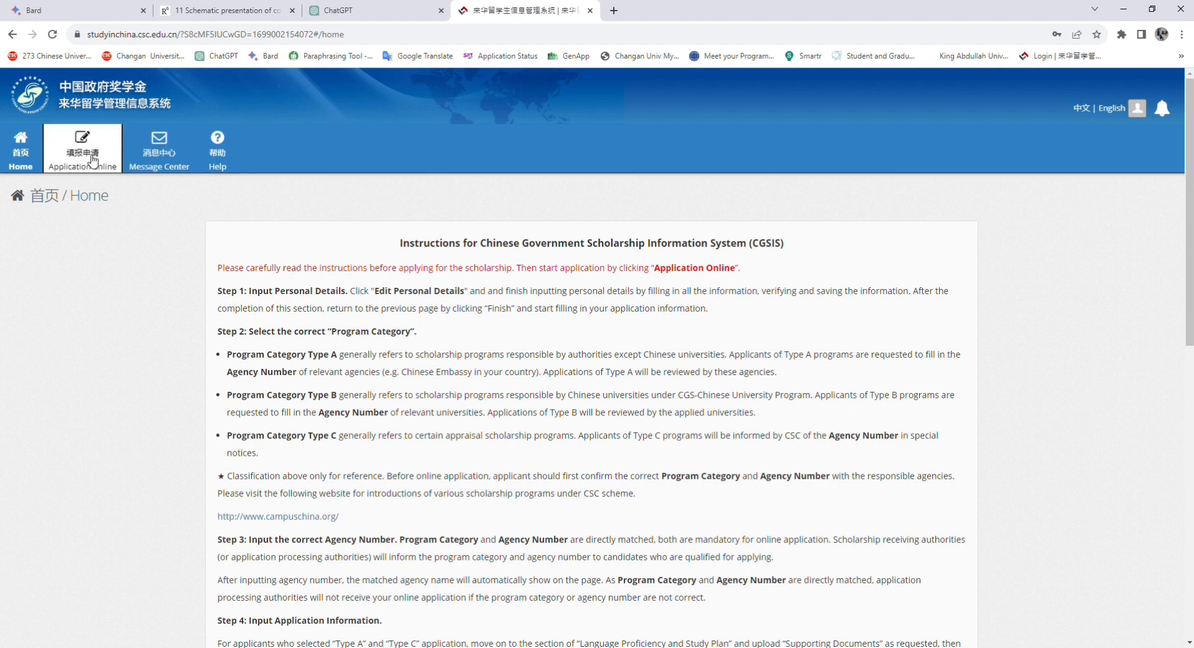
Go to the Application online status page and choose Edit Personal Details
{"action": "left_click", "coordinate": [93, 162]}
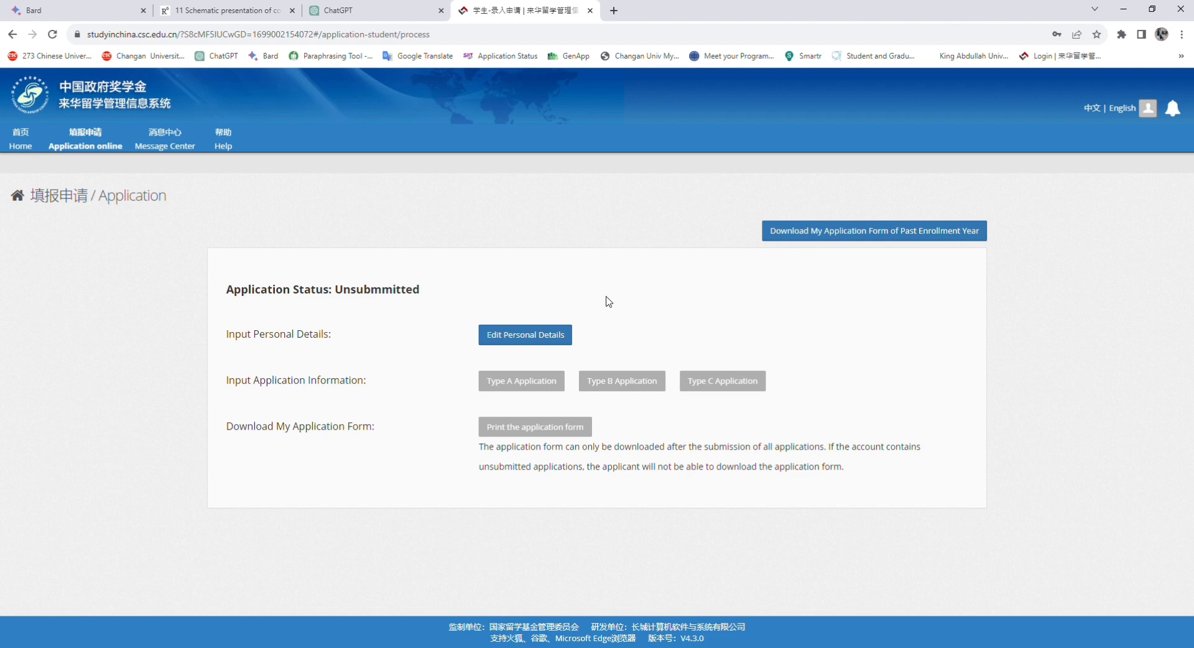
{"action": "left_click", "coordinate": [832, 237]}
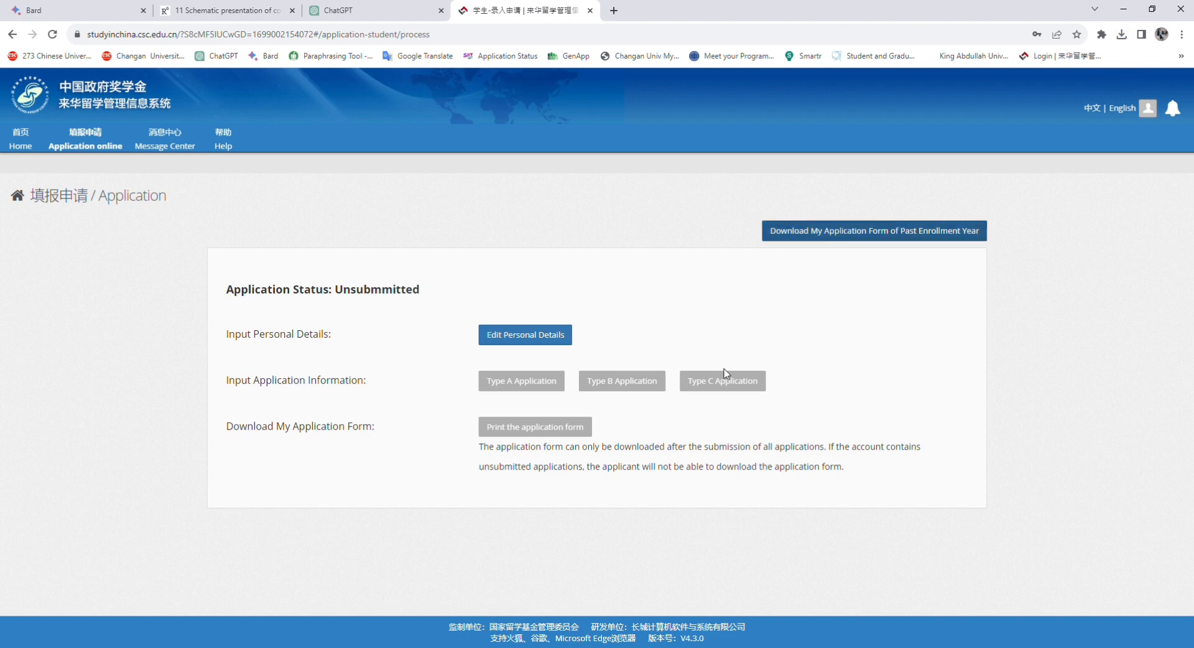
{"action": "left_click", "coordinate": [567, 334]}
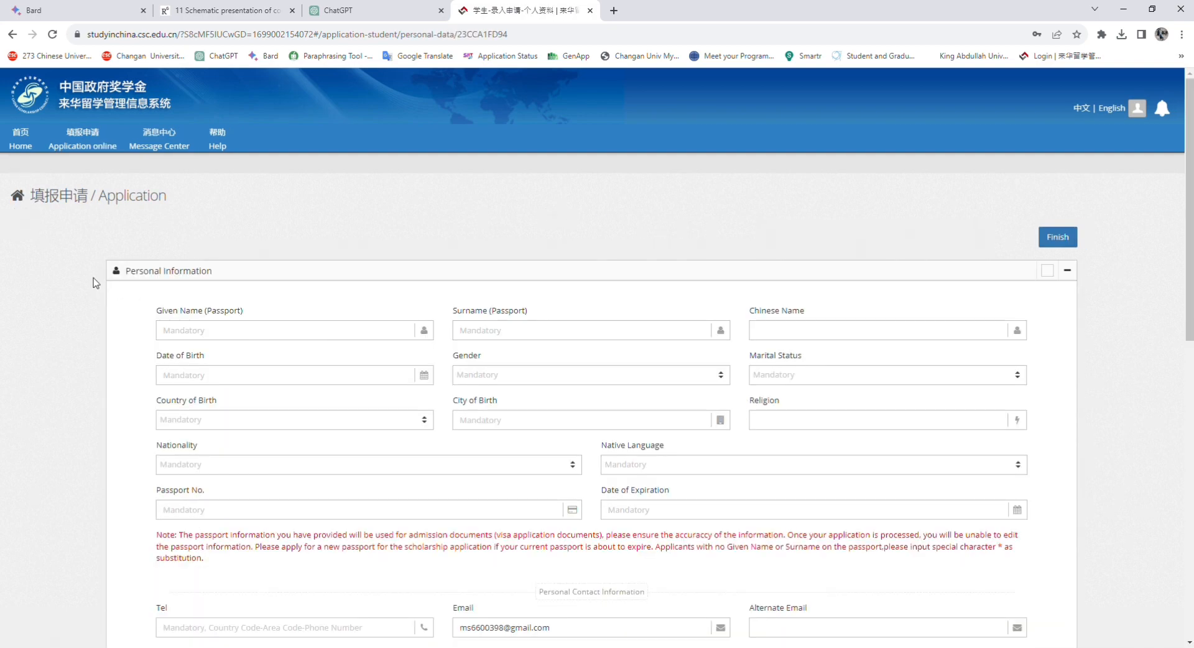
{"action": "left_click", "coordinate": [529, 325]}
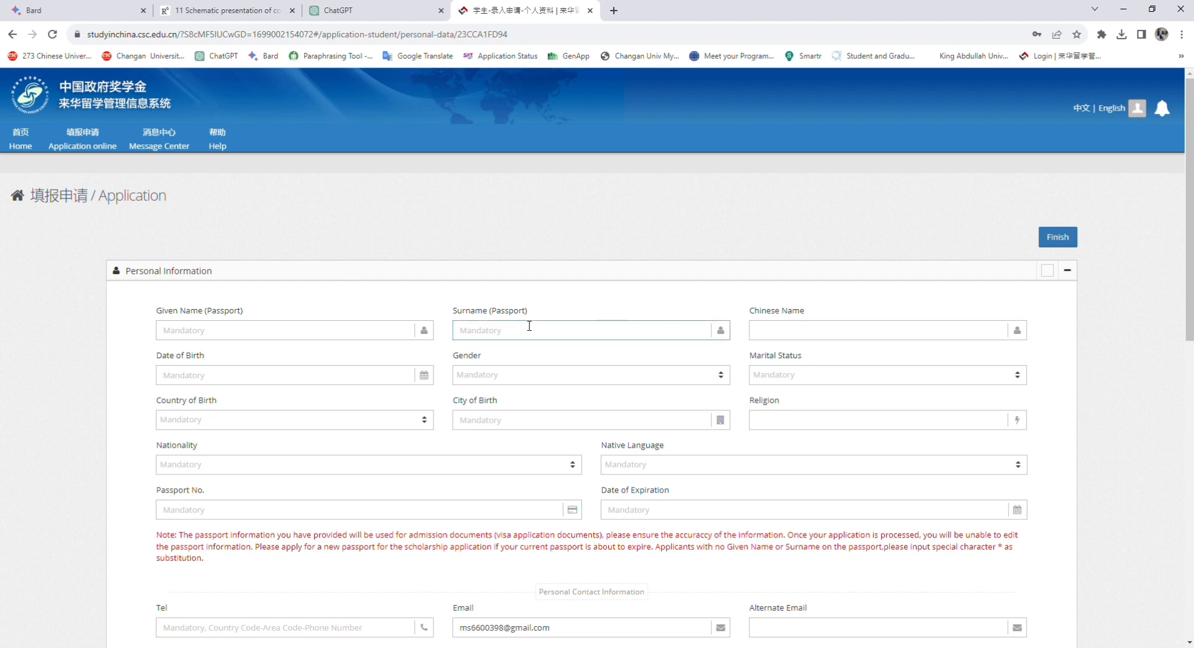
{"action": "left_click", "coordinate": [217, 331]}
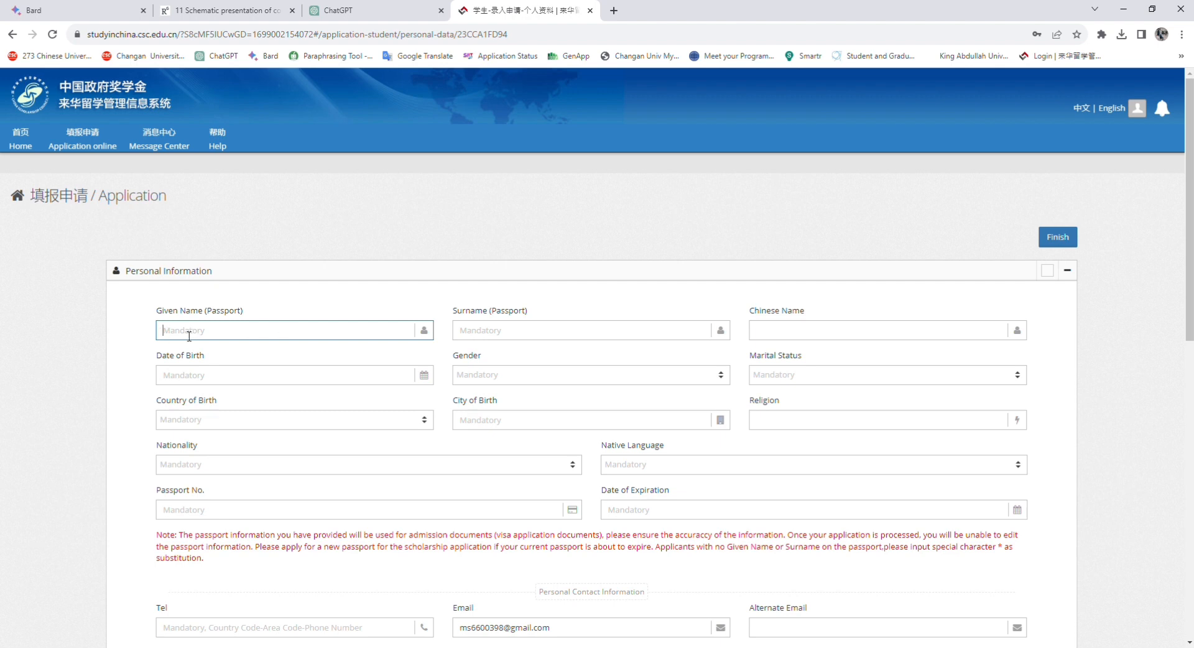
{"action": "left_click", "coordinate": [480, 334]}
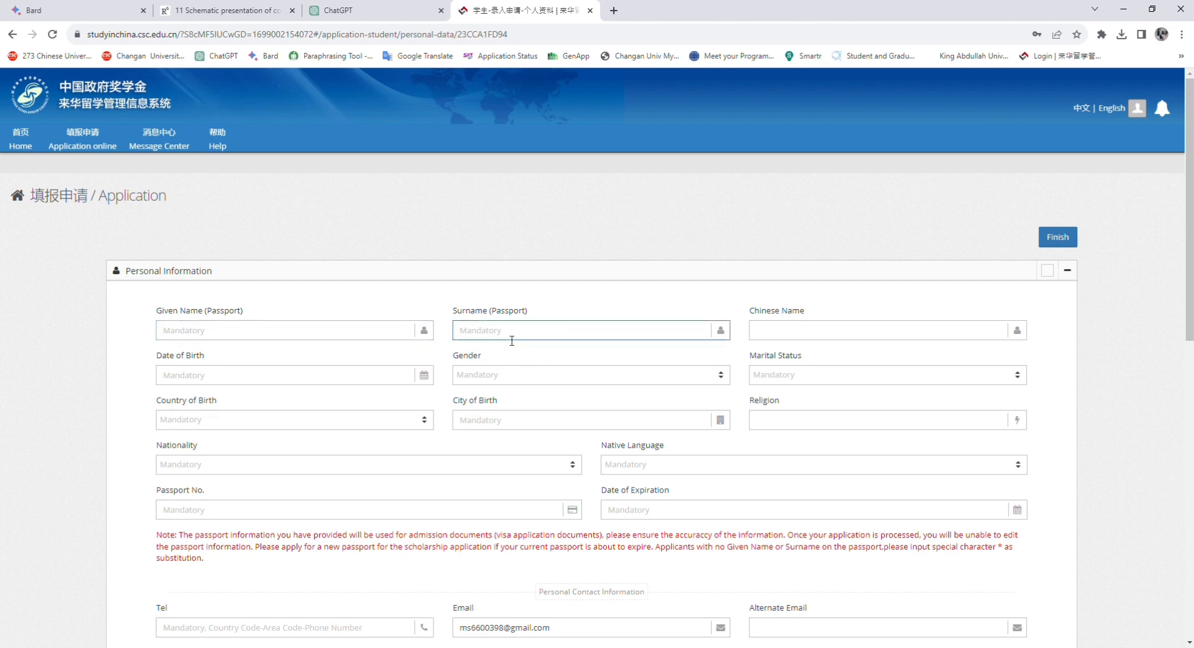
{"action": "left_click", "coordinate": [175, 336]}
{"action": "left_click", "coordinate": [542, 332]}
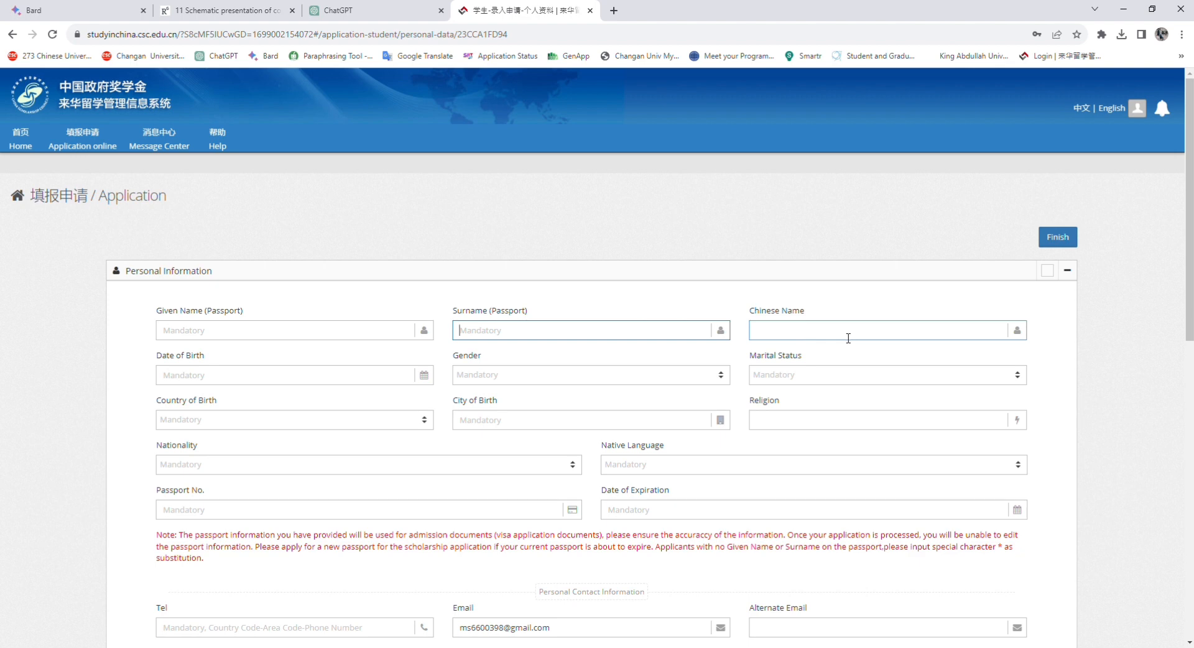
{"action": "left_click", "coordinate": [807, 333]}
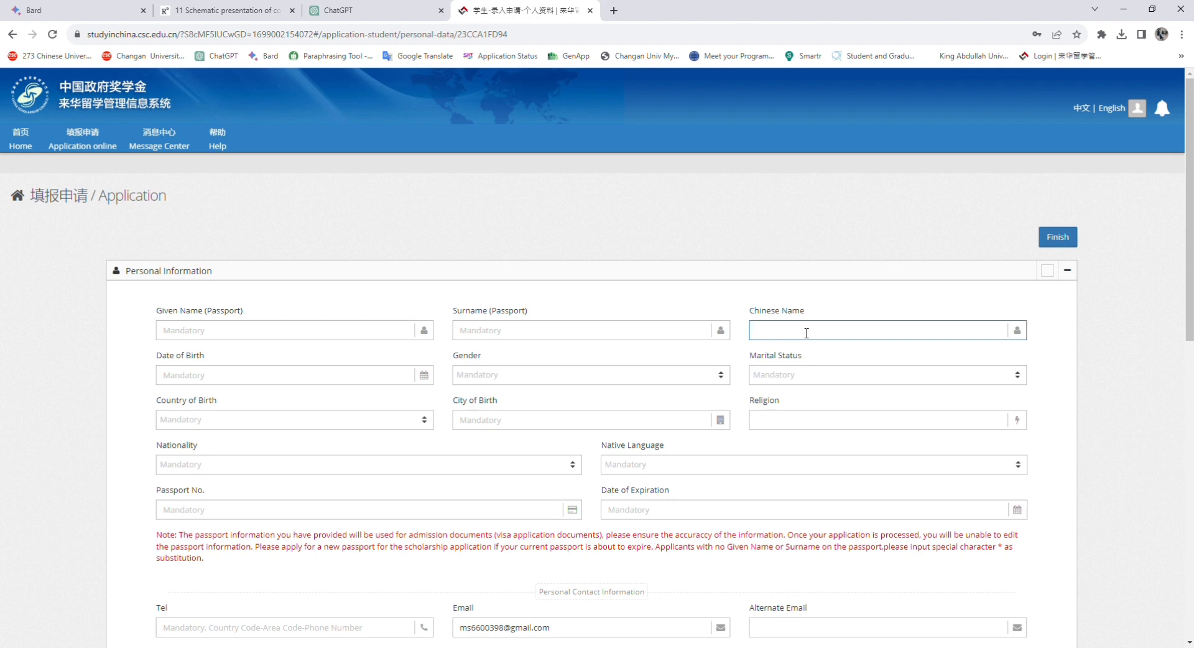
Pick 1999, December, 15 in the Date of Birth calendar
{"action": "left_click", "coordinate": [406, 379]}
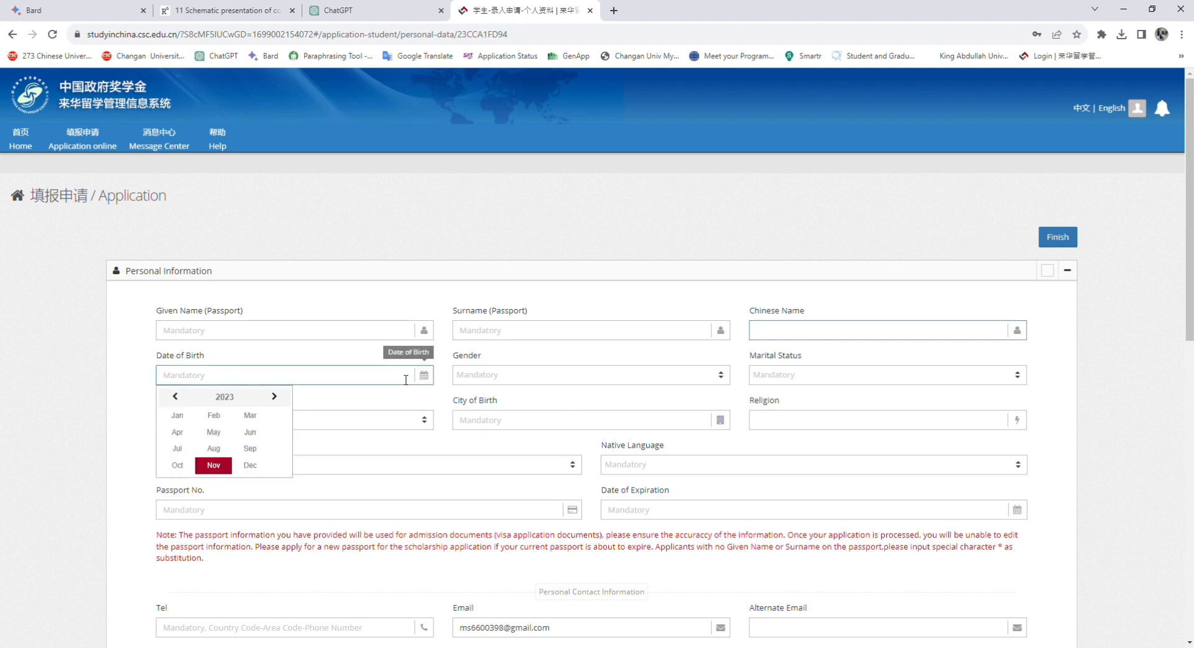
{"action": "left_click", "coordinate": [224, 397]}
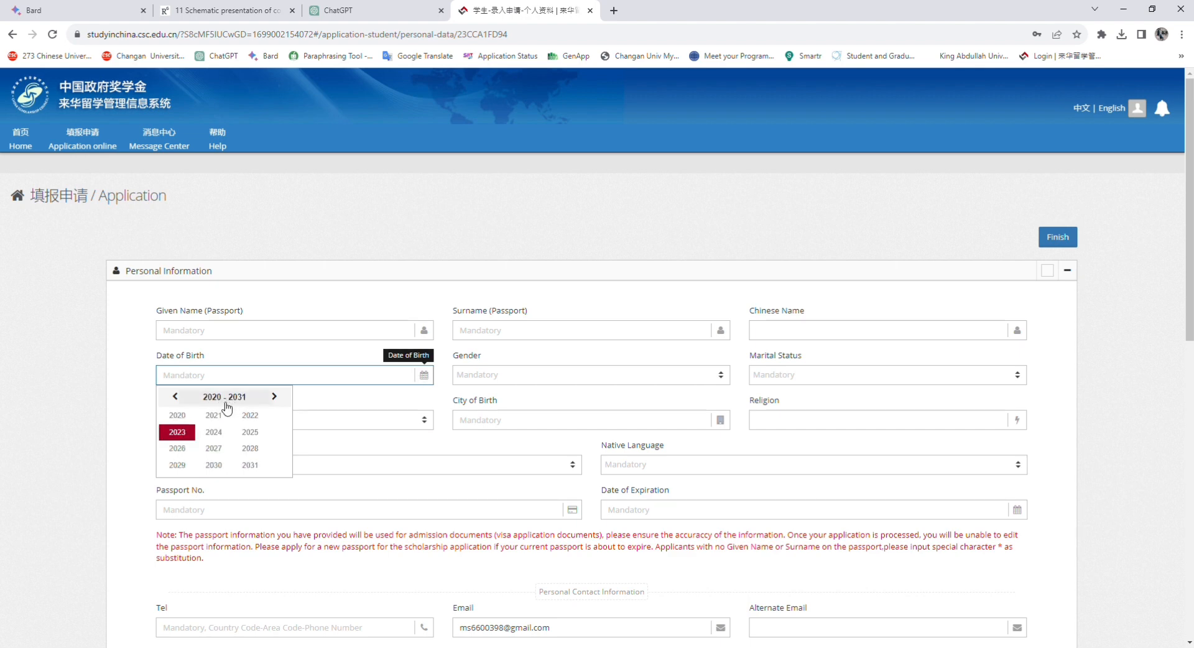
{"action": "left_click", "coordinate": [177, 397]}
{"action": "left_click", "coordinate": [177, 397]}
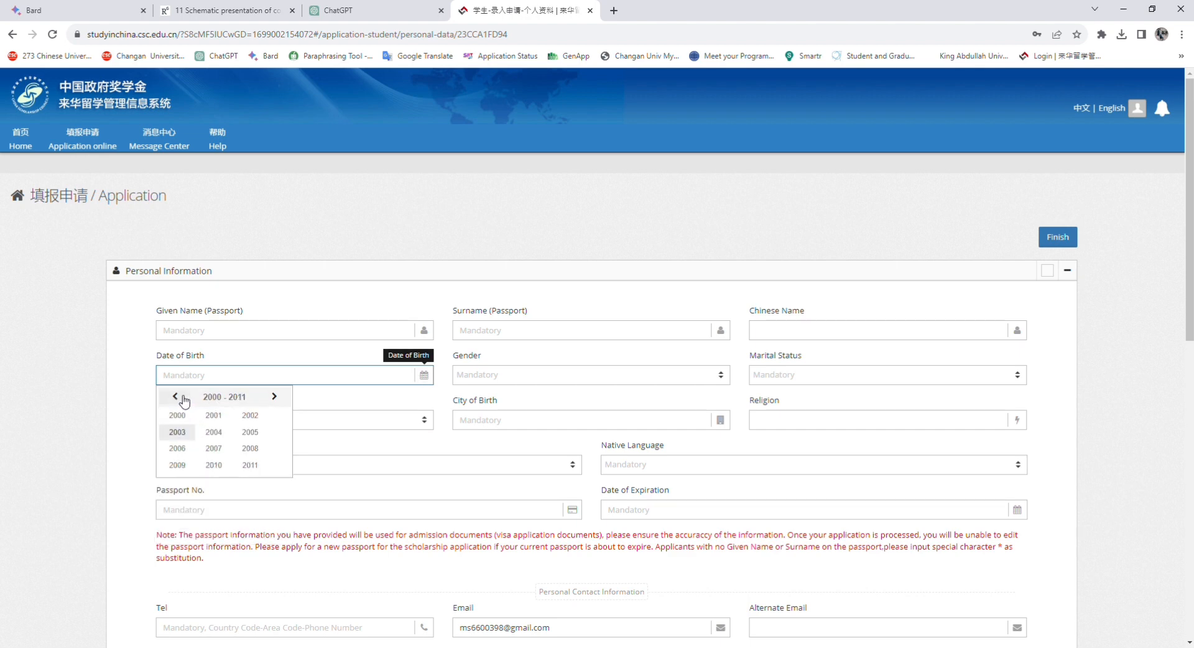
{"action": "left_click", "coordinate": [175, 396]}
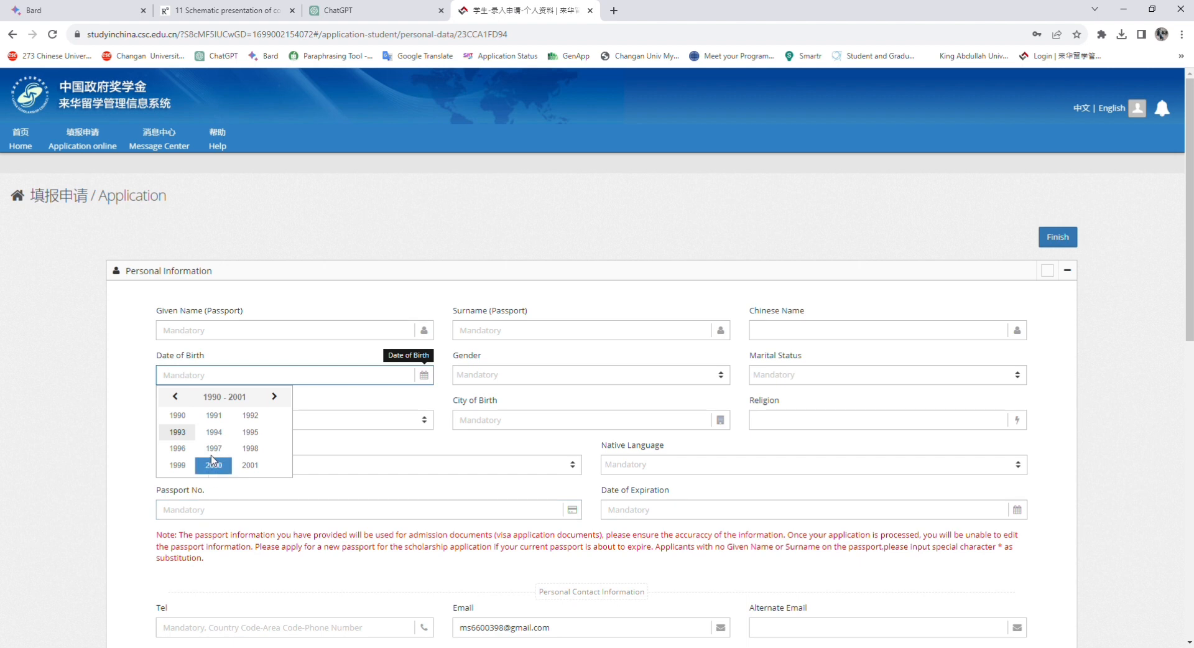
{"action": "left_click", "coordinate": [177, 465]}
{"action": "left_click", "coordinate": [249, 465]}
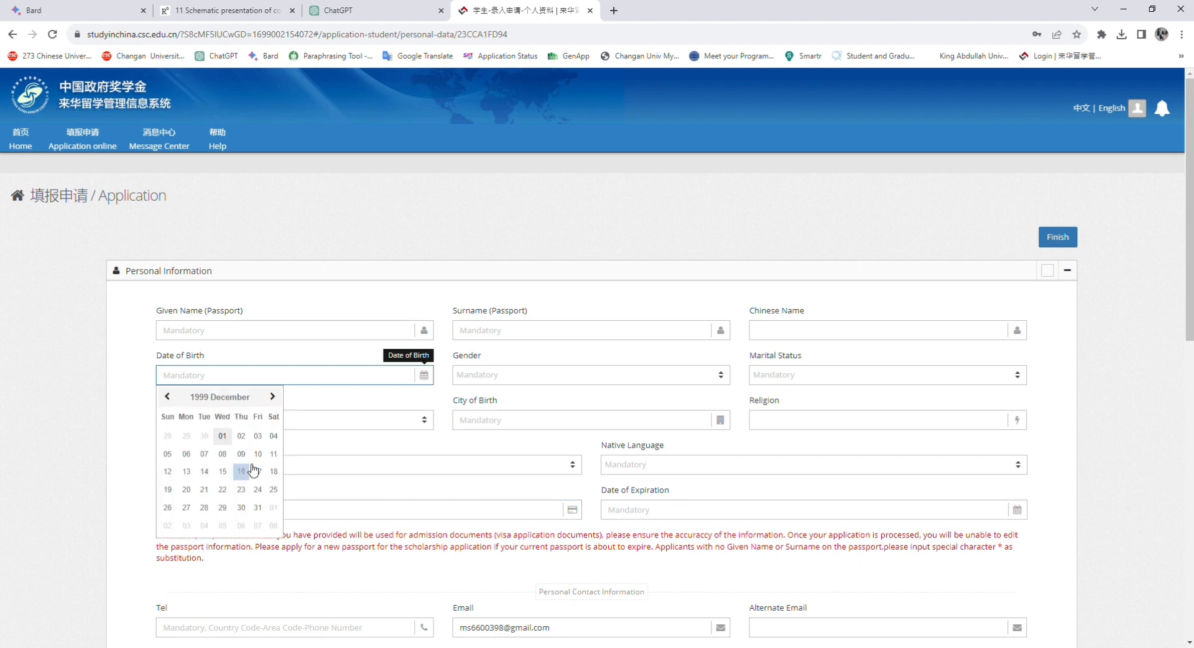
{"action": "left_click", "coordinate": [223, 472]}
Set gender to Male, marital status to Single and country of birth to Pakistan
{"action": "left_click", "coordinate": [495, 376]}
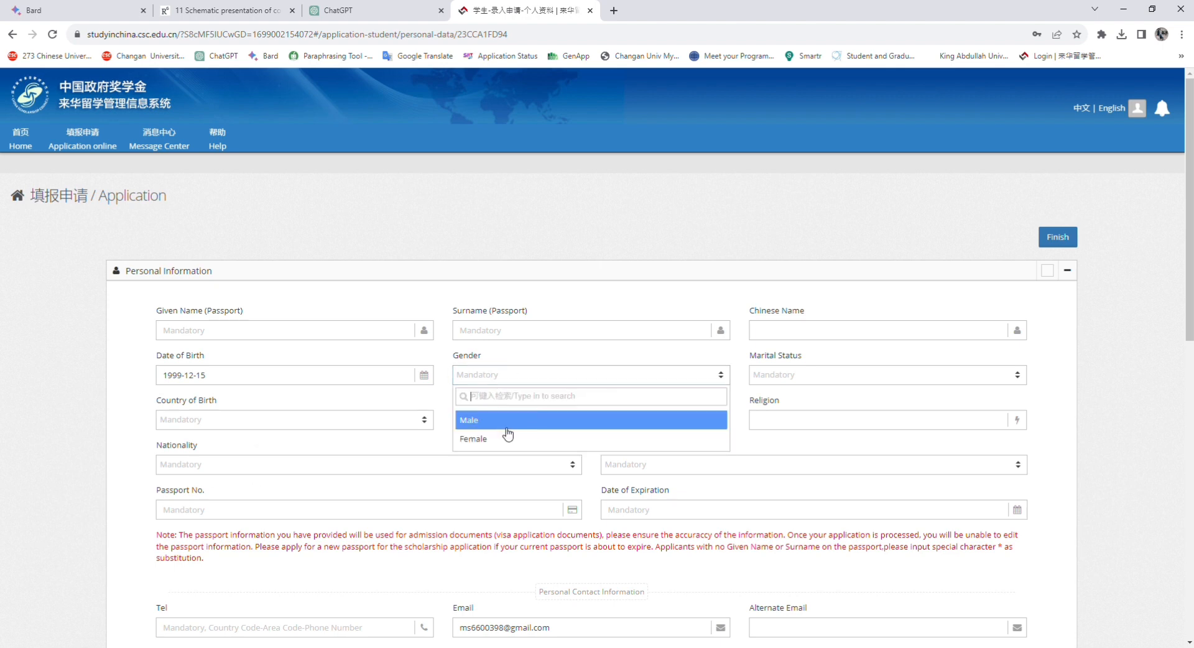
{"action": "left_click", "coordinate": [499, 431]}
{"action": "left_click", "coordinate": [853, 374]}
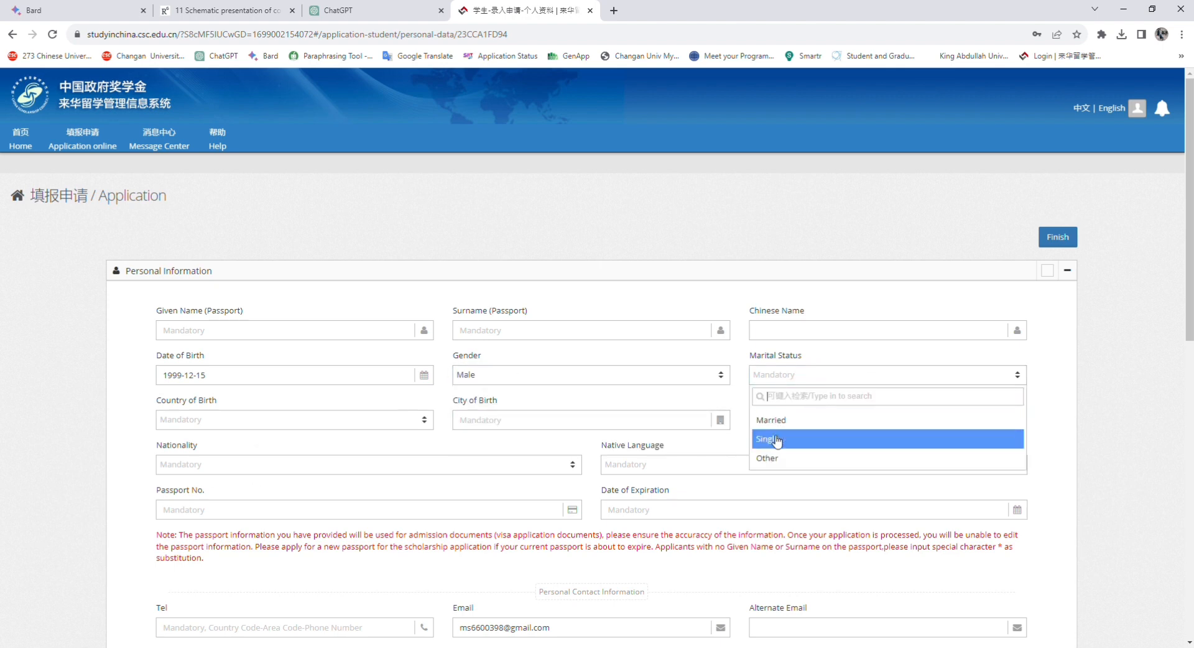
{"action": "left_click", "coordinate": [766, 439]}
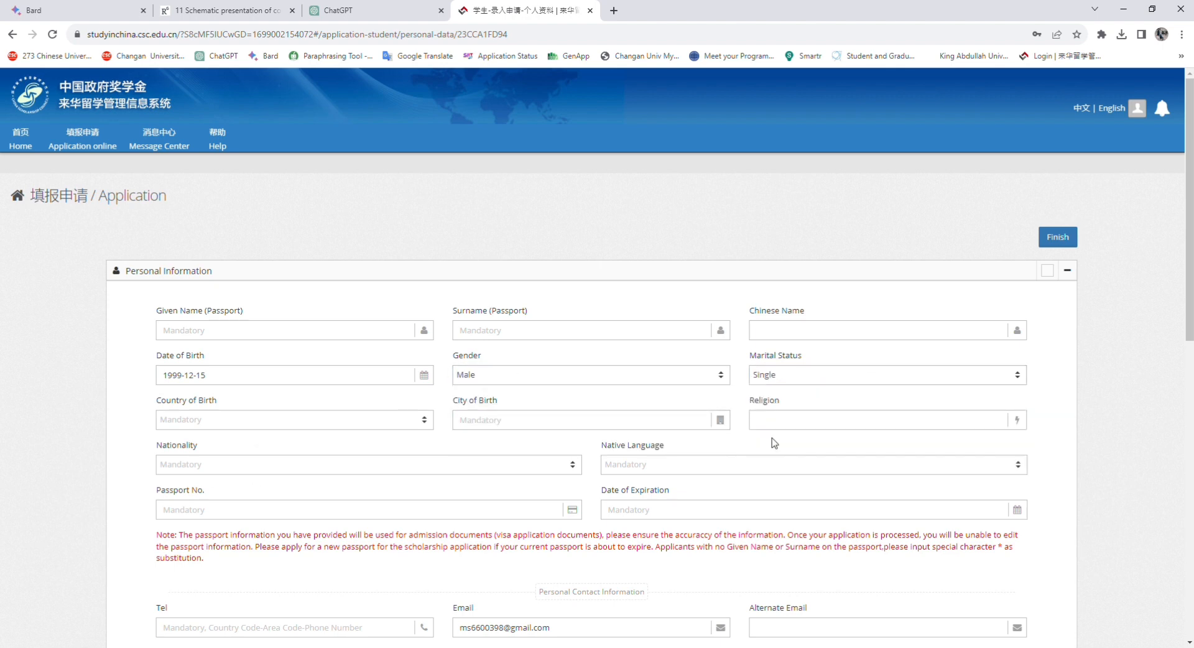
{"action": "left_click", "coordinate": [394, 421]}
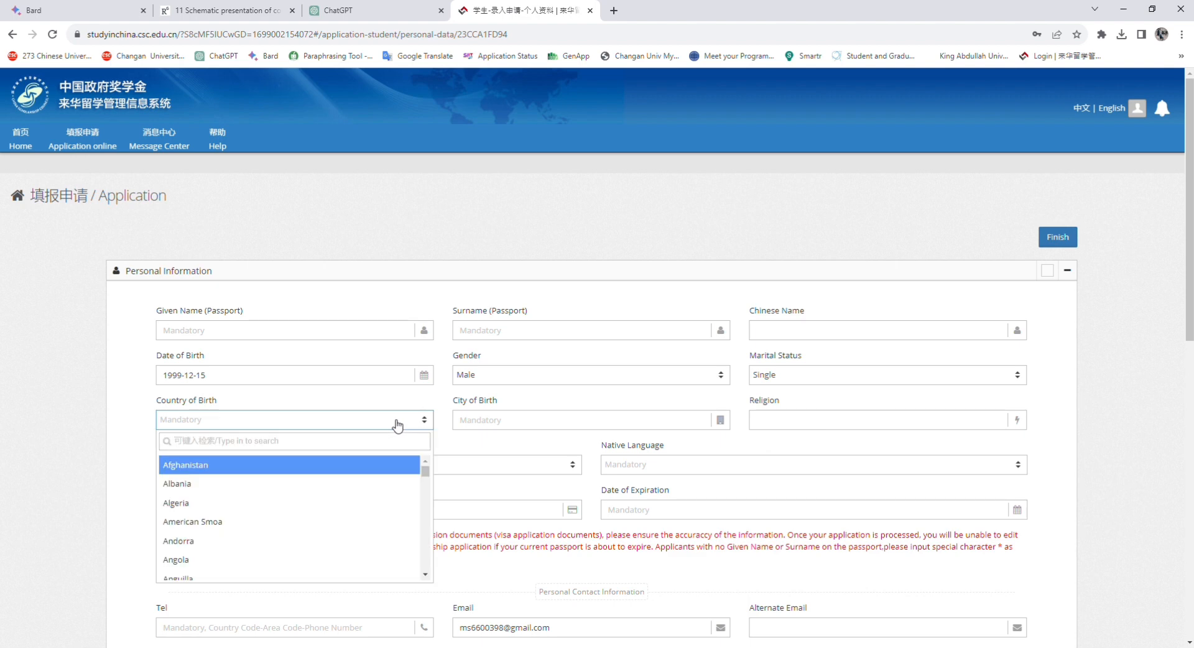
{"action": "type", "text": "P"}
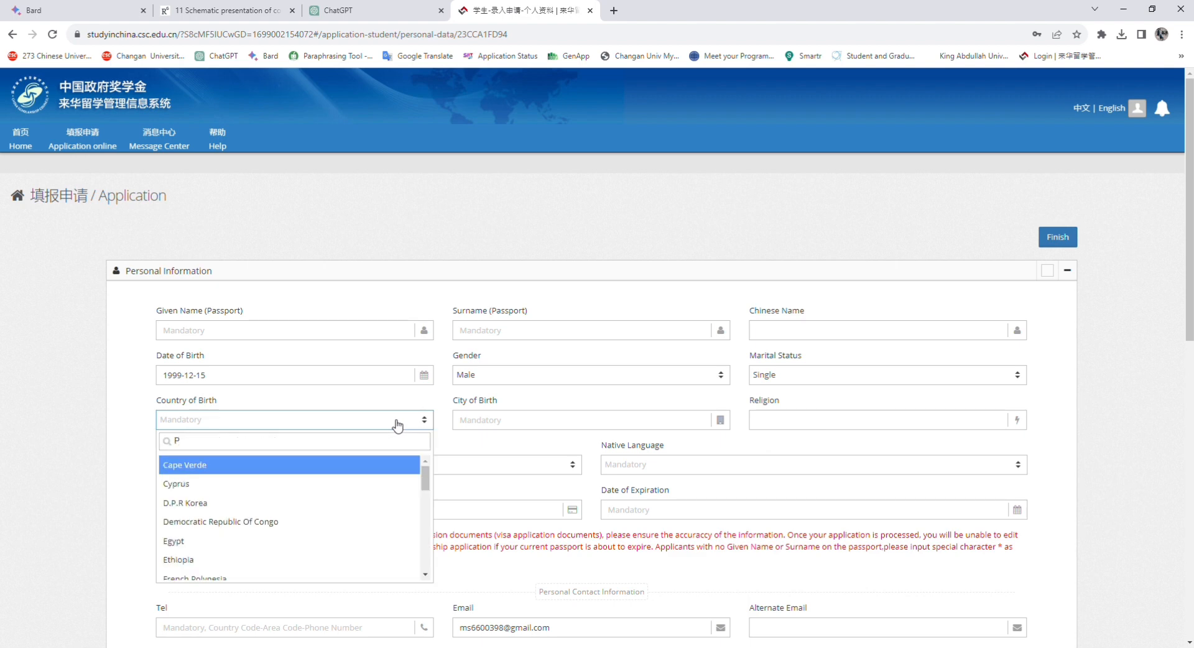
{"action": "type", "text": "AK"}
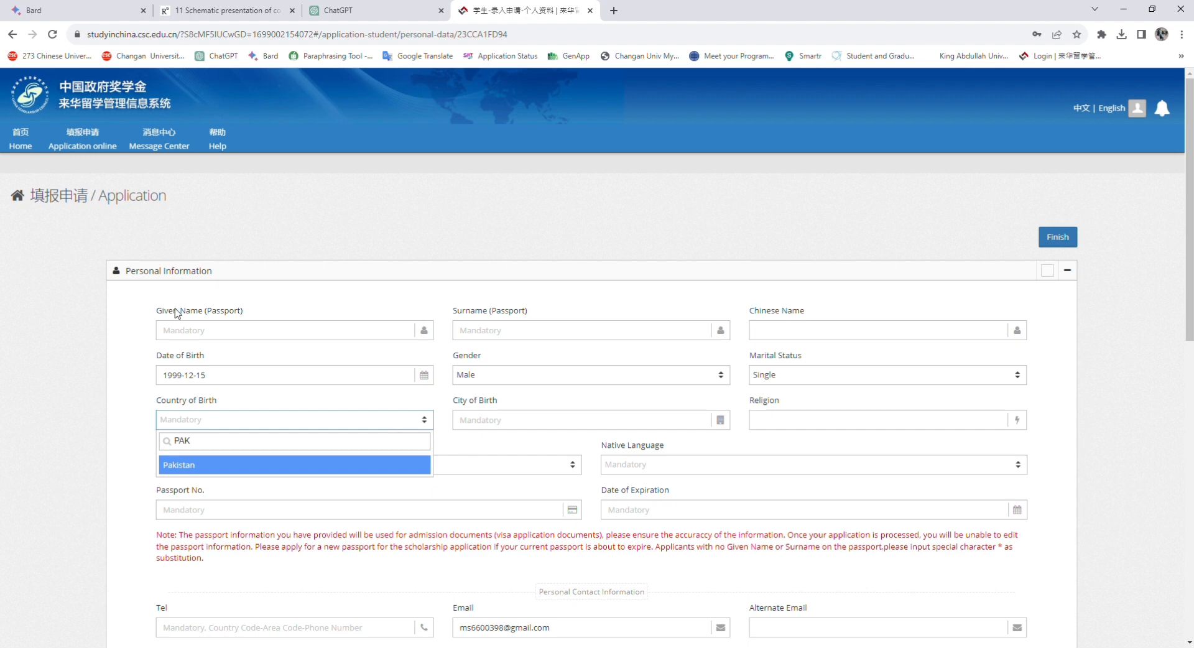
{"action": "left_click", "coordinate": [232, 469]}
Enter the city of birth and religion Islam
{"action": "left_click", "coordinate": [497, 429]}
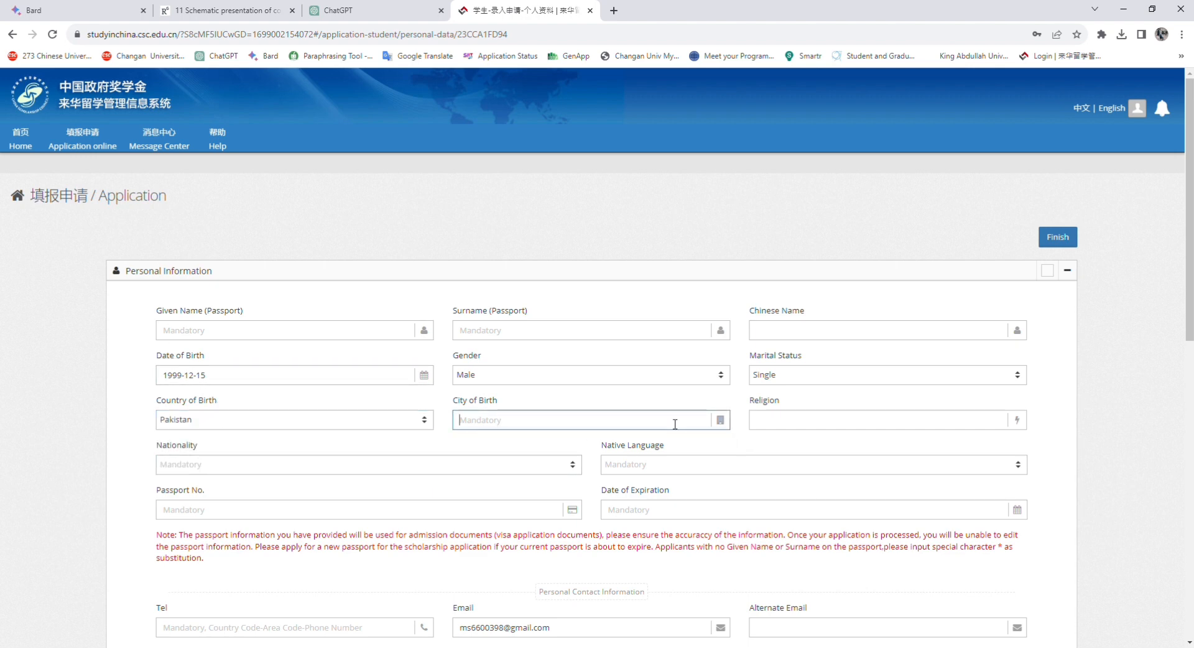
{"action": "type", "text": "I"}
{"action": "key", "text": "BackSpace"}
{"action": "type", "text": "Lakki Narwat"}
{"action": "key", "text": "Tab"}
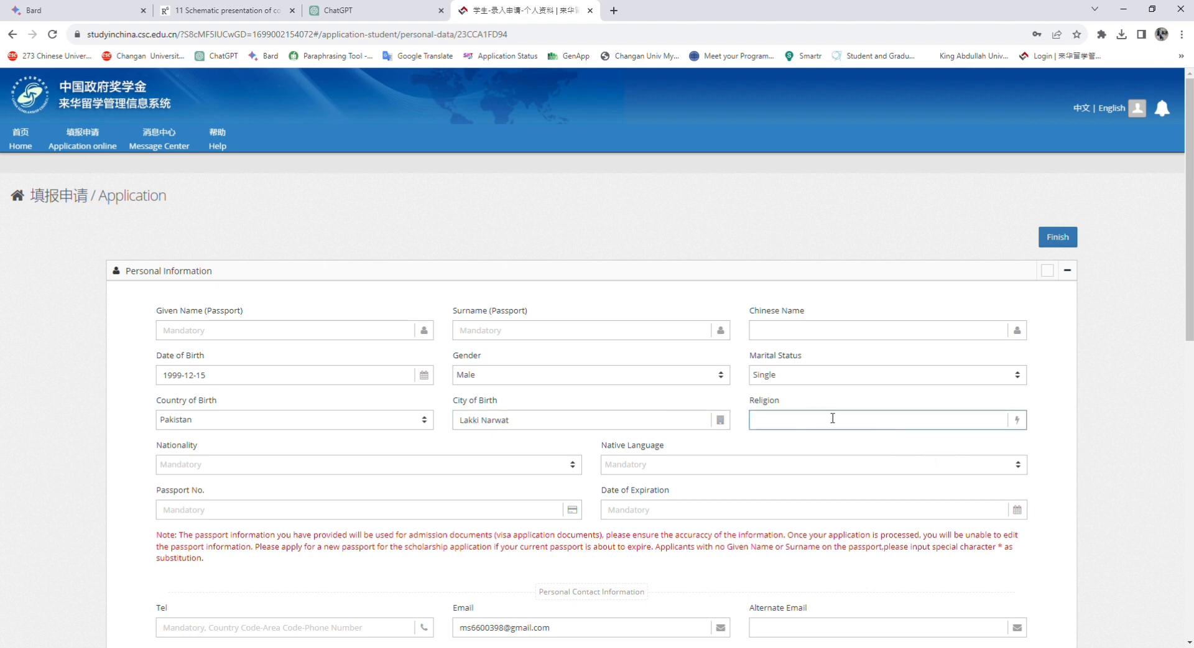
{"action": "type", "text": "Islam"}
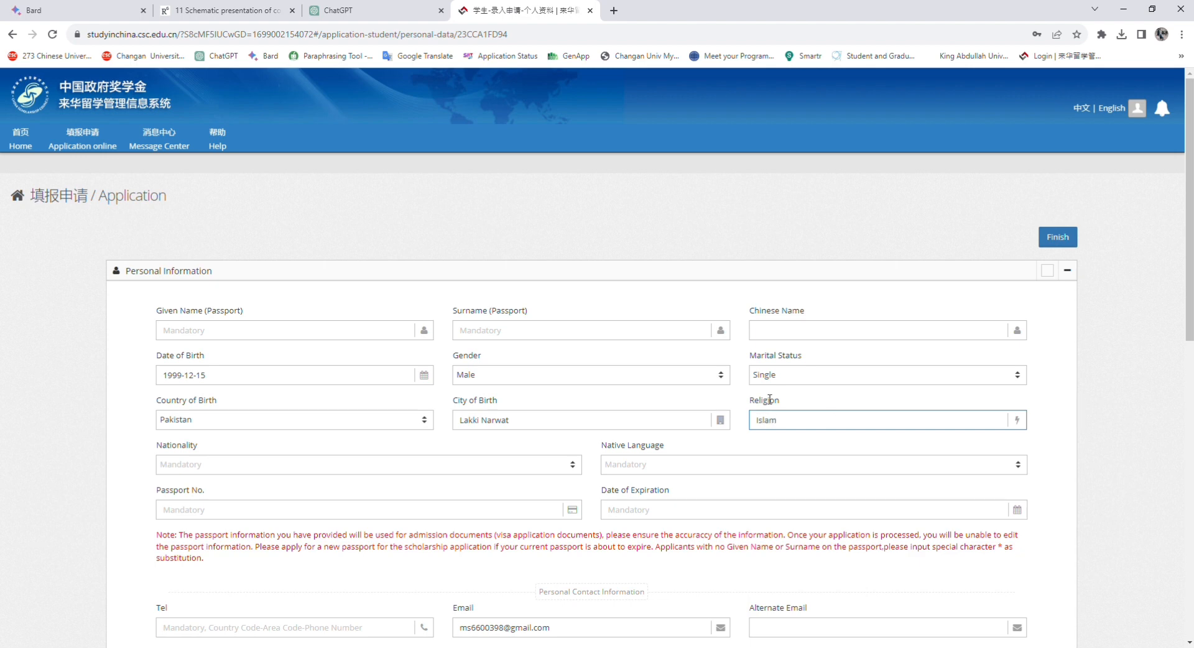
Set nationality to Pakistan and native language to Urdu
{"action": "left_click", "coordinate": [417, 470]}
{"action": "type", "text": "pak"}
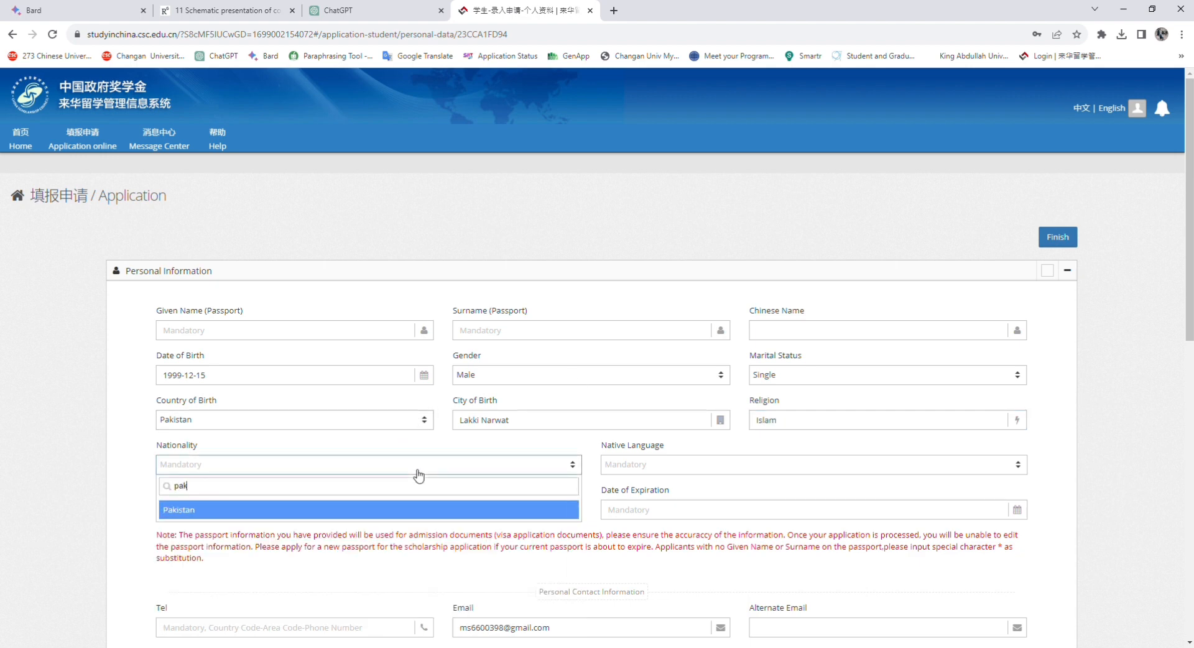
{"action": "left_click", "coordinate": [403, 514]}
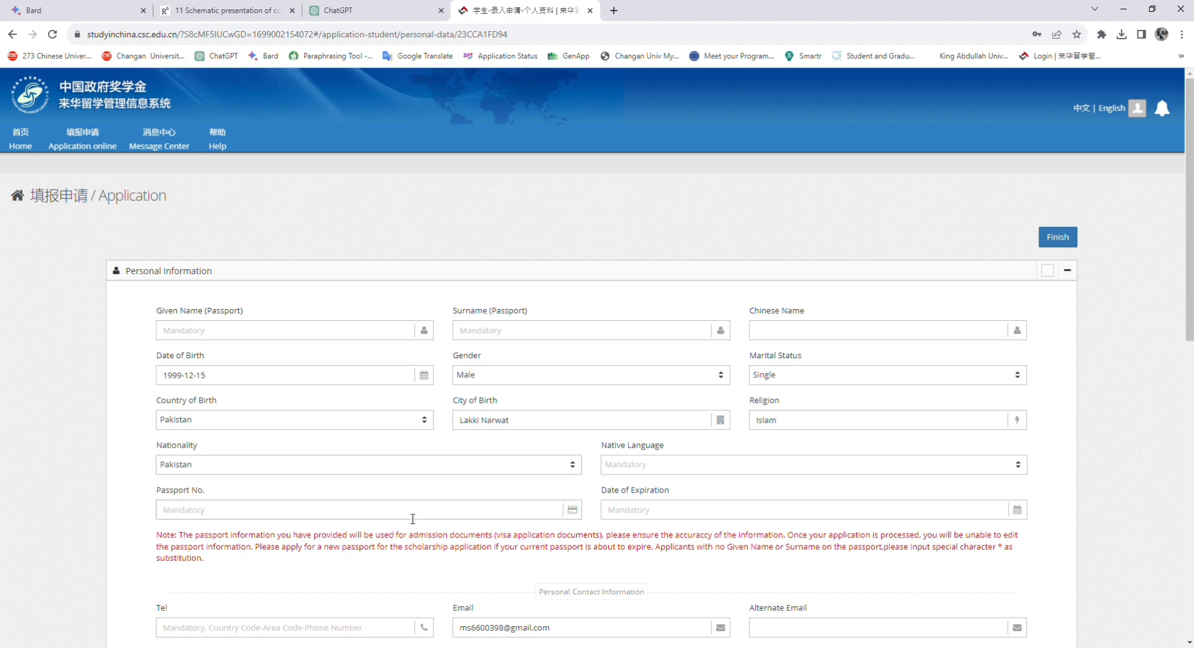
{"action": "left_click", "coordinate": [662, 470]}
{"action": "type", "text": "u"}
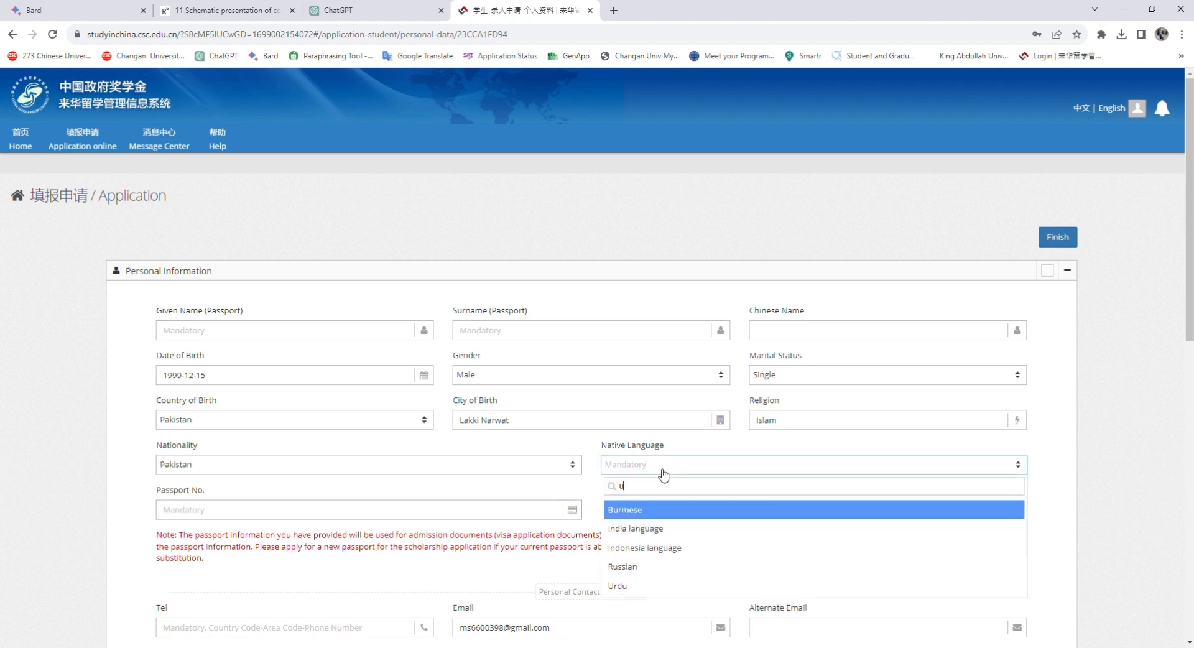
{"action": "type", "text": "rd"}
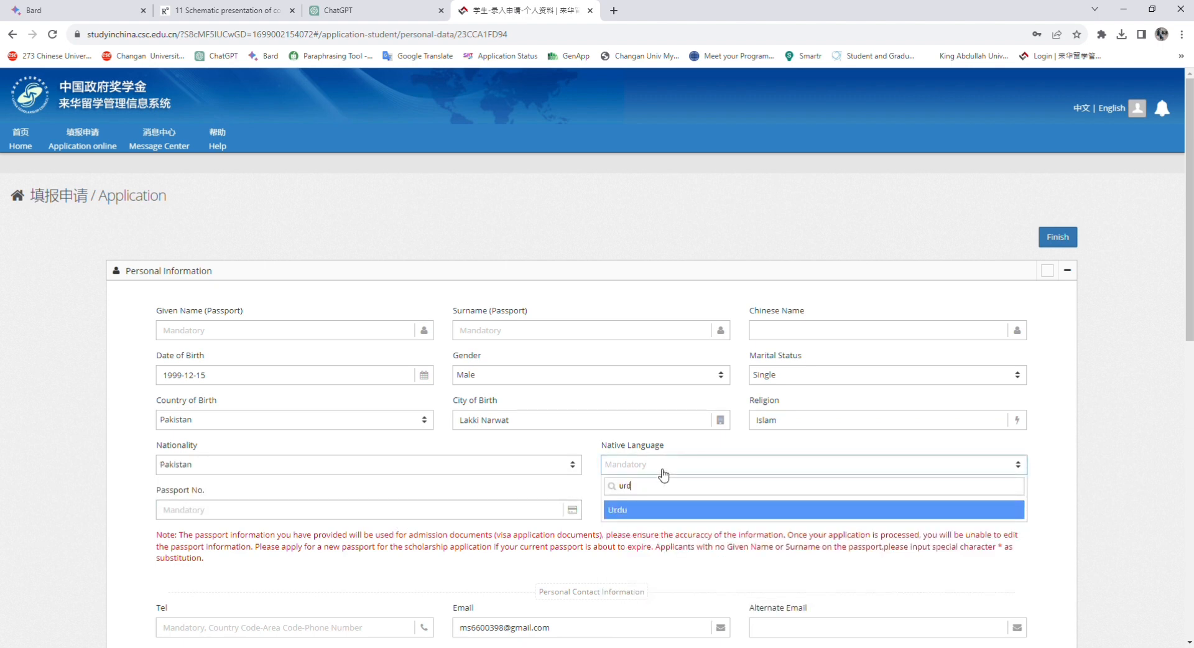
{"action": "key", "text": "Return"}
{"action": "left_click", "coordinate": [189, 504]}
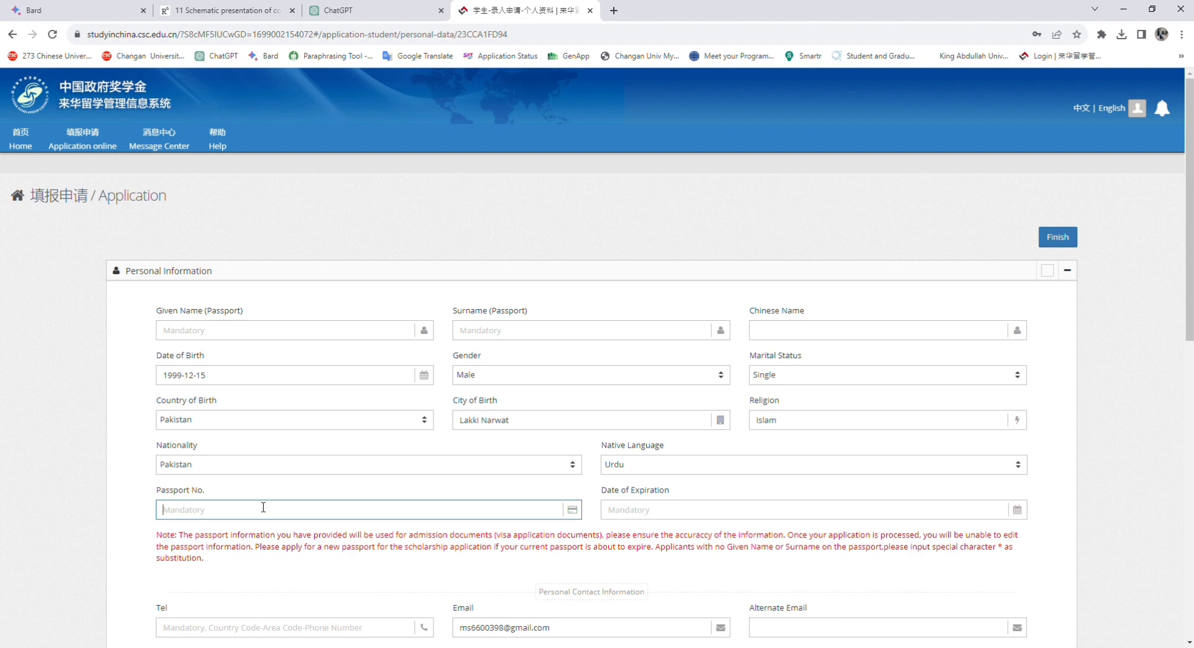
{"action": "scroll", "coordinate": [189, 500], "scroll_direction": "down", "scroll_amount": 2}
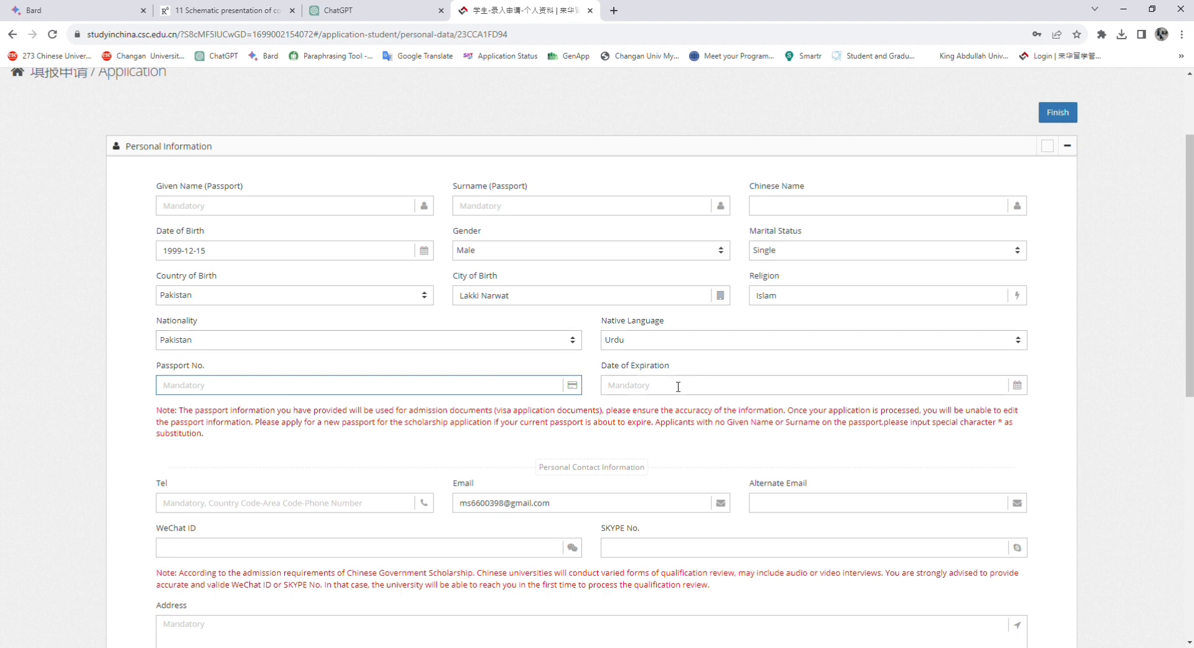
{"action": "left_click", "coordinate": [649, 392]}
Enter the applicant's phone number, leaving the existing e-mail unchanged
{"action": "left_click", "coordinate": [406, 464]}
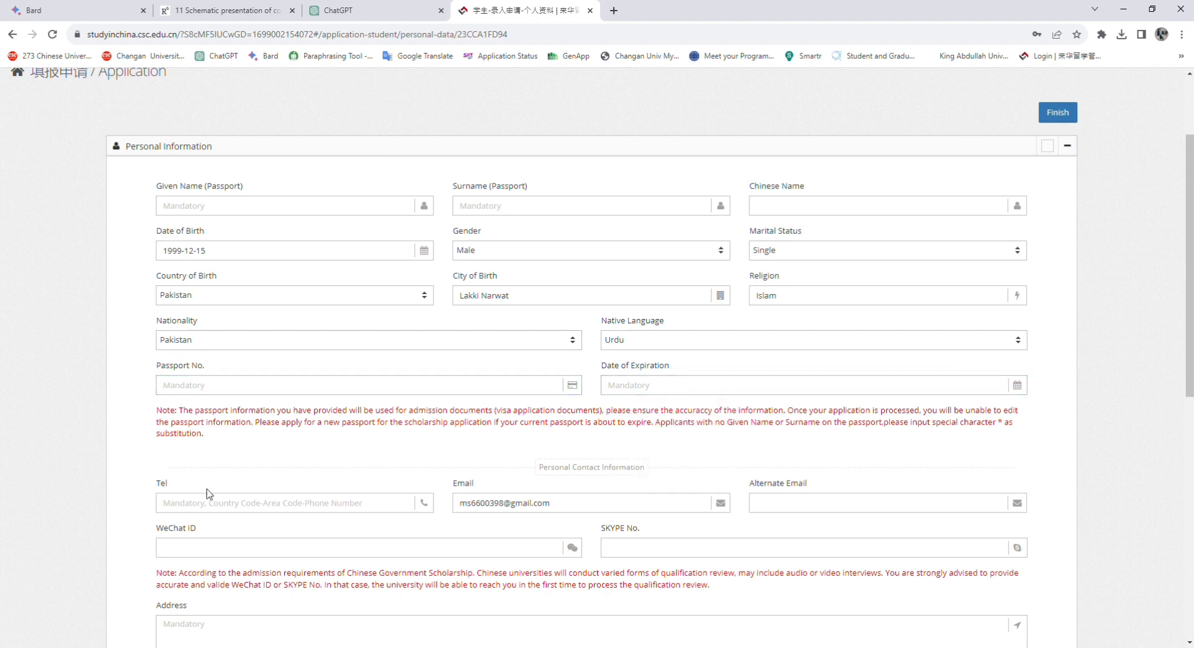
{"action": "left_click", "coordinate": [175, 503]}
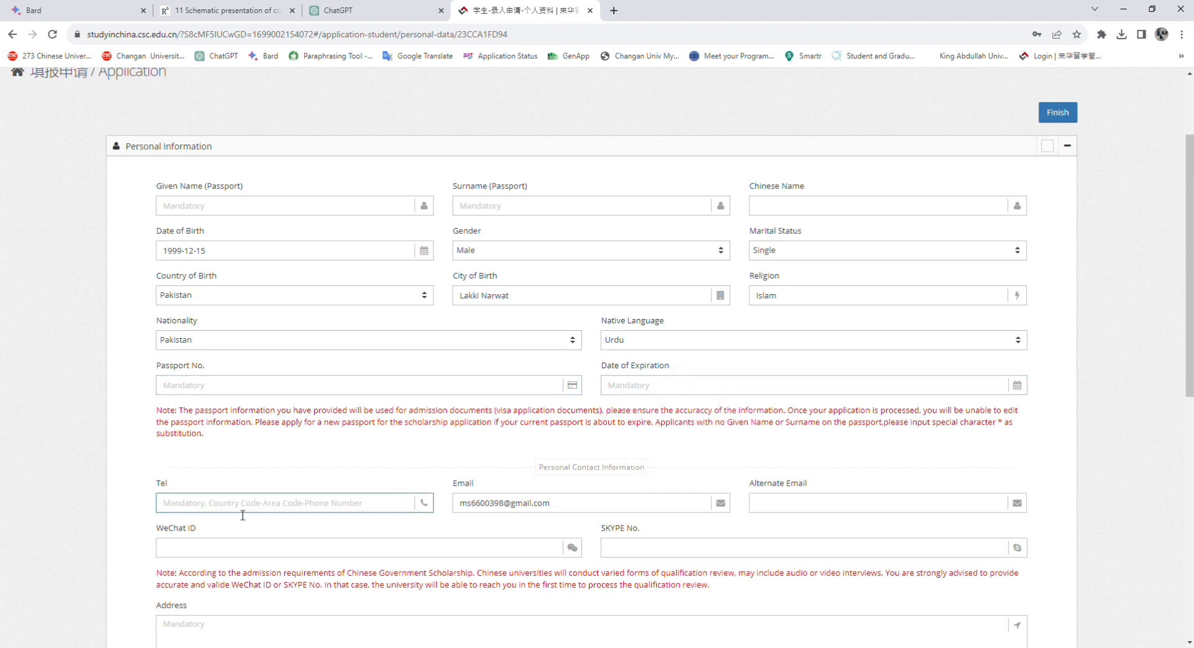
{"action": "type", "text": "0000000"}
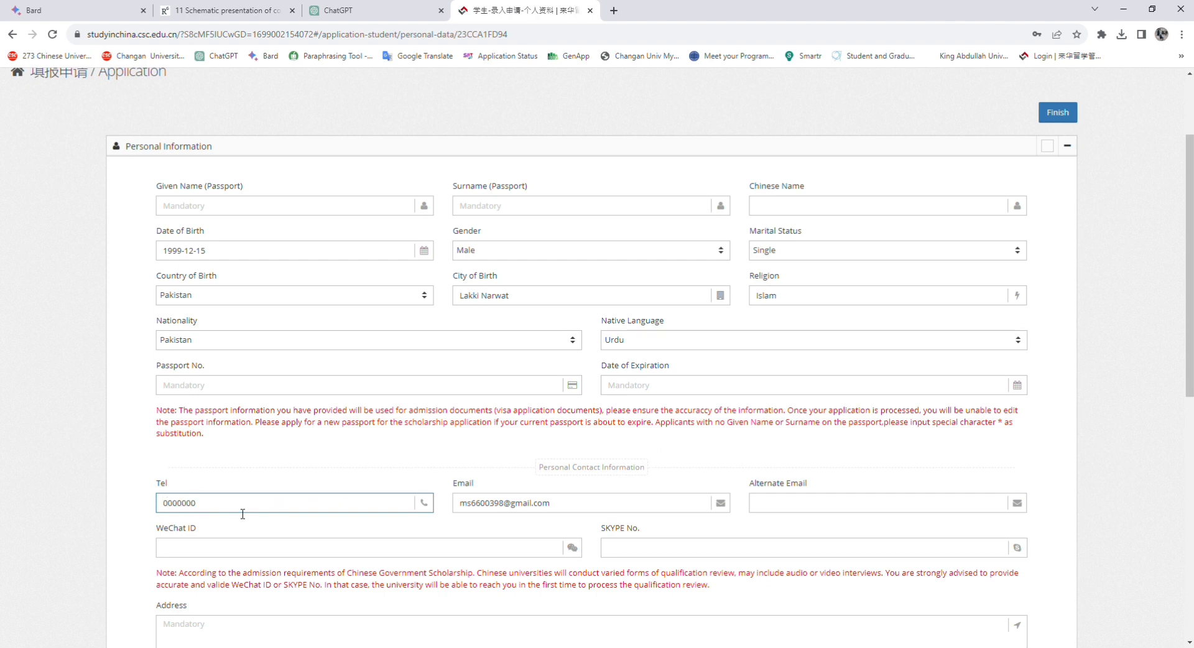
{"action": "scroll", "coordinate": [707, 588], "scroll_direction": "up", "scroll_amount": 1}
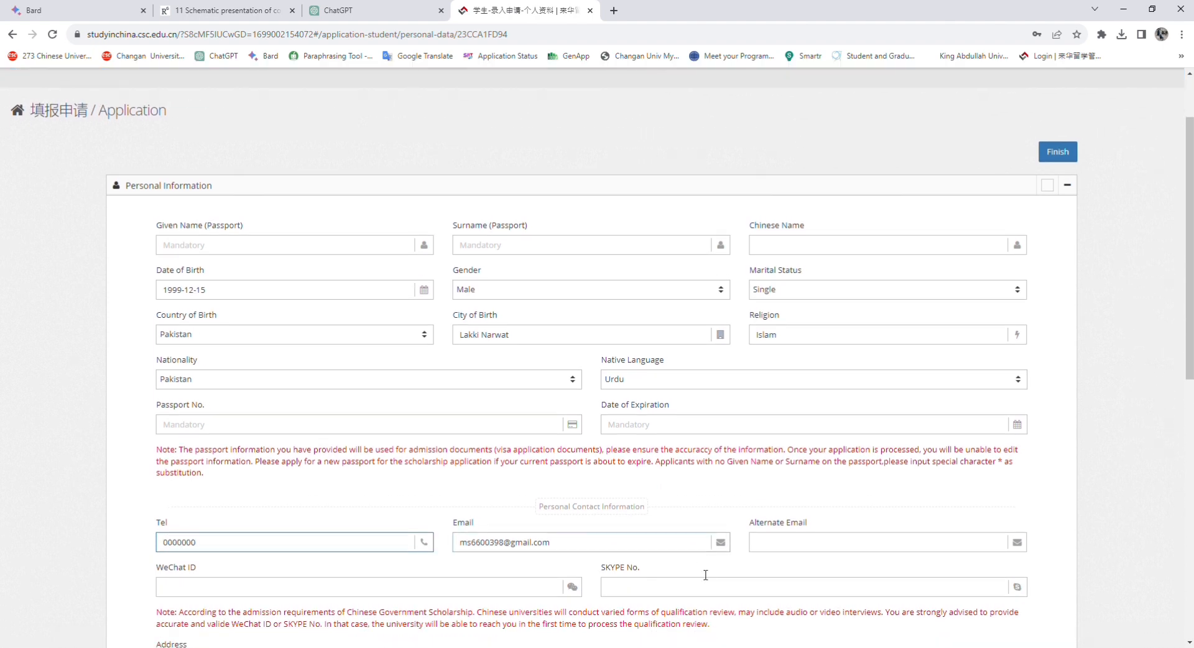
{"action": "scroll", "coordinate": [625, 519], "scroll_direction": "down", "scroll_amount": 6}
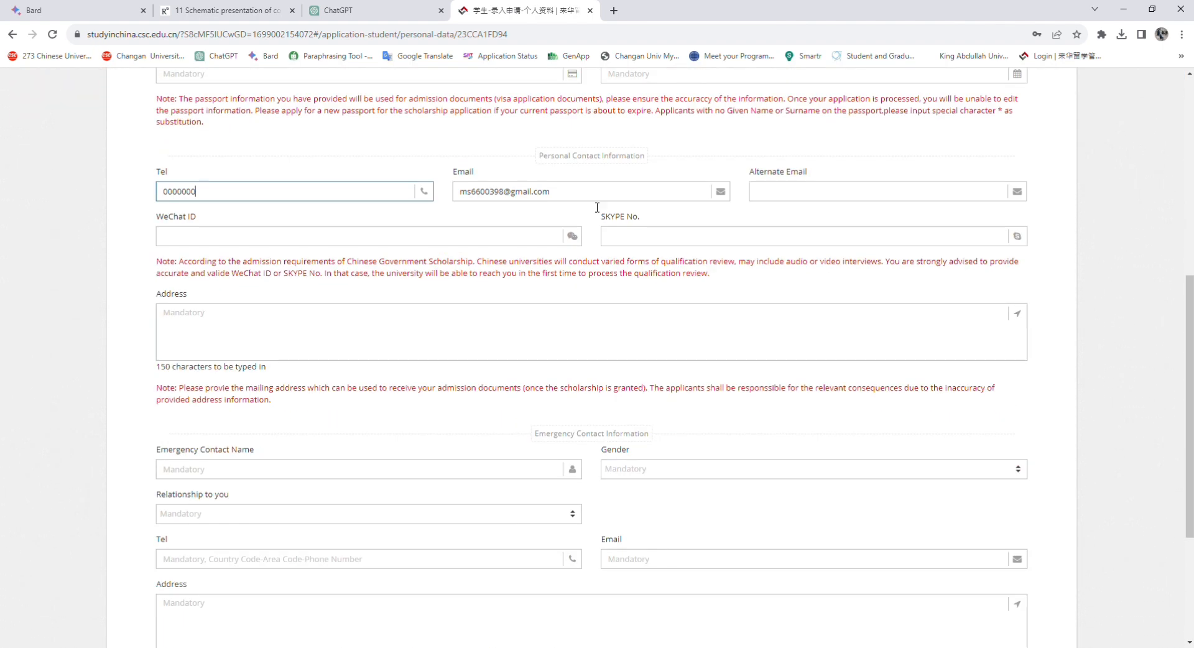
{"action": "left_click_drag", "start_coordinate": [556, 191], "coordinate": [454, 193]}
{"action": "left_click", "coordinate": [555, 197]}
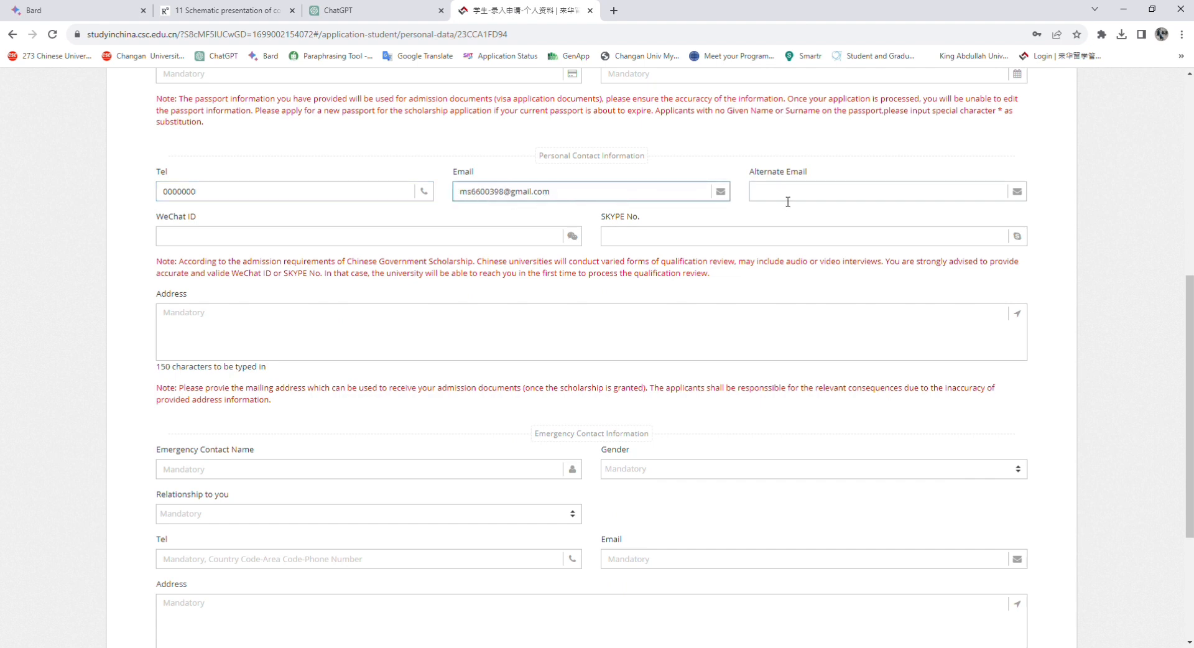
{"action": "left_click", "coordinate": [756, 197]}
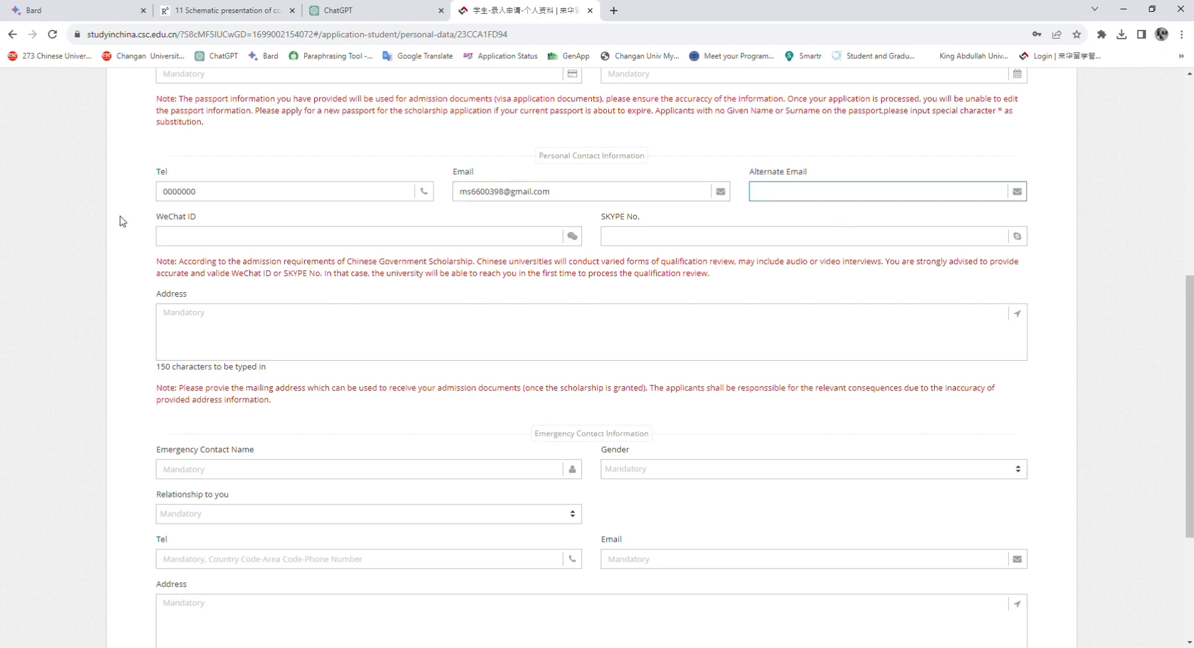
Enter the WeChat ID and begin typing the mailing address
{"action": "left_click", "coordinate": [165, 237]}
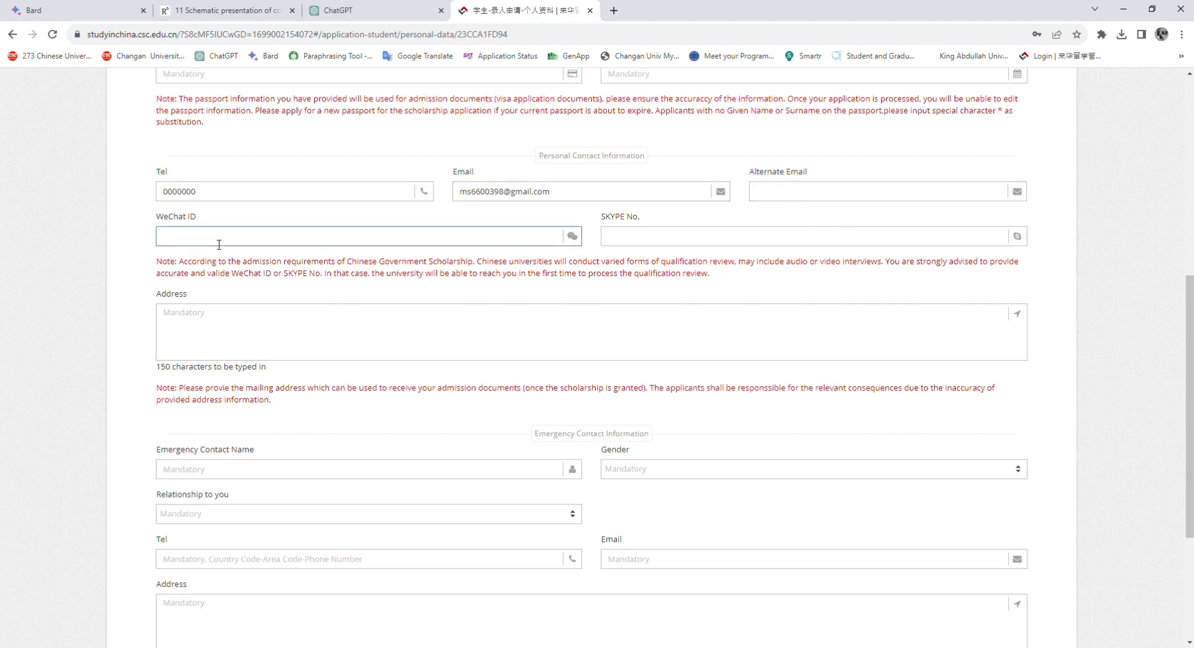
{"action": "type", "text": "000000000"}
{"action": "left_click_drag", "start_coordinate": [216, 238], "coordinate": [152, 238]}
{"action": "left_click", "coordinate": [642, 244]}
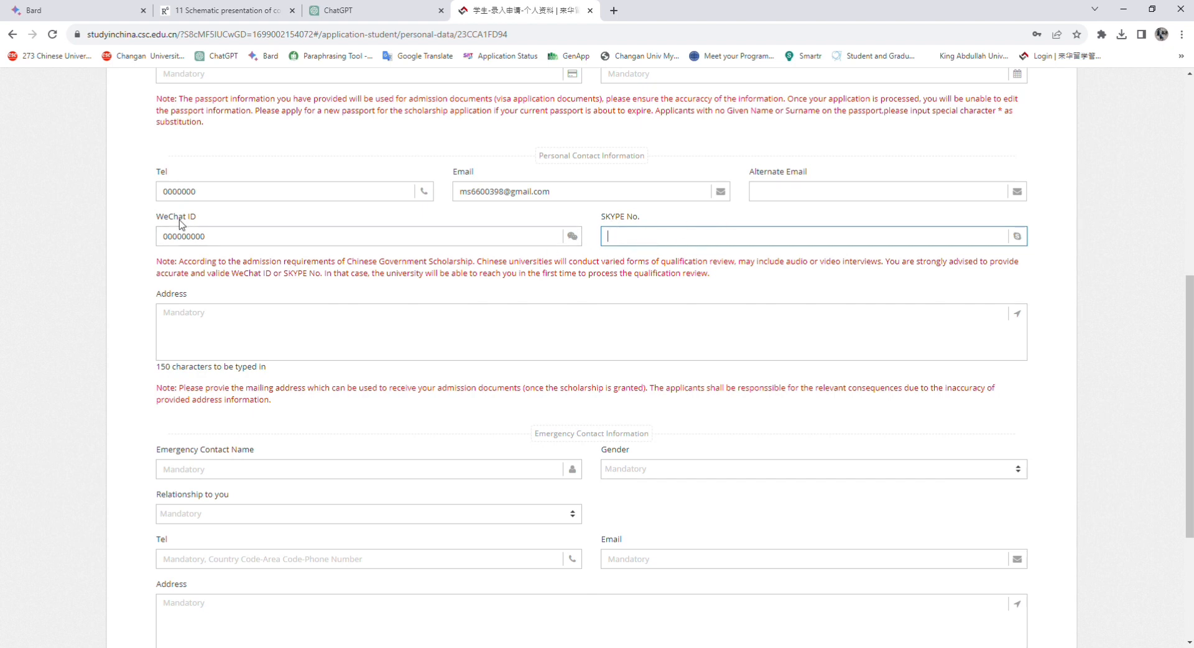
{"action": "left_click_drag", "start_coordinate": [208, 236], "coordinate": [138, 242]}
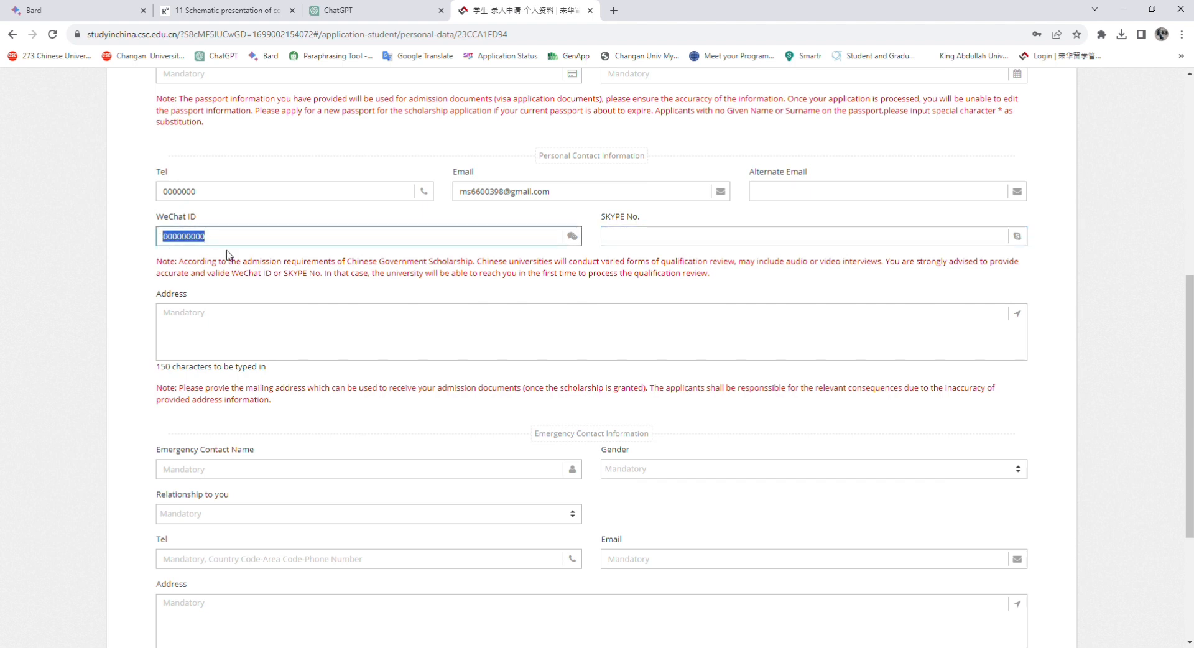
{"action": "left_click", "coordinate": [195, 320]}
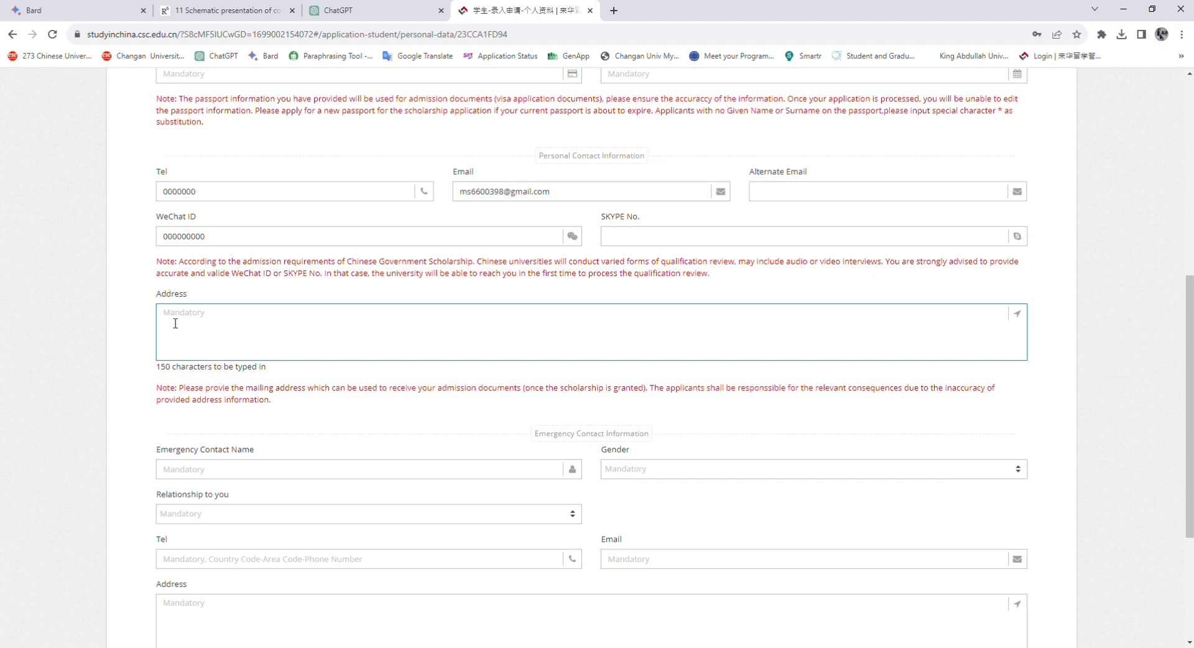
{"action": "type", "text": "Village Lakki MARWA"}
Finish the mailing address, then set the emergency contact's gender Male and relationship Sibling
{"action": "type", "text": "an"}
{"action": "left_click", "coordinate": [274, 423]}
{"action": "scroll", "coordinate": [273, 423], "scroll_direction": "down", "scroll_amount": 4}
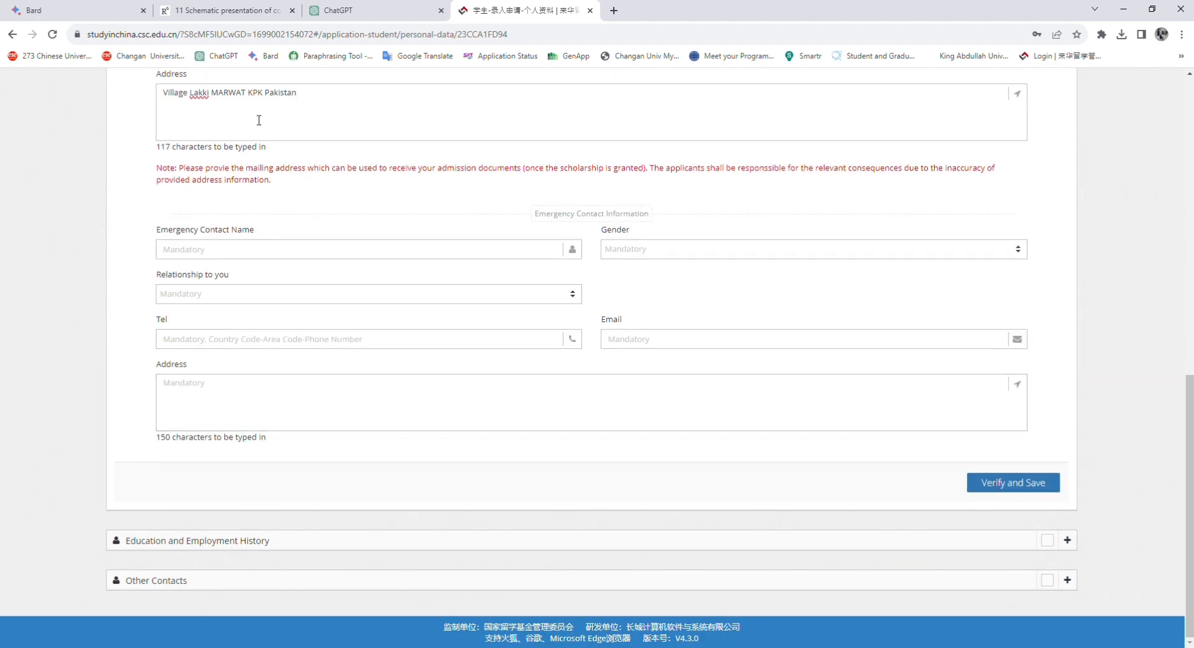
{"action": "left_click", "coordinate": [196, 251]}
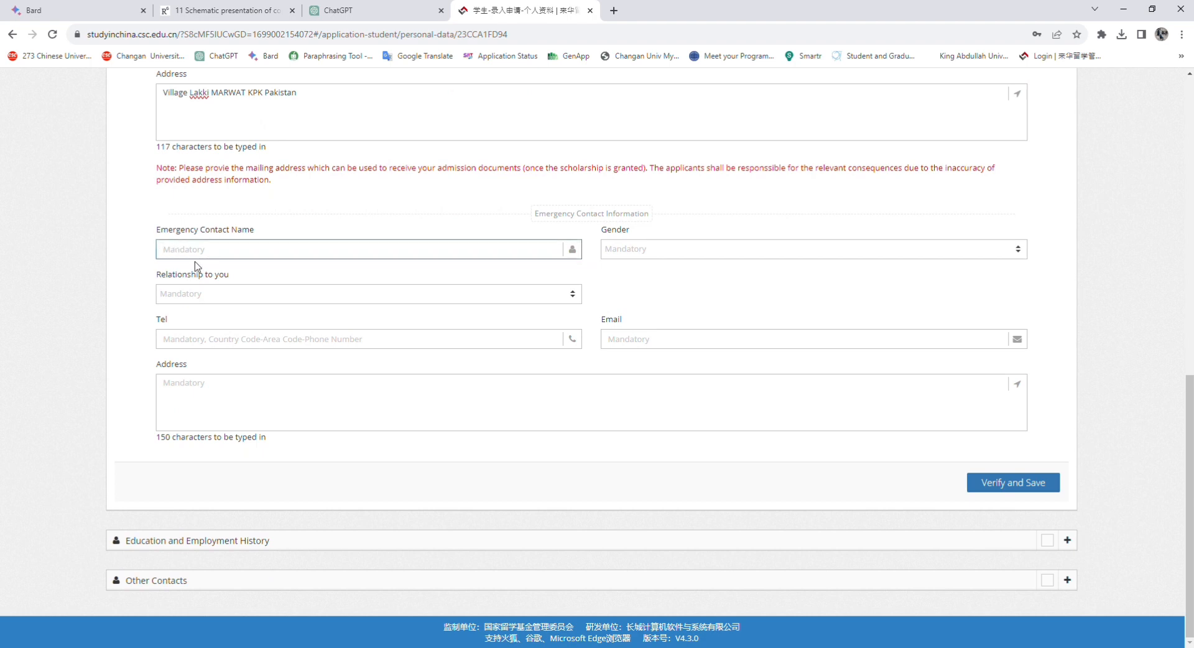
{"action": "left_click", "coordinate": [670, 249]}
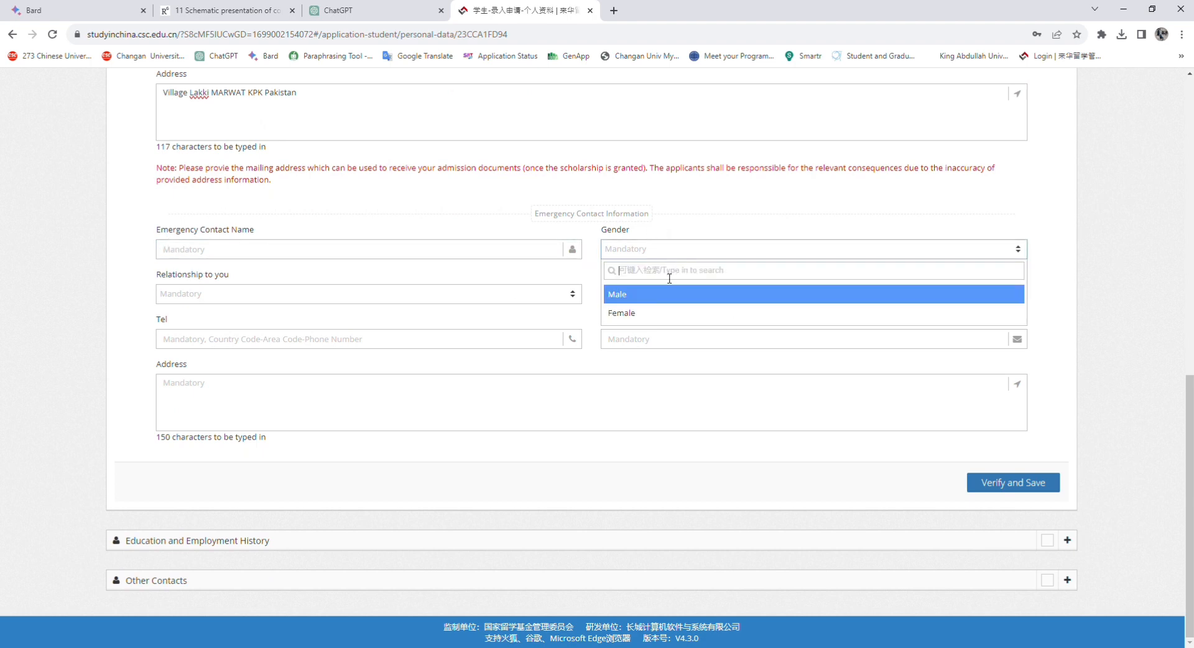
{"action": "left_click", "coordinate": [633, 302]}
{"action": "left_click", "coordinate": [227, 293]}
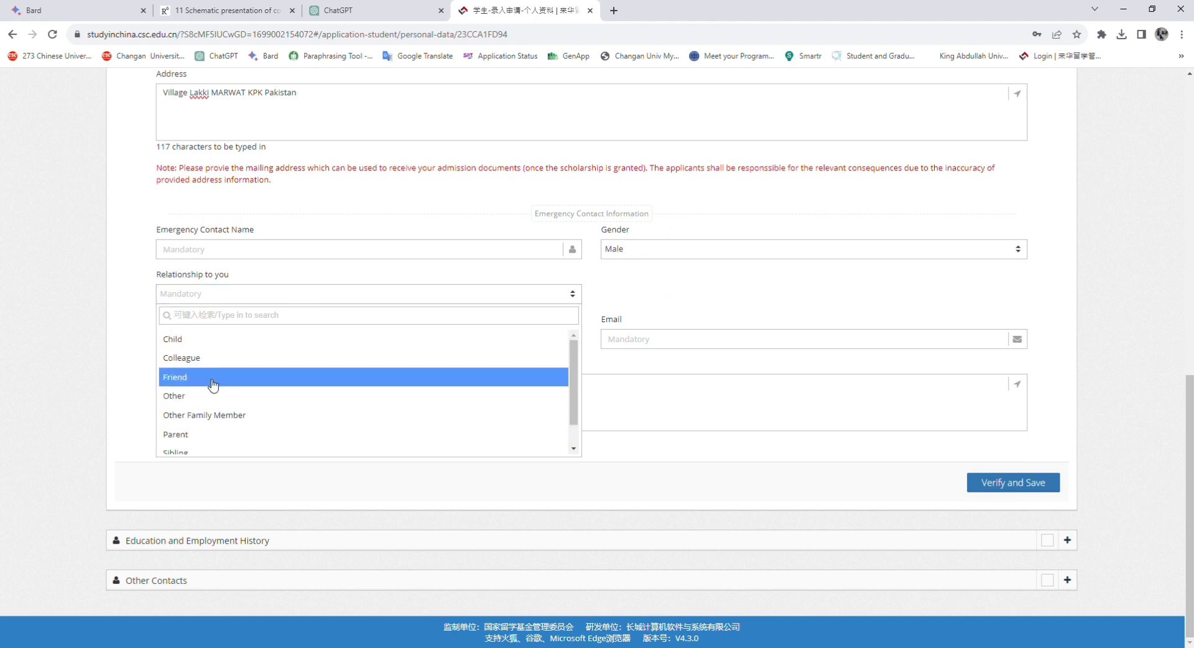
{"action": "left_click", "coordinate": [214, 380]}
{"action": "left_click", "coordinate": [217, 295]}
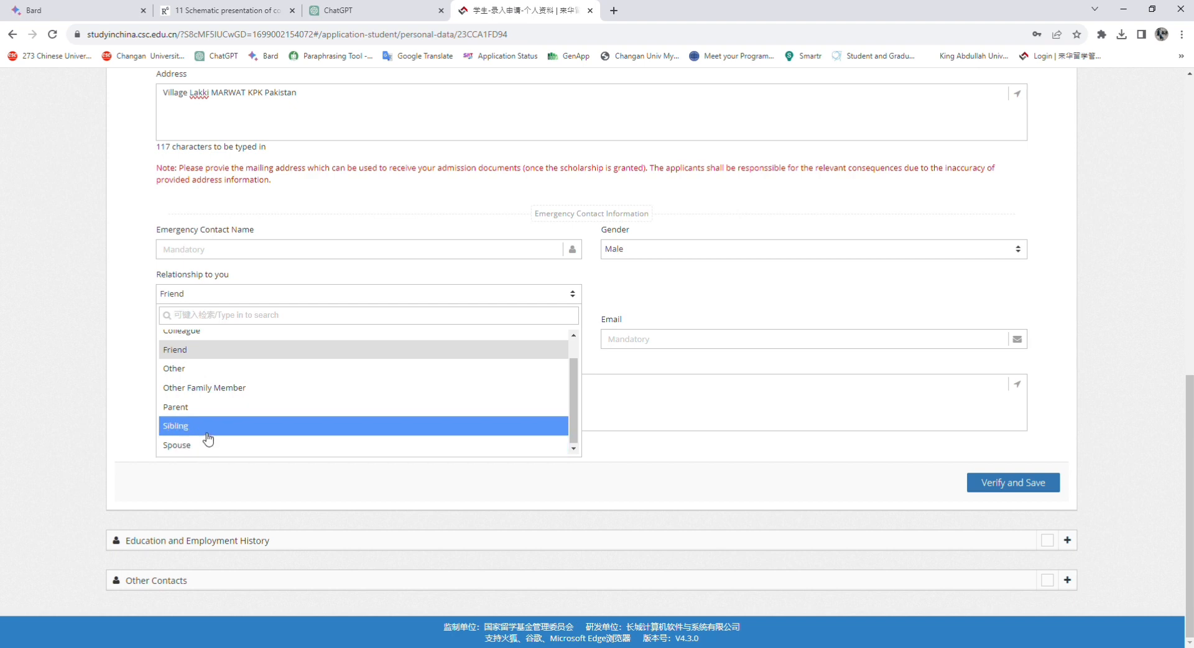
{"action": "left_click", "coordinate": [208, 434]}
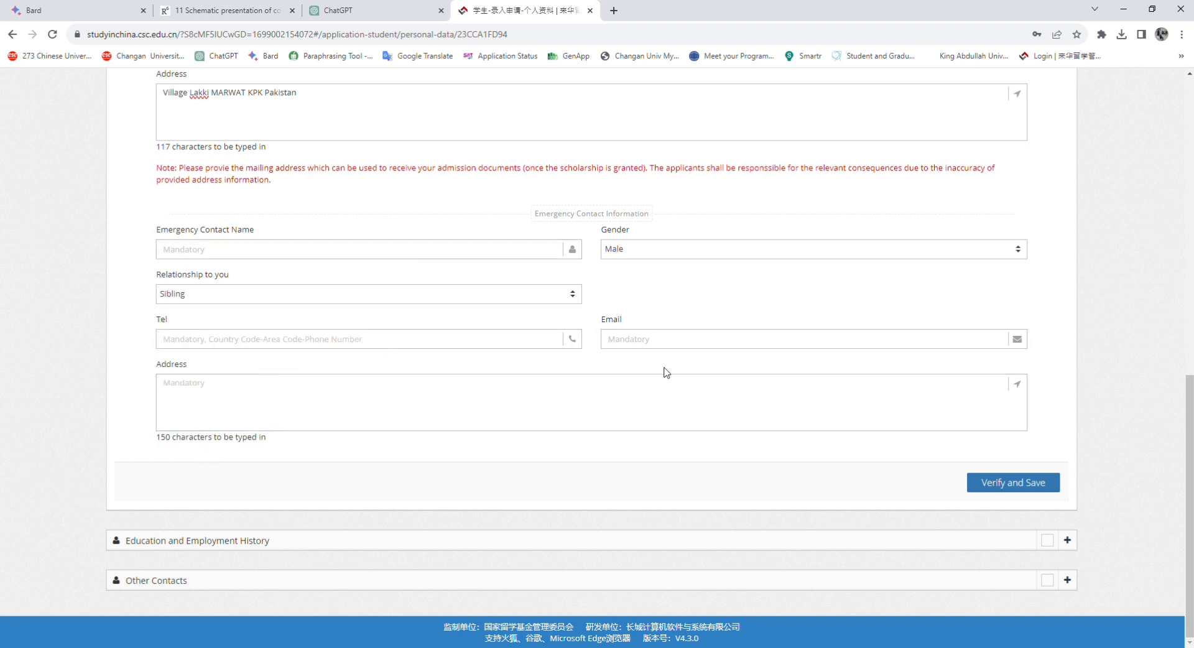
Enter the emergency contact's phone number
{"action": "left_click", "coordinate": [663, 344]}
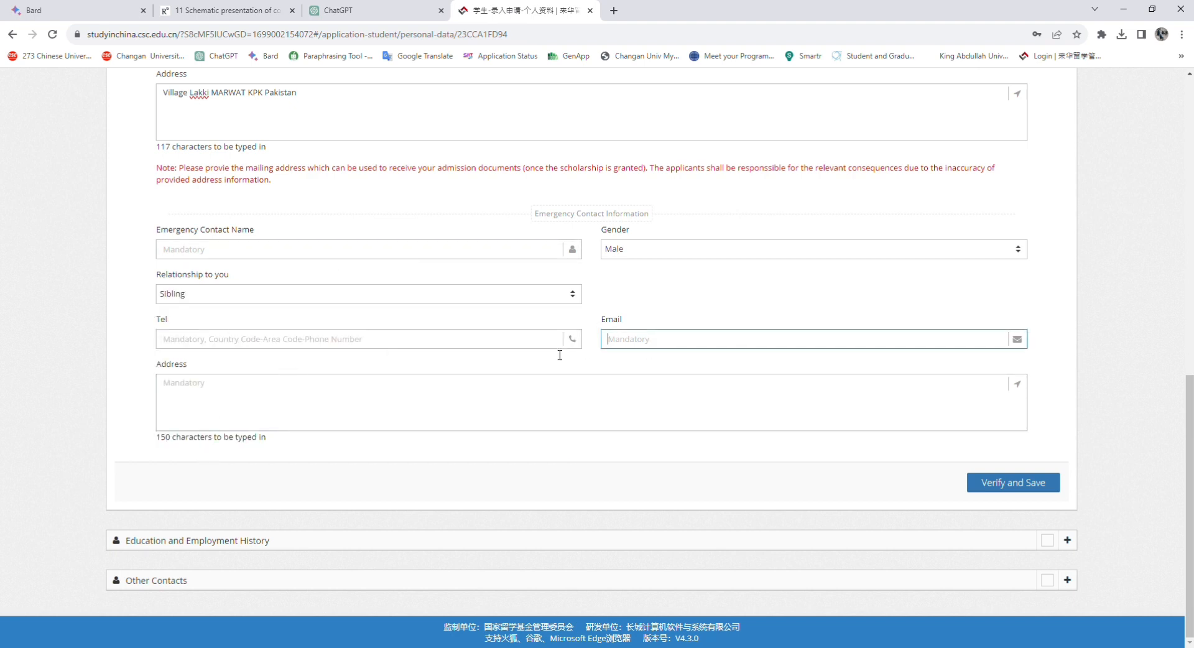
{"action": "left_click", "coordinate": [386, 405]}
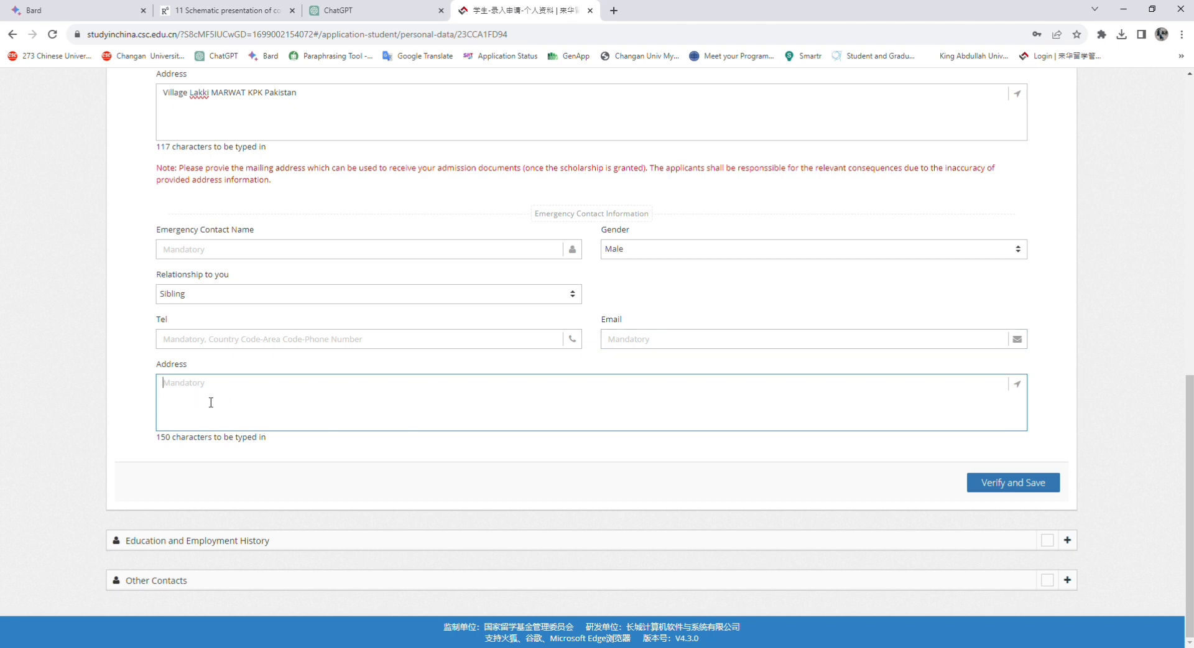
{"action": "left_click", "coordinate": [167, 341]}
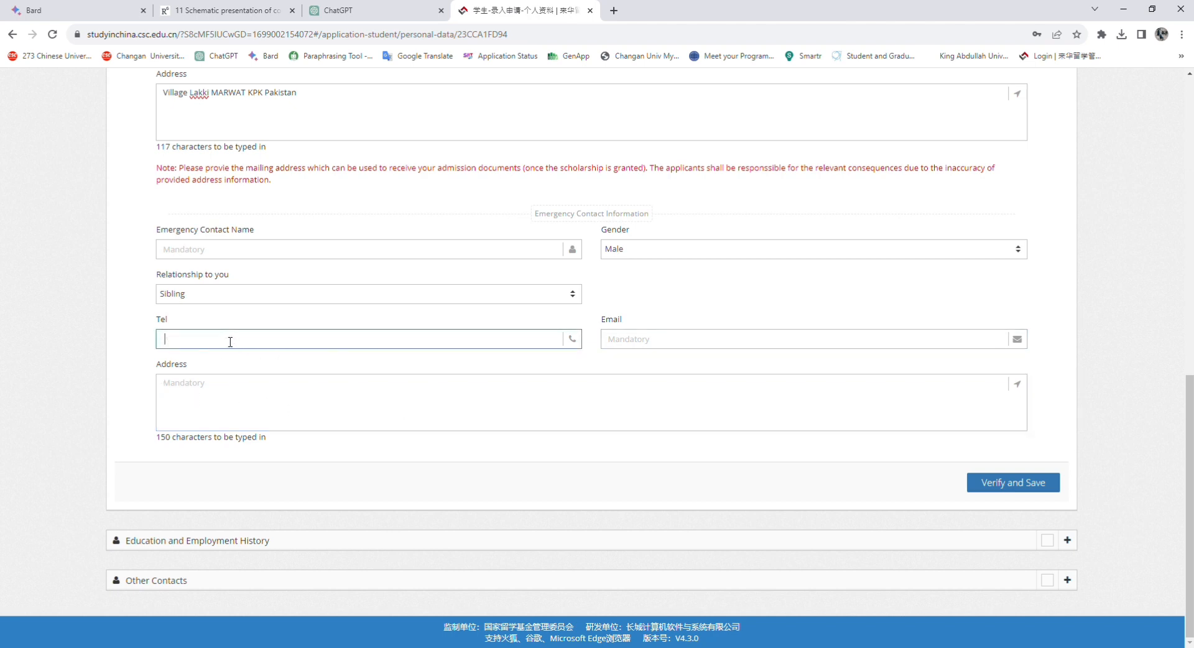
{"action": "key", "text": "BackSpace"}
{"action": "type", "text": "0000000000"}
{"action": "left_click", "coordinate": [633, 343]}
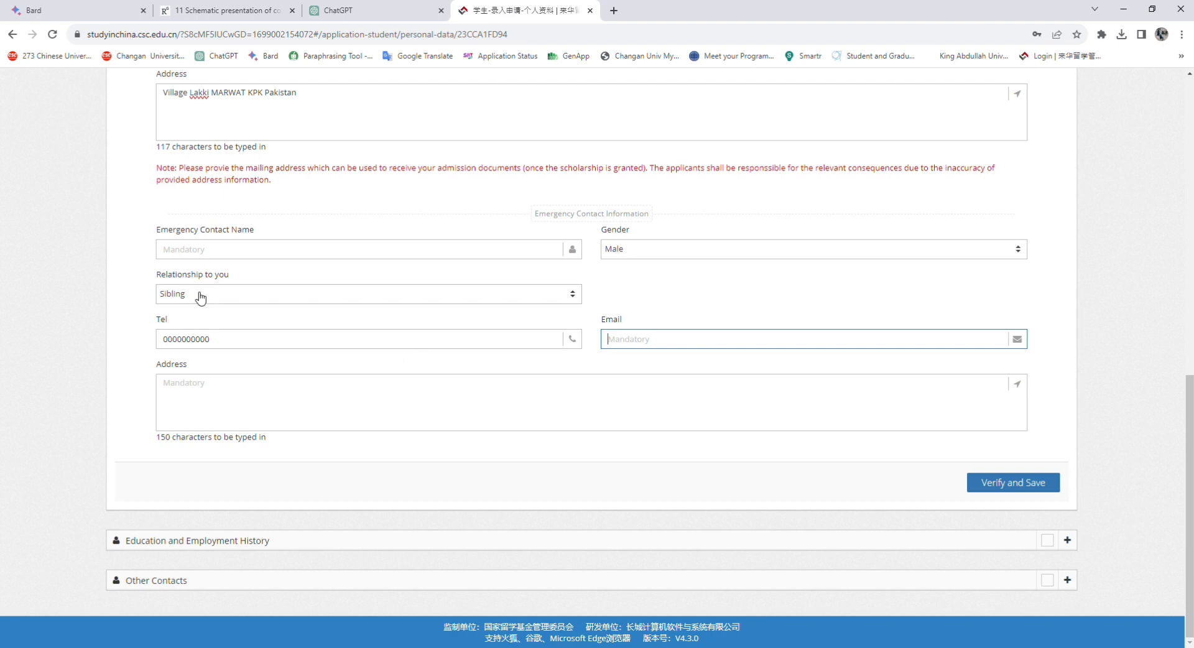
{"action": "left_click_drag", "start_coordinate": [213, 340], "coordinate": [130, 344]}
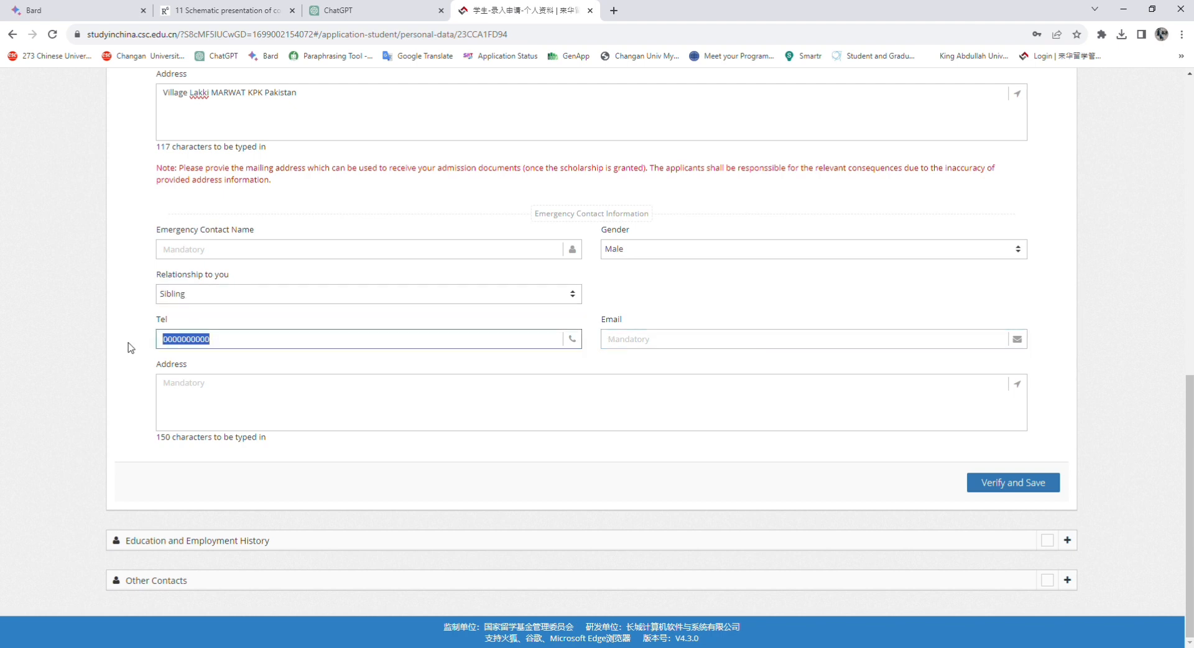
{"action": "type", "text": "+92"}
{"action": "type", "text": "44733333333"}
Verify and save the personal information, then expand Education and Employment History
{"action": "left_click", "coordinate": [619, 342]}
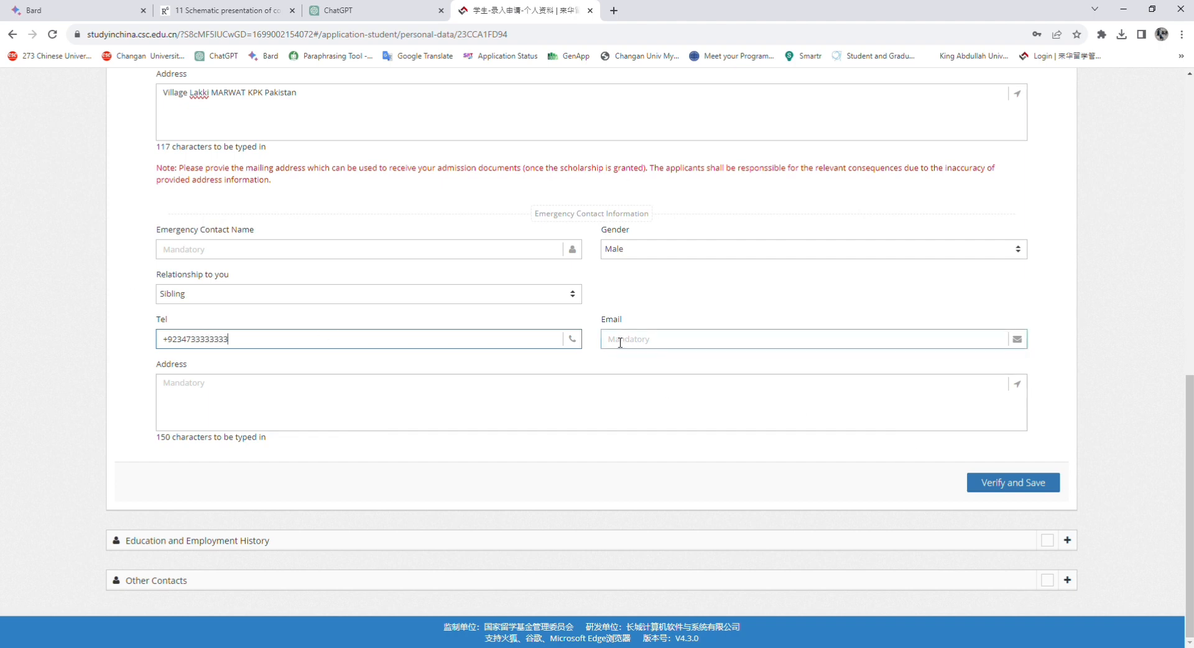
{"action": "left_click", "coordinate": [187, 371]}
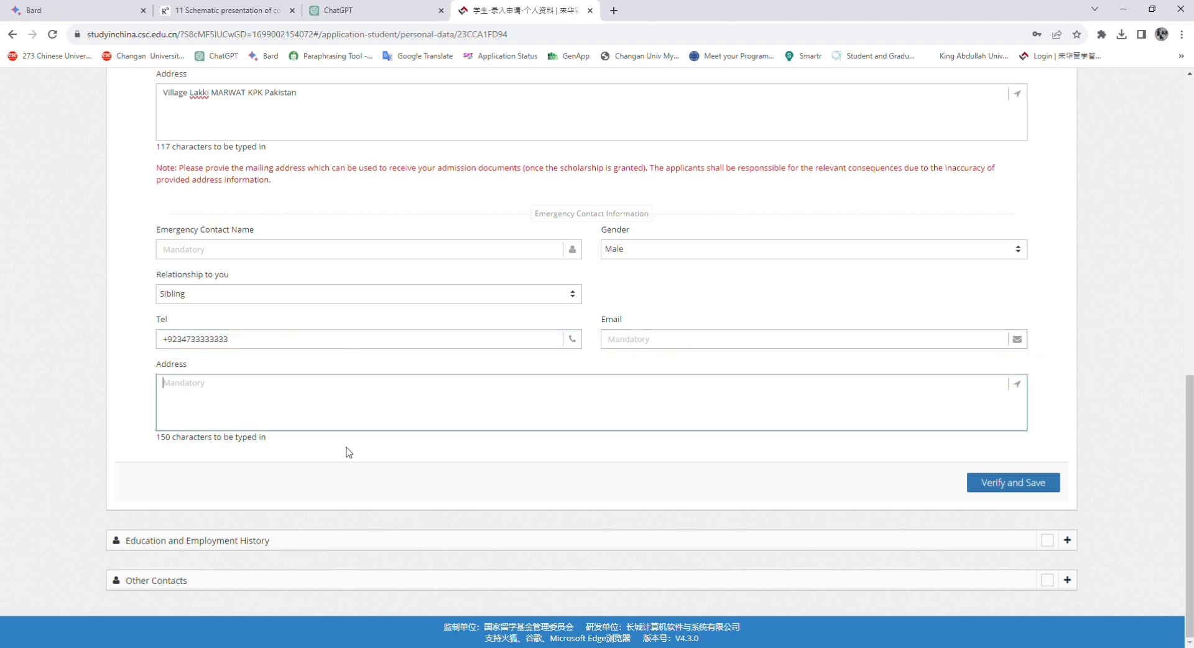
{"action": "left_click", "coordinate": [1026, 495]}
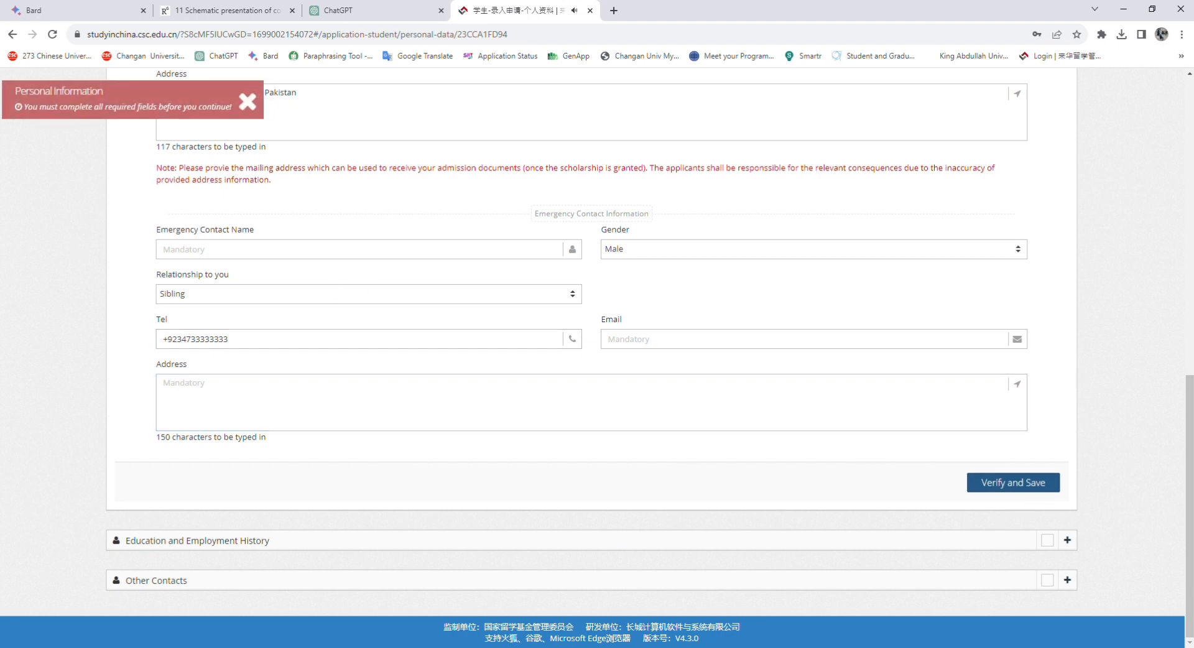
{"action": "left_click", "coordinate": [1066, 545]}
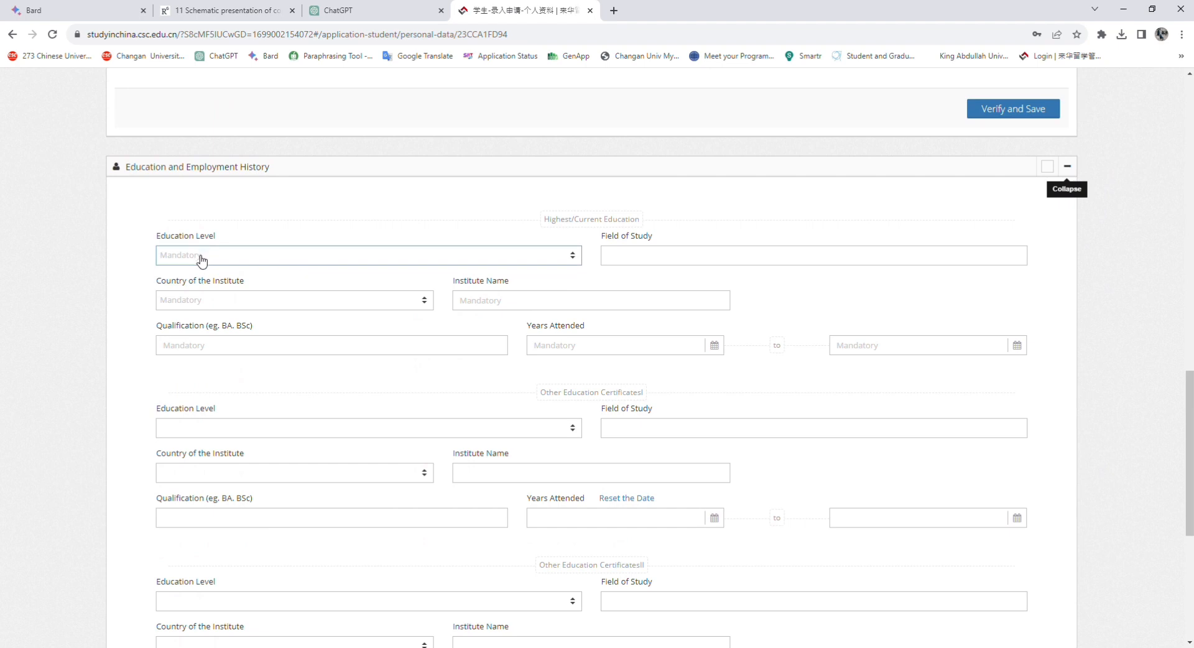
Set the highest education level to Bachelor's Degree with field of study Physics
{"action": "scroll", "coordinate": [210, 252], "scroll_direction": "down", "scroll_amount": 1}
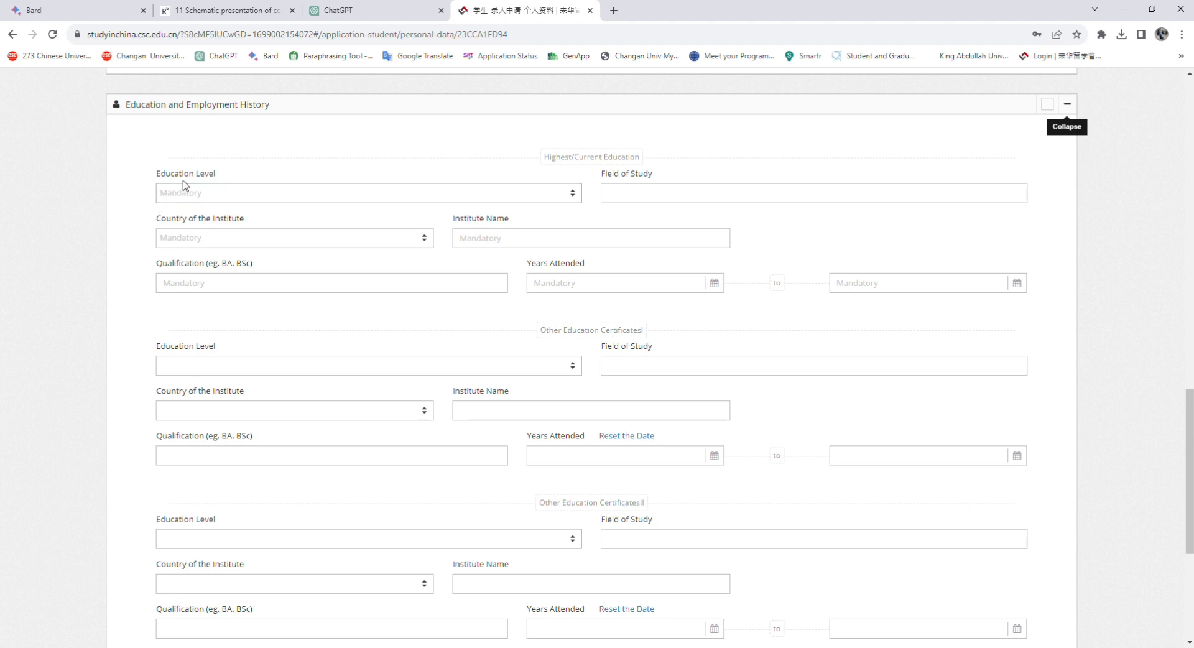
{"action": "left_click", "coordinate": [175, 197]}
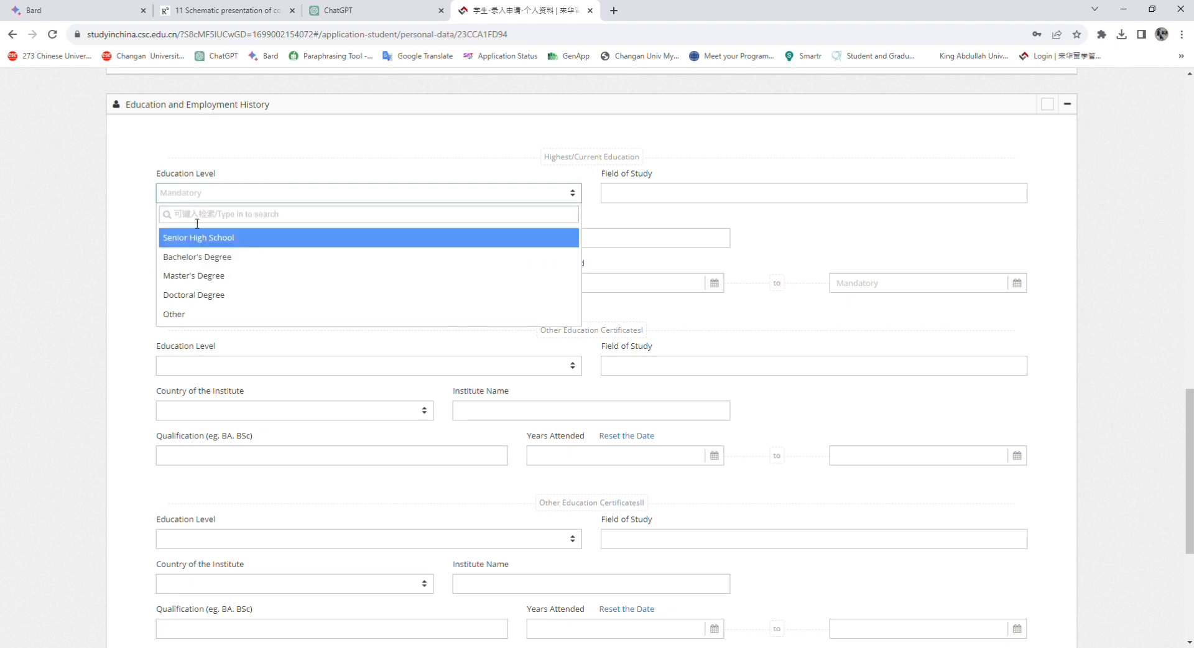
{"action": "left_click", "coordinate": [192, 287]}
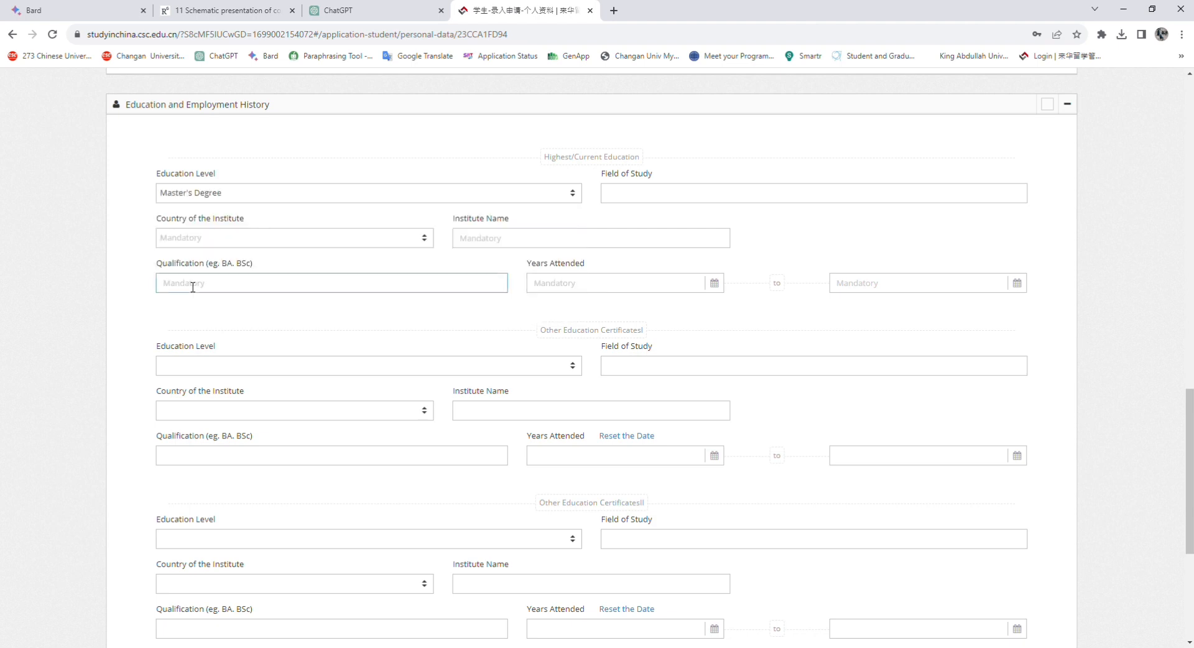
{"action": "left_click", "coordinate": [269, 194]}
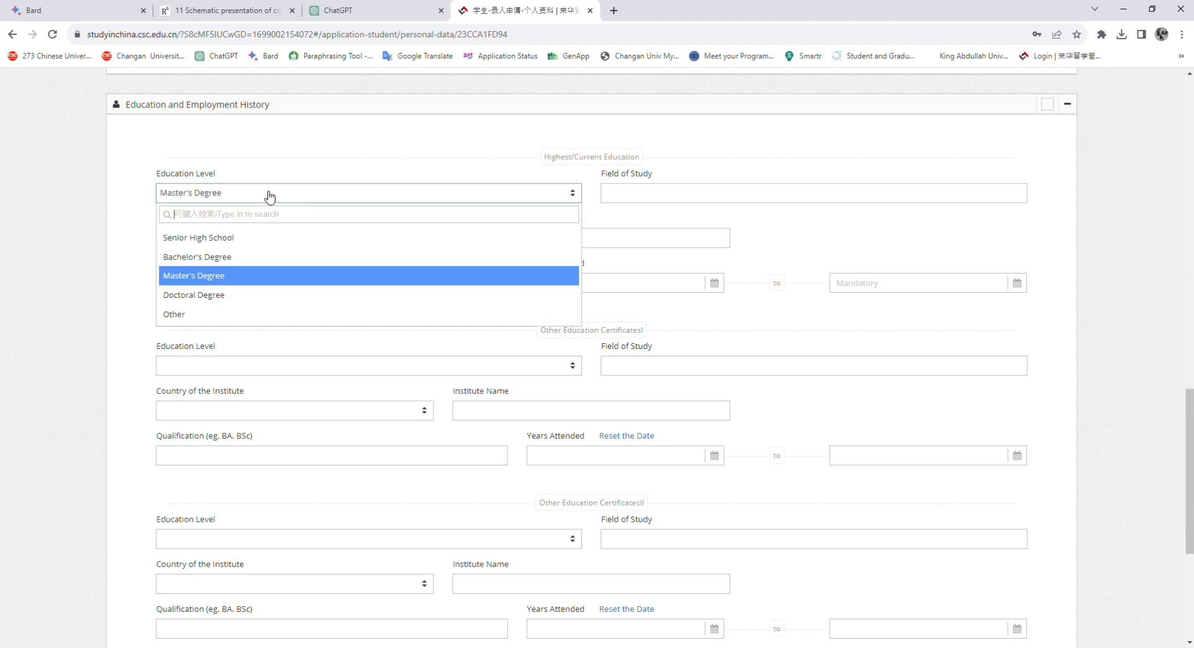
{"action": "left_click", "coordinate": [261, 258]}
{"action": "left_click", "coordinate": [698, 194]}
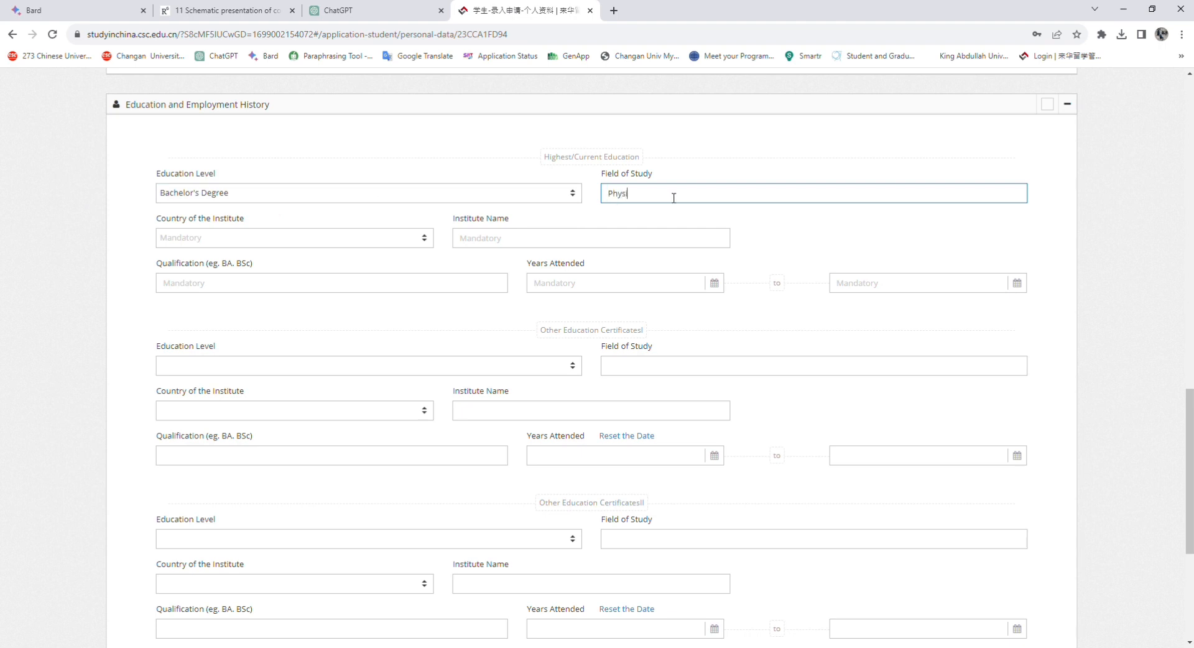
Set institute country Pakistan, institute UST Bannu and qualification BS
{"action": "left_click", "coordinate": [243, 238]}
{"action": "type", "text": "pak"}
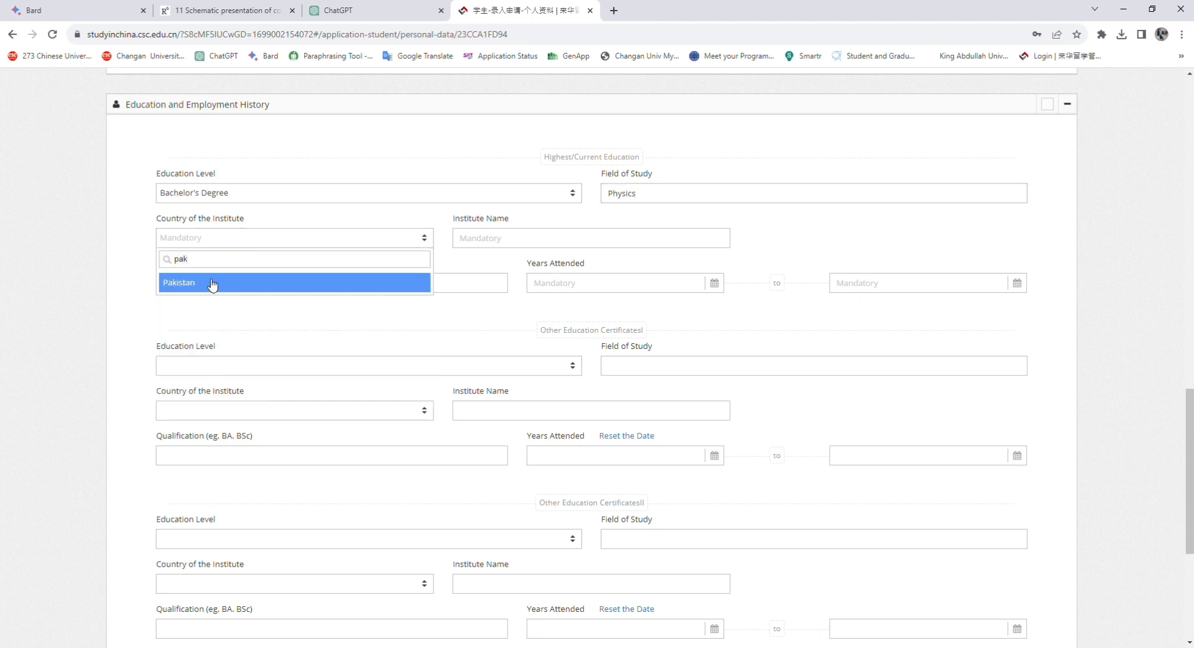
{"action": "left_click", "coordinate": [212, 284]}
{"action": "left_click", "coordinate": [650, 238]}
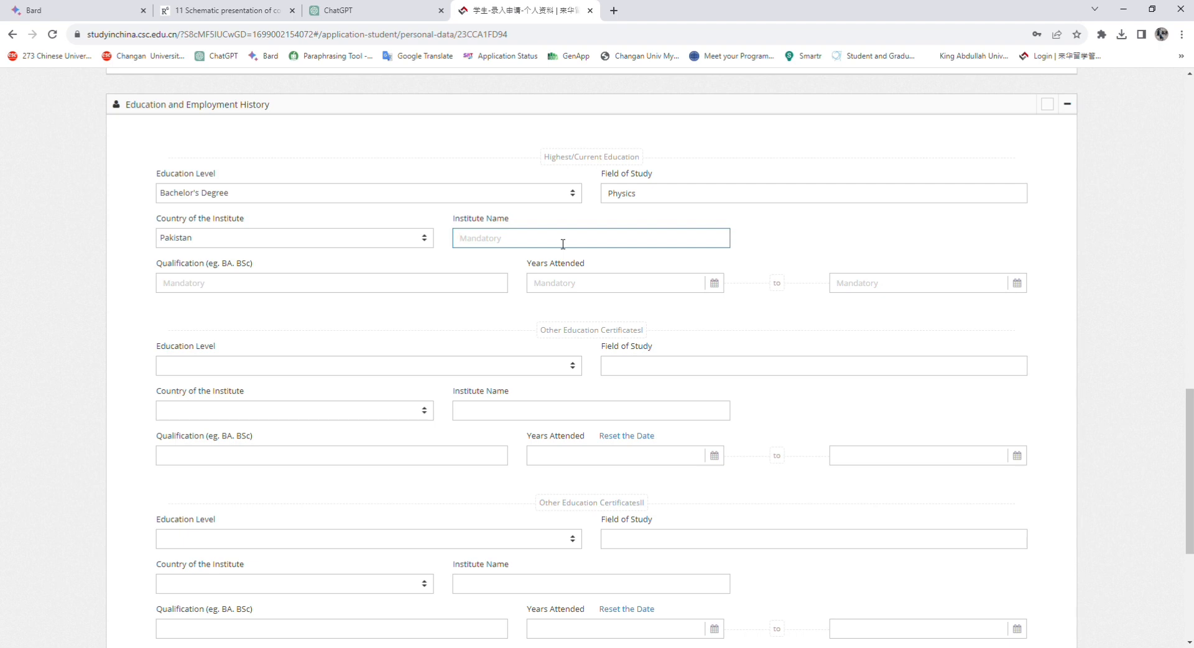
{"action": "type", "text": "Un"}
{"action": "type", "text": "UST Bannu"}
{"action": "left_click", "coordinate": [348, 289]}
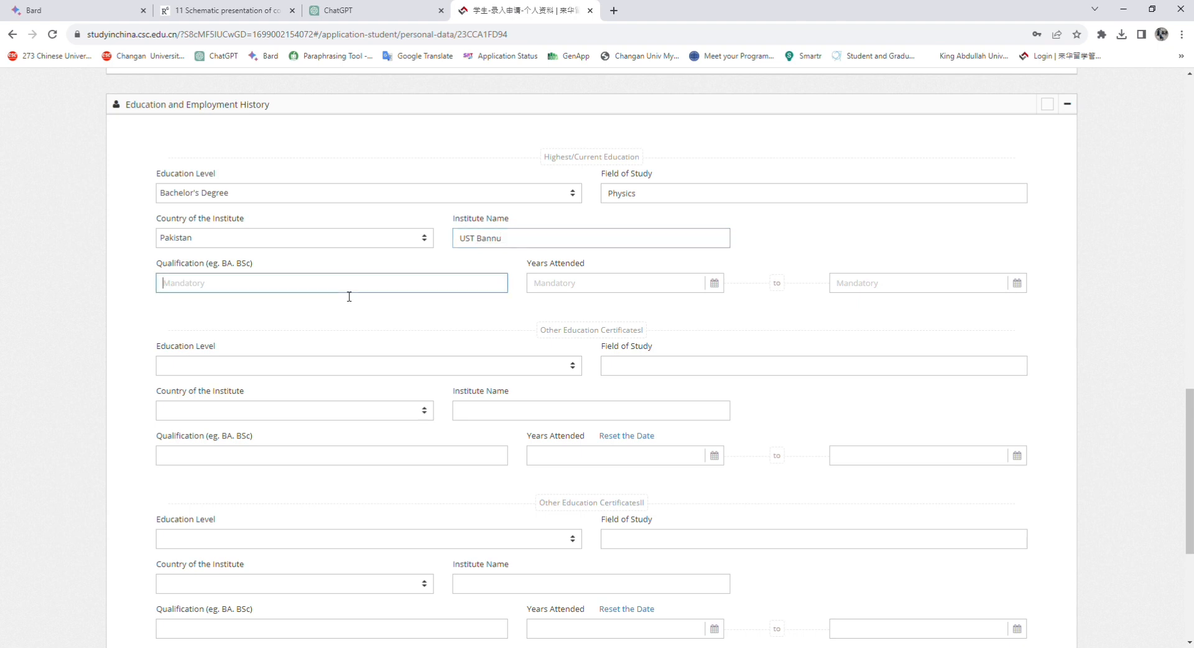
{"action": "type", "text": "b"}
{"action": "key", "text": "BackSpace"}
{"action": "type", "text": "BS"}
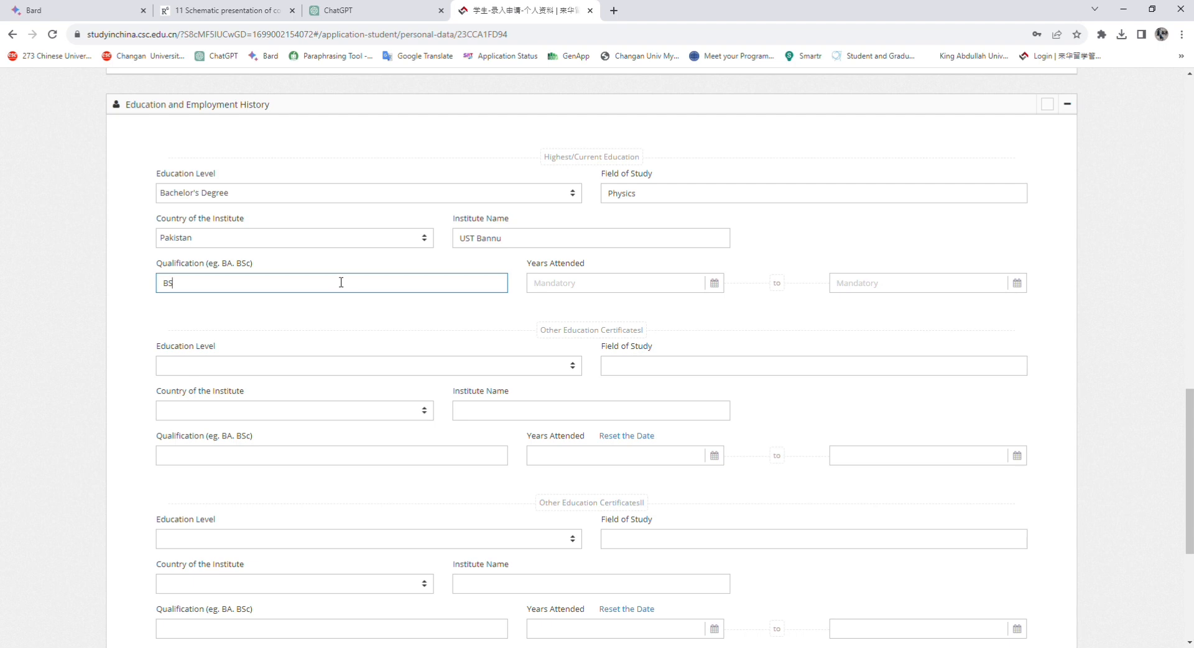
Set Years Attended from 2017-09-12 to 2021-09-10
{"action": "left_click", "coordinate": [617, 290]}
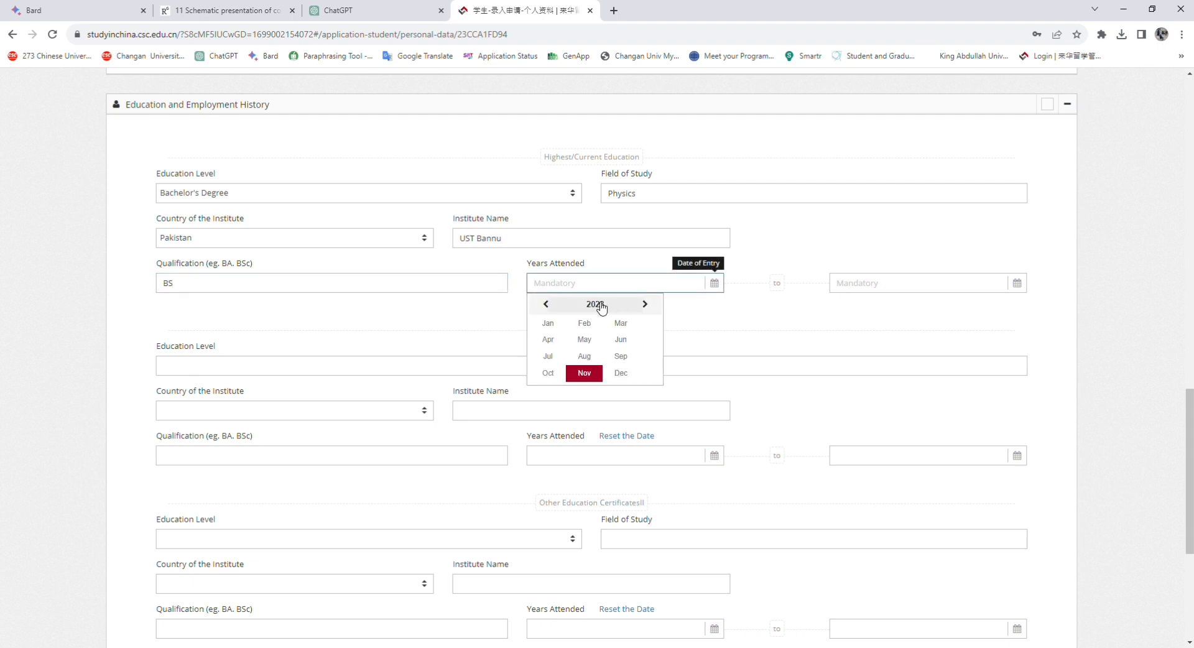
{"action": "left_click", "coordinate": [601, 308]}
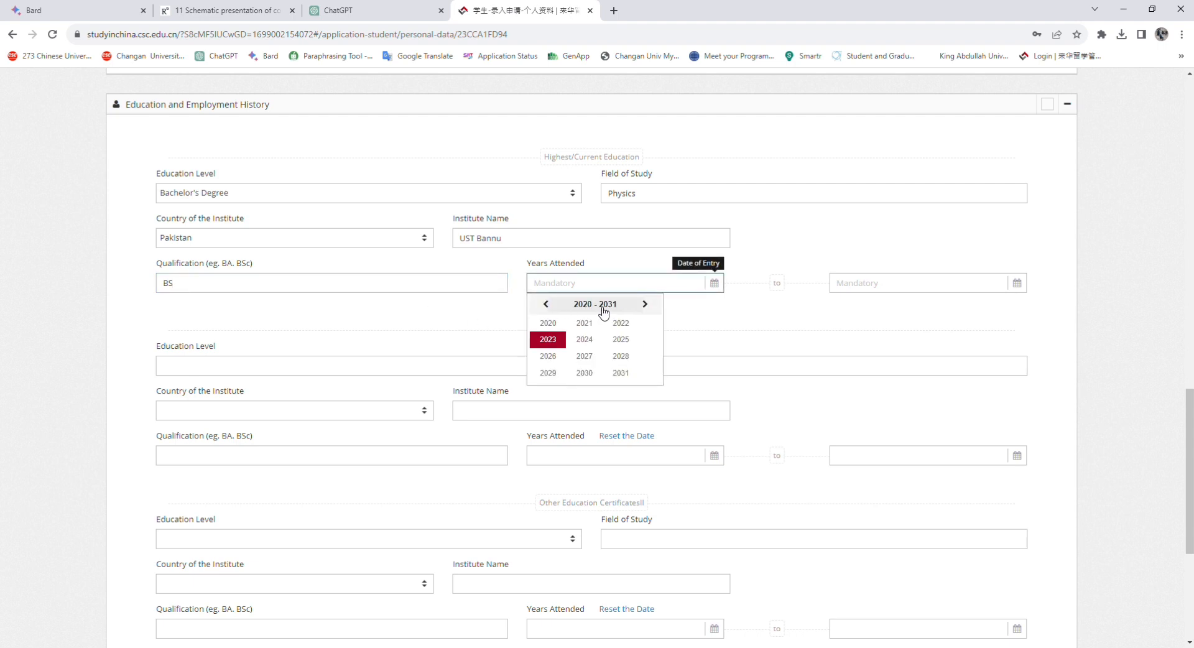
{"action": "left_click", "coordinate": [546, 304]}
{"action": "left_click", "coordinate": [589, 360]}
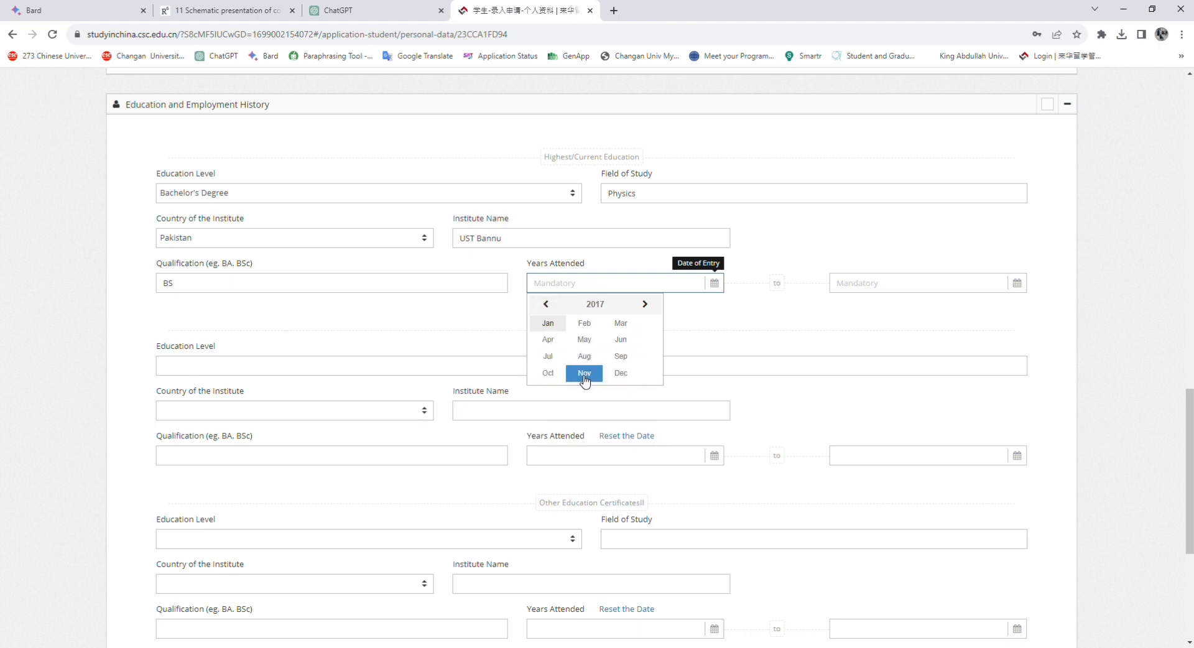
{"action": "left_click", "coordinate": [620, 357]}
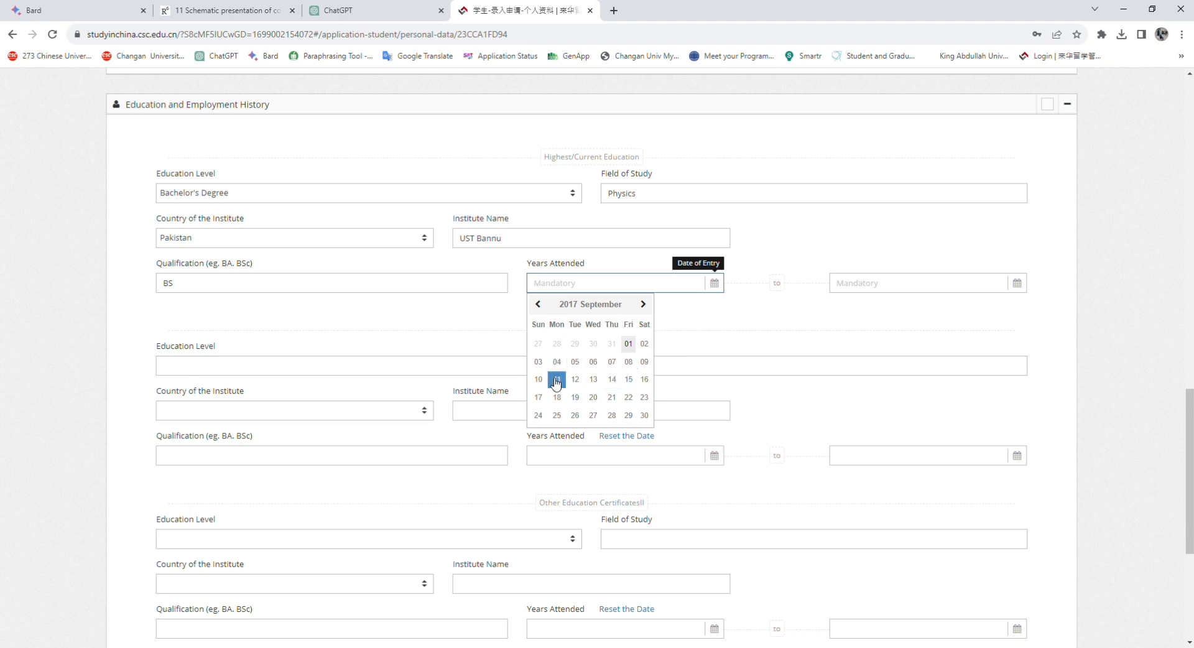
{"action": "left_click", "coordinate": [575, 379]}
{"action": "left_click", "coordinate": [868, 291]}
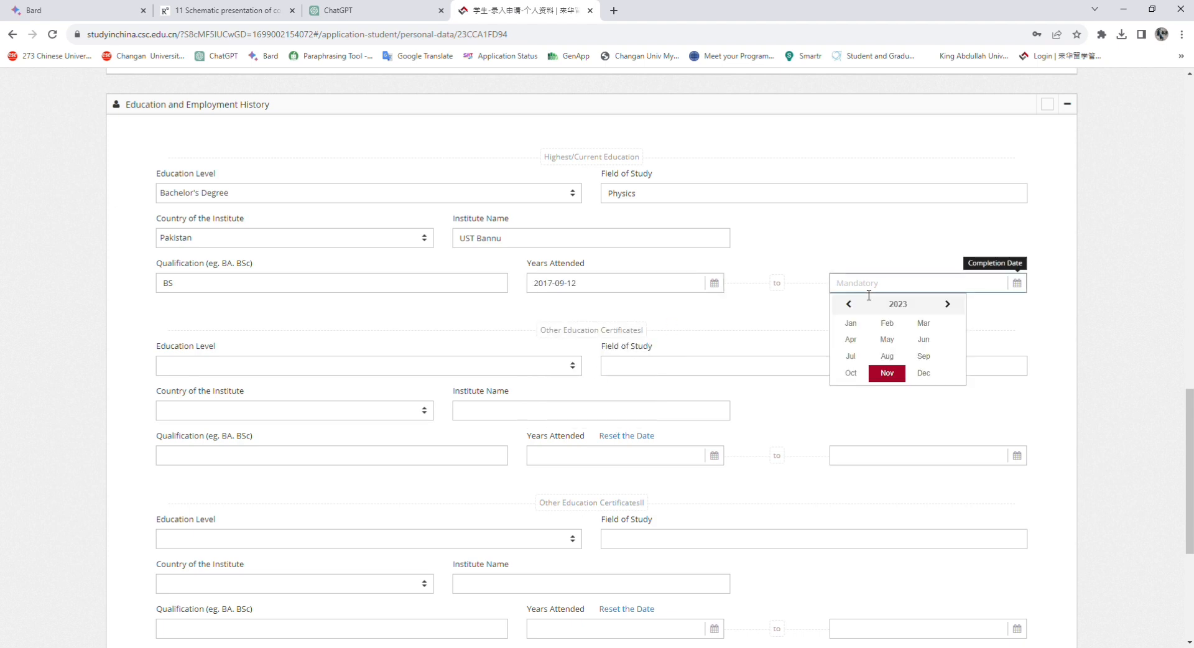
{"action": "left_click", "coordinate": [899, 304]}
{"action": "left_click", "coordinate": [884, 323]}
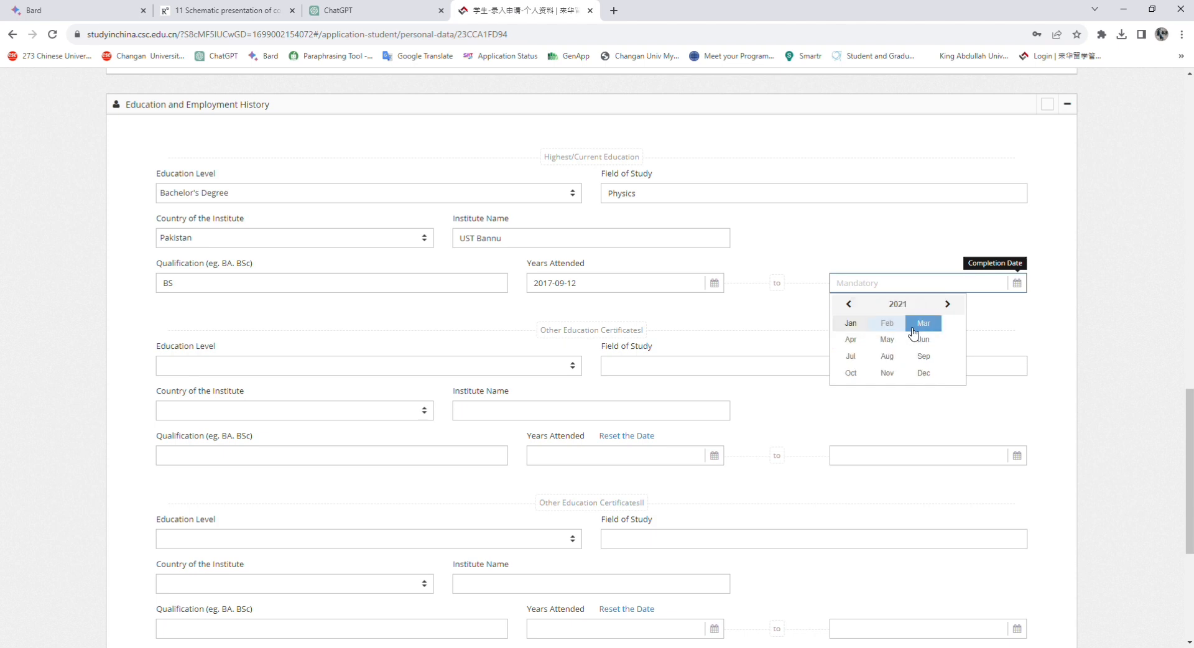
{"action": "left_click", "coordinate": [921, 357]}
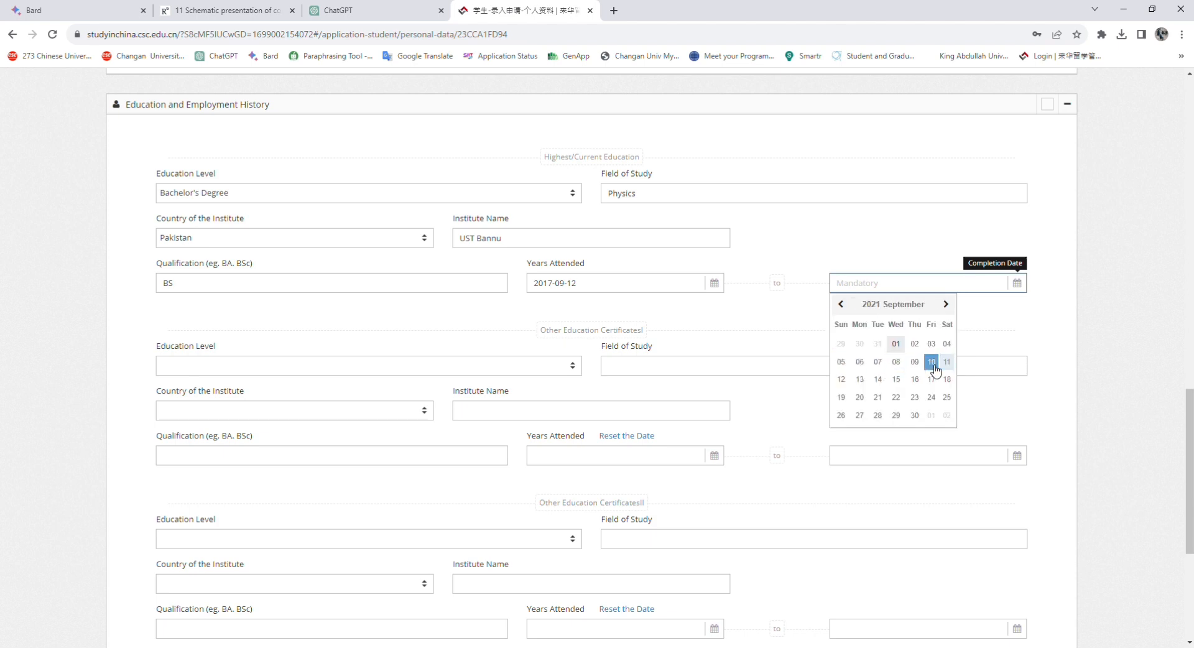
{"action": "left_click", "coordinate": [931, 361]}
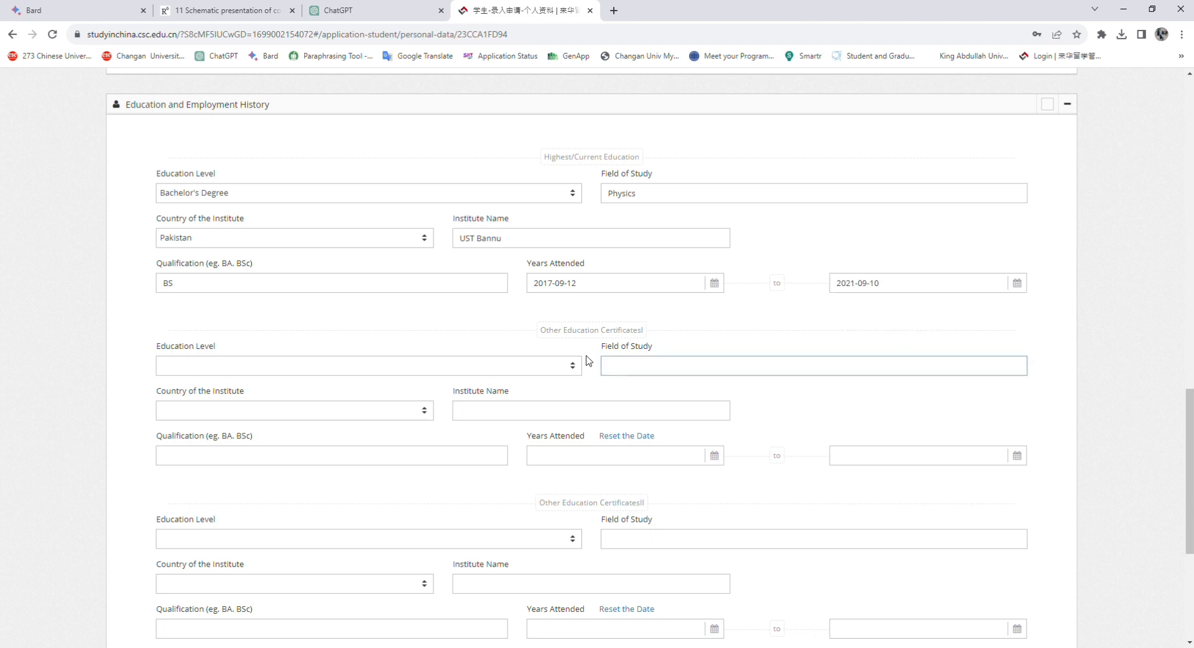
{"action": "left_click", "coordinate": [191, 369]}
Choose Senior High School as Other Education Certificate I's level, leaving its other fields blank
{"action": "left_click", "coordinate": [288, 331]}
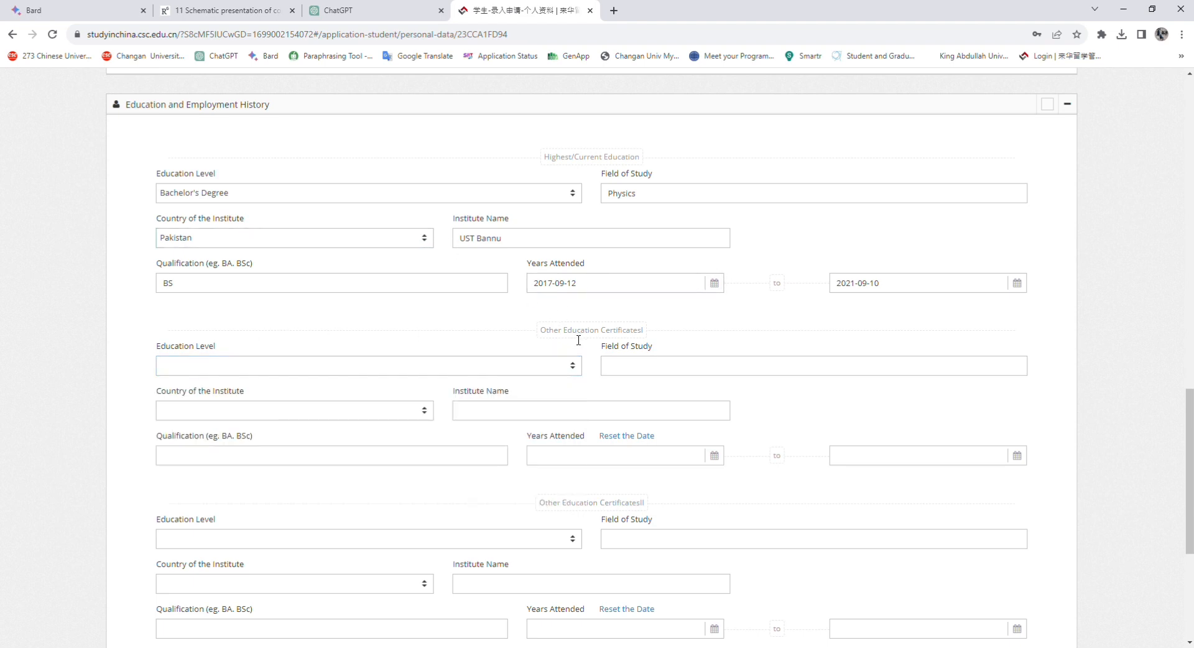
{"action": "left_click", "coordinate": [314, 366]}
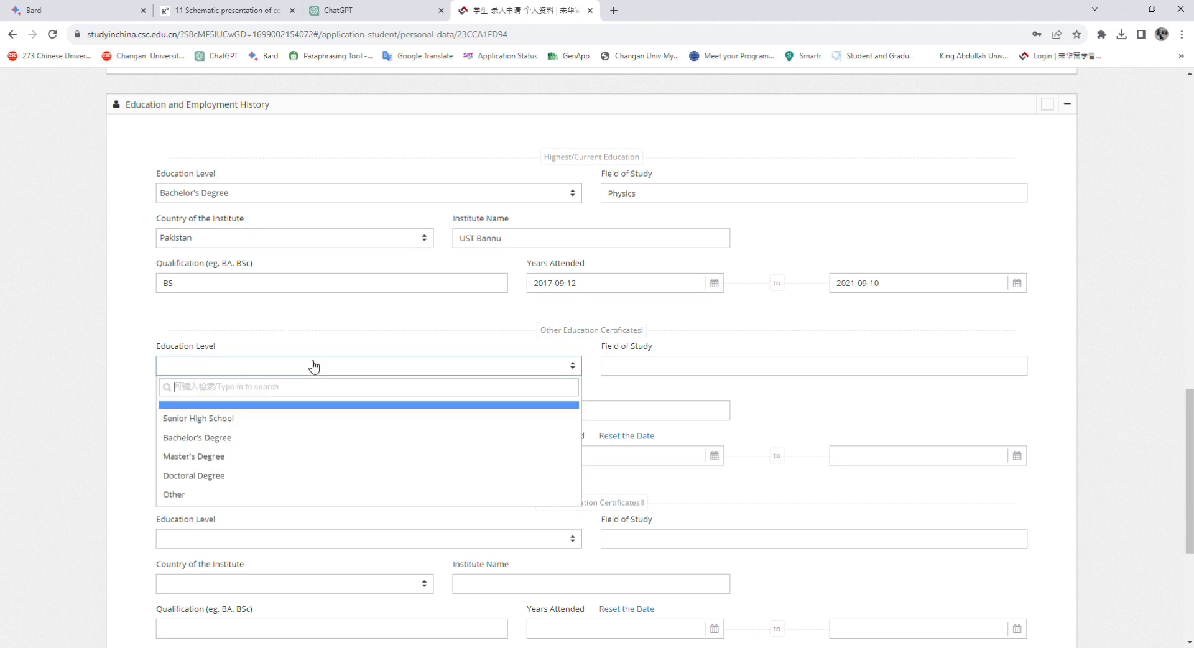
{"action": "left_click", "coordinate": [289, 418]}
{"action": "left_click", "coordinate": [661, 367]}
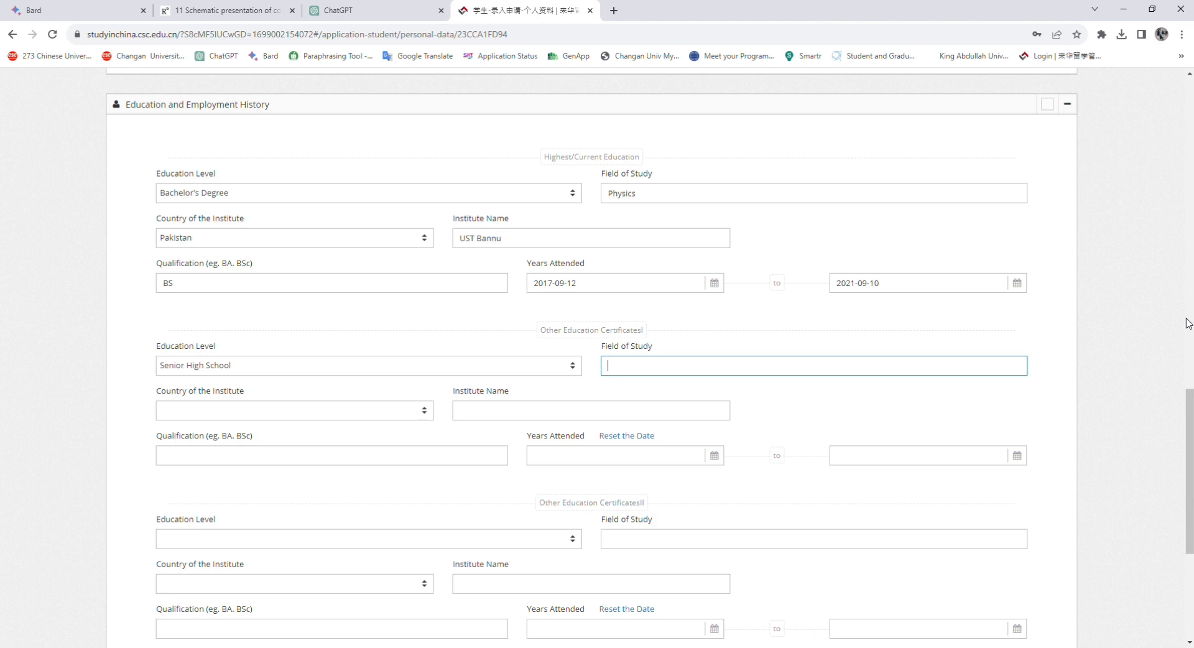
{"action": "left_click", "coordinate": [401, 342]}
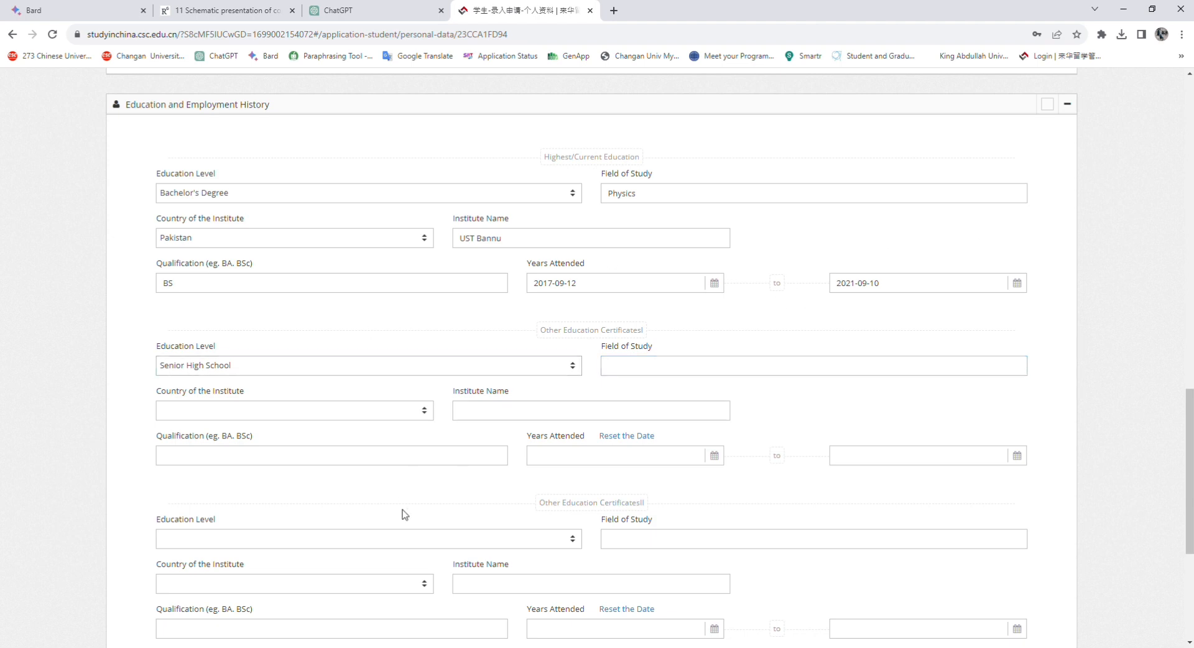
{"action": "scroll", "coordinate": [448, 497], "scroll_direction": "down", "scroll_amount": 2}
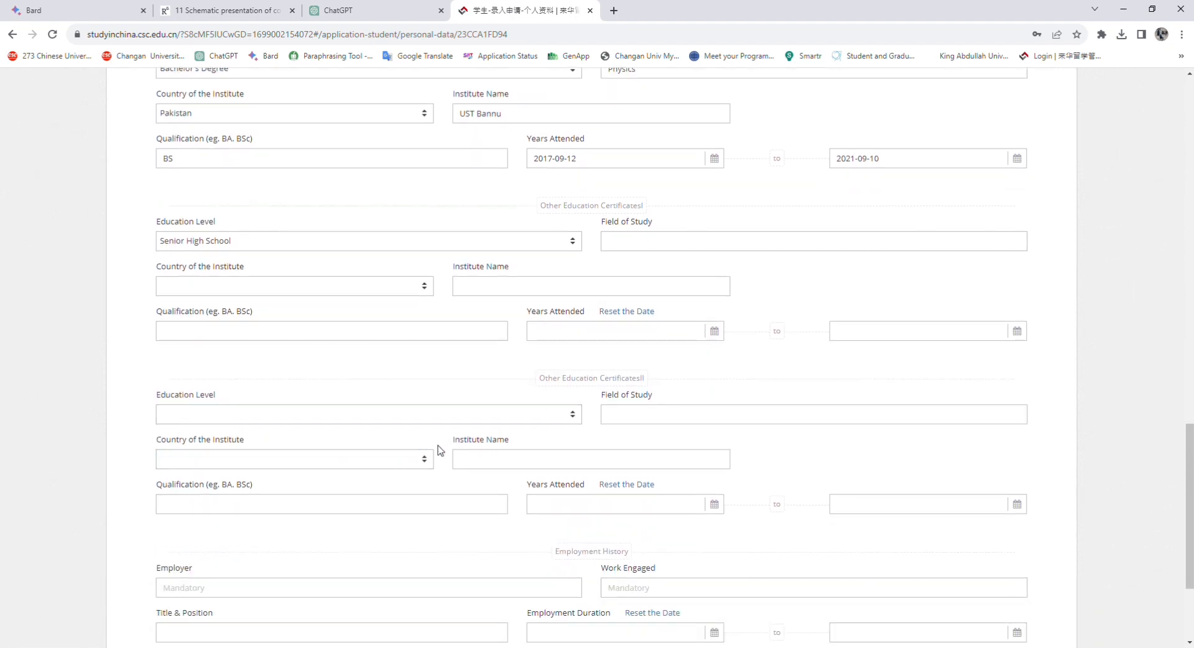
{"action": "scroll", "coordinate": [440, 450], "scroll_direction": "down", "scroll_amount": 2}
{"action": "scroll", "coordinate": [439, 456], "scroll_direction": "up", "scroll_amount": 2}
{"action": "left_click", "coordinate": [556, 291]}
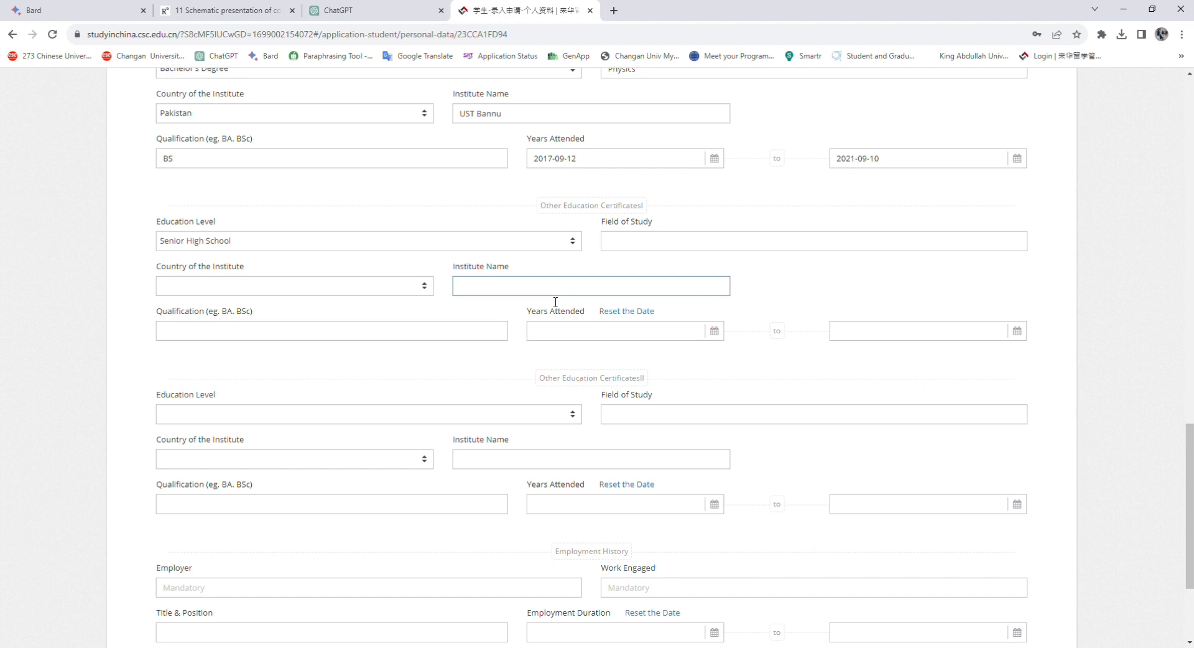
{"action": "left_click", "coordinate": [555, 302]}
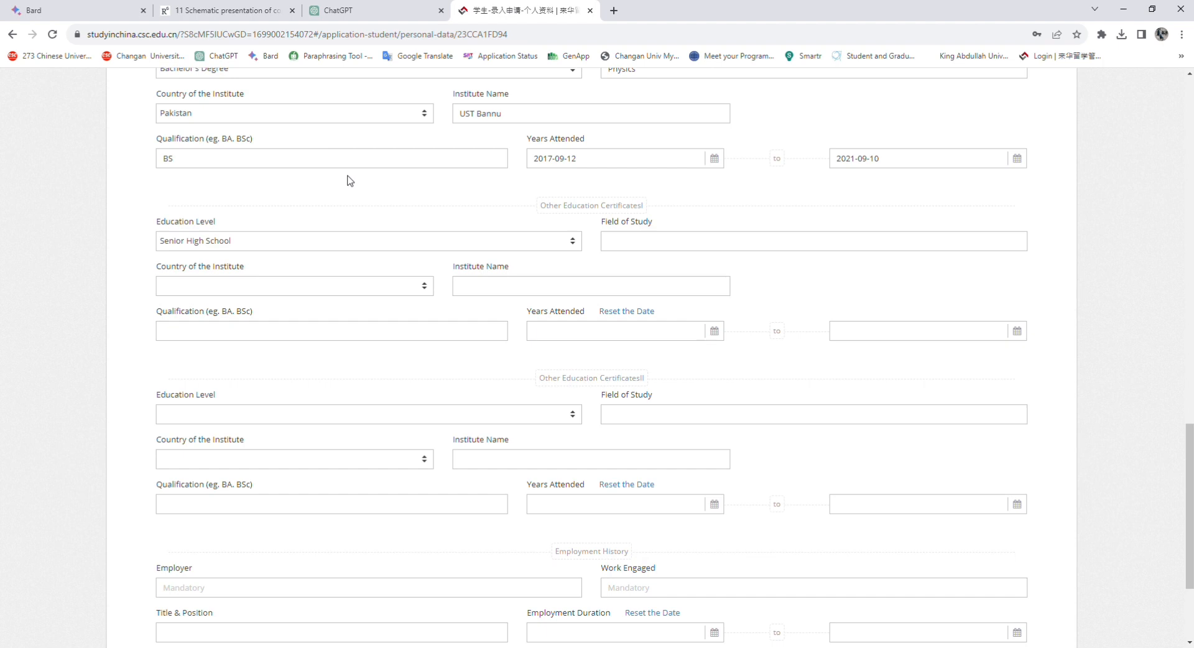
{"action": "scroll", "coordinate": [349, 187], "scroll_direction": "up", "scroll_amount": 2}
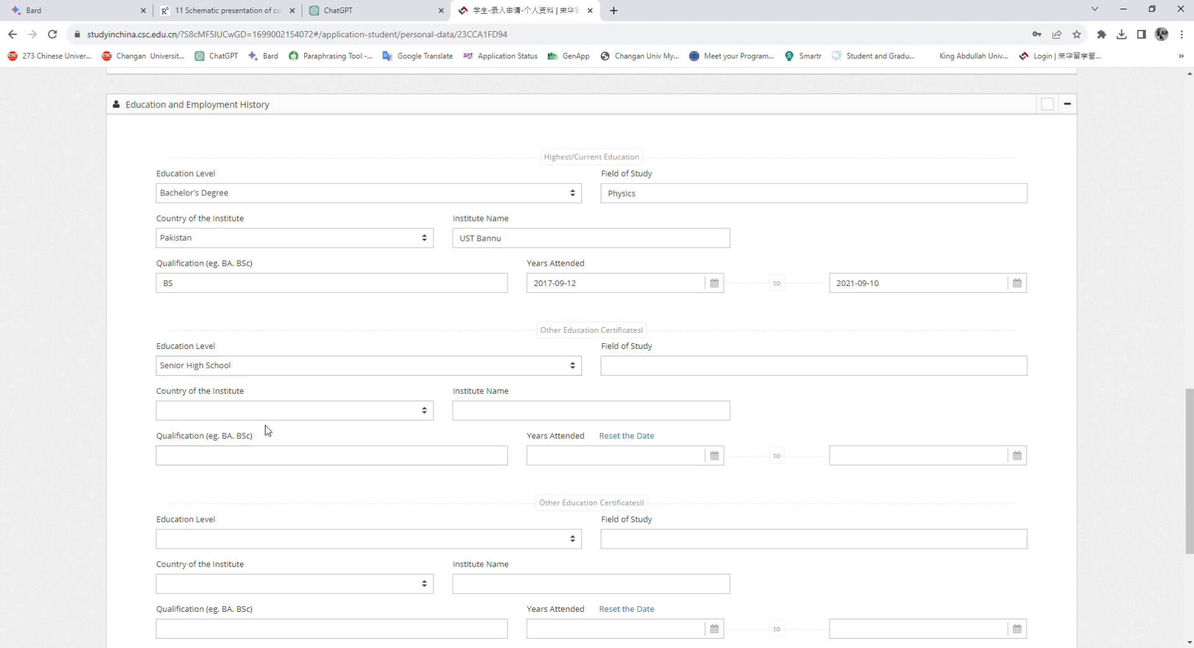
Replace the qualification BS with 'MSC 16 year Education'
{"action": "left_click", "coordinate": [166, 284]}
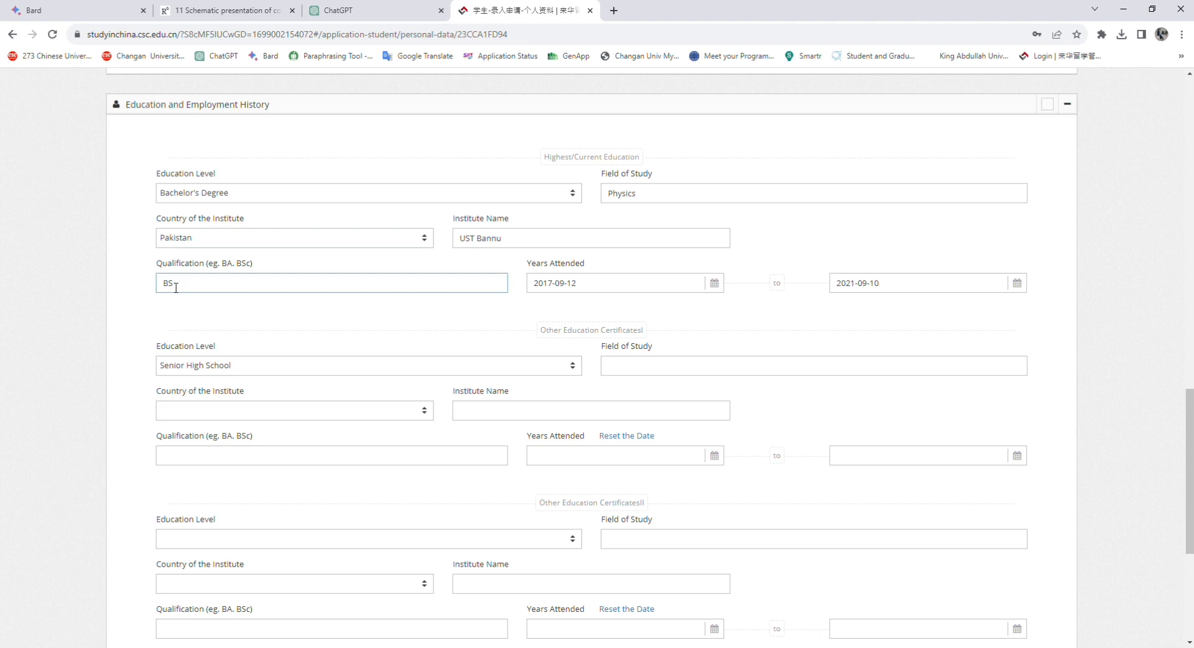
{"action": "double_click", "coordinate": [165, 284]}
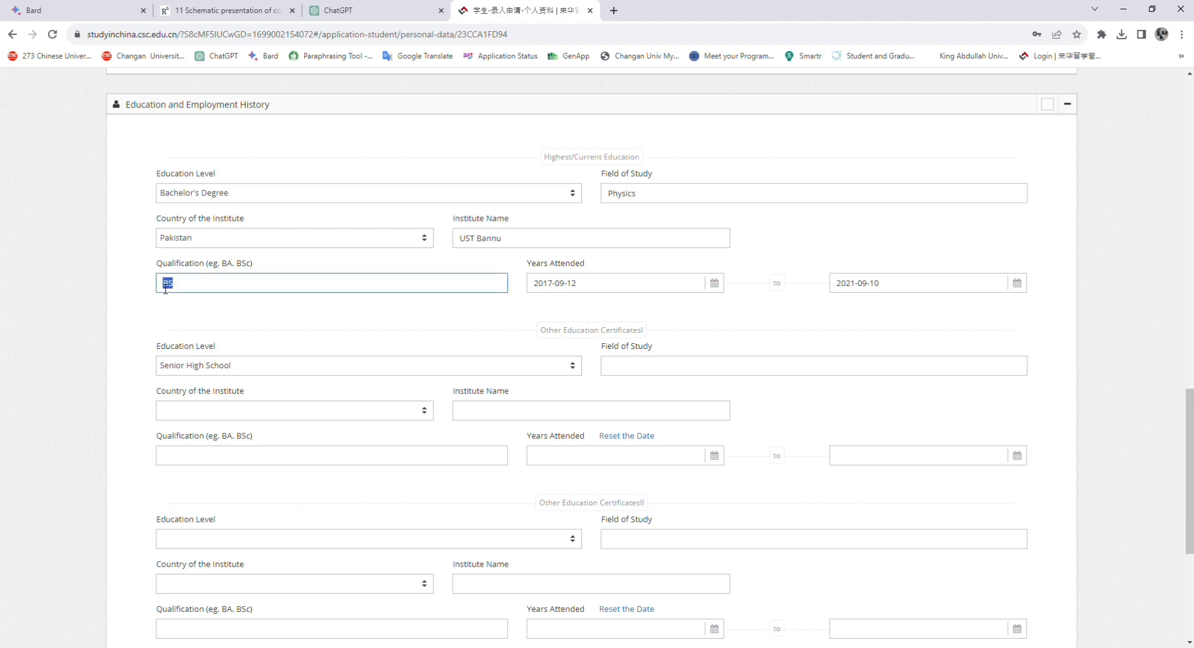
{"action": "type", "text": "MSc 16 year Education"}
{"action": "left_click", "coordinate": [180, 288]}
{"action": "key", "text": "BackSpace"}
{"action": "type", "text": "C"}
{"action": "scroll", "coordinate": [513, 349], "scroll_direction": "down", "scroll_amount": 5}
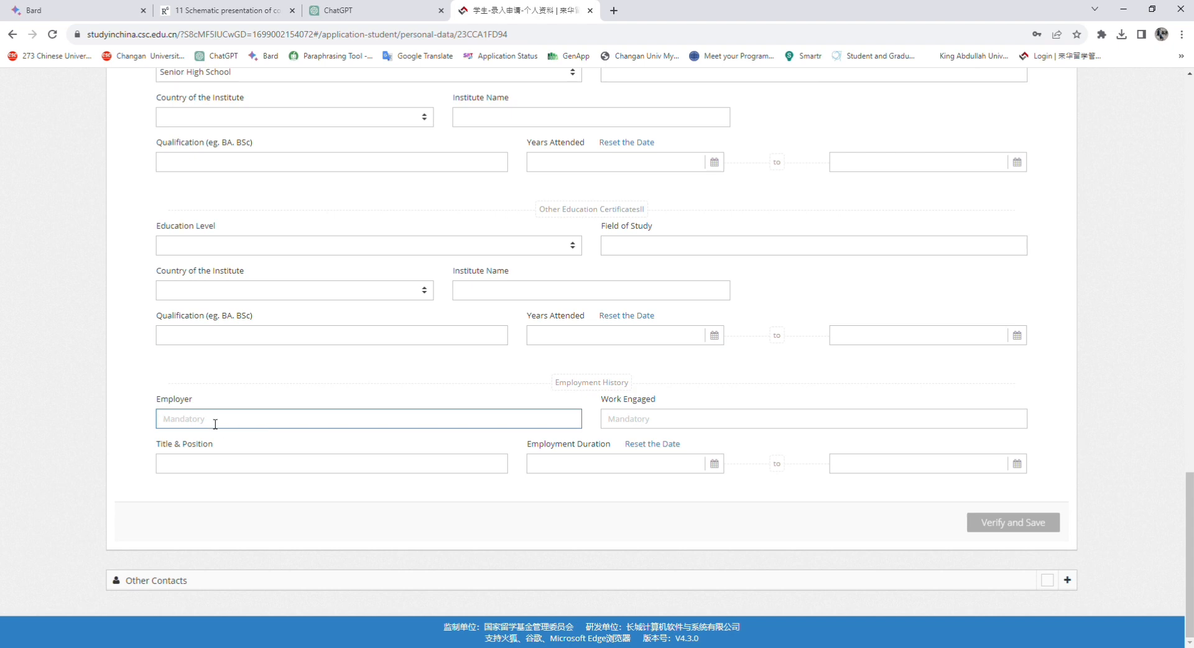
Enter employer APS Murree, work engaged Teaching and title/position Lecture in Employment History
{"action": "type", "text": "APS Murree"}
{"action": "left_click", "coordinate": [627, 423]}
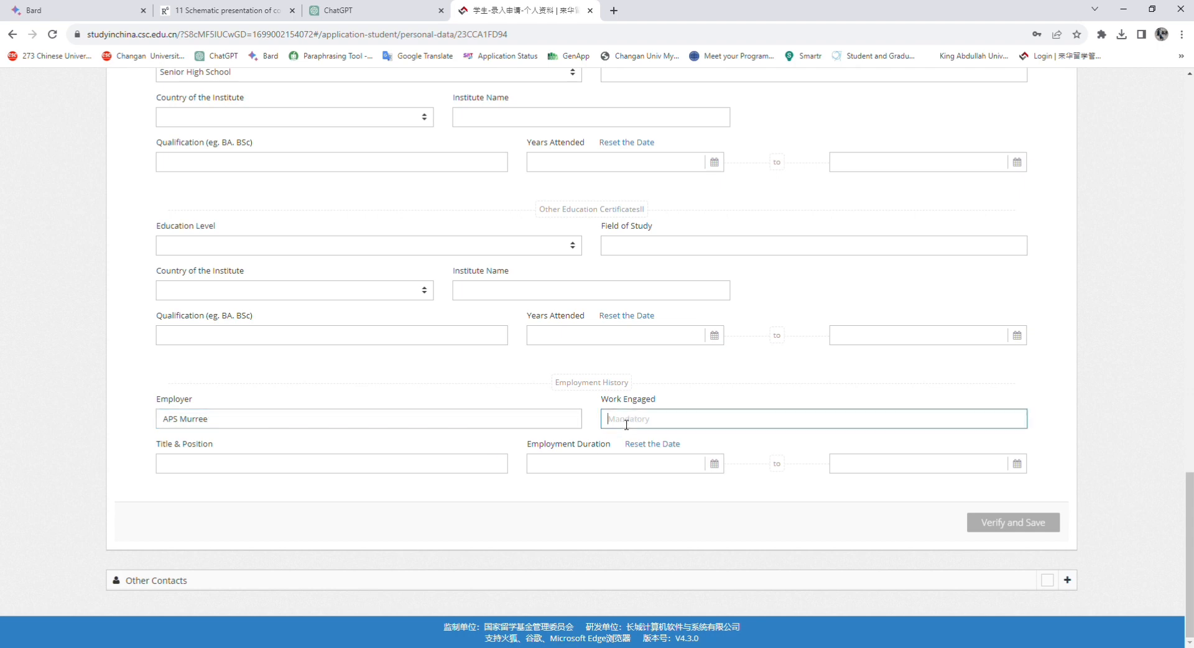
{"action": "type", "text": "Teaching"}
{"action": "left_click", "coordinate": [181, 464]}
{"action": "type", "text": "Teach"}
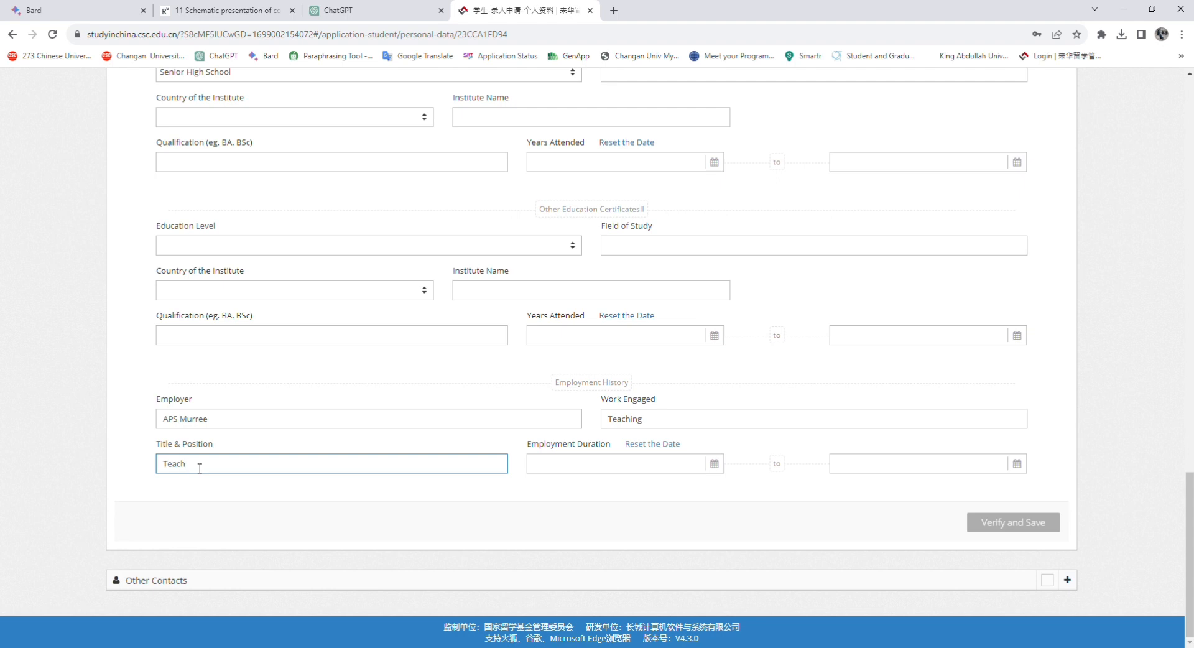
{"action": "type", "text": "er"}
{"action": "left_click_drag", "start_coordinate": [200, 467], "coordinate": [124, 470]}
{"action": "type", "text": "Lecture"}
Set the employment period from 2021-09-15 to 2021-12-31 using the calendars
{"action": "left_click", "coordinate": [563, 472]}
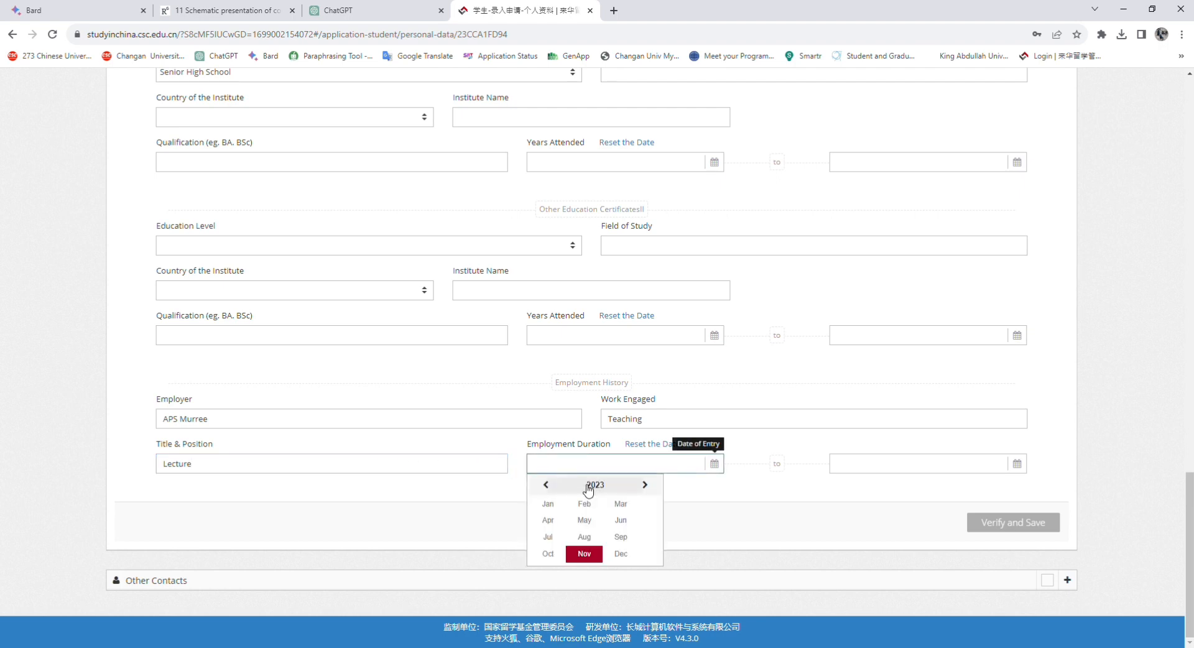
{"action": "left_click", "coordinate": [590, 504]}
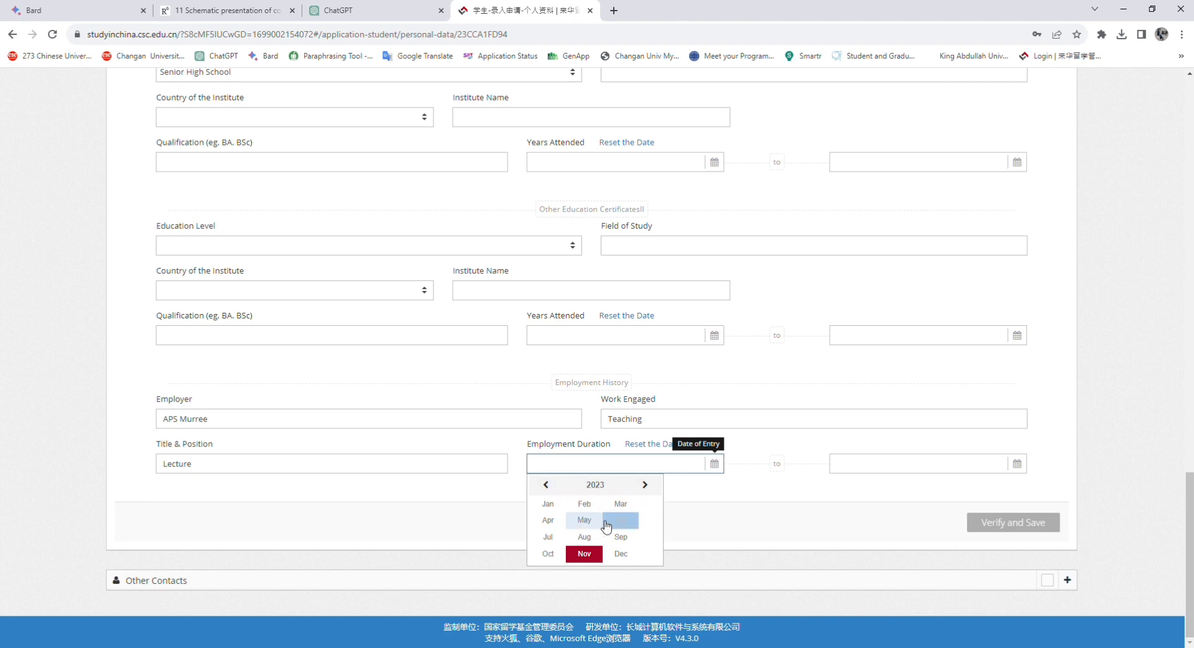
{"action": "left_click", "coordinate": [552, 486]}
{"action": "left_click", "coordinate": [548, 485]}
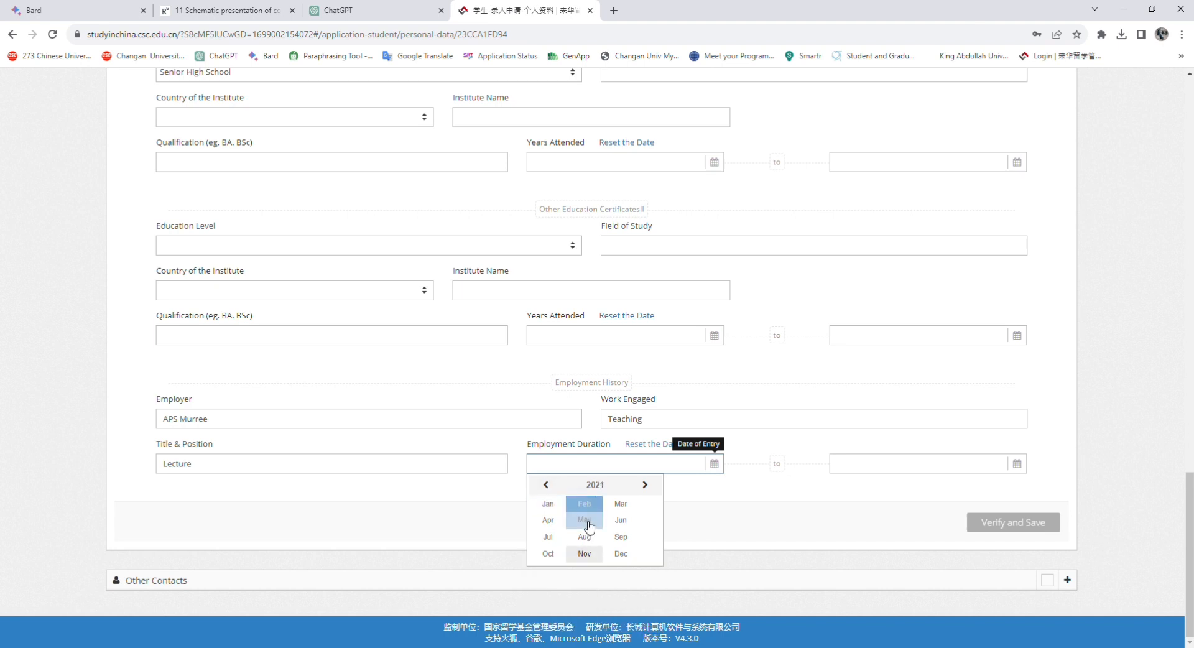
{"action": "left_click", "coordinate": [620, 536]}
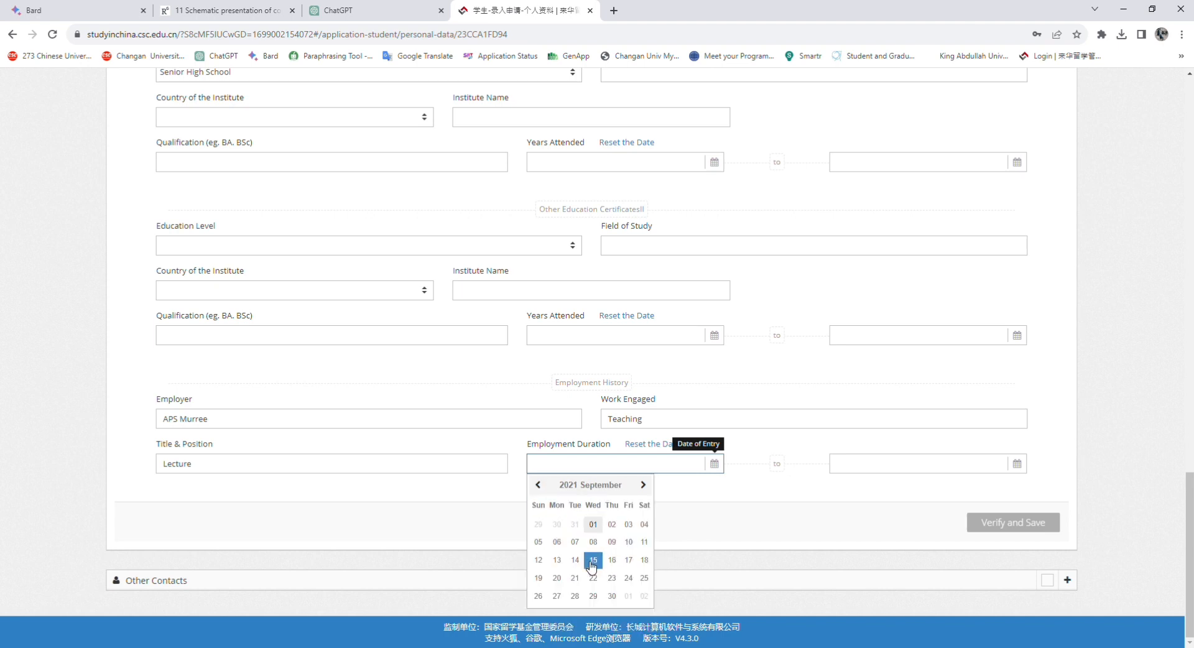
{"action": "left_click", "coordinate": [593, 560]}
{"action": "left_click", "coordinate": [937, 471]}
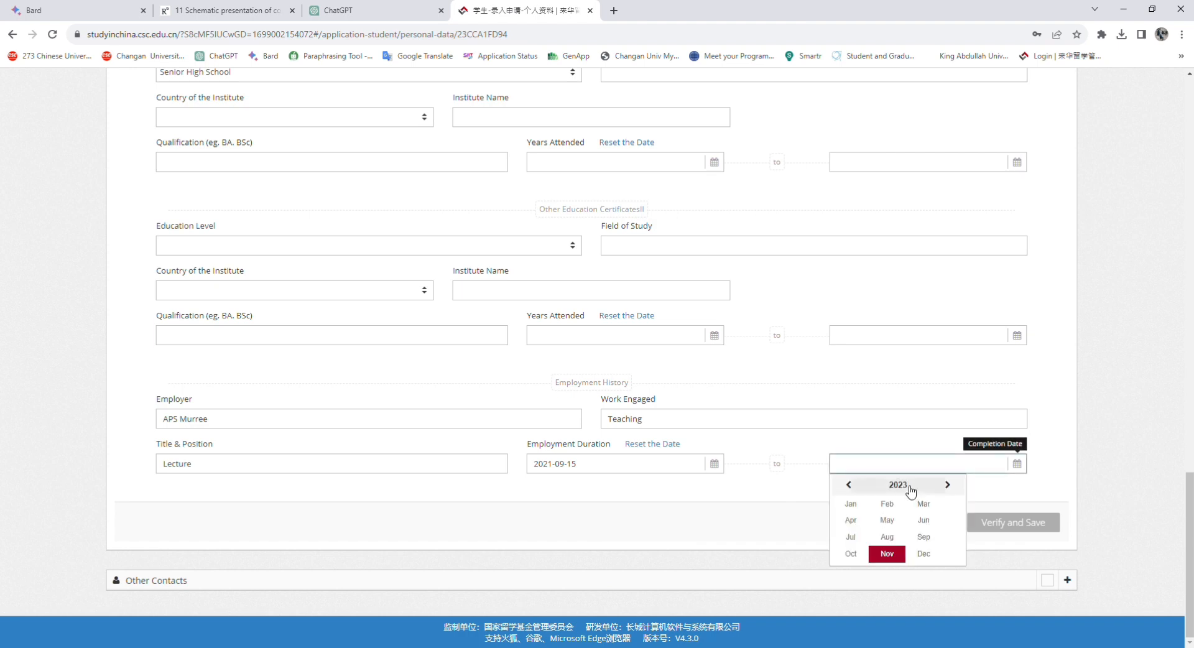
{"action": "left_click", "coordinate": [848, 485]}
{"action": "left_click", "coordinate": [849, 485]}
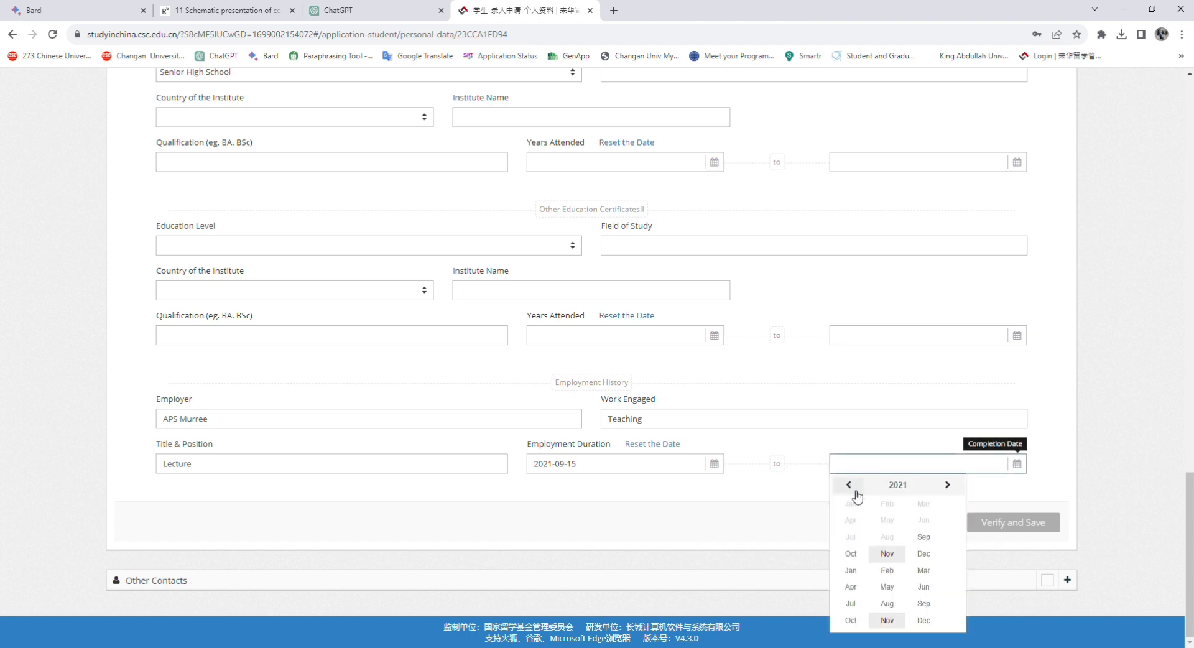
{"action": "left_click", "coordinate": [923, 554]}
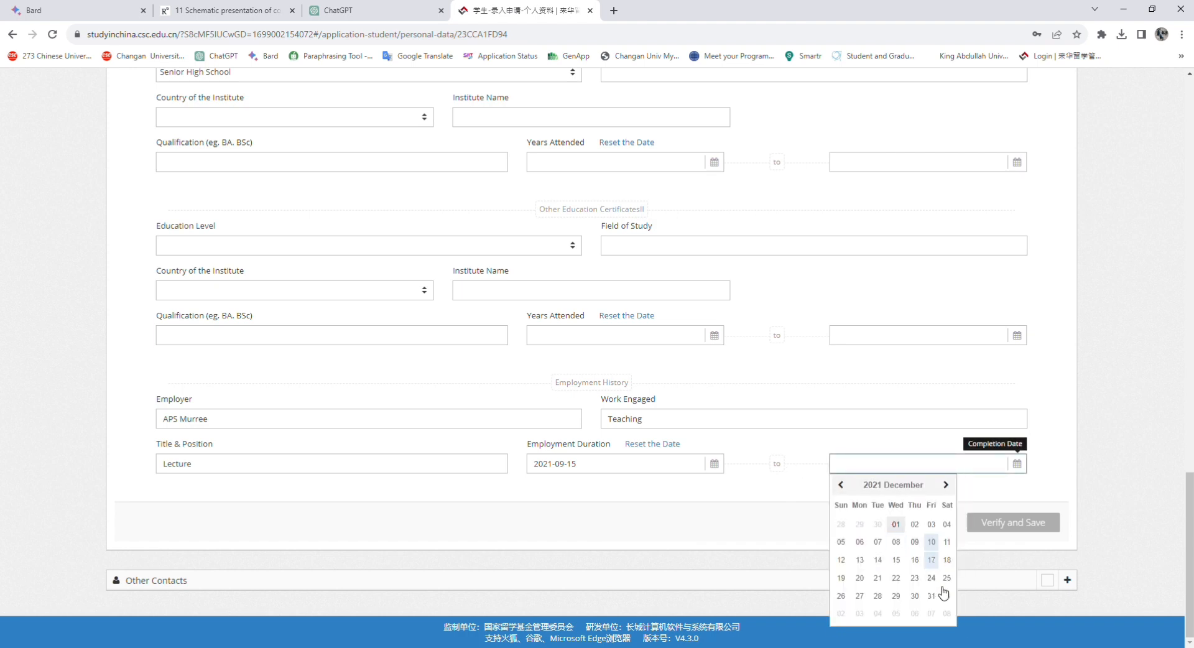
{"action": "left_click", "coordinate": [929, 599]}
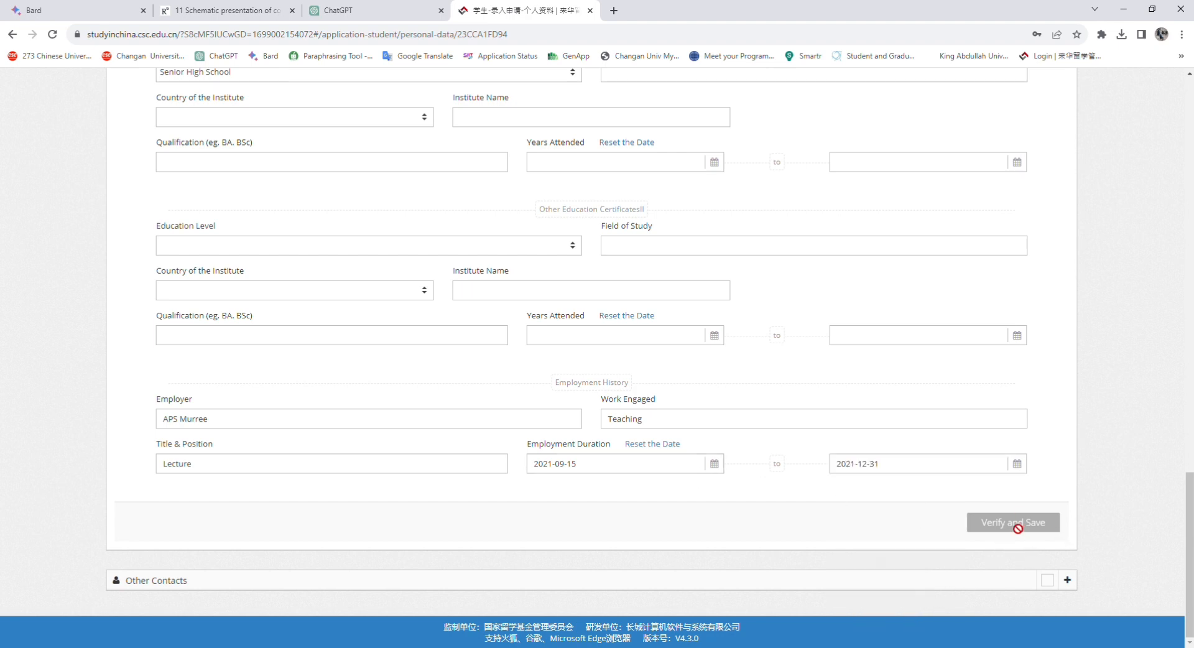
Keep the other certificate's education level as Senior High School and expand Other Contacts
{"action": "scroll", "coordinate": [732, 277], "scroll_direction": "up", "scroll_amount": 3}
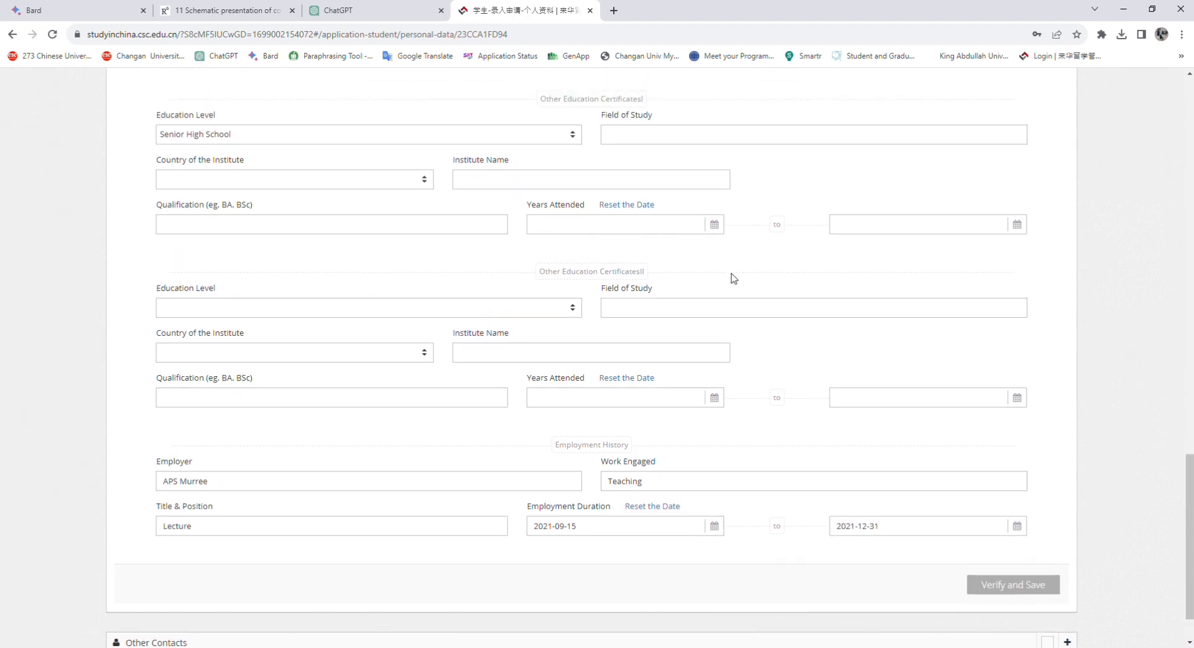
{"action": "left_click", "coordinate": [260, 264]}
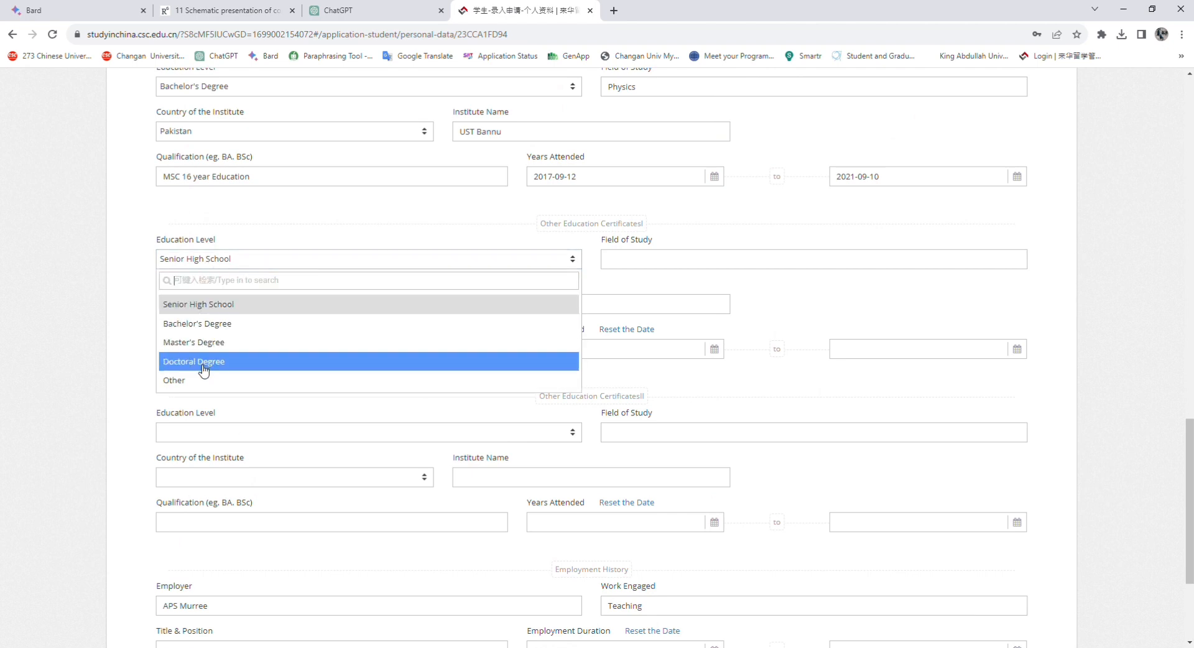
{"action": "left_click", "coordinate": [144, 277]}
{"action": "scroll", "coordinate": [280, 256], "scroll_direction": "up", "scroll_amount": 5}
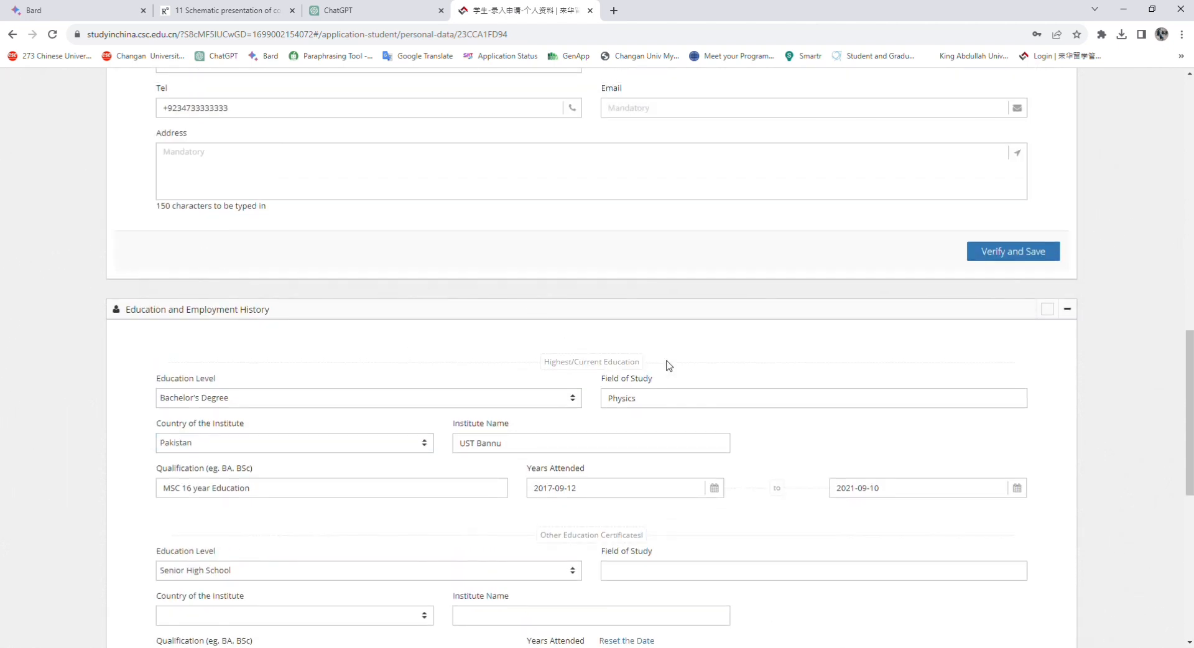
{"action": "scroll", "coordinate": [825, 423], "scroll_direction": "down", "scroll_amount": 8}
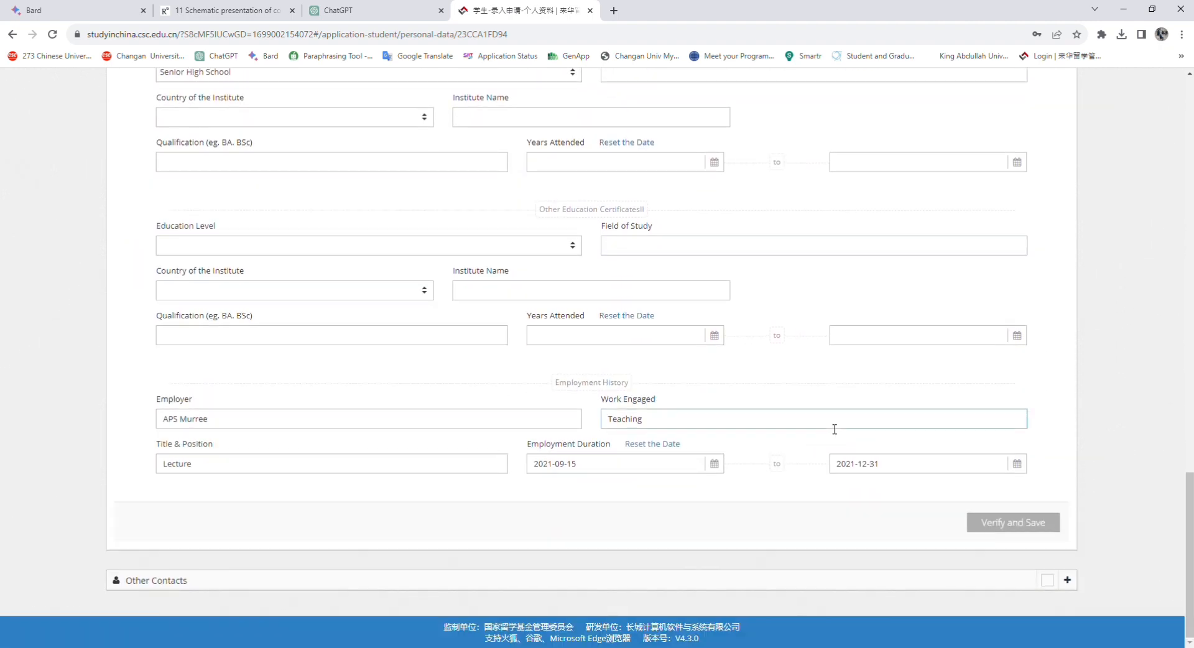
{"action": "left_click", "coordinate": [1067, 580]}
{"action": "scroll", "coordinate": [491, 385], "scroll_direction": "down", "scroll_amount": 6}
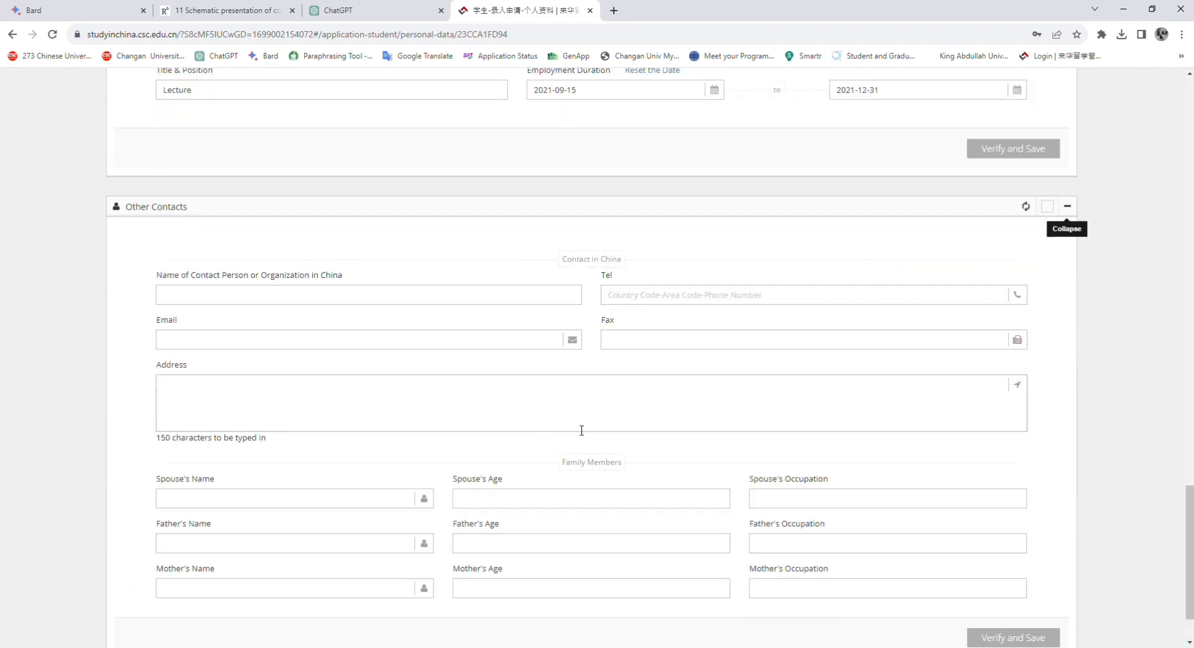
Enter the China contact person's full name, correcting the typos in it
{"action": "left_click", "coordinate": [191, 301]}
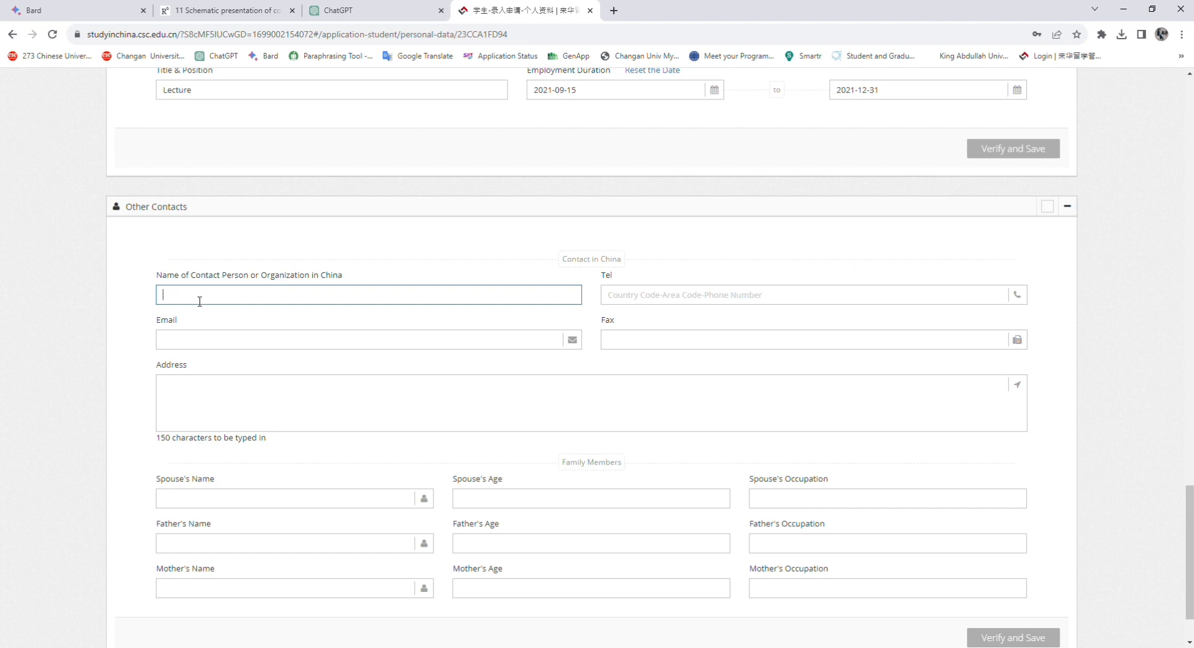
{"action": "left_click", "coordinate": [218, 298]}
{"action": "key", "text": "BackSpace"}
{"action": "key", "text": "BackSpace"}
{"action": "key", "text": "BackSpace"}
{"action": "key", "text": "BackSpace"}
{"action": "key", "text": "BackSpace"}
{"action": "key", "text": "BackSpace"}
{"action": "key", "text": "BackSpace"}
{"action": "key", "text": "BackSpace"}
{"action": "key", "text": "BackSpace"}
{"action": "type", "text": "M"}
{"action": "left_click", "coordinate": [230, 298]}
{"action": "type", "text": "N"}
{"action": "key", "text": "BackSpace"}
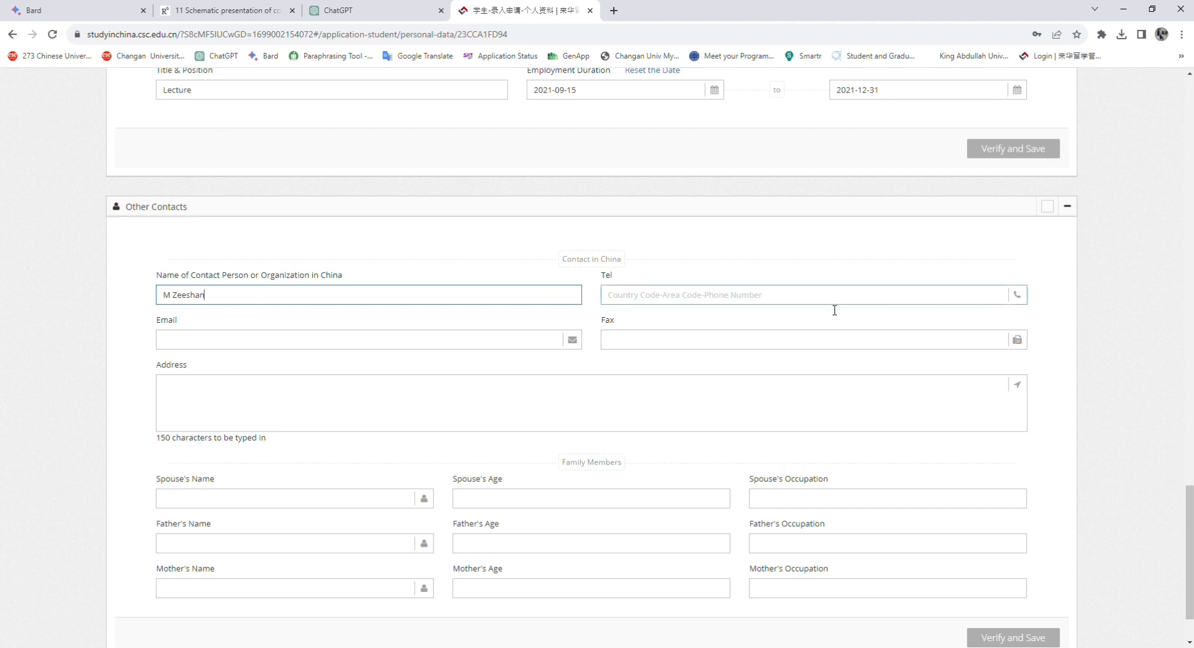
Fill in the contact's phone number and move on to the Email field
{"action": "left_click", "coordinate": [763, 294]}
{"action": "type", "text": ")"}
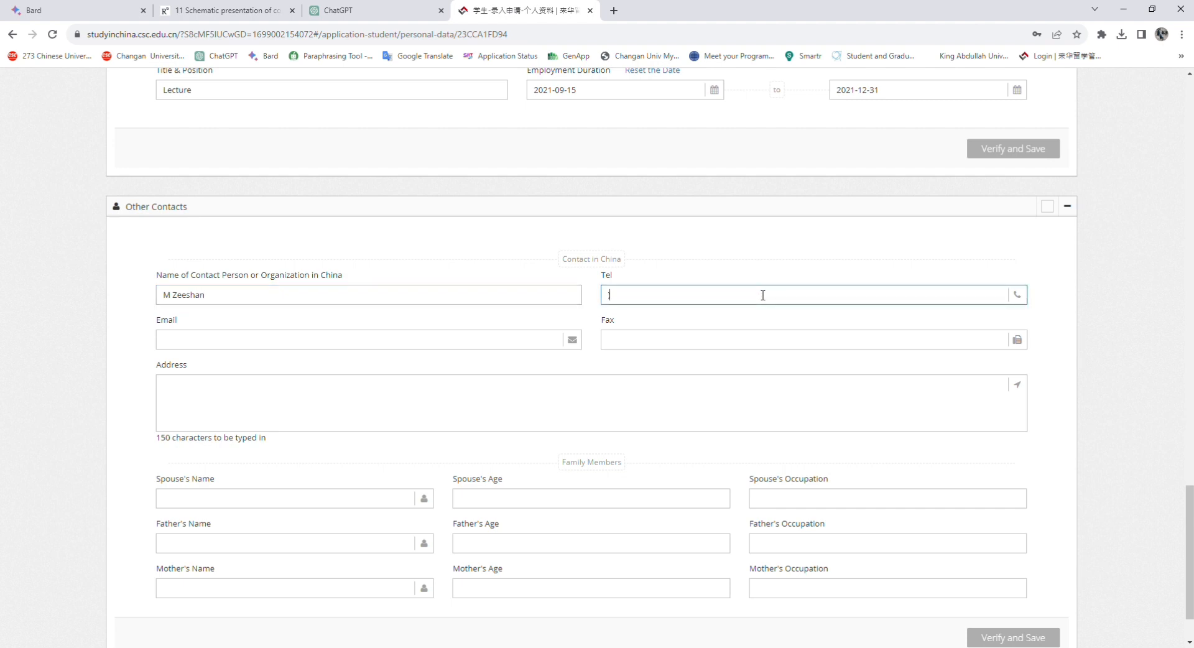
{"action": "key", "text": "BackSpace"}
{"action": "type", "text": "+9234733333333"}
{"action": "left_click", "coordinate": [182, 345]}
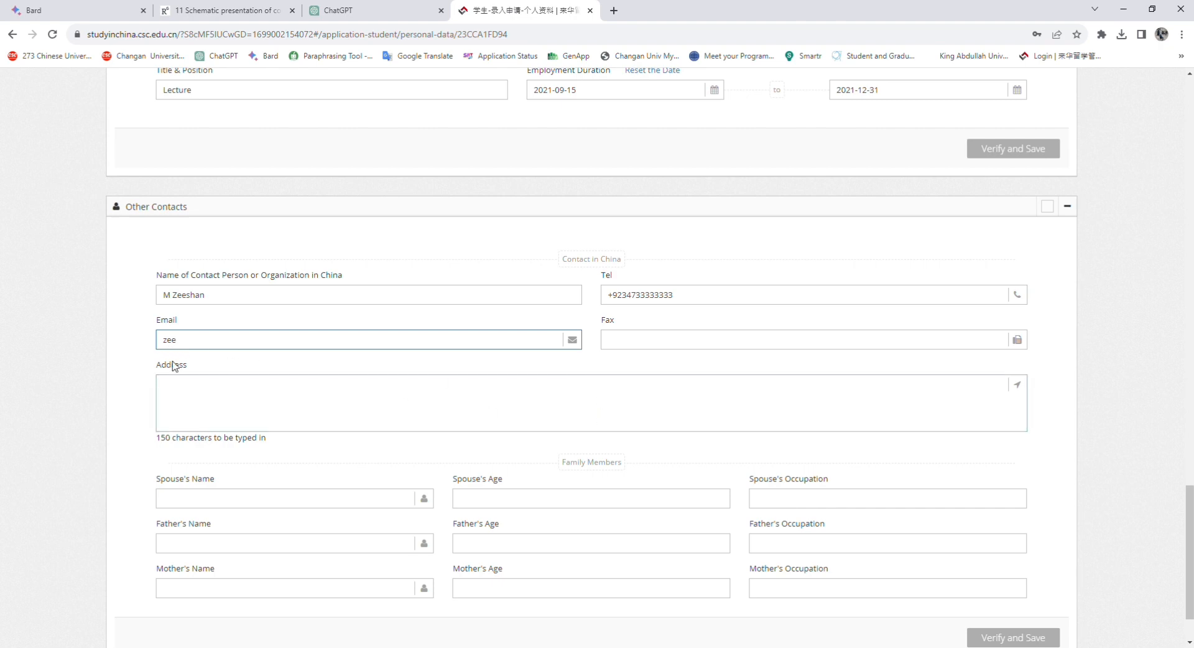
{"action": "left_click", "coordinate": [204, 396]}
{"action": "scroll", "coordinate": [372, 483], "scroll_direction": "down", "scroll_amount": 2}
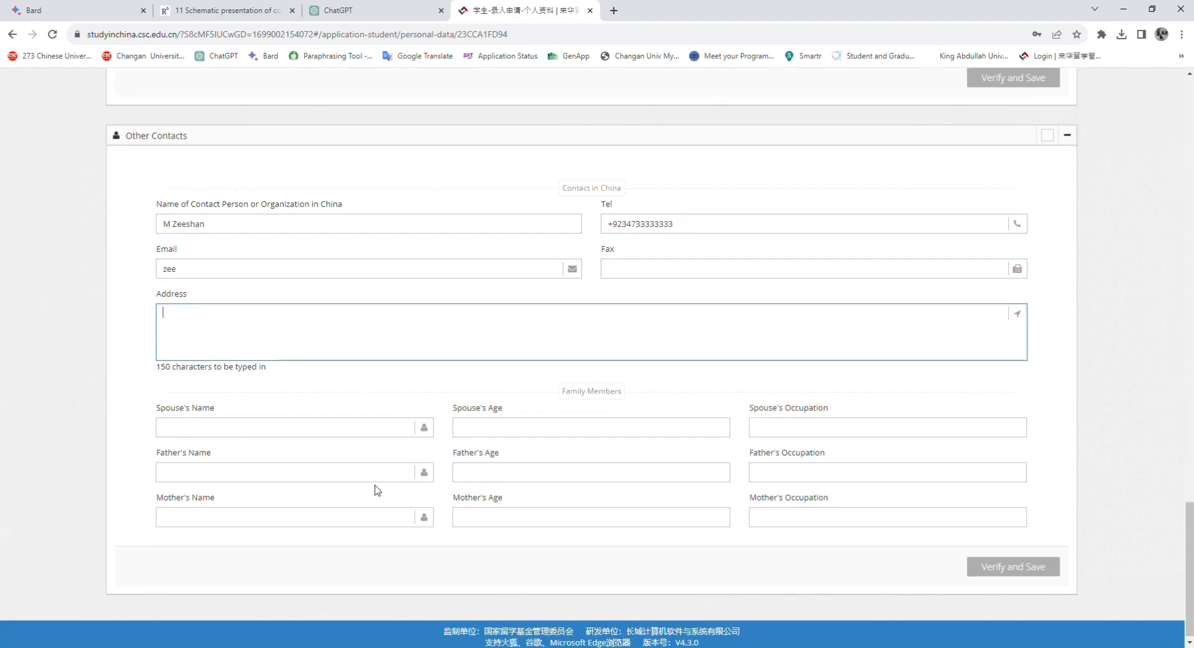
{"action": "left_click", "coordinate": [169, 473]}
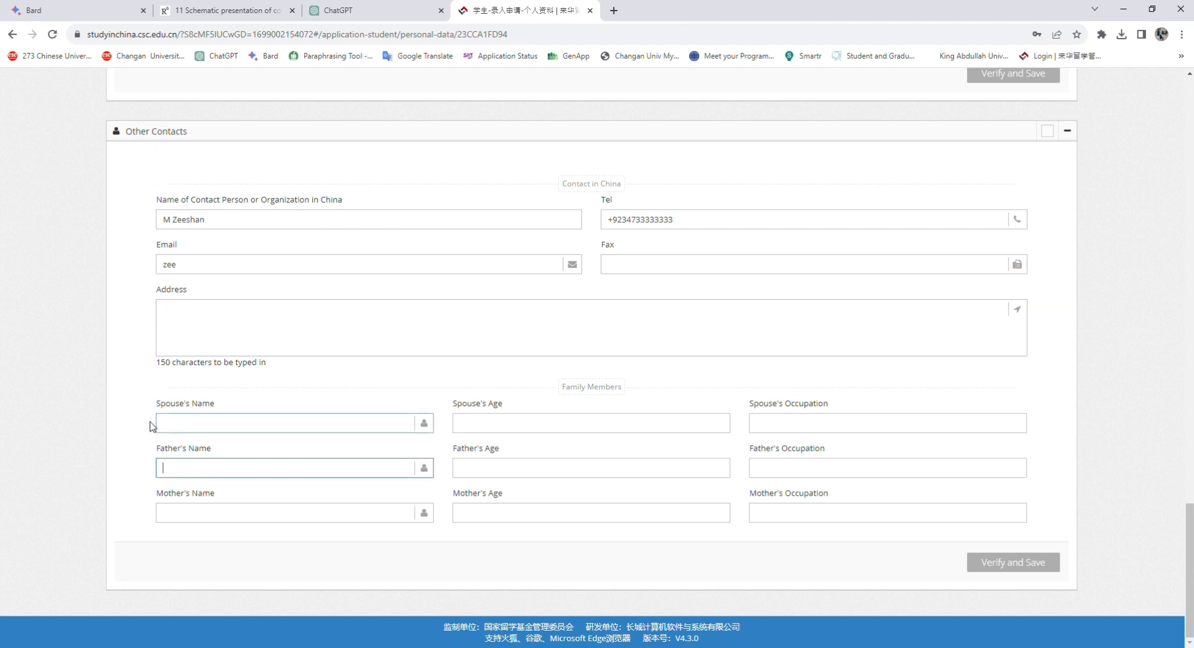
{"action": "left_click", "coordinate": [187, 424]}
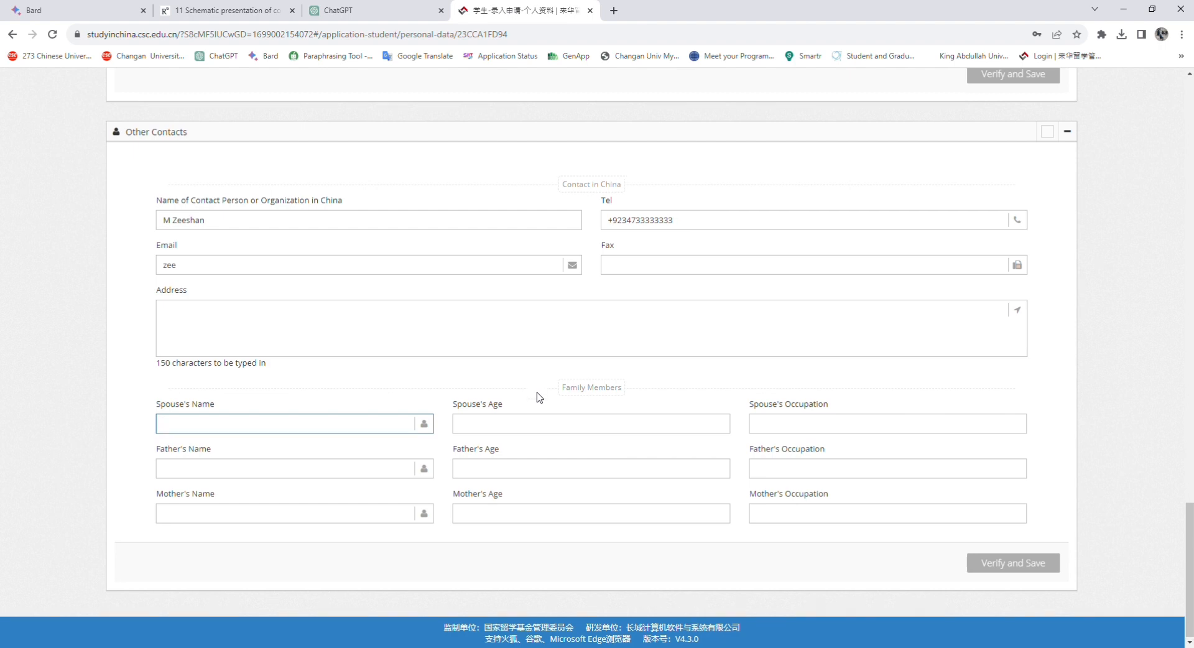
{"action": "scroll", "coordinate": [539, 396], "scroll_direction": "up", "scroll_amount": 15}
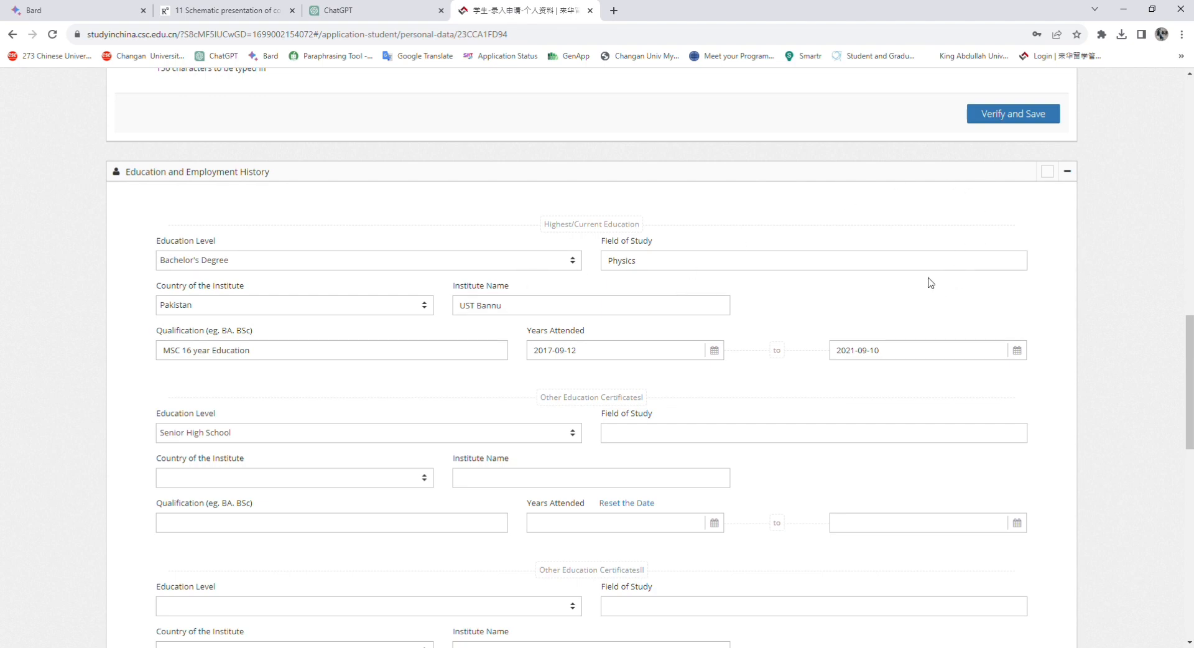
Fill the Given Name, Surname and Passport No. fields with the applicant's passport details
{"action": "scroll", "coordinate": [986, 253], "scroll_direction": "up", "scroll_amount": 14}
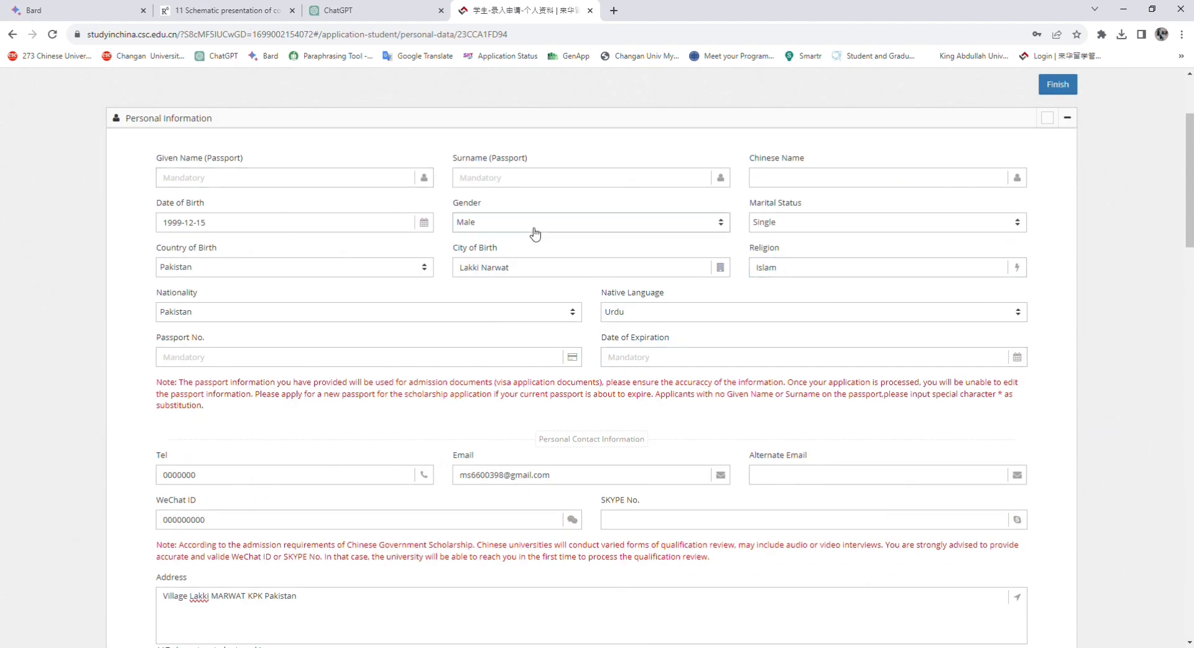
{"action": "left_click", "coordinate": [194, 179]}
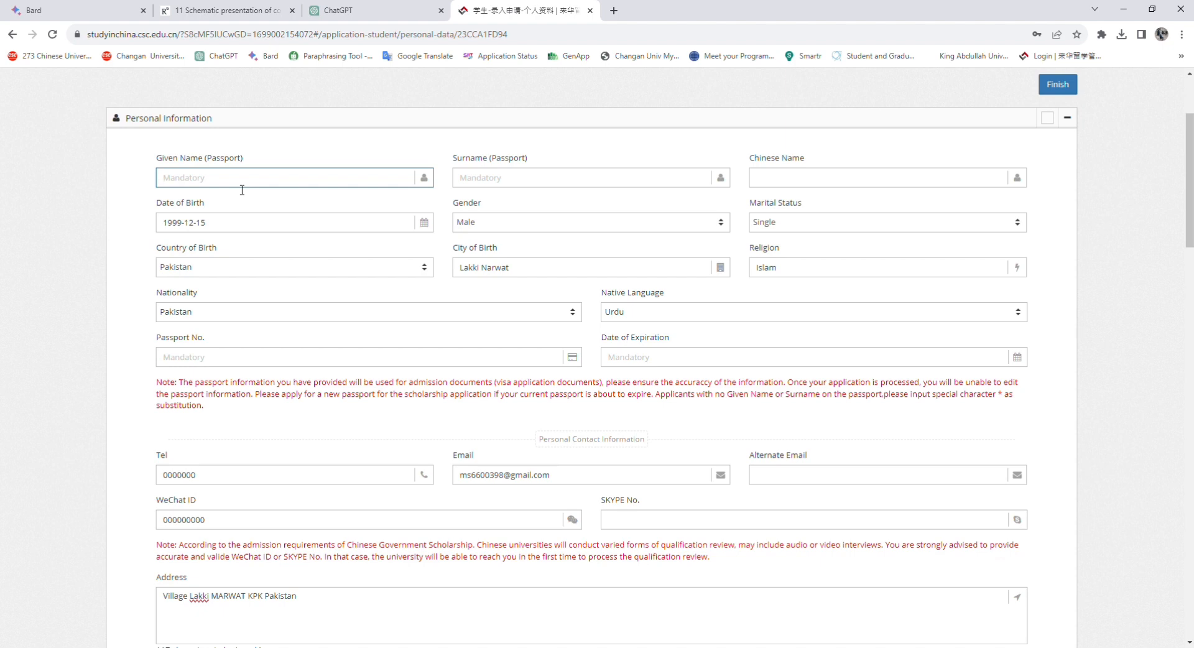
{"action": "left_click", "coordinate": [467, 184]}
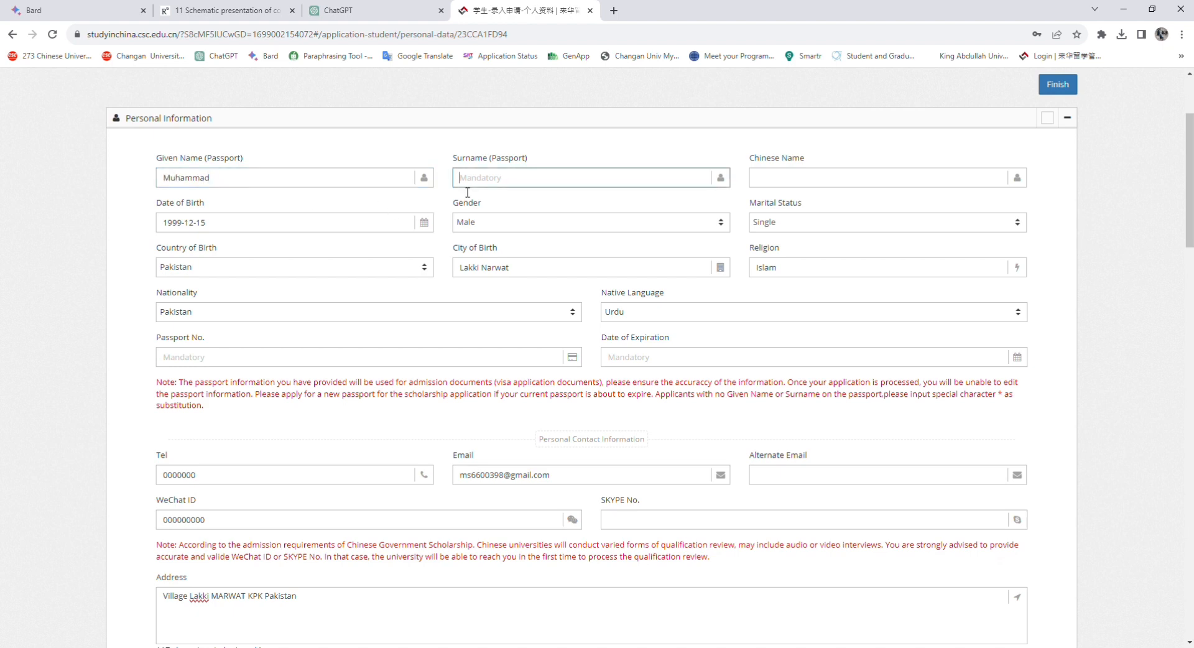
{"action": "left_click", "coordinate": [258, 363]}
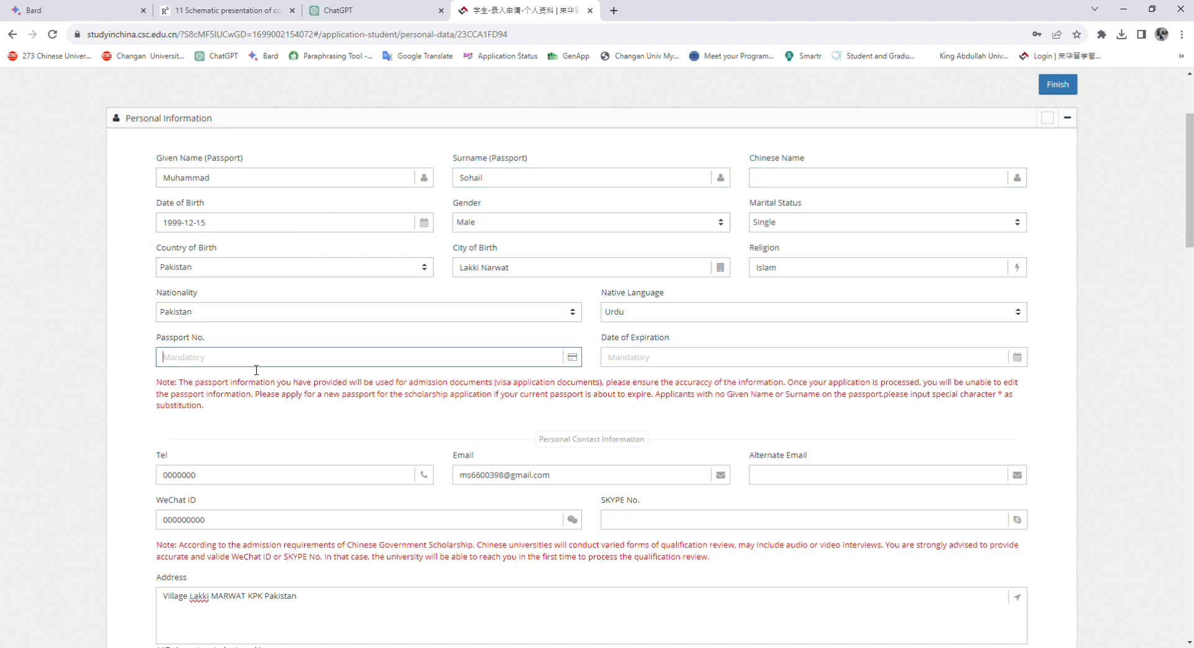
Pick year 2030, August, day 01 in the passport Date of Expiration calendar
{"action": "left_click", "coordinate": [861, 358]}
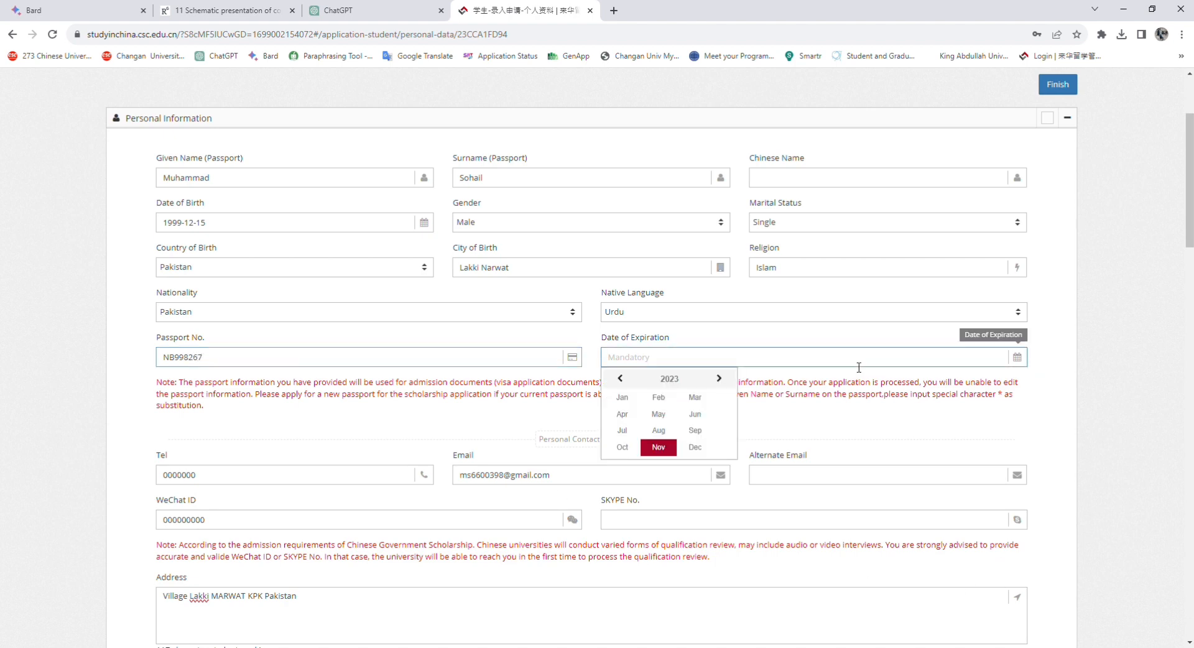
{"action": "left_click", "coordinate": [682, 379]}
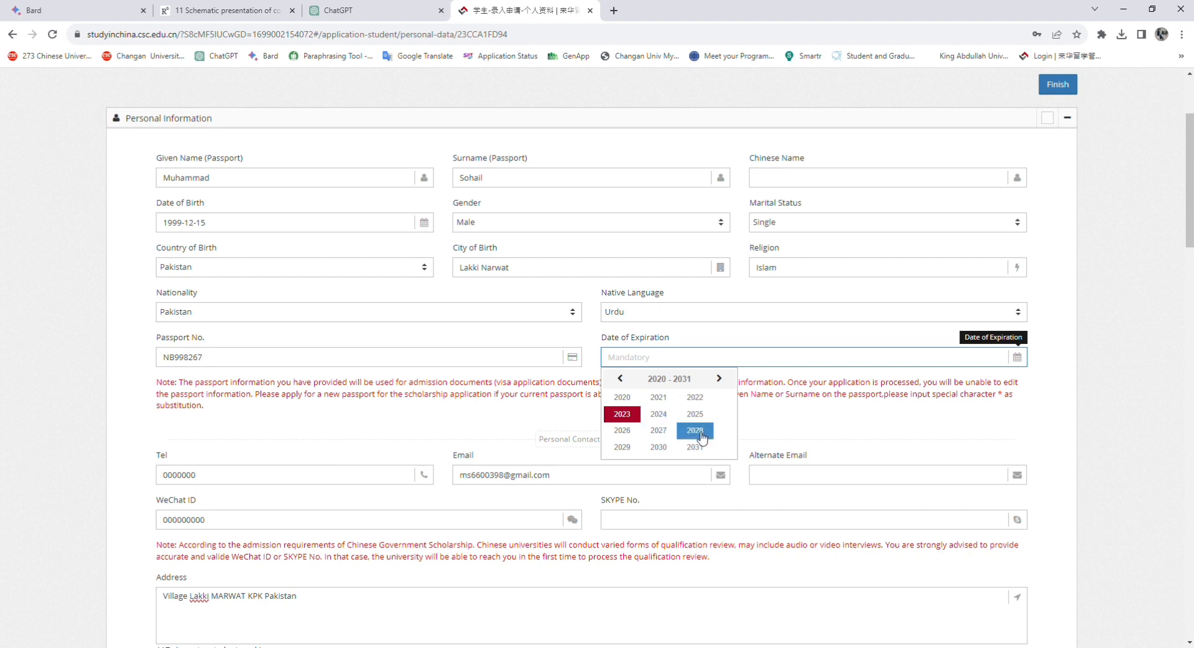
{"action": "left_click", "coordinate": [658, 447]}
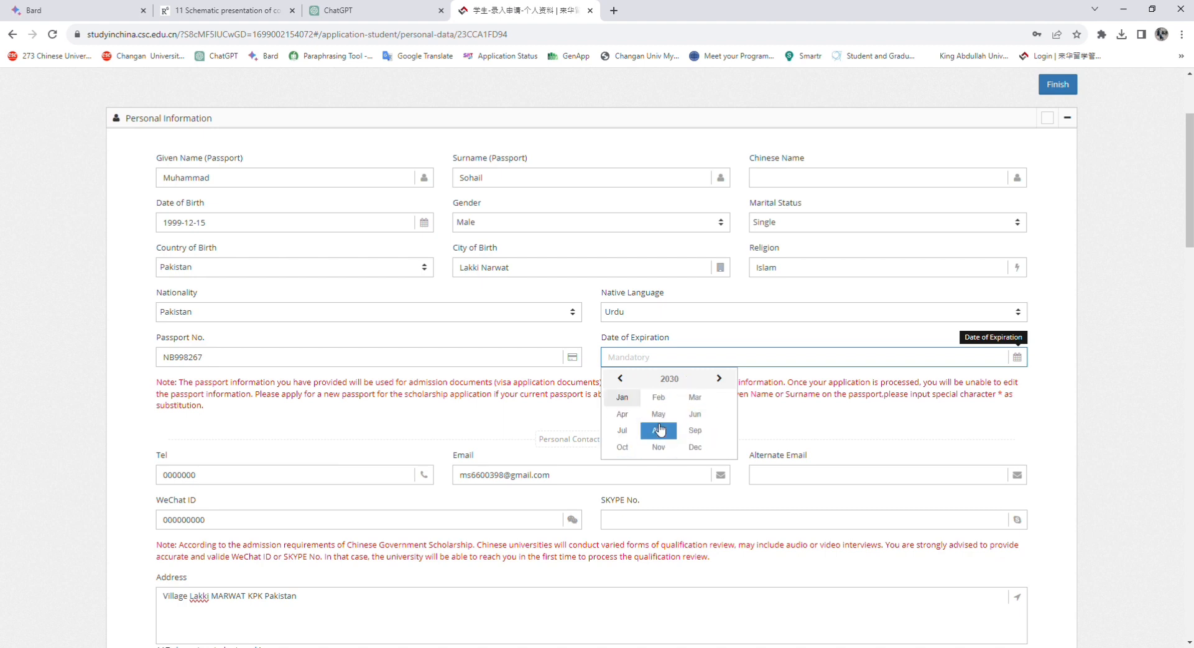
{"action": "left_click", "coordinate": [660, 429]}
{"action": "left_click", "coordinate": [685, 418]}
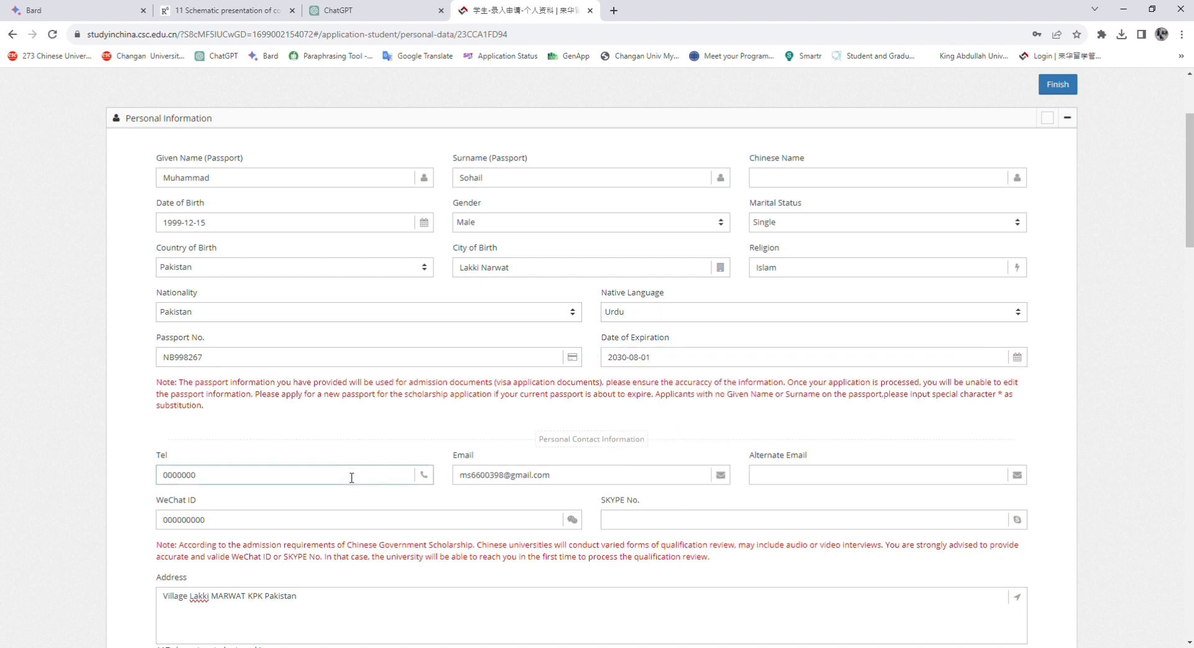
{"action": "scroll", "coordinate": [351, 478], "scroll_direction": "down", "scroll_amount": 3}
{"action": "scroll", "coordinate": [370, 476], "scroll_direction": "down", "scroll_amount": 1}
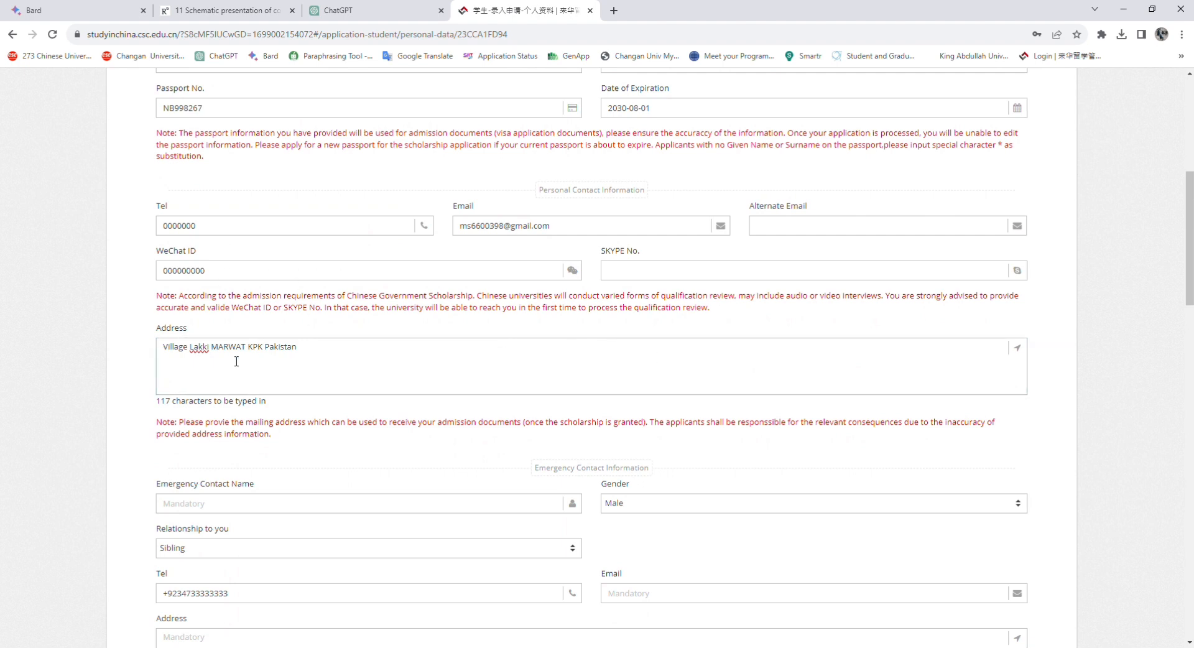
Enter the emergency contact's name and the address Harbin Engineering University China
{"action": "left_click", "coordinate": [333, 355]}
{"action": "scroll", "coordinate": [502, 416], "scroll_direction": "down", "scroll_amount": 5}
{"action": "left_click", "coordinate": [210, 201]}
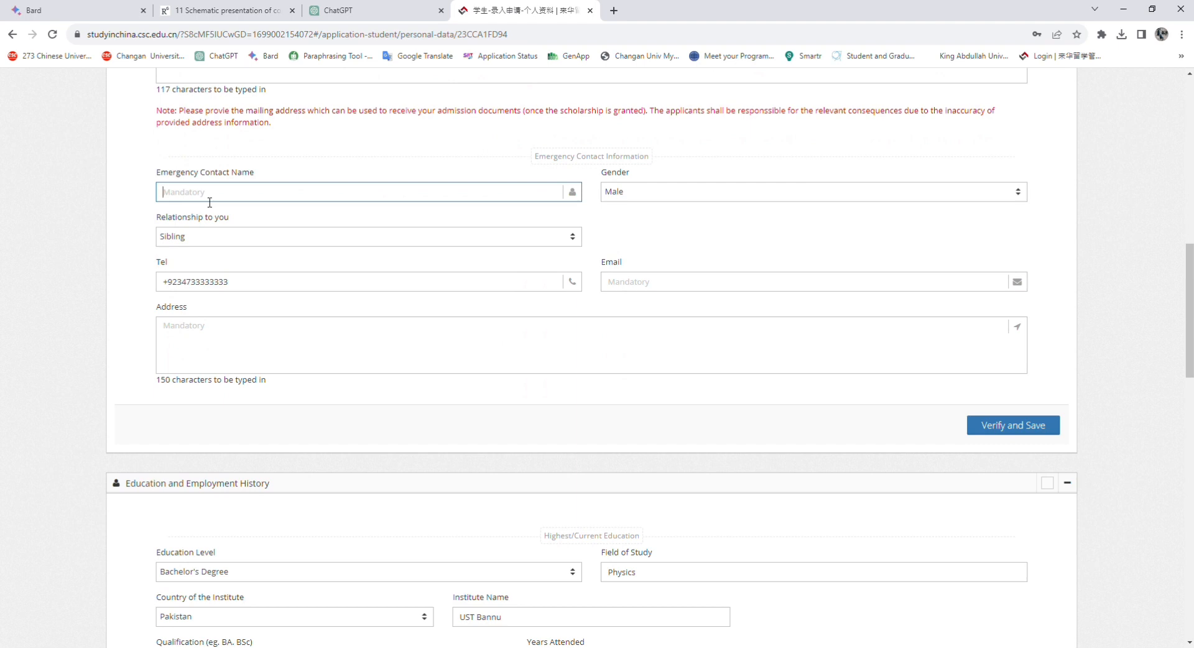
{"action": "type", "text": "m"}
{"action": "key", "text": "BackSpace"}
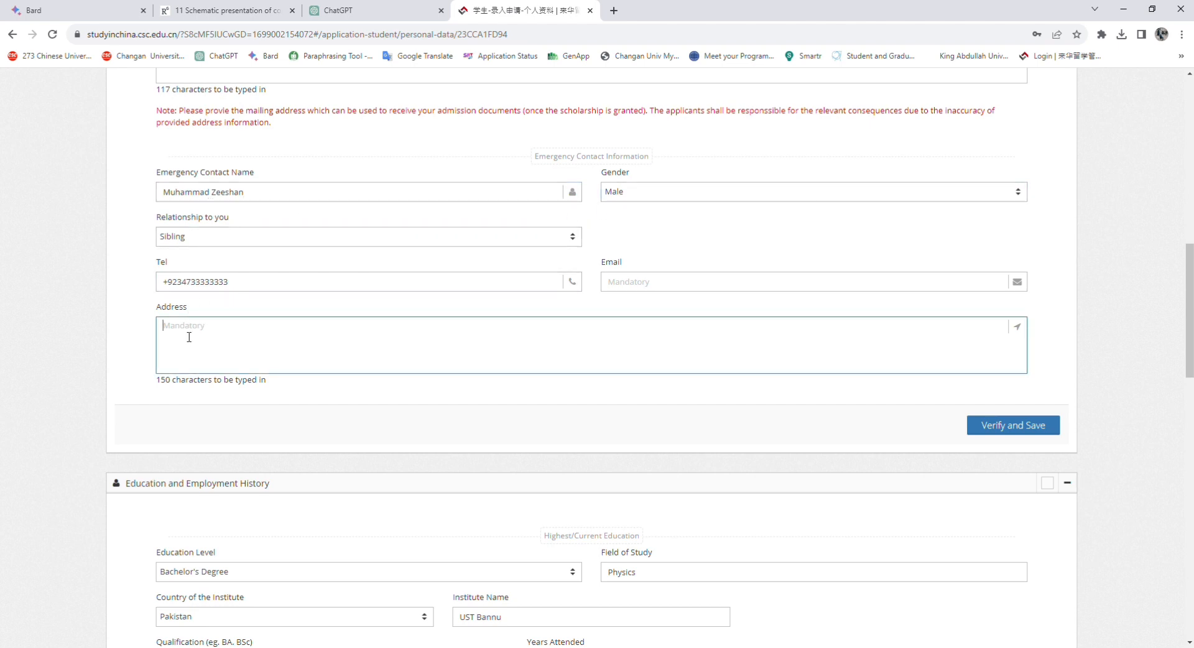
{"action": "type", "text": "HarbinEngineering U"}
{"action": "type", "text": "niversity China"}
{"action": "left_click", "coordinate": [193, 328]}
Fill in the emergency contact's e-mail address and Verify and Save the personal information
{"action": "left_click", "coordinate": [647, 288]}
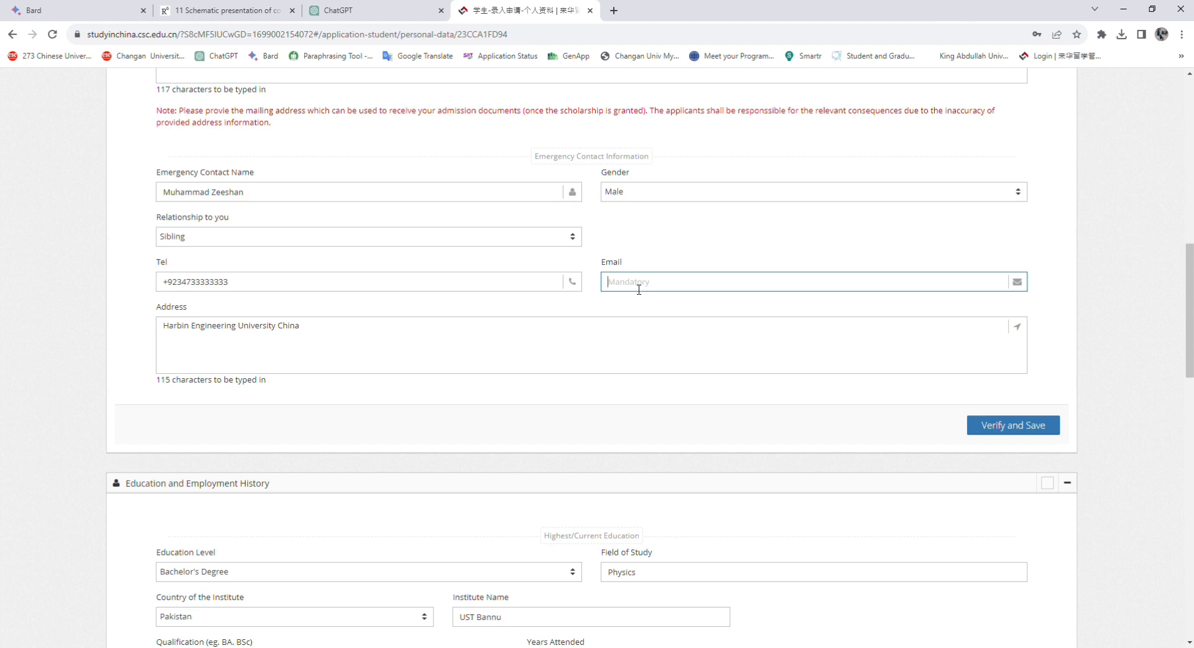
{"action": "left_click", "coordinate": [1001, 424]}
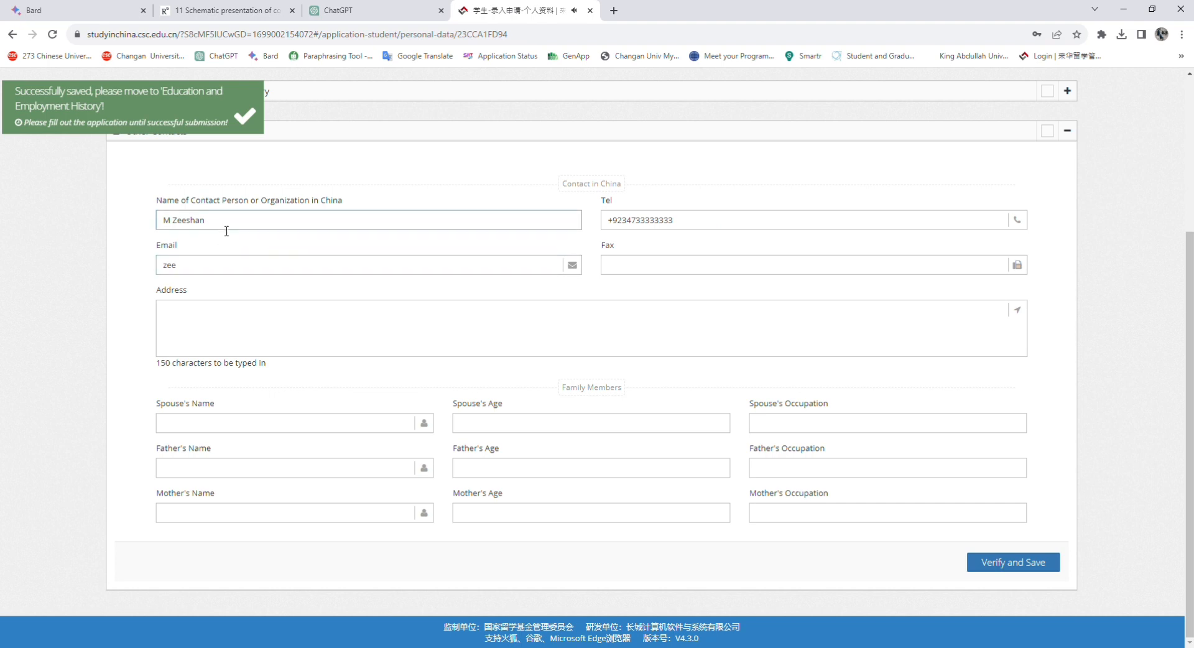
Expand Education and Employment History and Verify and Save it
{"action": "left_click", "coordinate": [189, 272]}
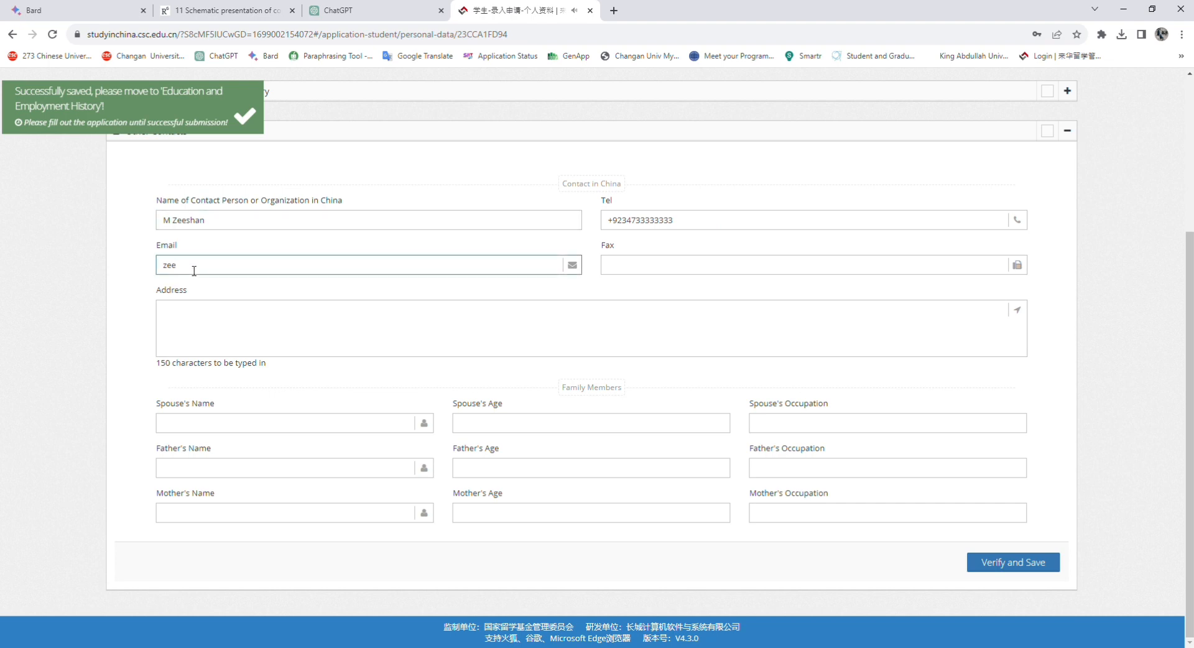
{"action": "scroll", "coordinate": [570, 205], "scroll_direction": "up", "scroll_amount": 1}
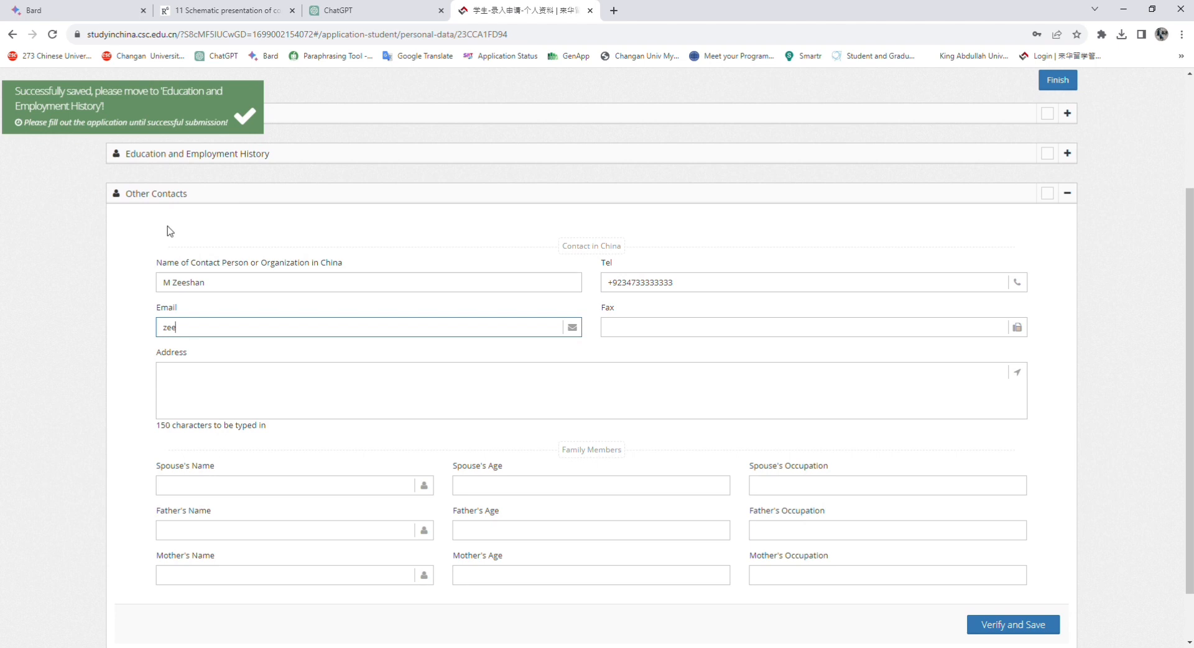
{"action": "left_click", "coordinate": [1067, 153]}
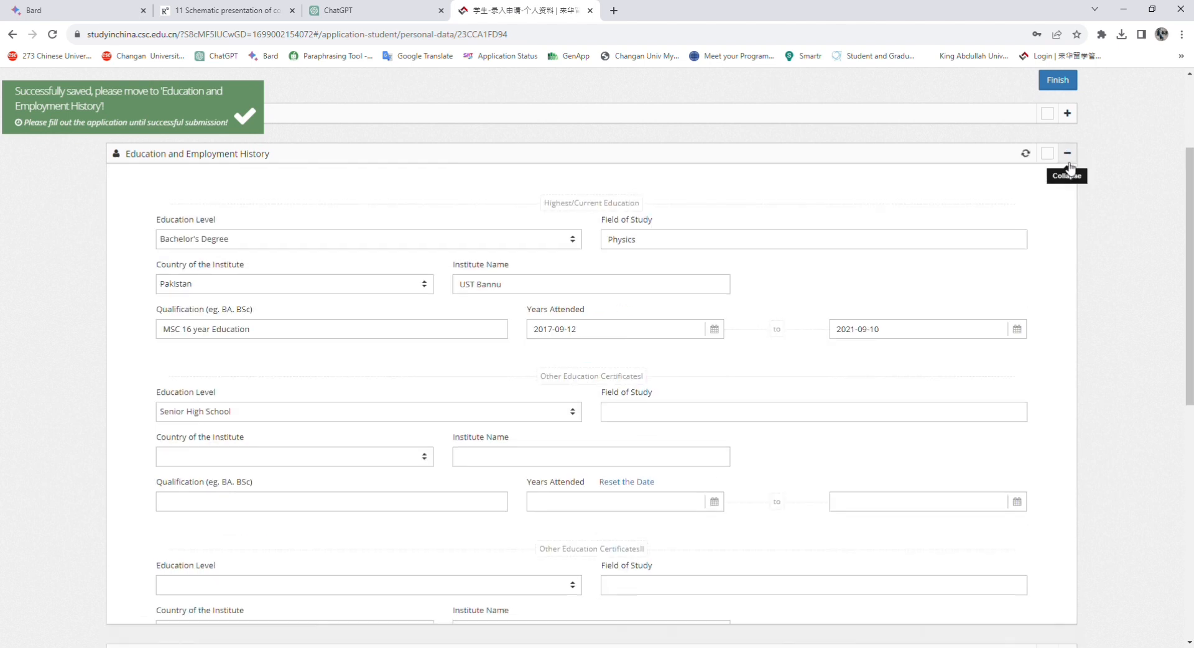
{"action": "scroll", "coordinate": [584, 366], "scroll_direction": "down", "scroll_amount": 7}
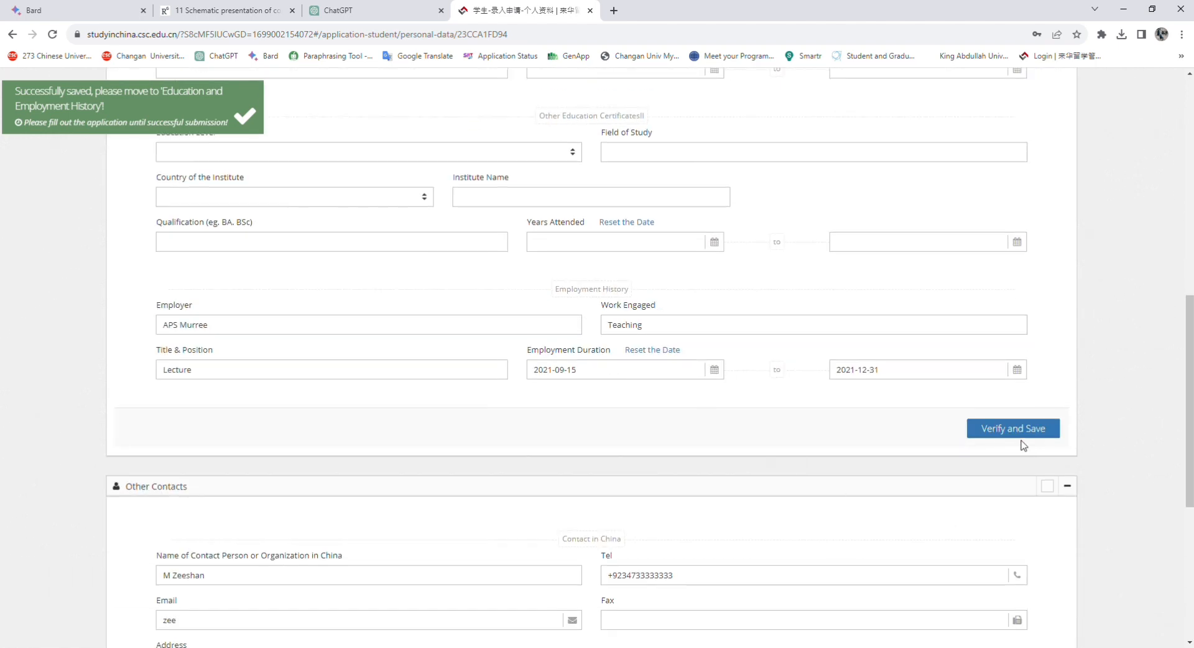
{"action": "left_click", "coordinate": [1002, 428]}
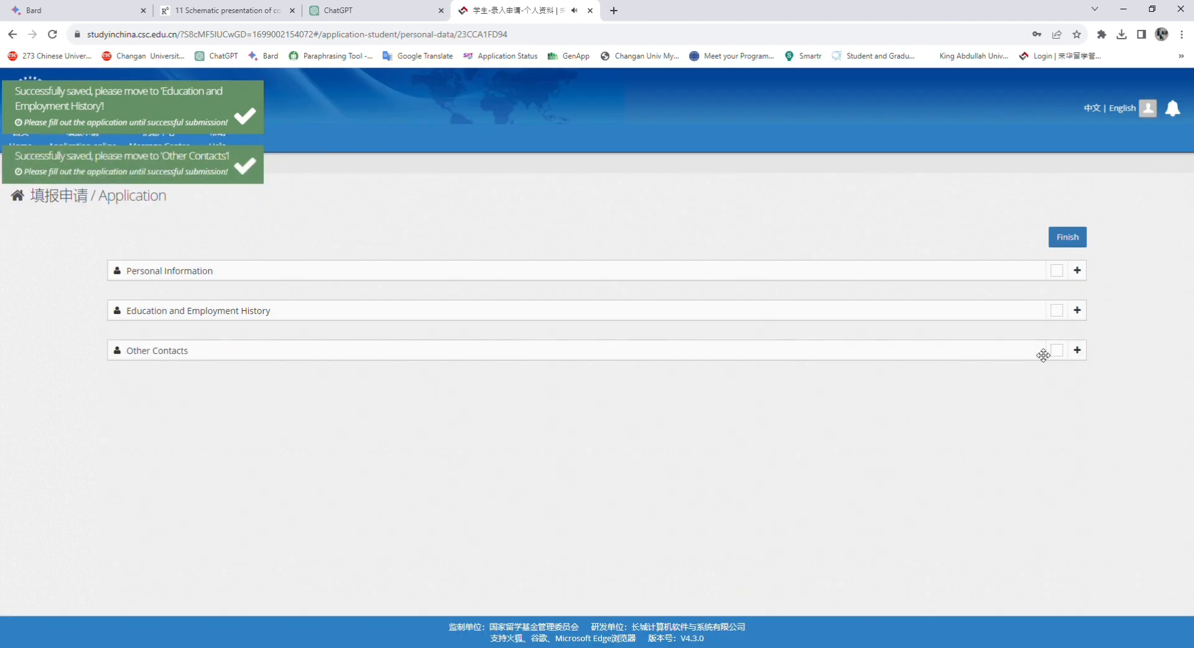
Select the emergency contact's address in Personal Information to copy it
{"action": "left_click", "coordinate": [1077, 349]}
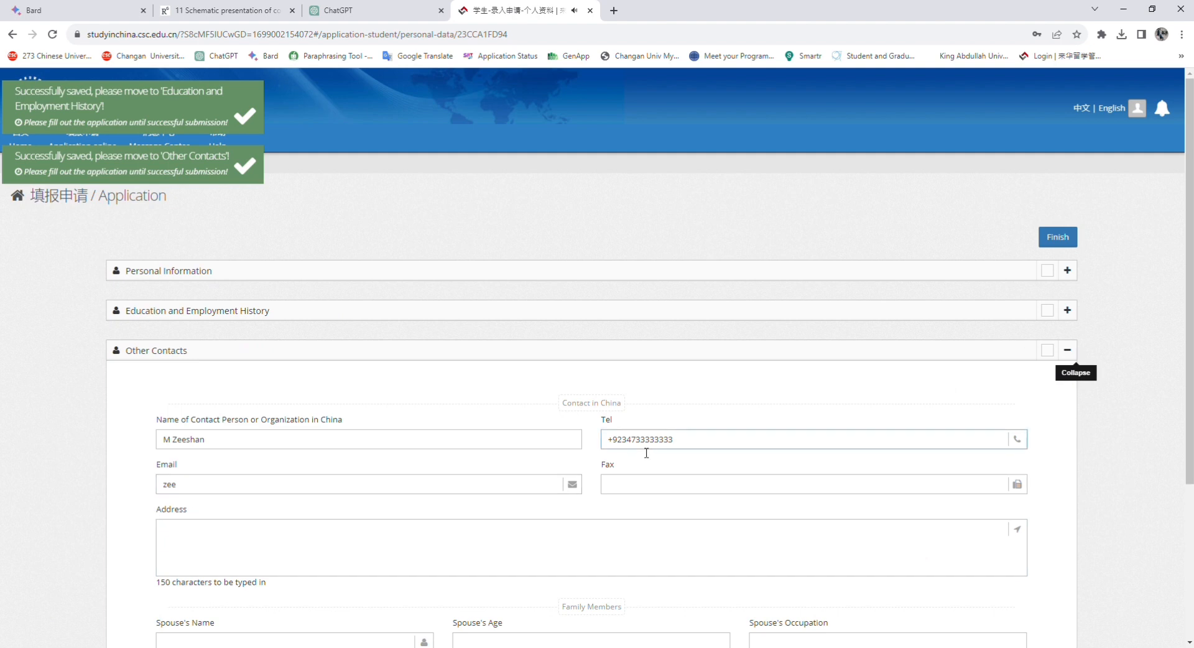
{"action": "scroll", "coordinate": [634, 458], "scroll_direction": "down", "scroll_amount": 2}
{"action": "scroll", "coordinate": [195, 374], "scroll_direction": "down", "scroll_amount": 2}
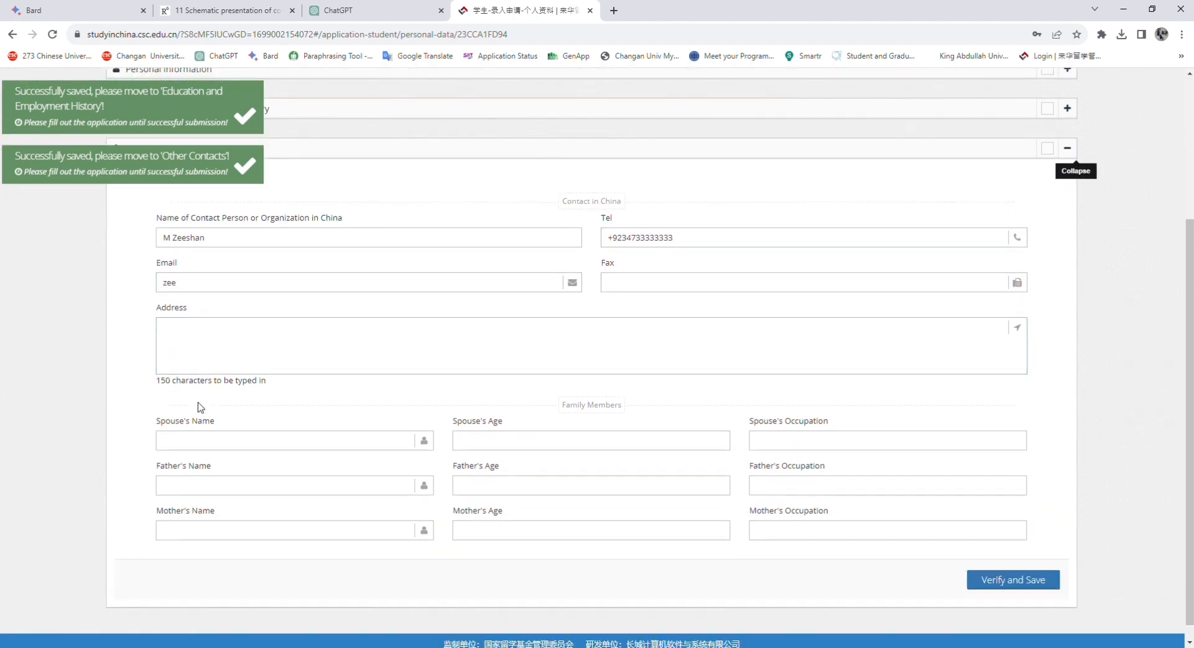
{"action": "left_click", "coordinate": [241, 335]}
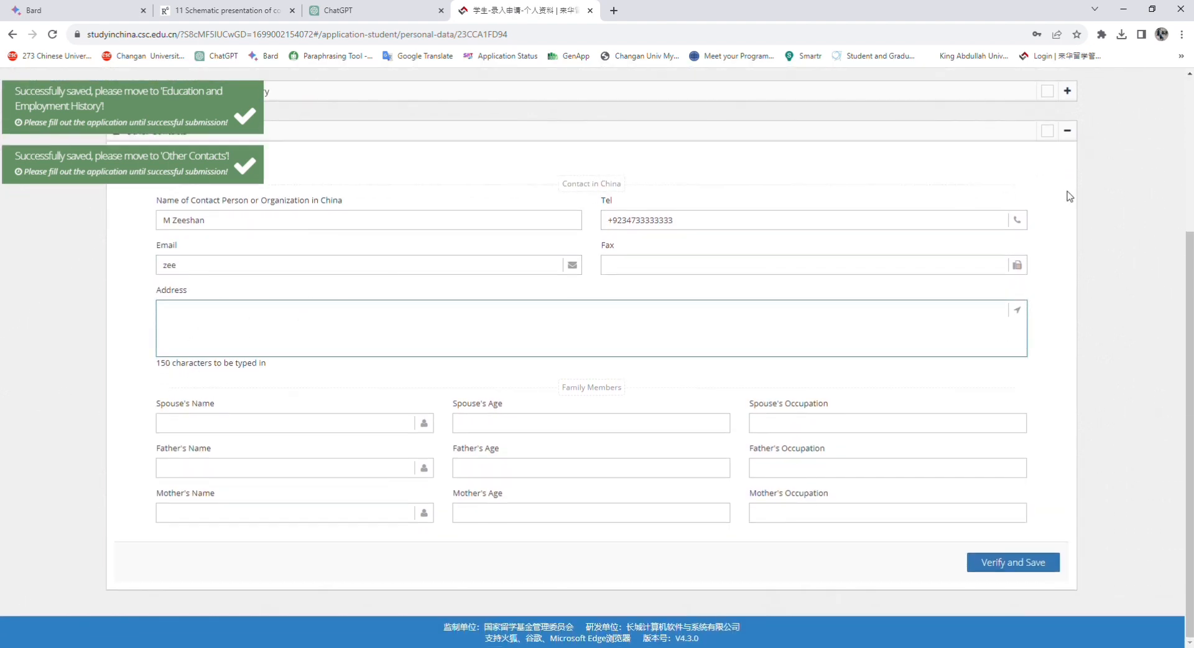
{"action": "scroll", "coordinate": [1088, 151], "scroll_direction": "up", "scroll_amount": 1}
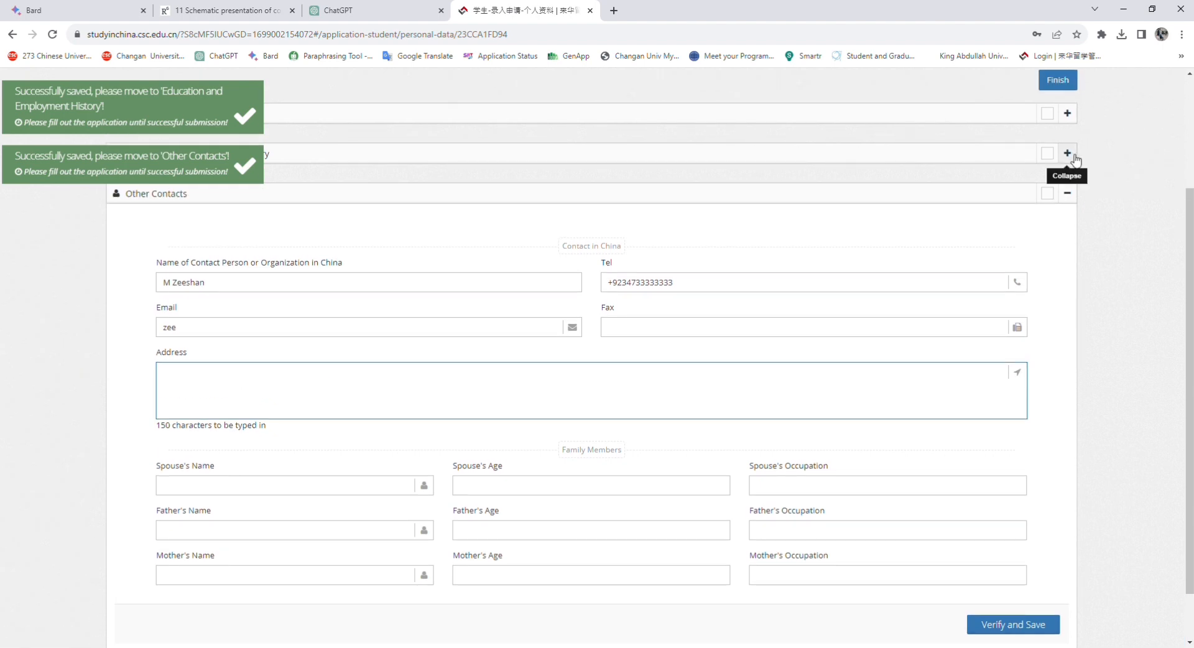
{"action": "left_click", "coordinate": [1067, 153]}
{"action": "scroll", "coordinate": [1051, 196], "scroll_direction": "down", "scroll_amount": 7}
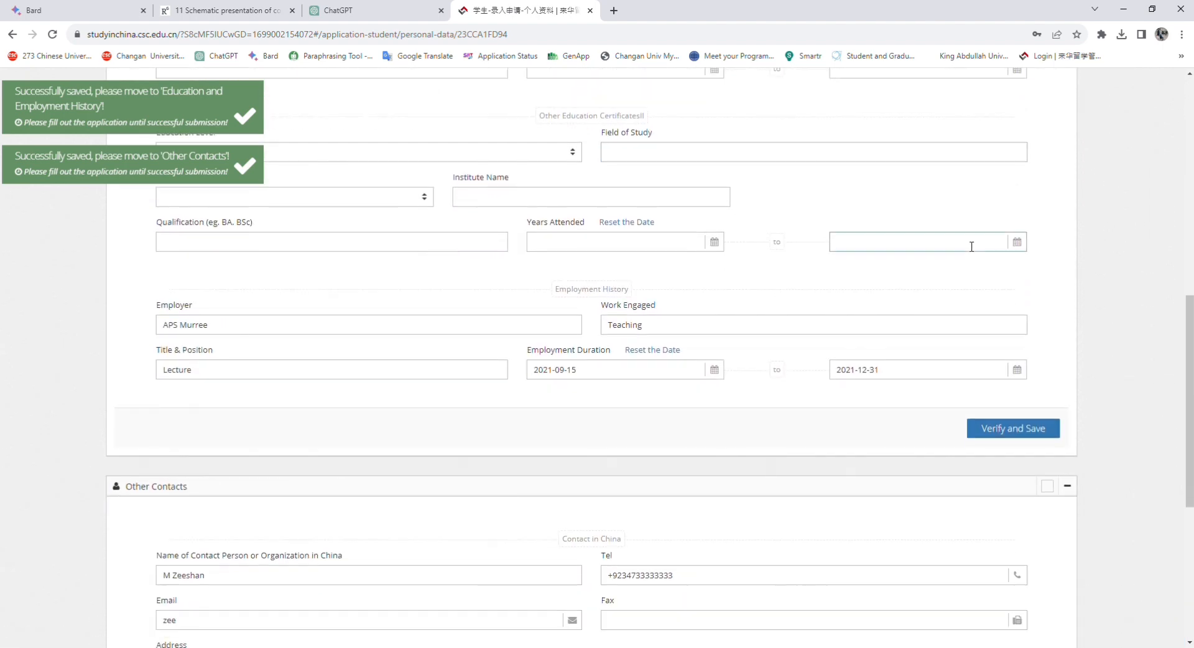
{"action": "scroll", "coordinate": [1057, 162], "scroll_direction": "up", "scroll_amount": 5}
{"action": "scroll", "coordinate": [1075, 147], "scroll_direction": "up", "scroll_amount": 5}
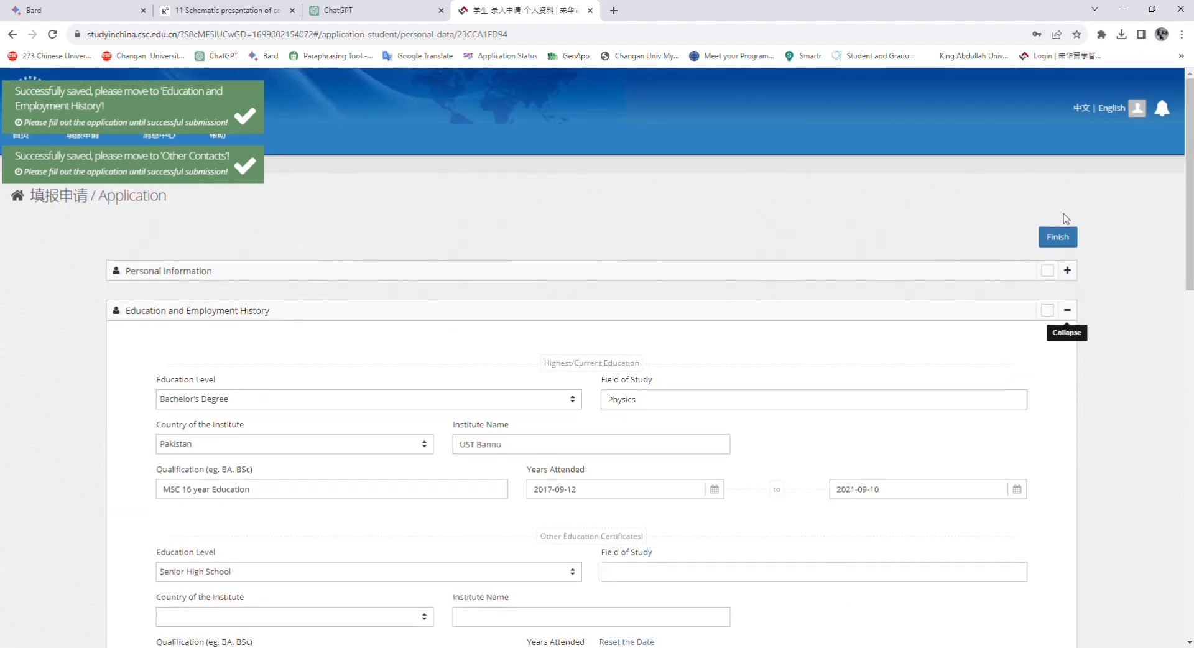
{"action": "left_click", "coordinate": [1067, 310]}
{"action": "left_click", "coordinate": [1067, 270]}
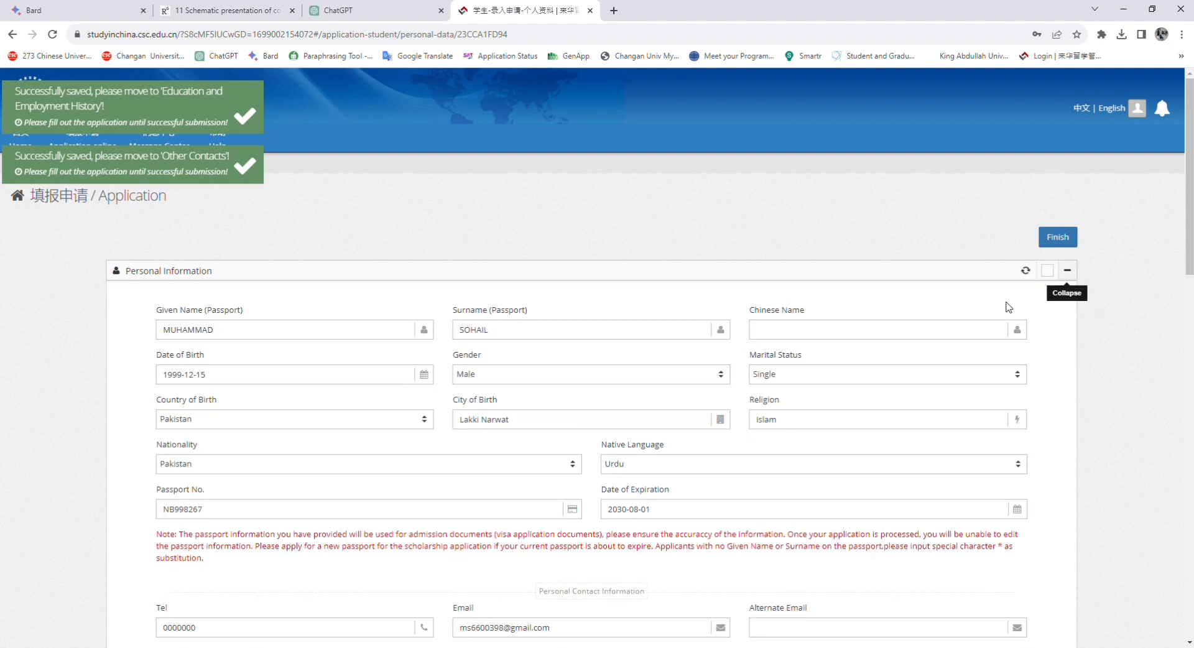
{"action": "scroll", "coordinate": [872, 340], "scroll_direction": "down", "scroll_amount": 10}
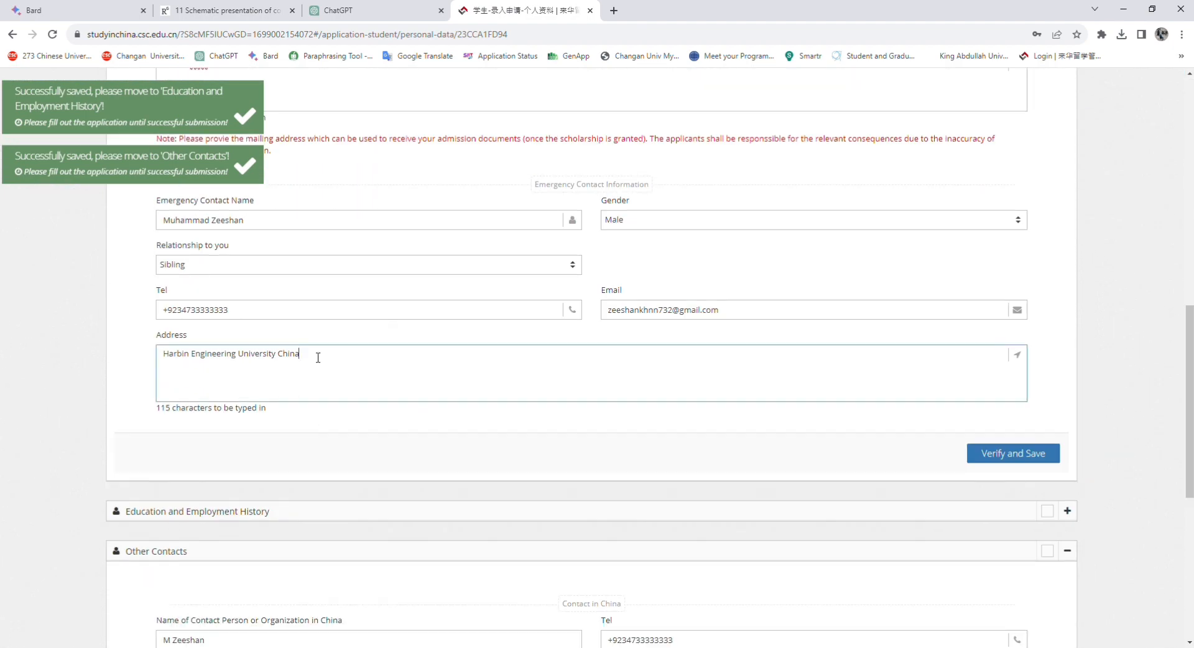
{"action": "left_click_drag", "start_coordinate": [316, 360], "coordinate": [169, 360]}
{"action": "key", "text": "ctrl+c"}
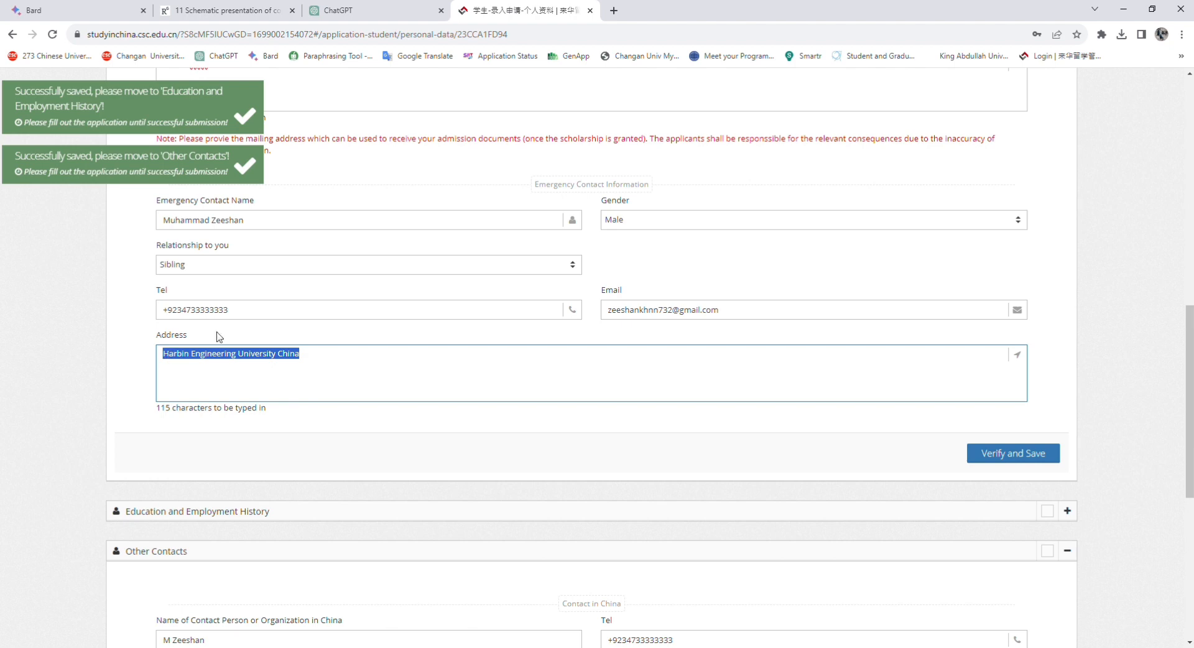
Paste the copied address into the China contact's Address field
{"action": "scroll", "coordinate": [1090, 179], "scroll_direction": "up", "scroll_amount": 10}
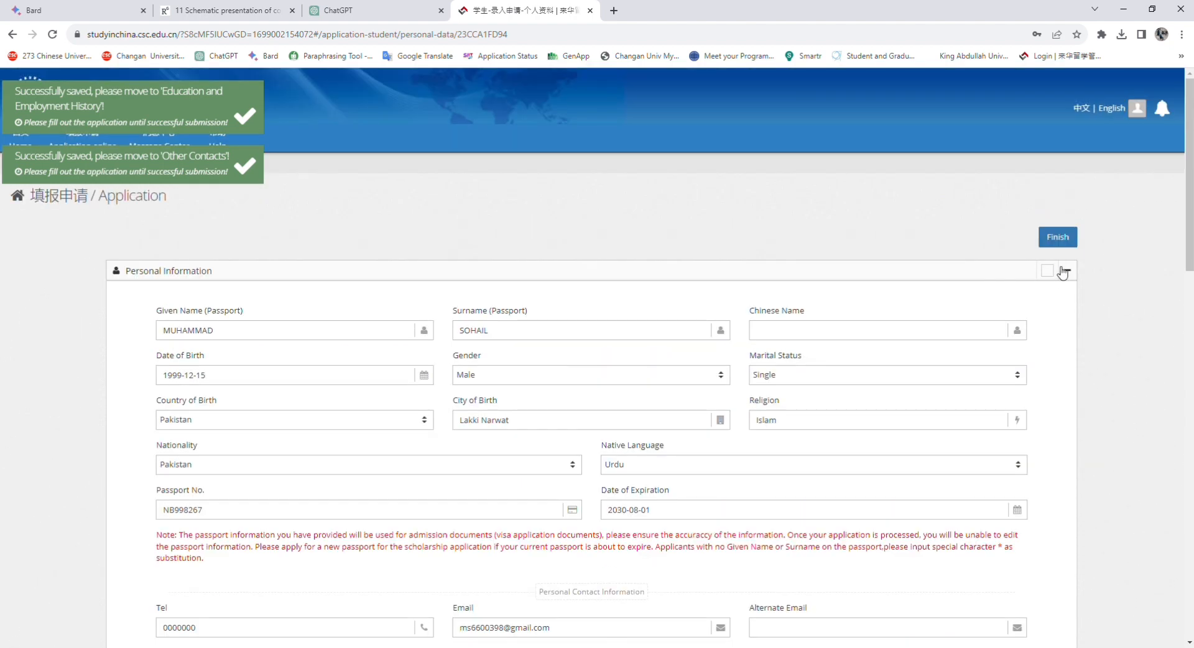
{"action": "left_click", "coordinate": [1067, 266]}
{"action": "scroll", "coordinate": [1054, 303], "scroll_direction": "down", "scroll_amount": 5}
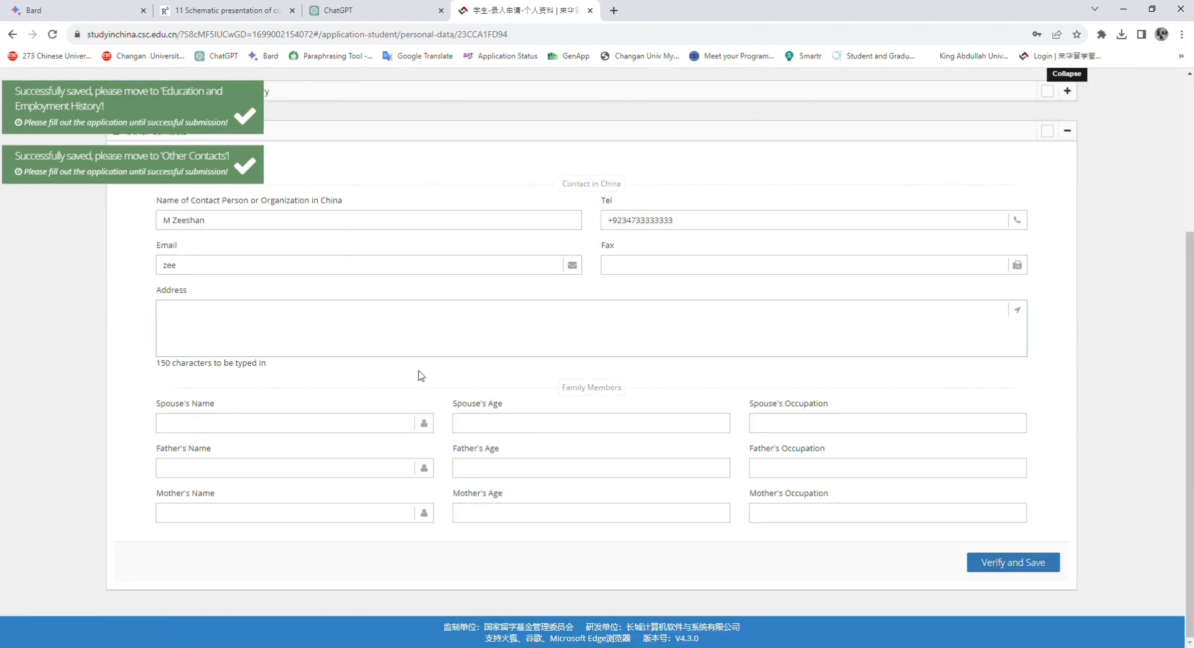
{"action": "left_click", "coordinate": [261, 341]}
{"action": "key", "text": "ctrl+v"}
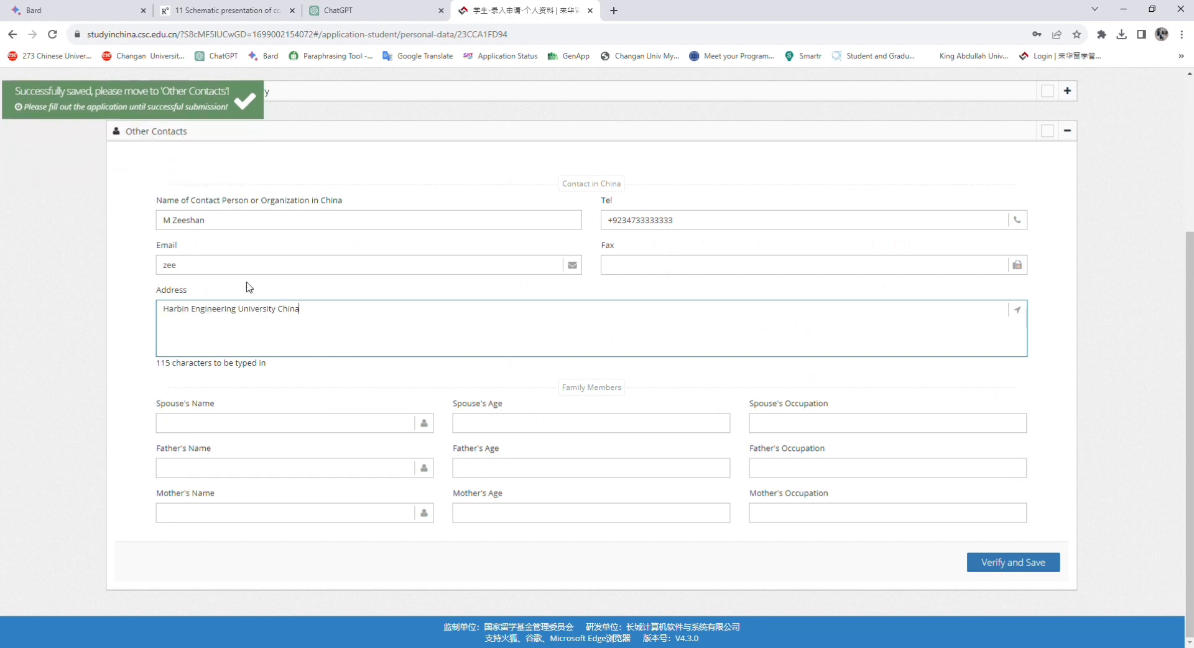
Finish the contact's e-mail, then enter the father's name, age 58 and occupation Teacher
{"action": "left_click", "coordinate": [214, 268]}
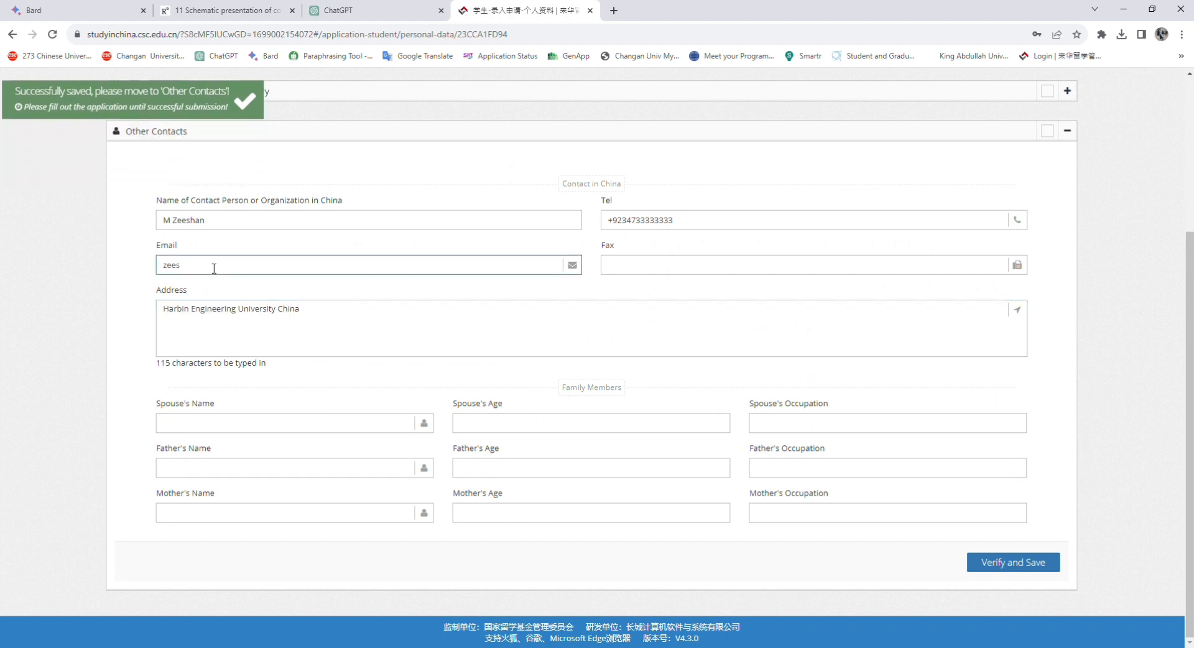
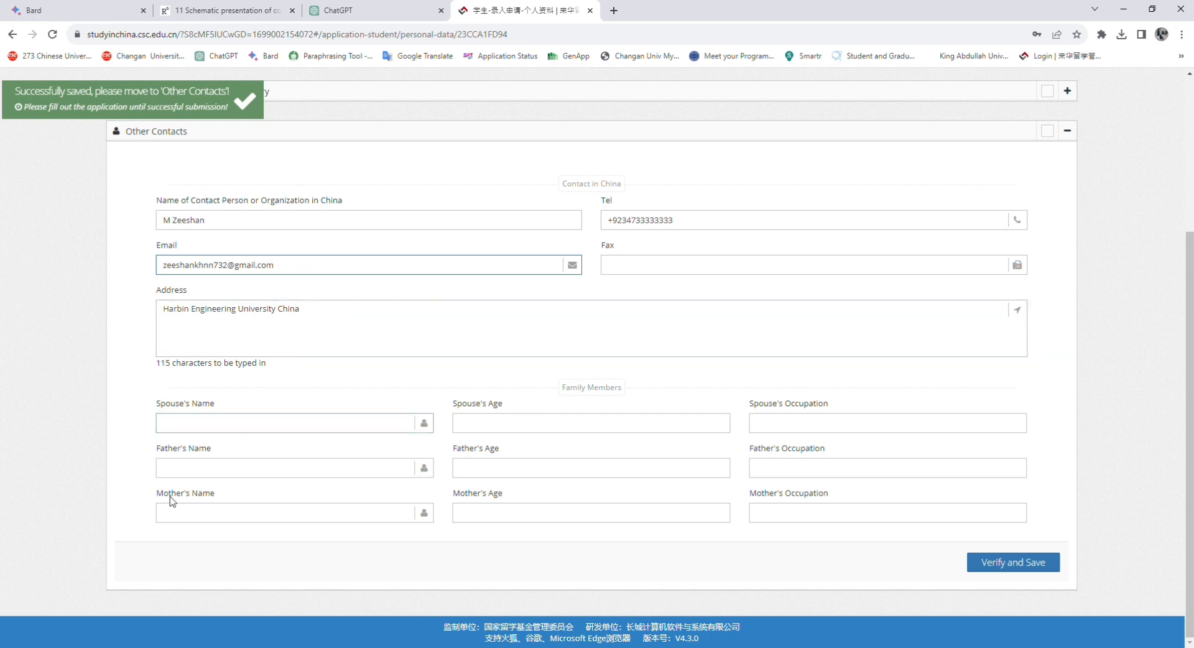
{"action": "left_click", "coordinate": [194, 473]}
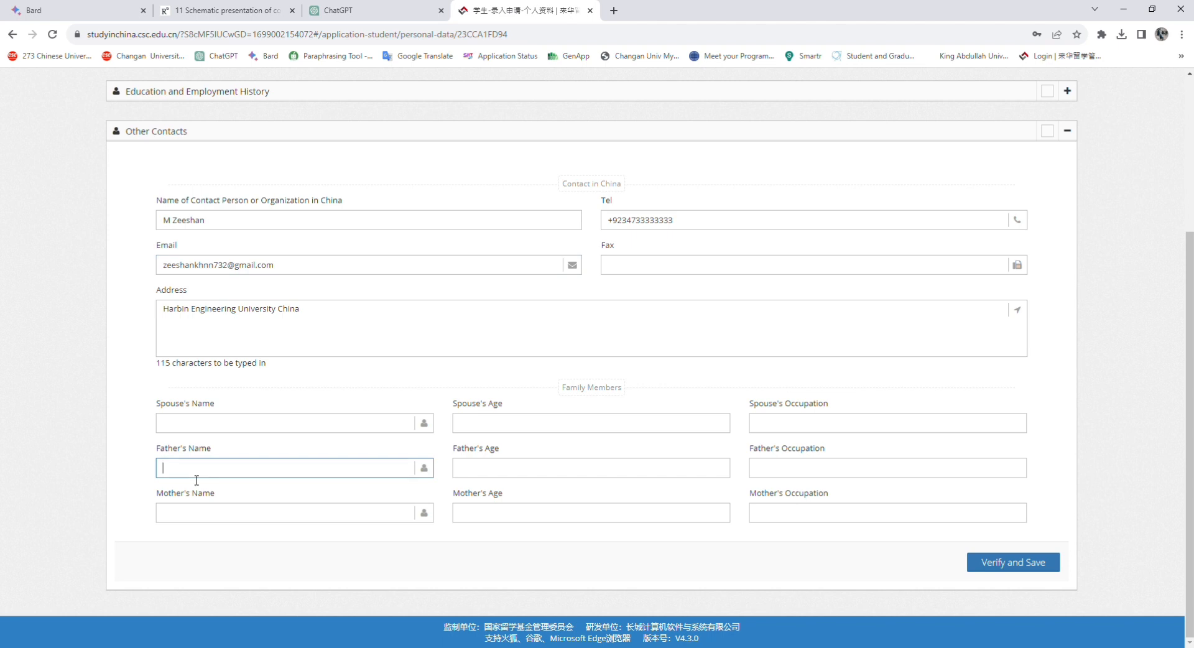
{"action": "left_click", "coordinate": [515, 480]}
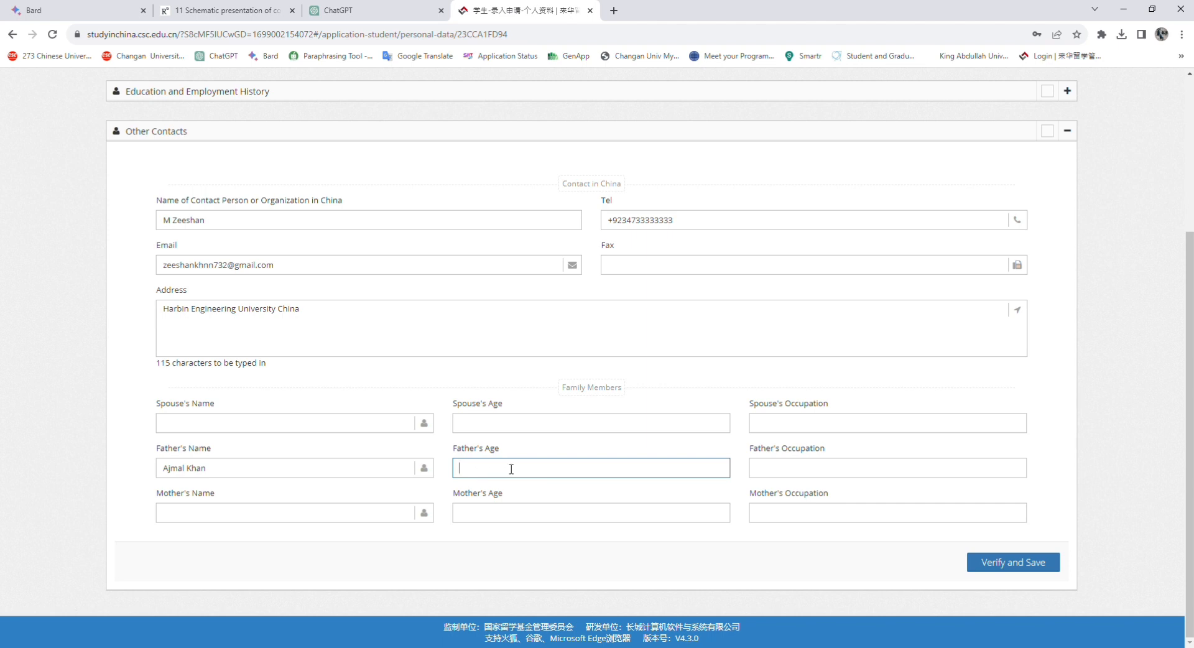
{"action": "type", "text": "58"}
{"action": "left_click", "coordinate": [789, 471]}
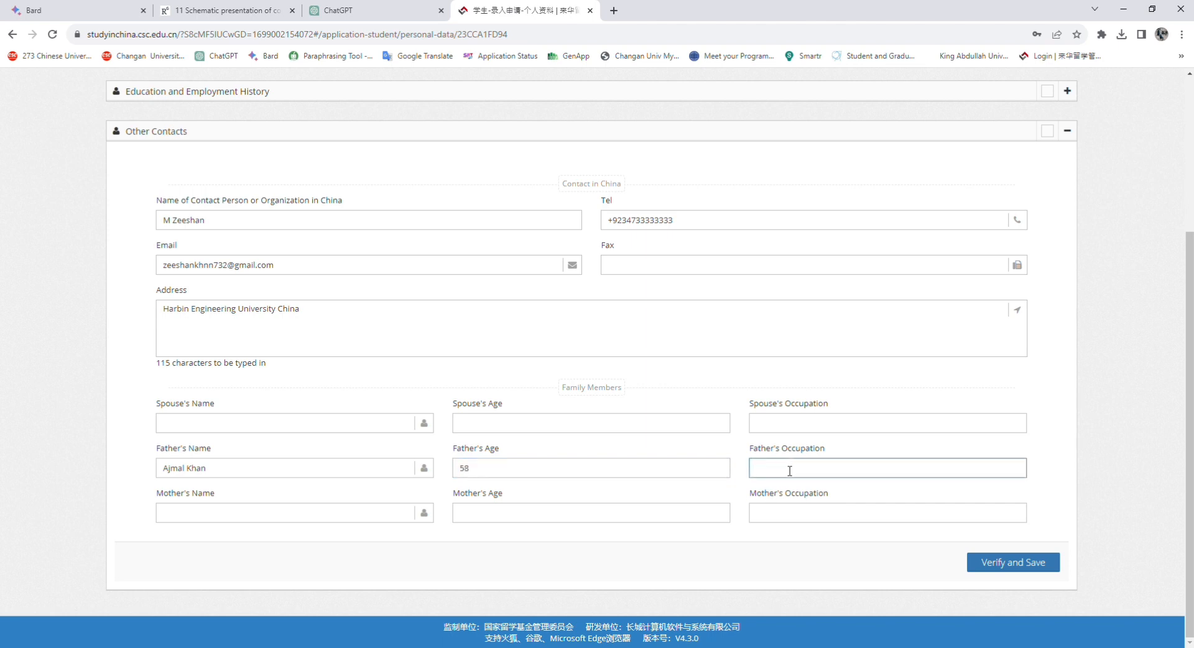
{"action": "type", "text": "Teacher"}
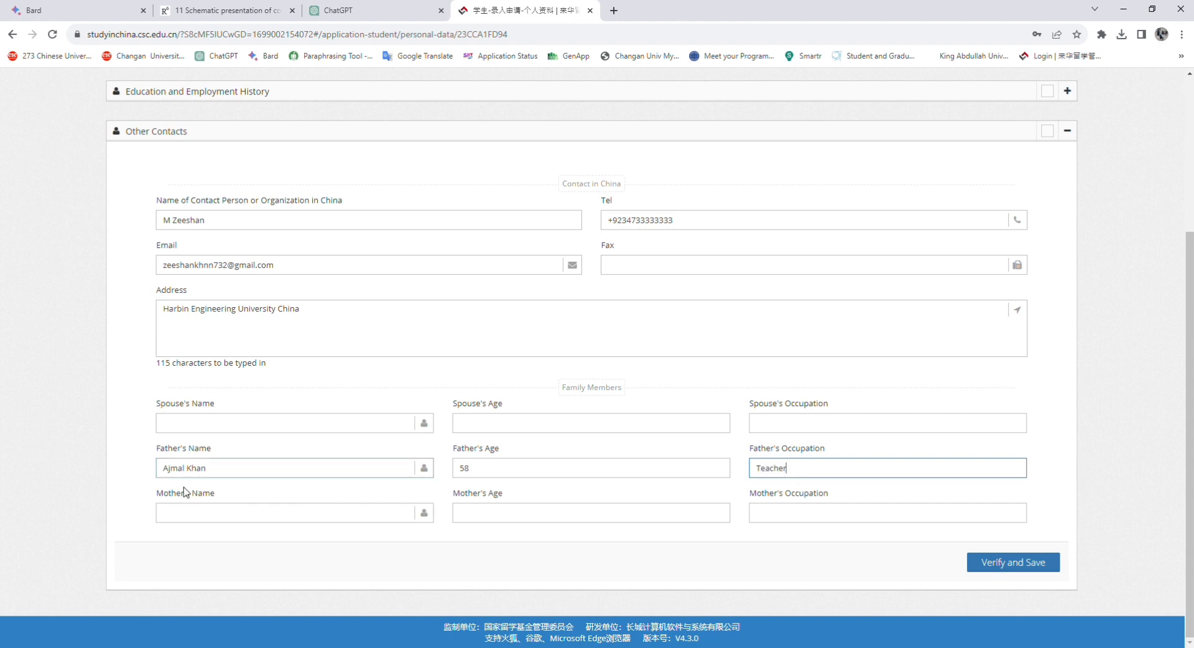
Enter the mother's name, age 50 and occupation House Wife
{"action": "left_click", "coordinate": [183, 514]}
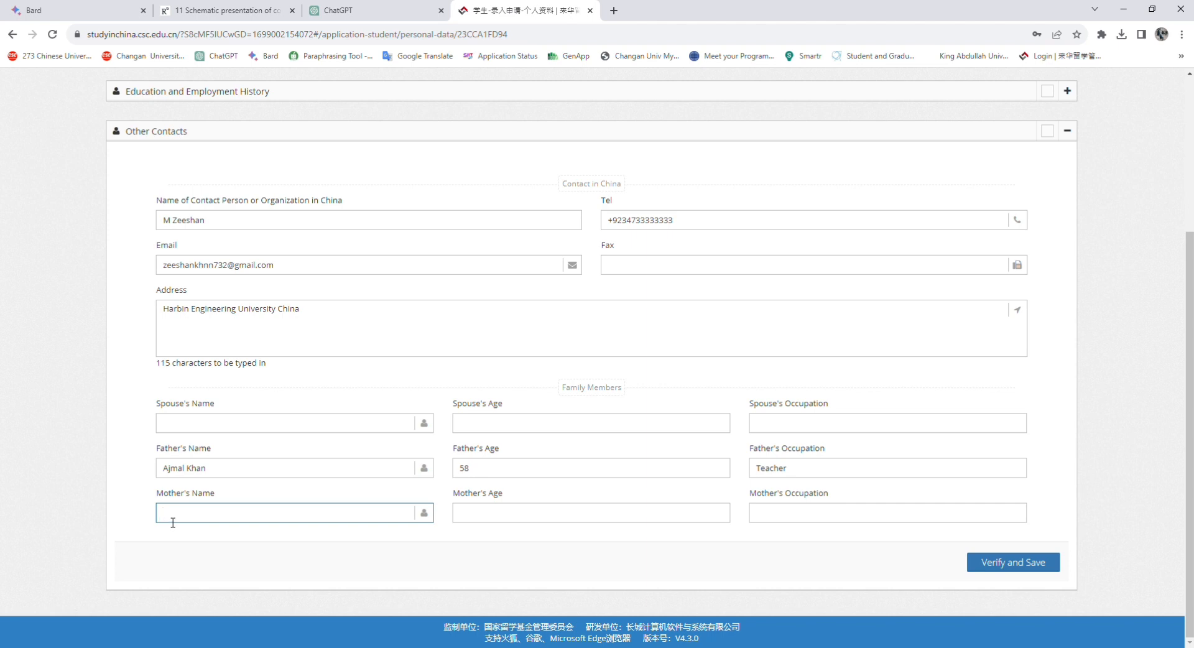
{"action": "type", "text": "AAAA"}
{"action": "left_click", "coordinate": [541, 521]}
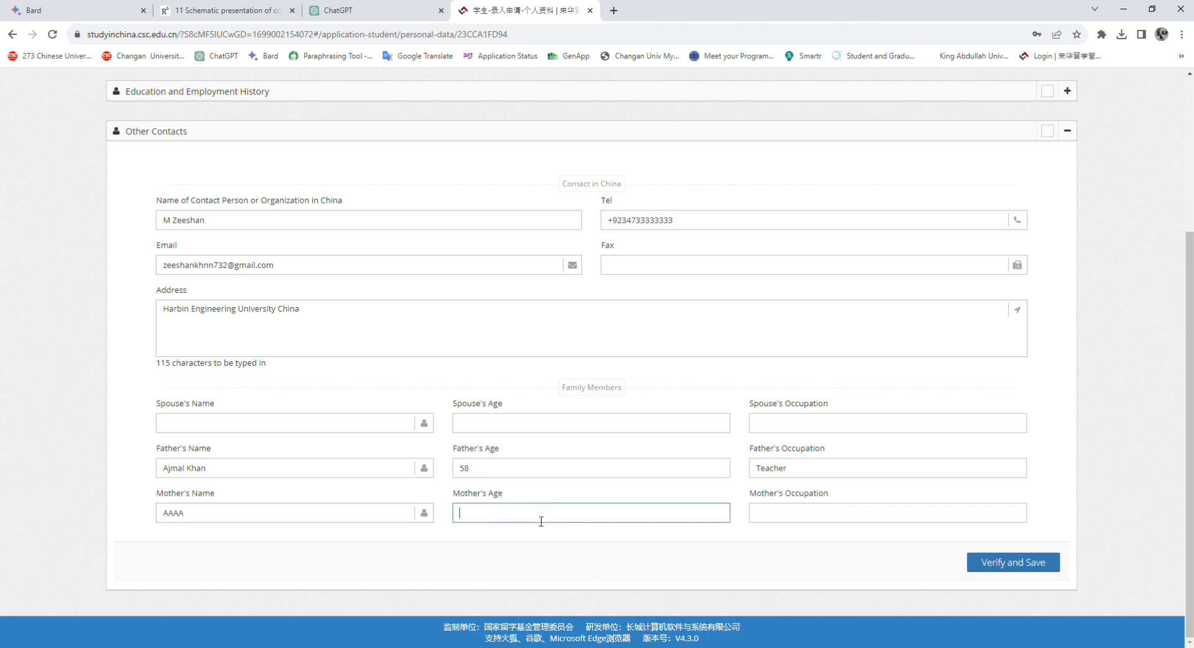
{"action": "type", "text": "50"}
{"action": "left_click", "coordinate": [813, 519]}
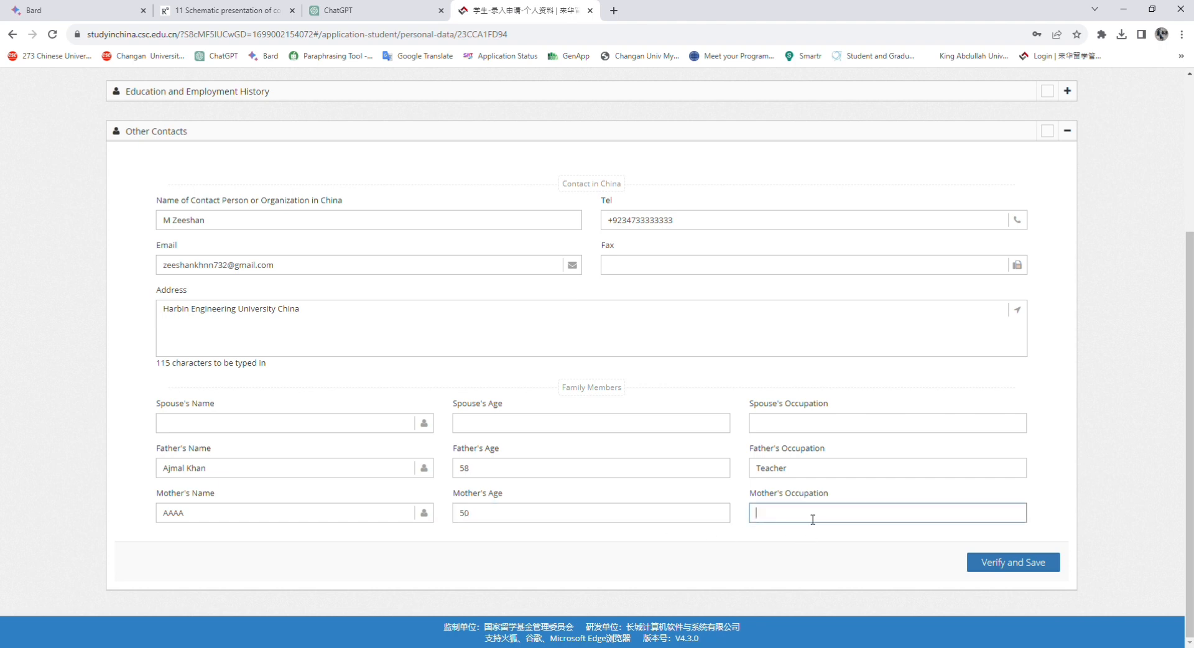
{"action": "type", "text": "House Wife"}
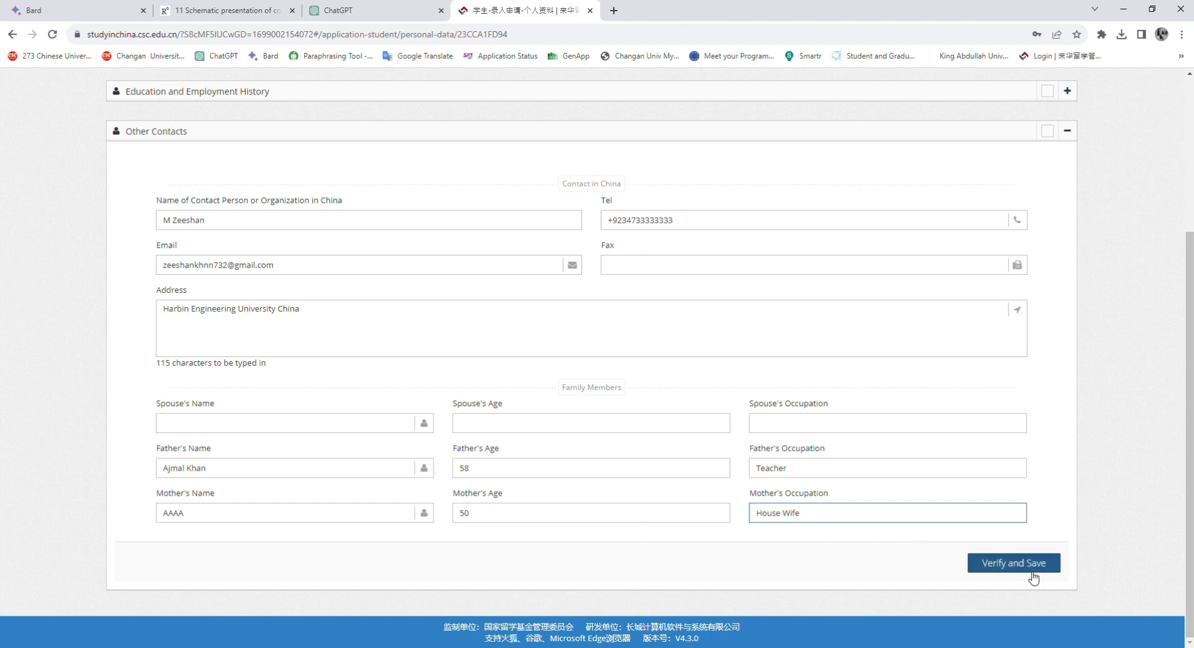
Verify and Save Other Contacts, then Finish to return to Application Status
{"action": "left_click", "coordinate": [1000, 566]}
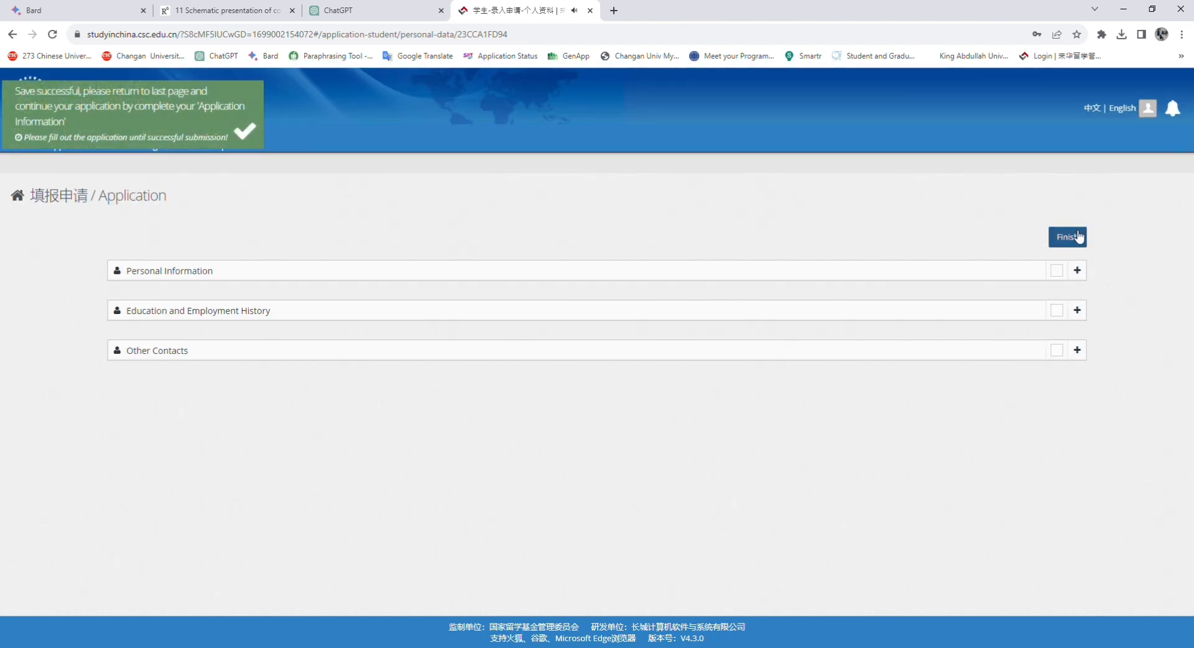
{"action": "left_click", "coordinate": [1076, 238]}
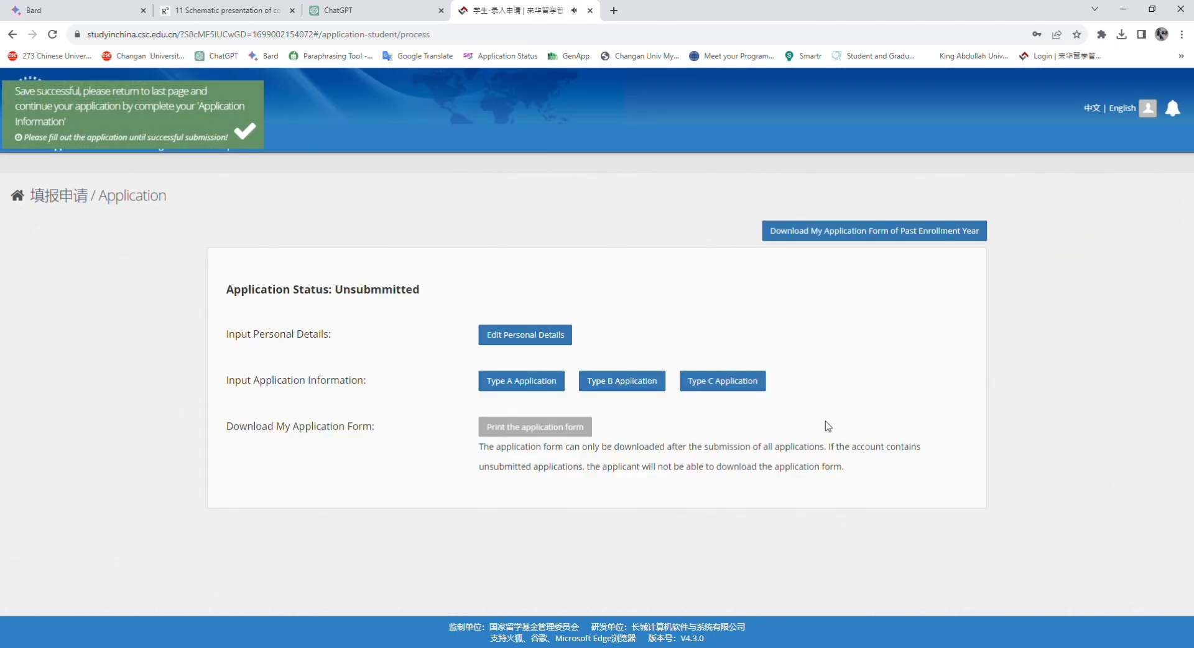
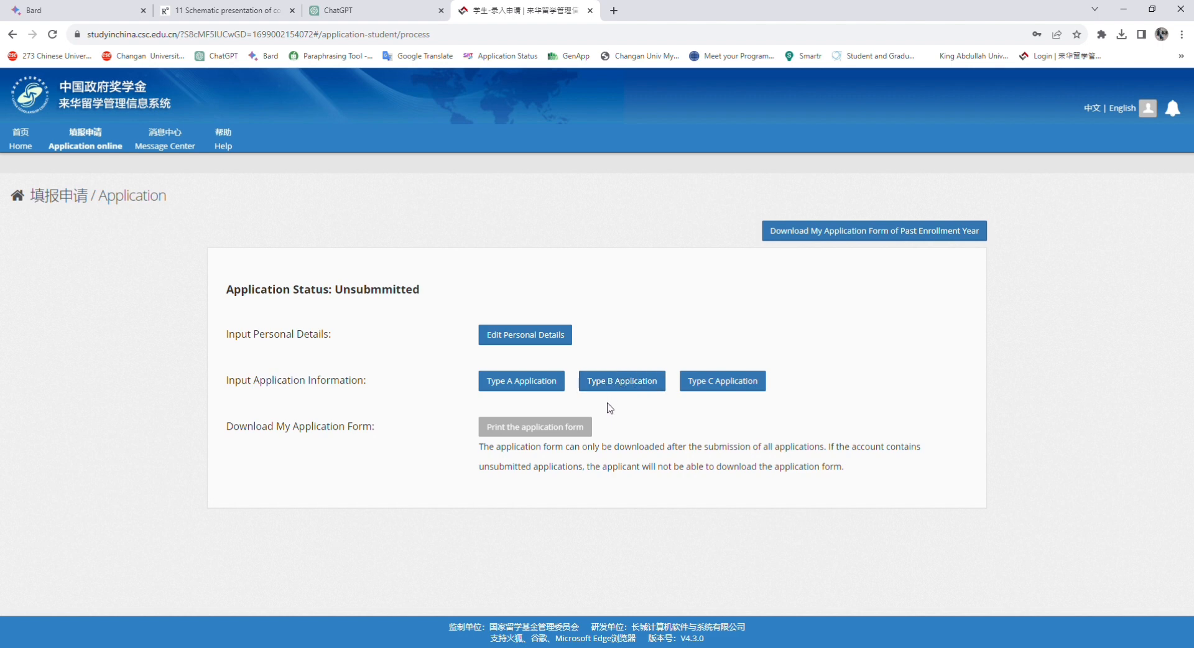
Add a new application under Type B Application to bring up the Language Proficiency and Study Plan form
{"action": "left_click", "coordinate": [629, 388]}
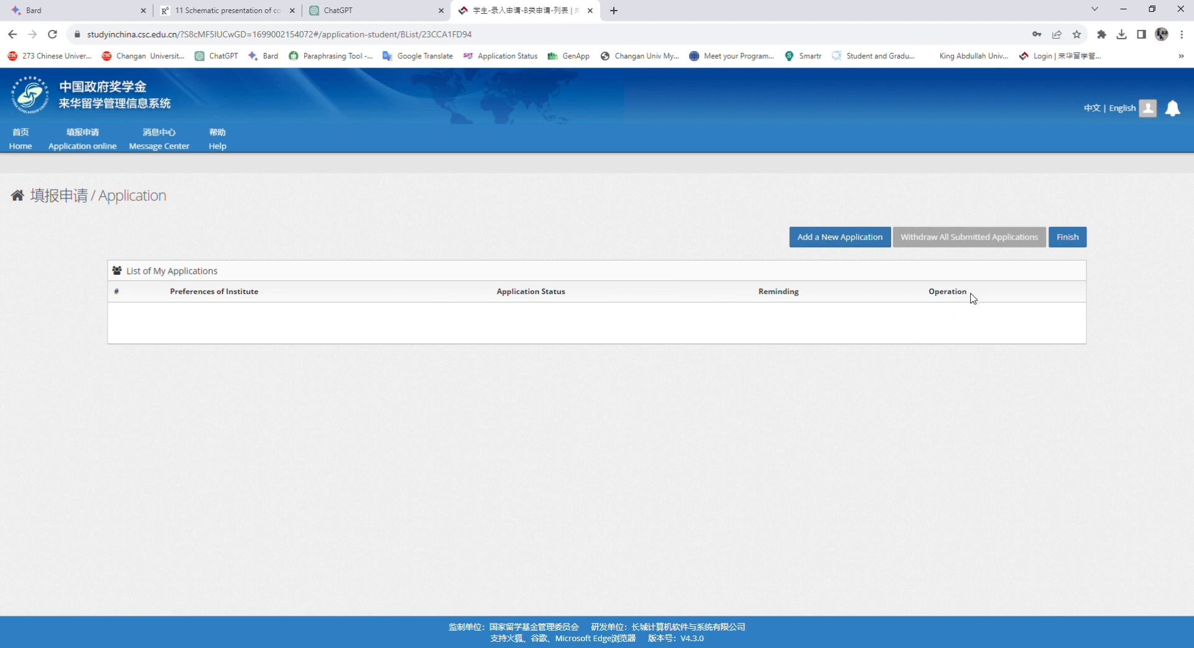
{"action": "left_click", "coordinate": [856, 242]}
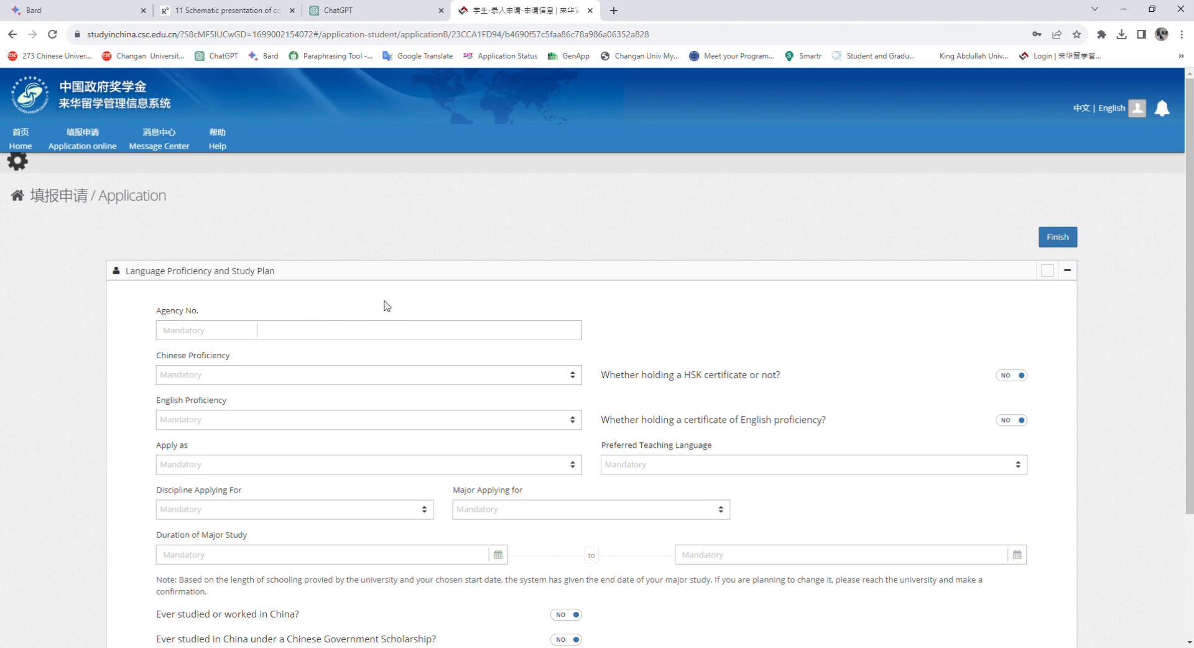
{"action": "scroll", "coordinate": [398, 310], "scroll_direction": "down", "scroll_amount": 3}
{"action": "scroll", "coordinate": [401, 310], "scroll_direction": "up", "scroll_amount": 3}
In a new tab, search for 'csc updated university list 2023 csc guide official'
{"action": "key", "text": "ctrl+t"}
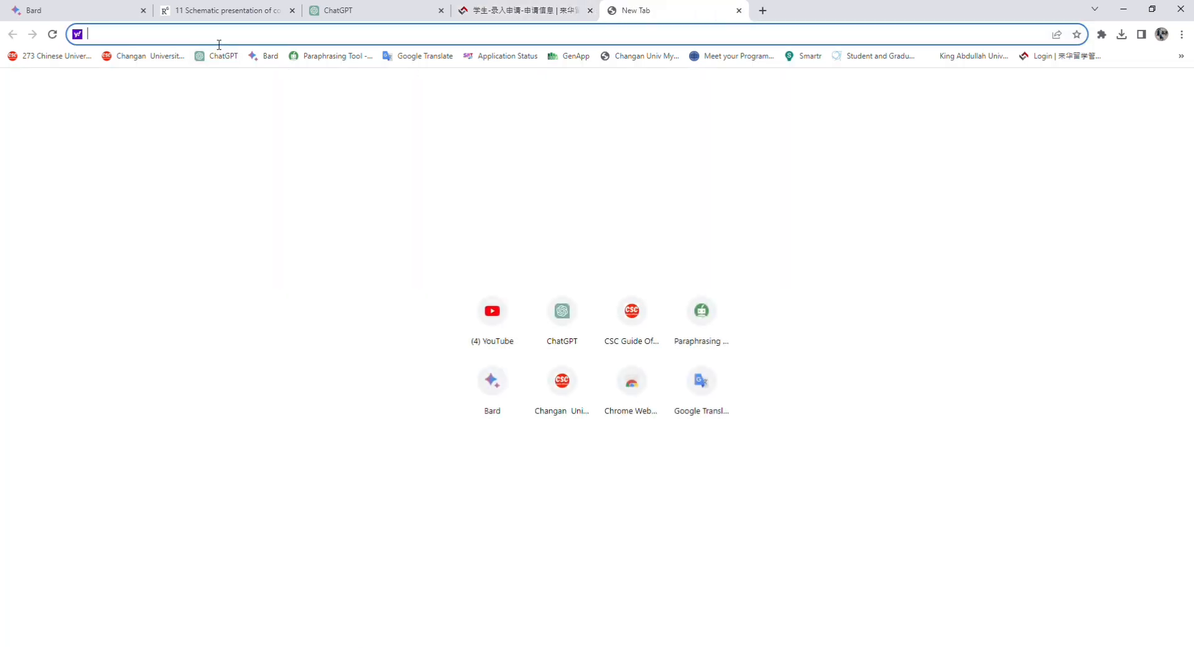
{"action": "type", "text": "csc"}
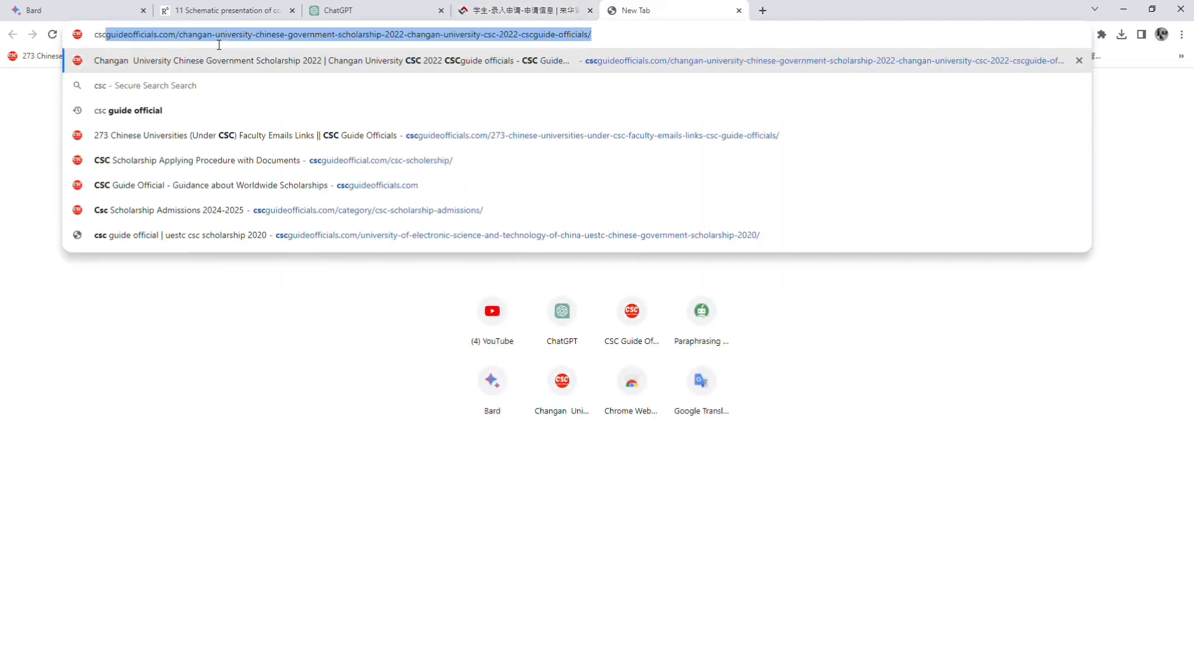
{"action": "type", "text": " upda"}
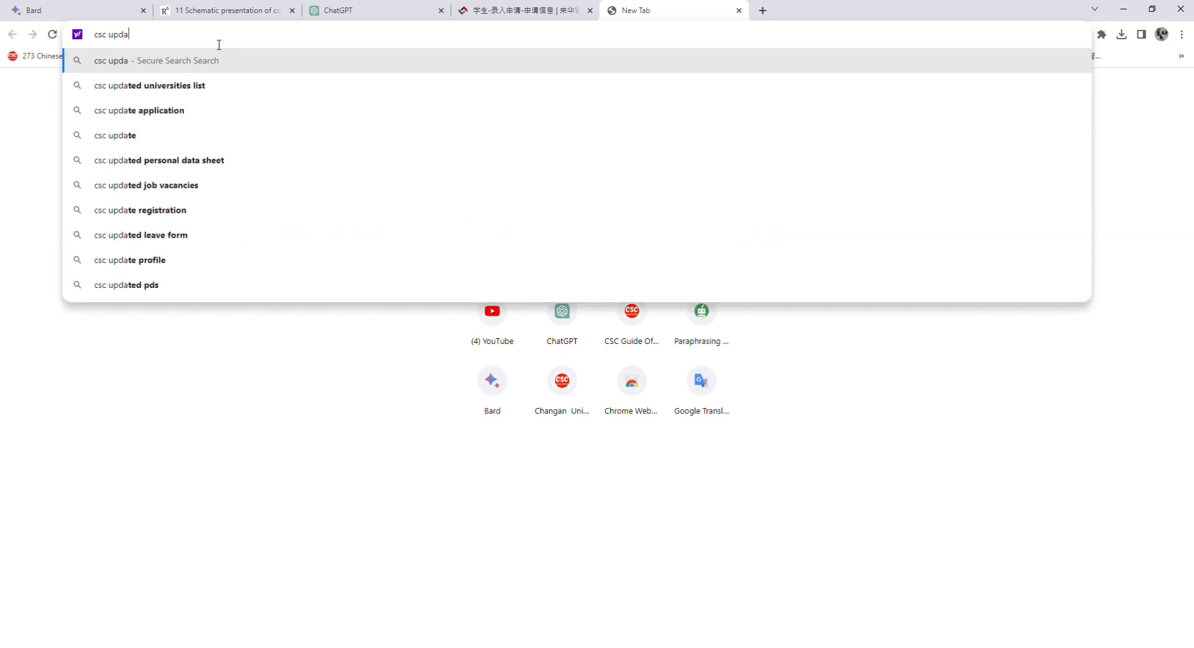
{"action": "type", "text": "ted"}
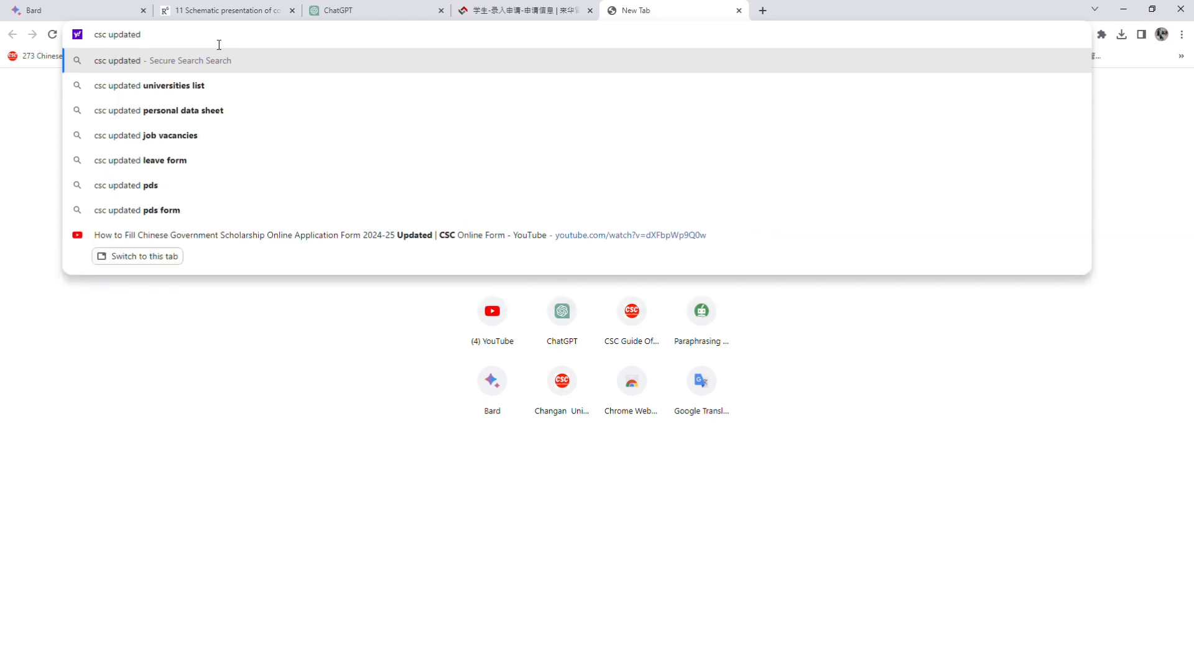
{"action": "type", "text": " uni"}
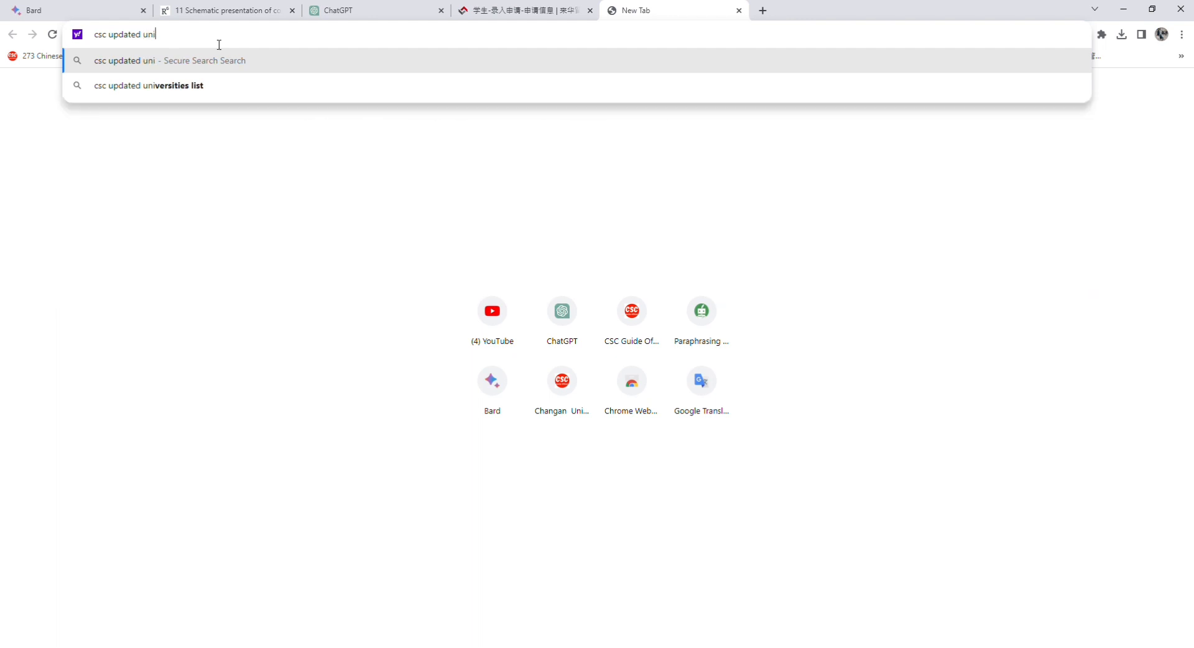
{"action": "type", "text": "versit"}
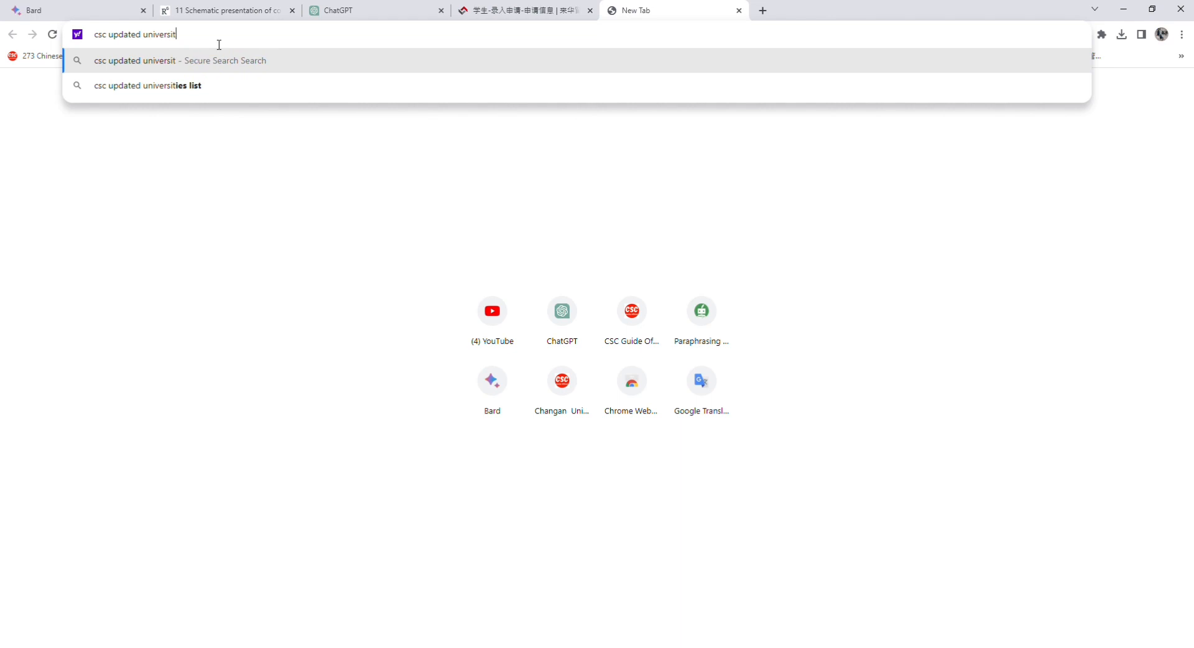
{"action": "type", "text": "y l"}
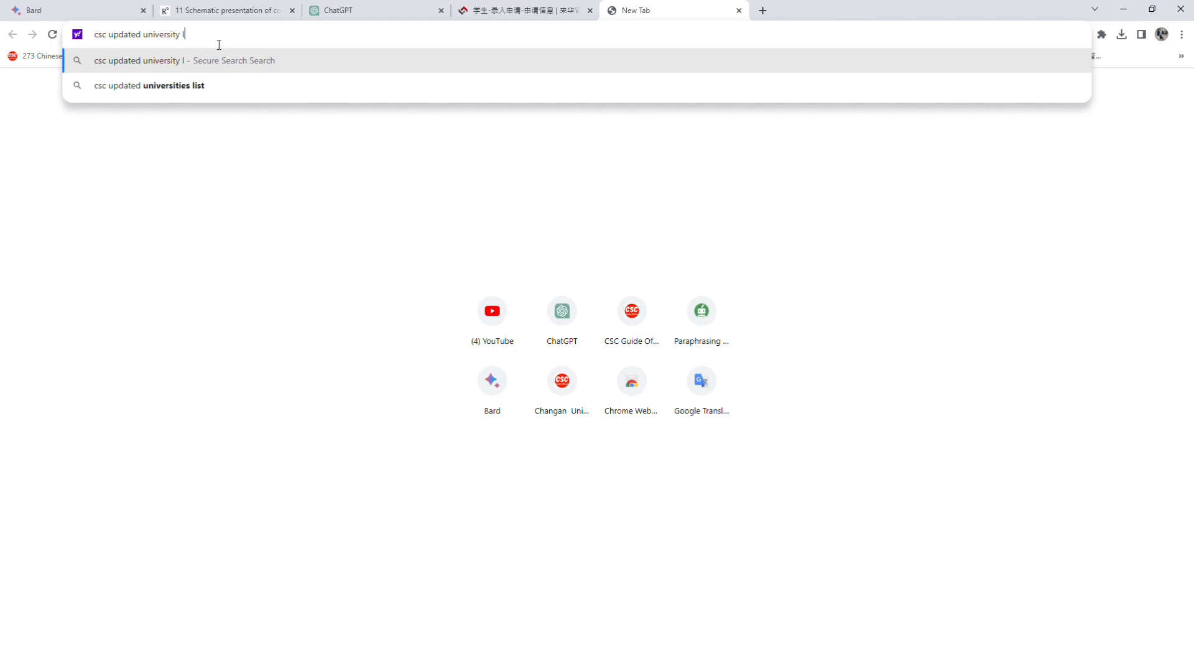
{"action": "type", "text": "ist 20"}
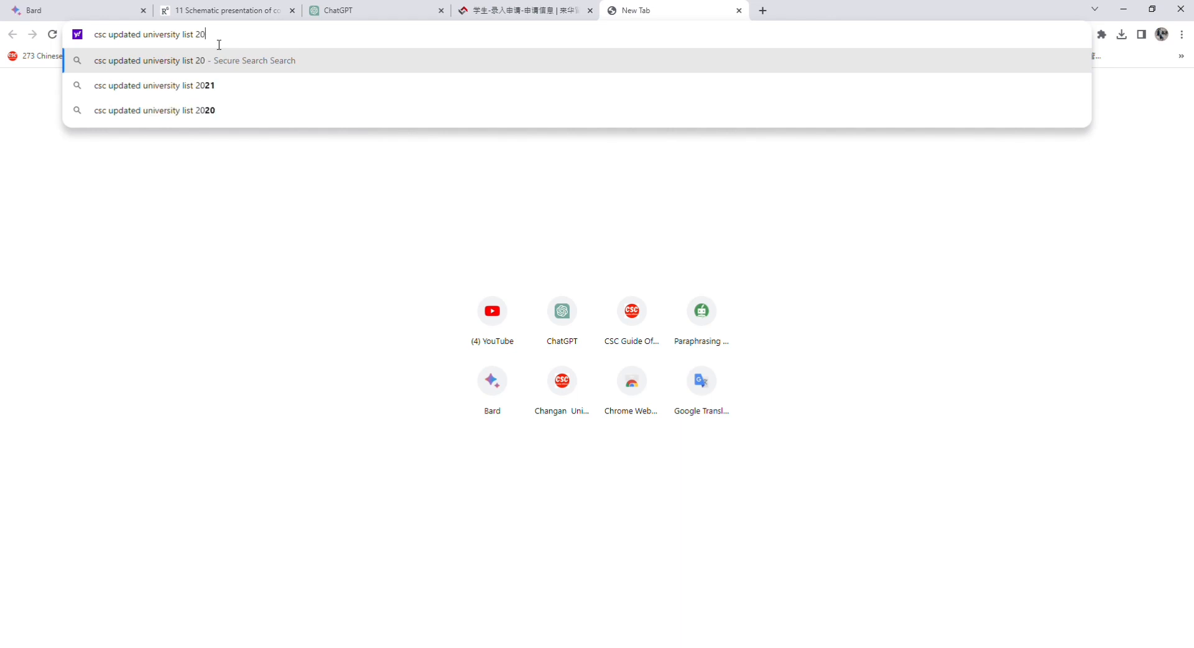
{"action": "type", "text": "23"}
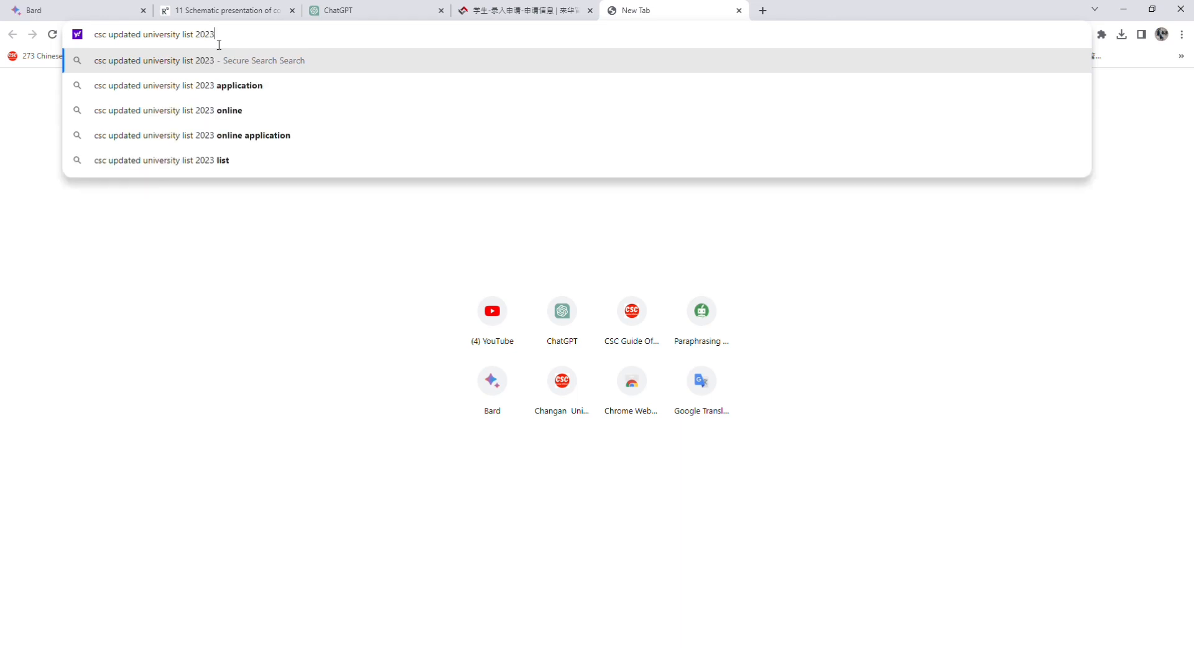
{"action": "type", "text": " csc"}
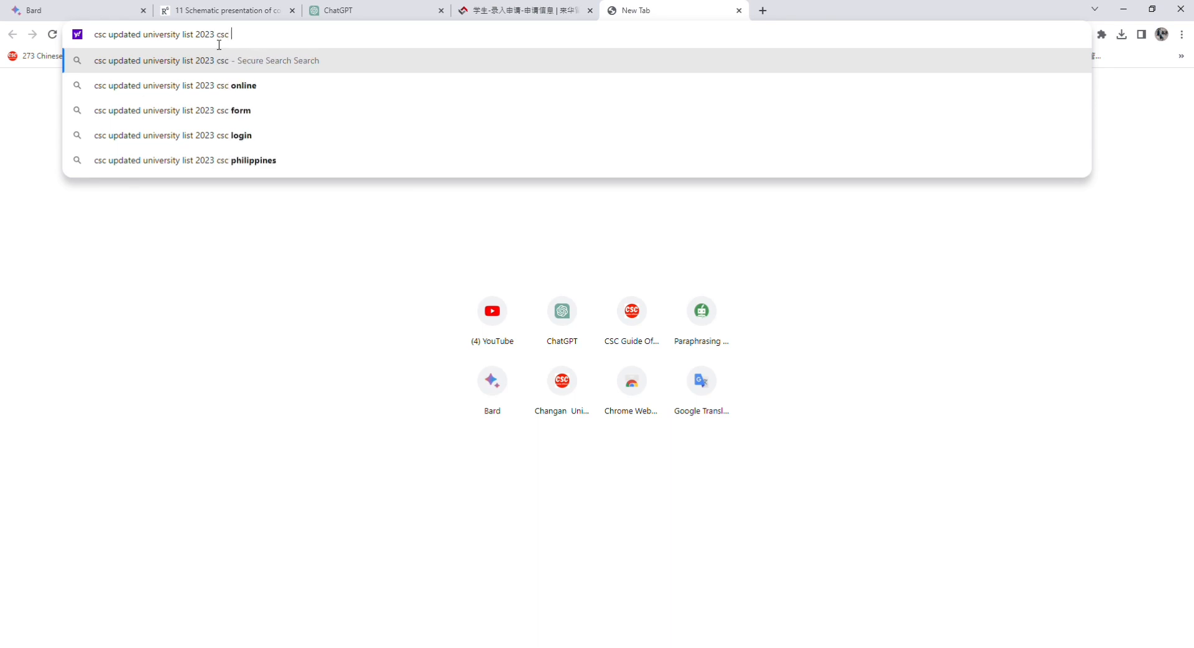
{"action": "type", "text": "gu"}
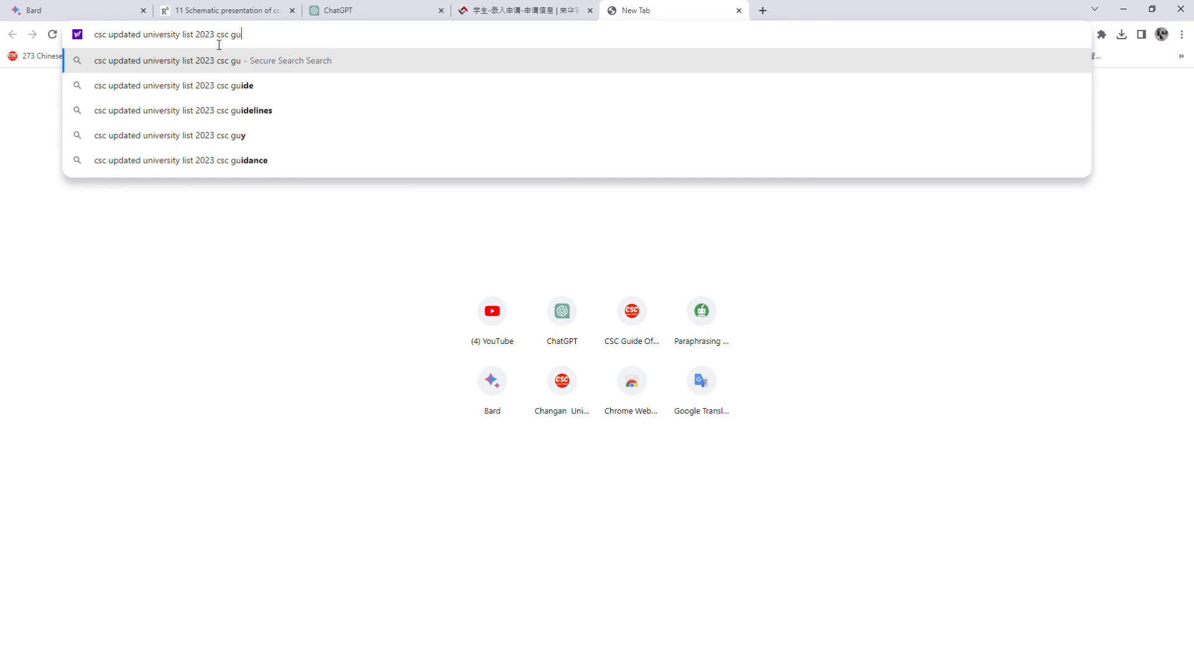
{"action": "type", "text": "ide off"}
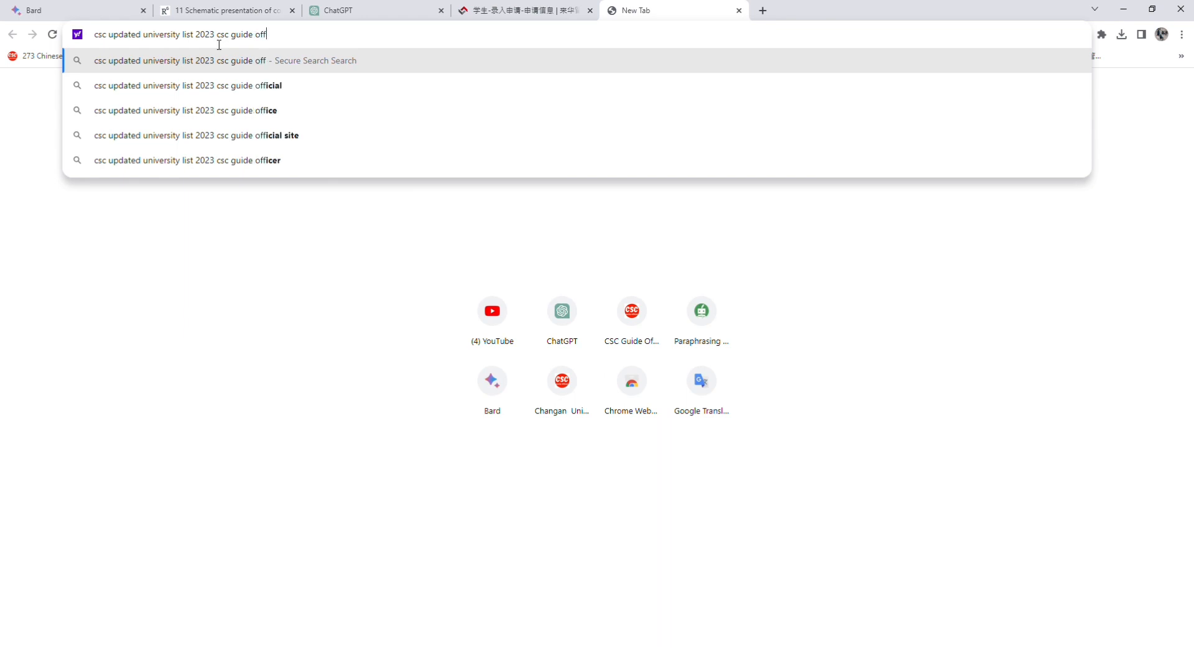
{"action": "left_click", "coordinate": [230, 87]}
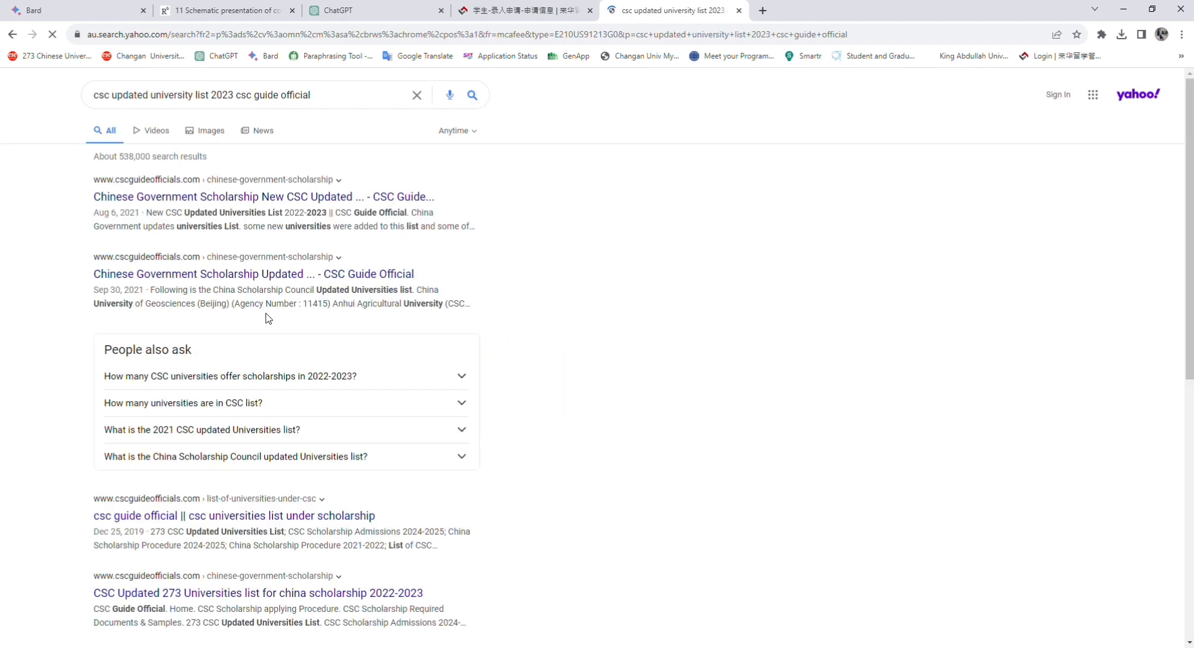
Open the CSC Guide Official updated universities article and scroll to Harbin Engineering University
{"action": "left_click", "coordinate": [297, 197]}
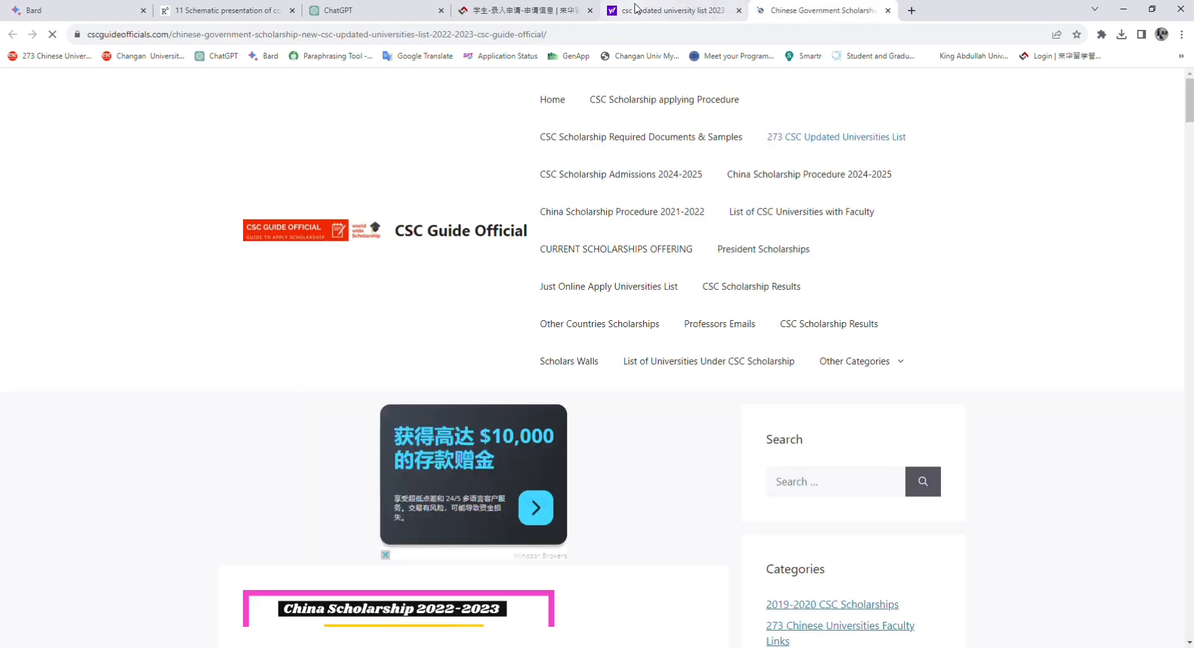
{"action": "scroll", "coordinate": [609, 325], "scroll_direction": "down", "scroll_amount": 3}
{"action": "scroll", "coordinate": [648, 363], "scroll_direction": "down", "scroll_amount": 10}
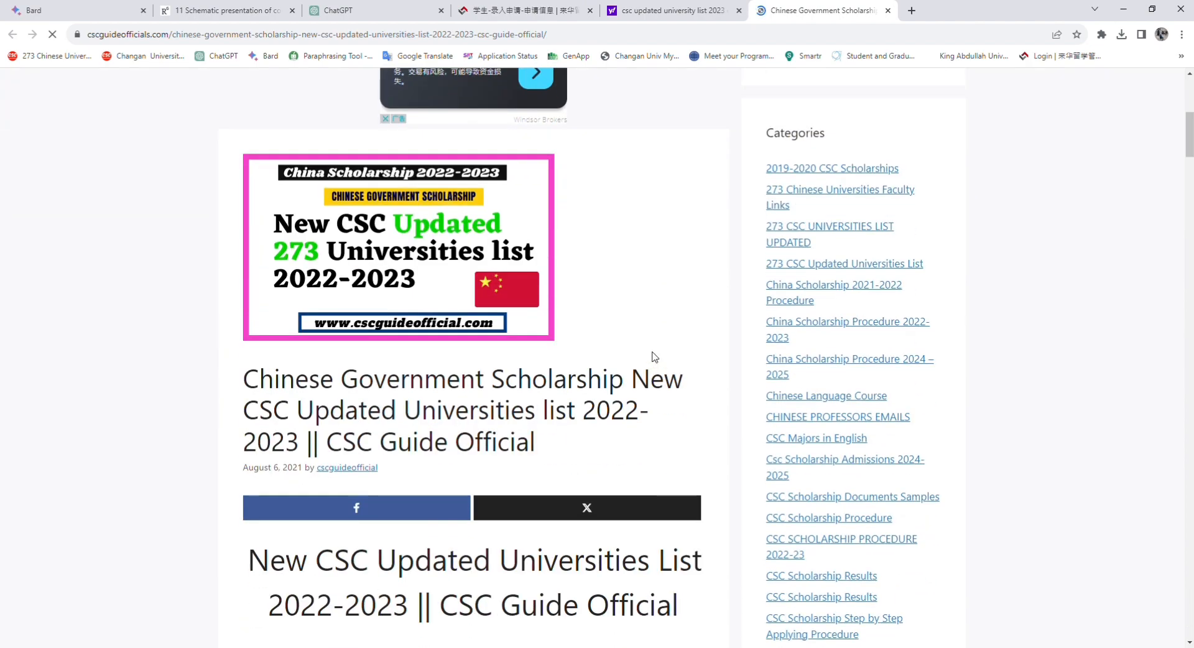
{"action": "scroll", "coordinate": [370, 315], "scroll_direction": "down", "scroll_amount": 6}
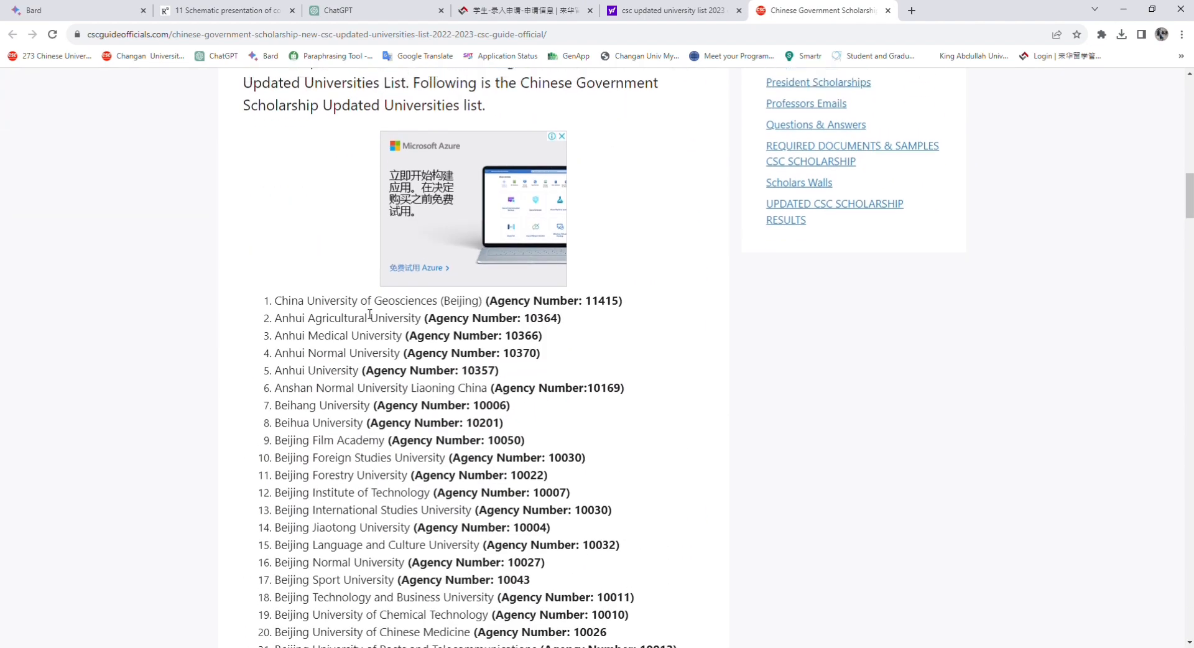
{"action": "scroll", "coordinate": [380, 264], "scroll_direction": "up", "scroll_amount": 9}
{"action": "scroll", "coordinate": [364, 217], "scroll_direction": "up", "scroll_amount": 2}
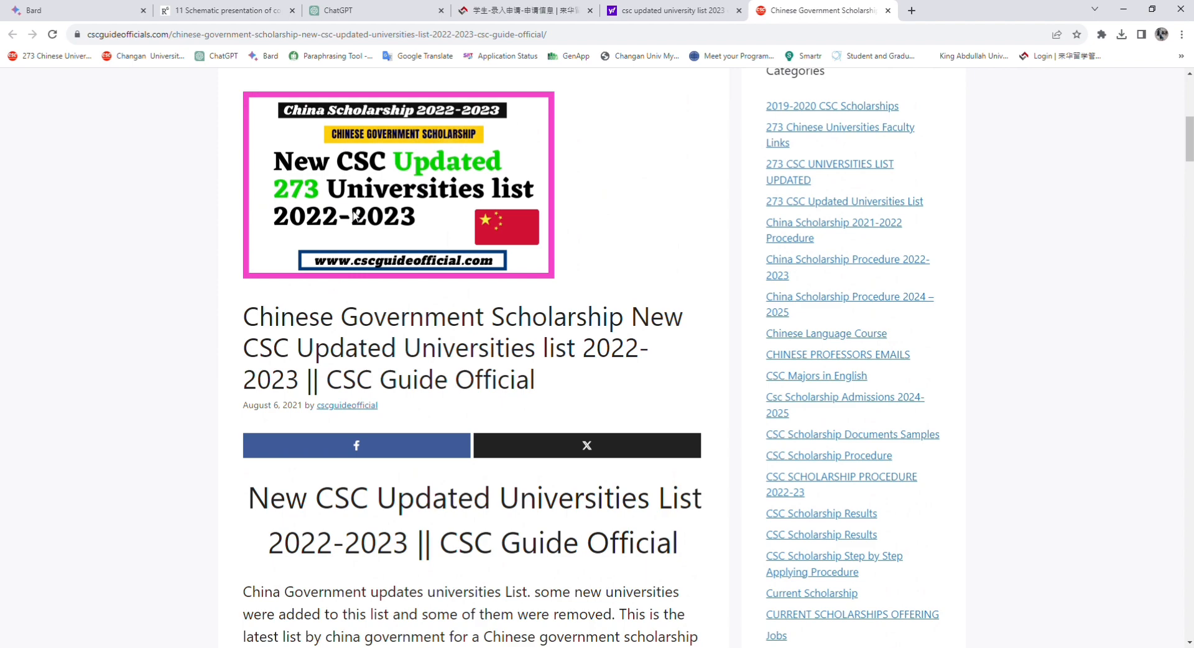
{"action": "scroll", "coordinate": [403, 222], "scroll_direction": "down", "scroll_amount": 14}
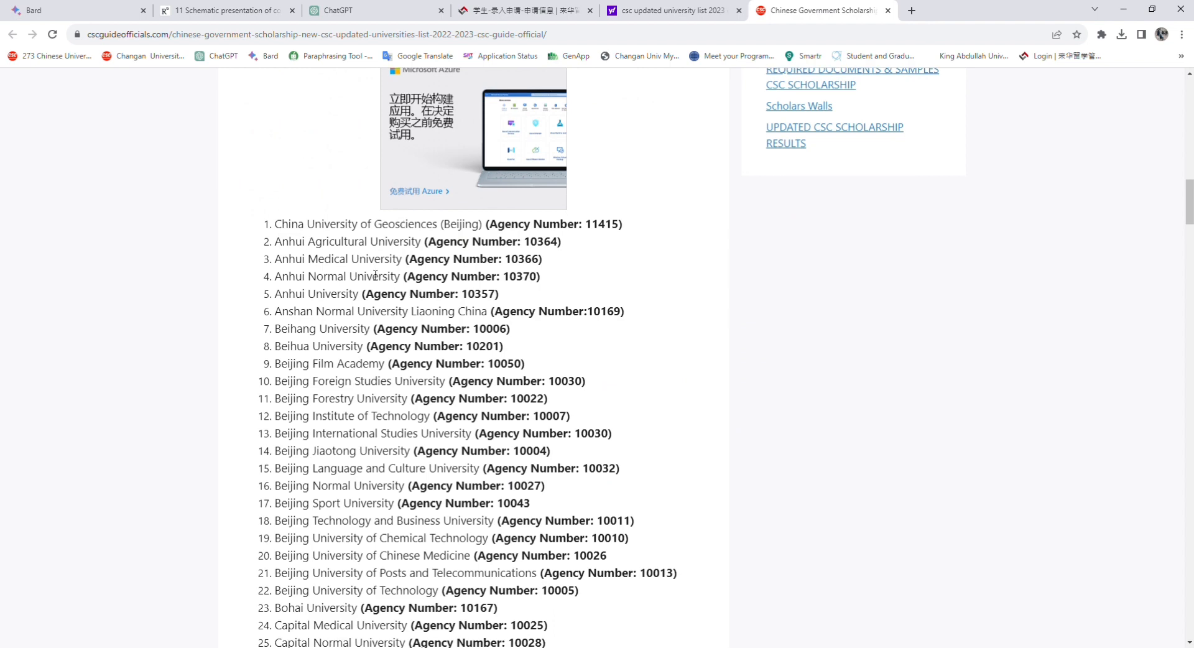
{"action": "scroll", "coordinate": [372, 292], "scroll_direction": "down", "scroll_amount": 5}
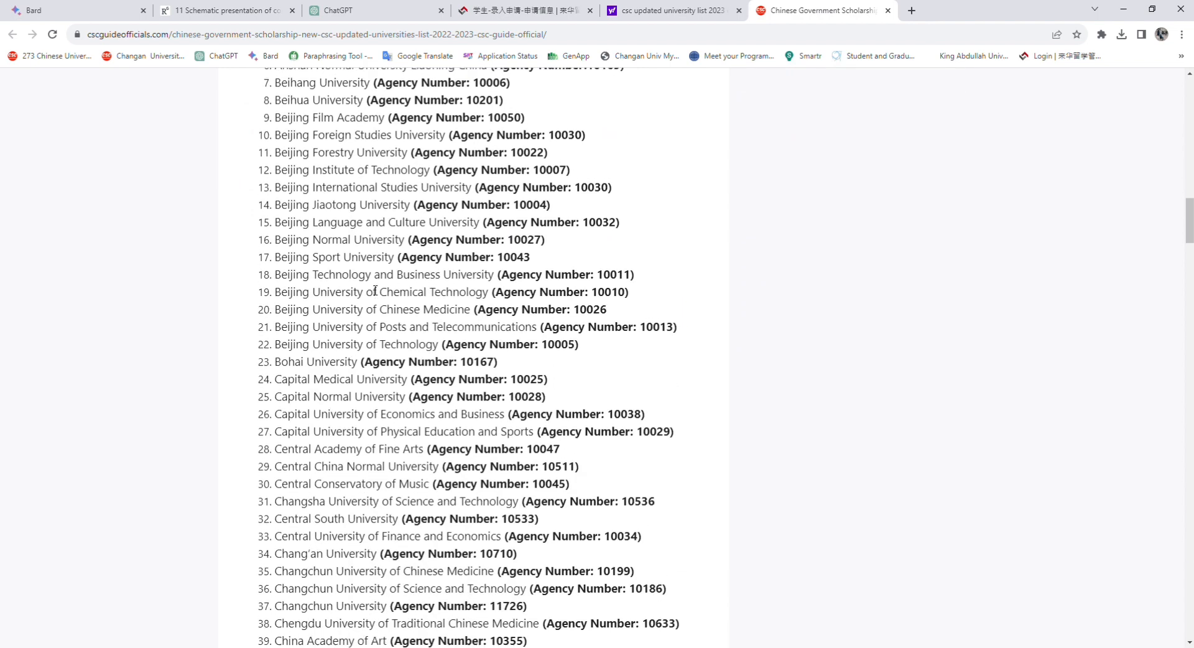
{"action": "scroll", "coordinate": [375, 290], "scroll_direction": "down", "scroll_amount": 1}
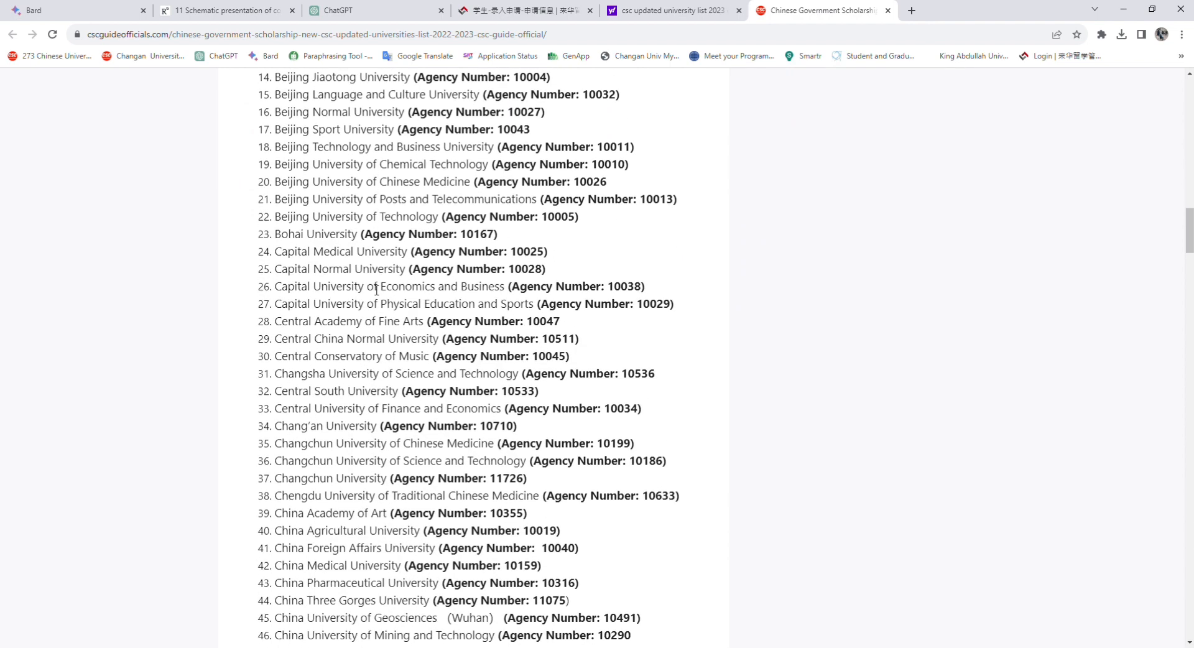
{"action": "scroll", "coordinate": [385, 286], "scroll_direction": "down", "scroll_amount": 8}
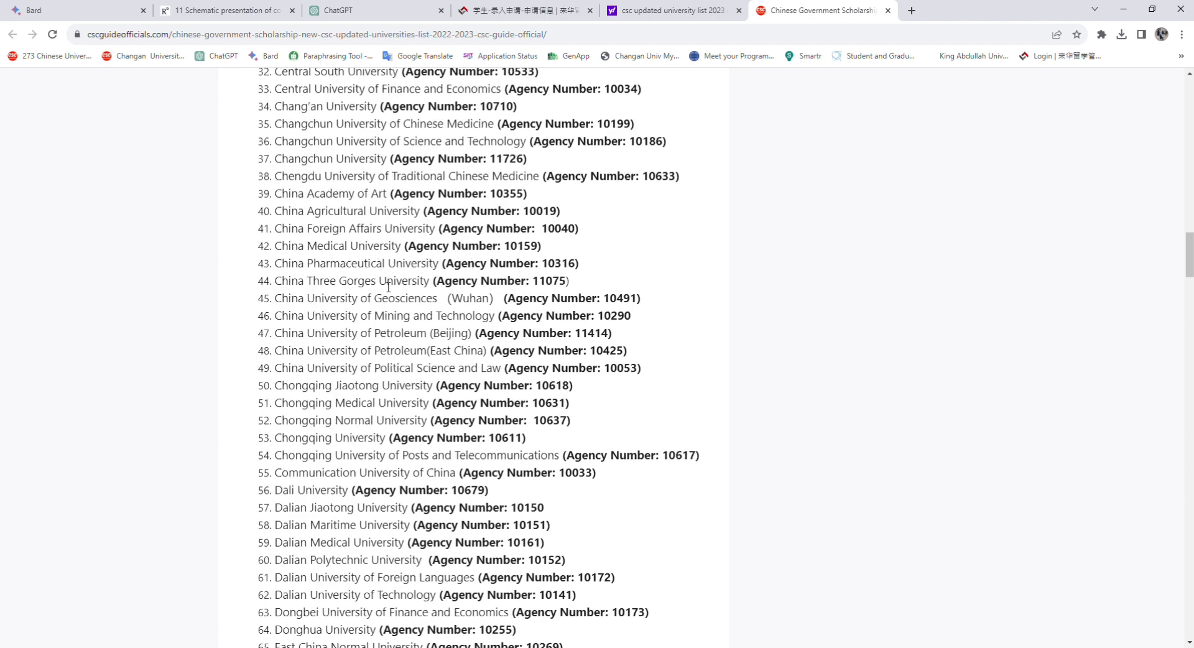
{"action": "scroll", "coordinate": [388, 287], "scroll_direction": "down", "scroll_amount": 5}
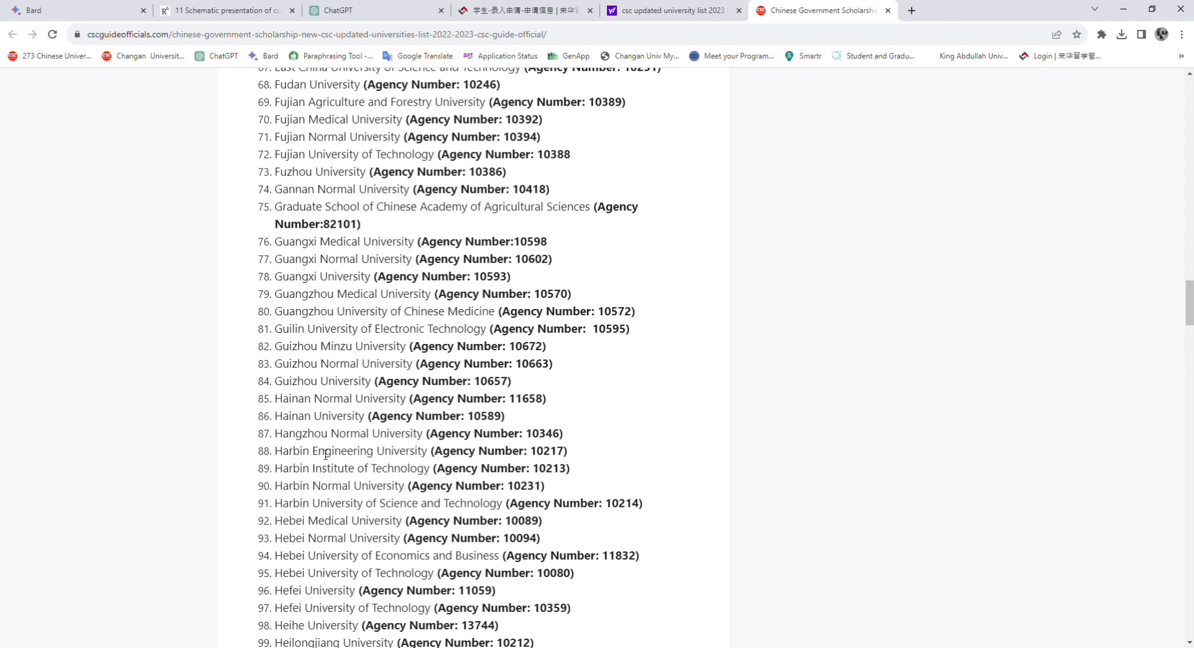
{"action": "scroll", "coordinate": [401, 538], "scroll_direction": "down", "scroll_amount": 3}
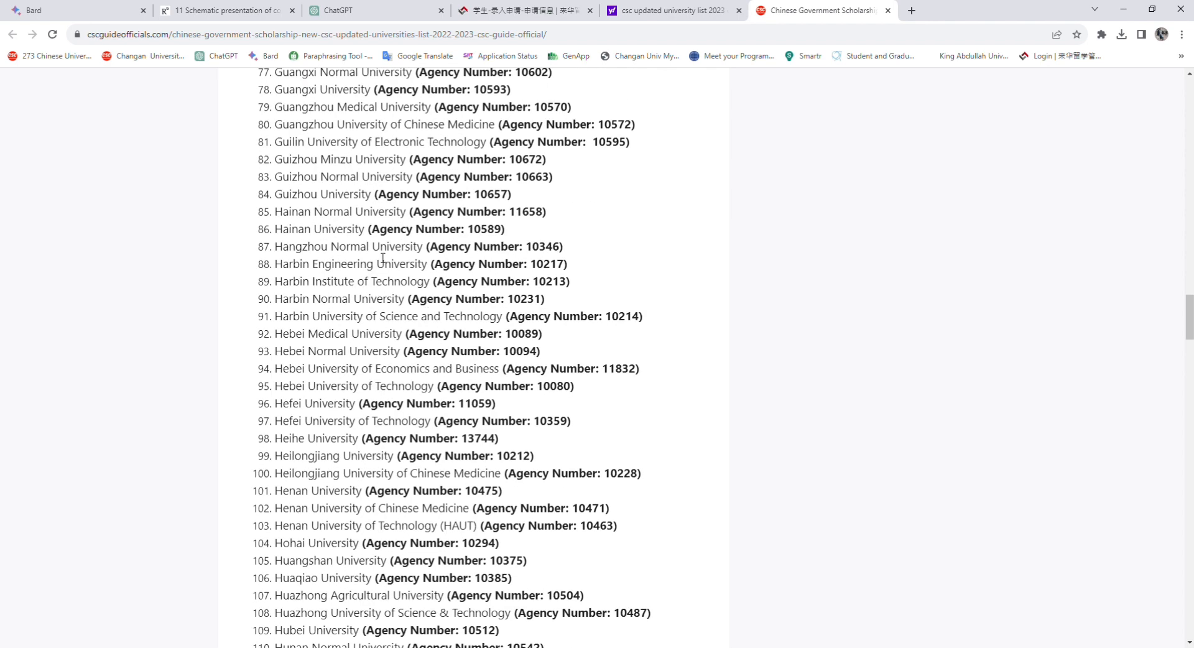
Select Harbin Engineering University's agency number 10217 and return to the form's Agency No. field
{"action": "left_click_drag", "start_coordinate": [530, 265], "coordinate": [567, 267]}
{"action": "key", "text": "ctrl+c"}
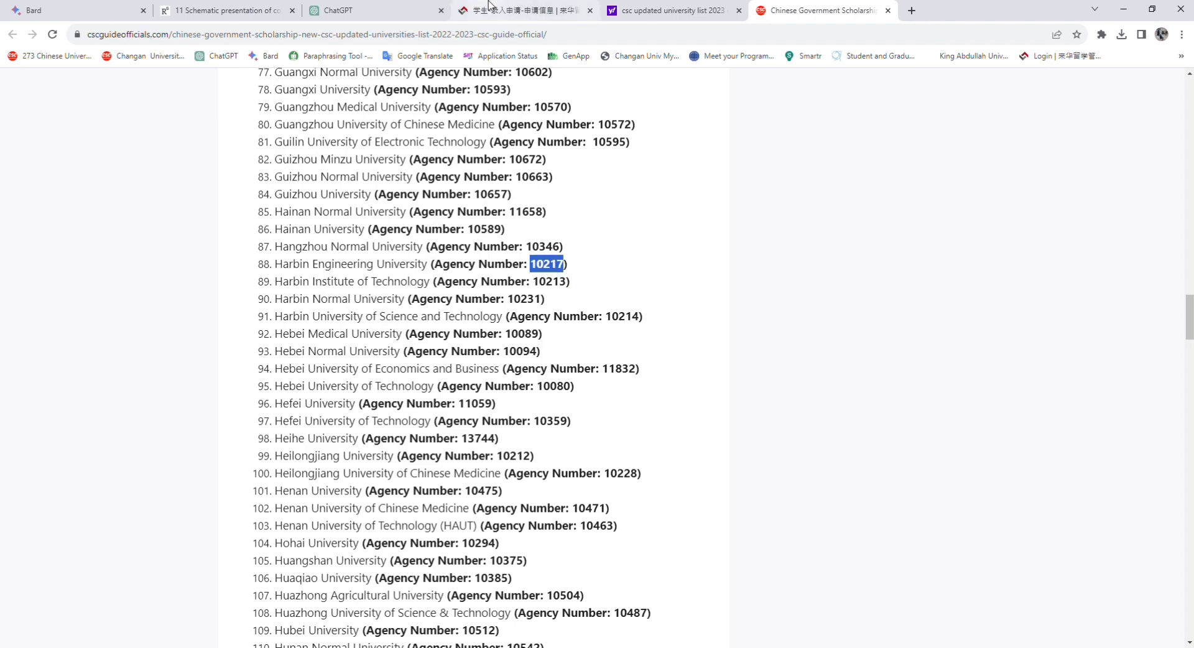
{"action": "left_click", "coordinate": [472, 8]}
{"action": "left_click", "coordinate": [241, 324]}
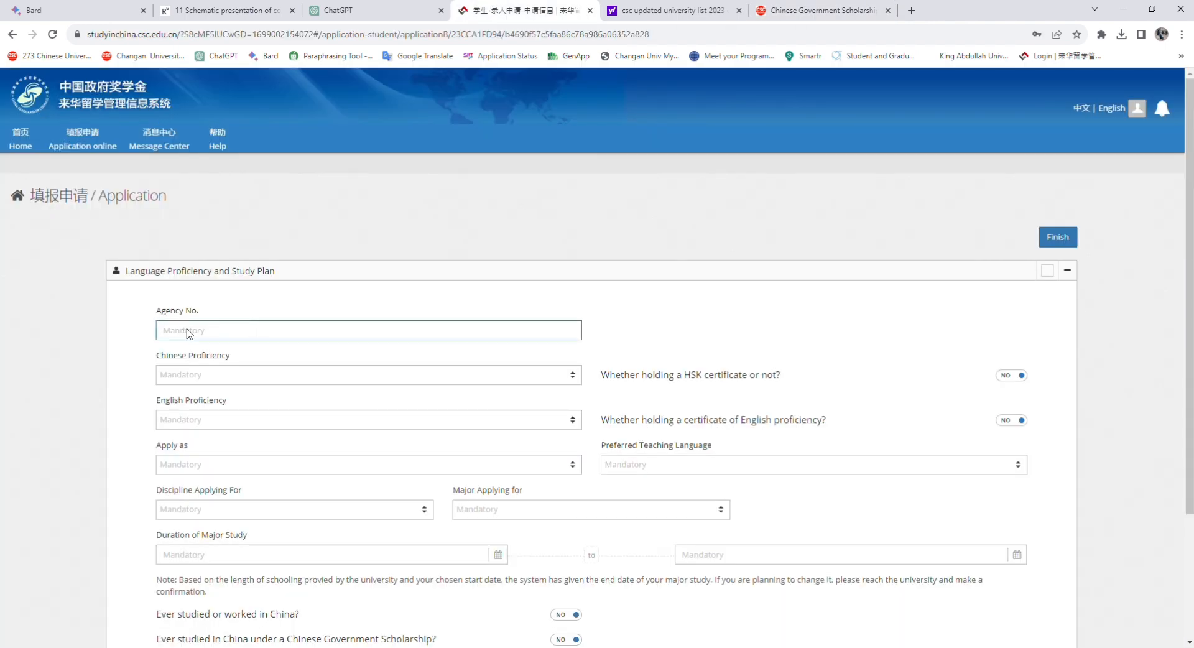
{"action": "key", "text": "ctrl+v"}
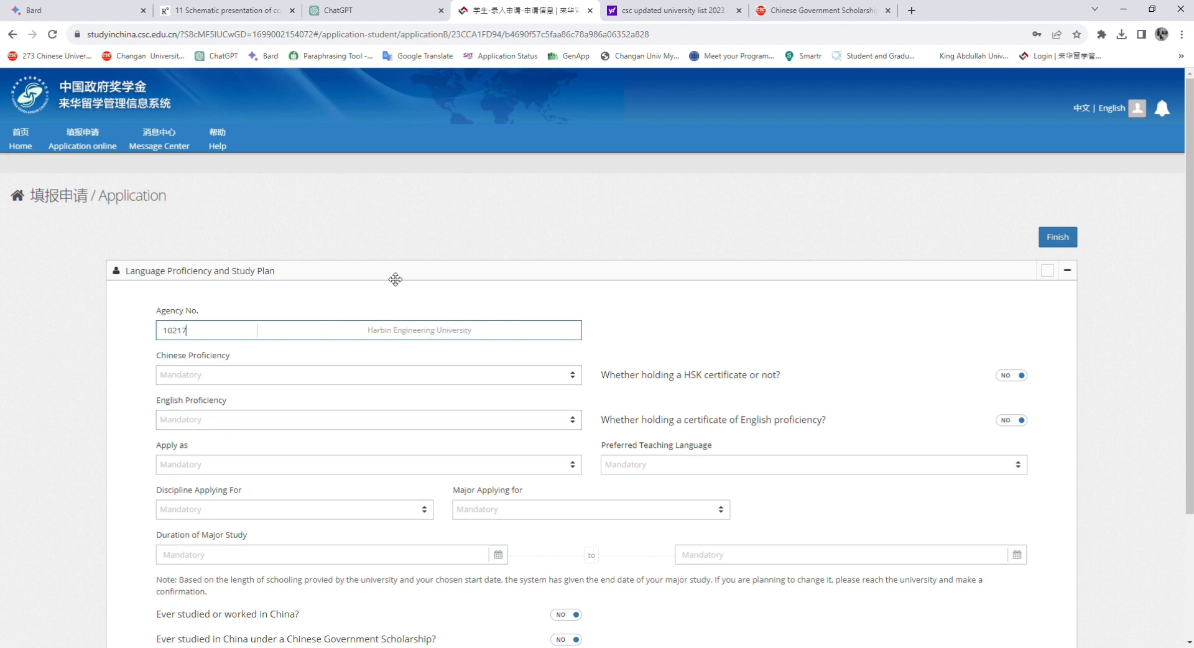
{"action": "left_click", "coordinate": [336, 347]}
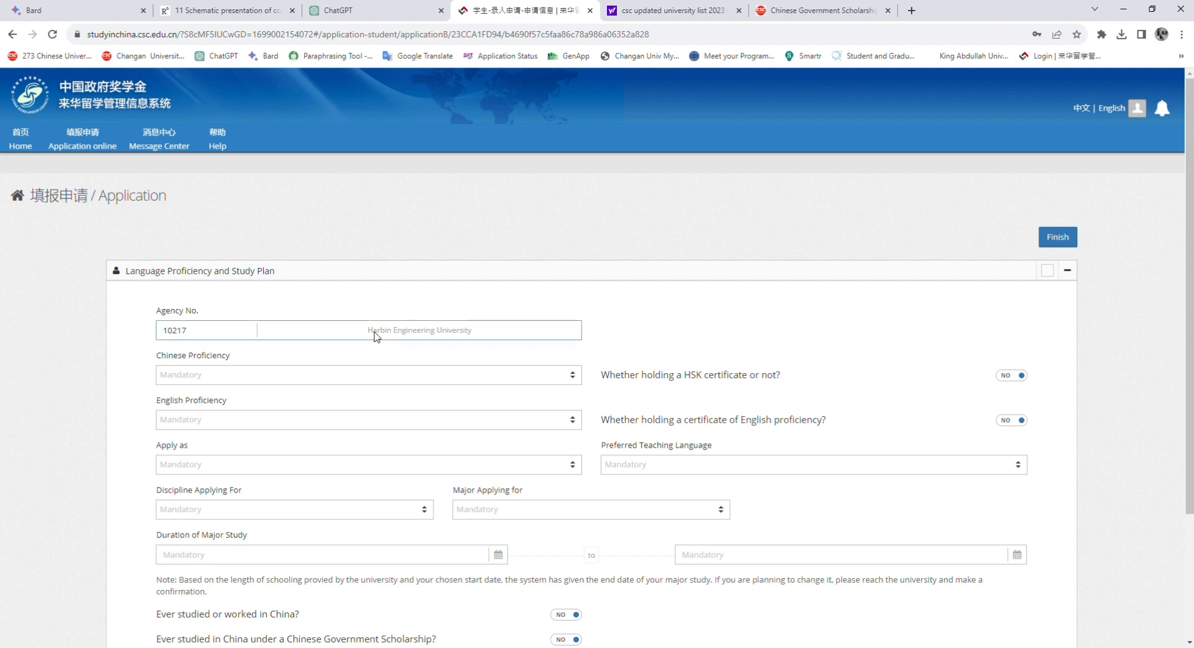
{"action": "left_click", "coordinate": [238, 339]}
{"action": "key", "text": "BackSpace"}
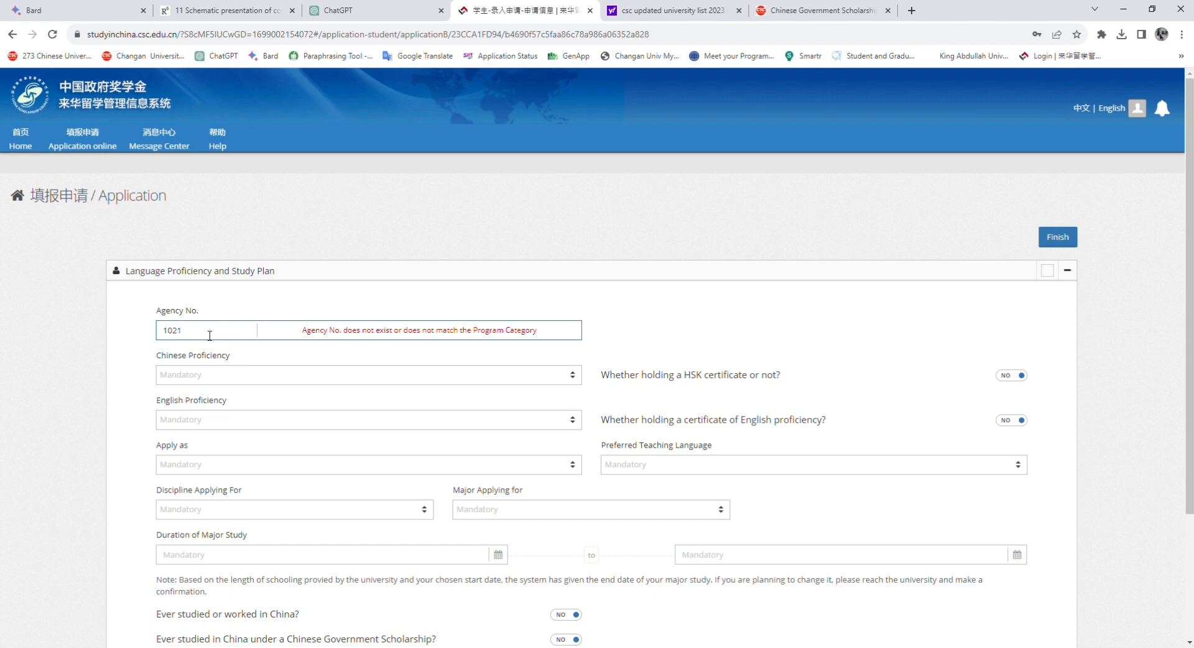
{"action": "left_click", "coordinate": [856, 5]}
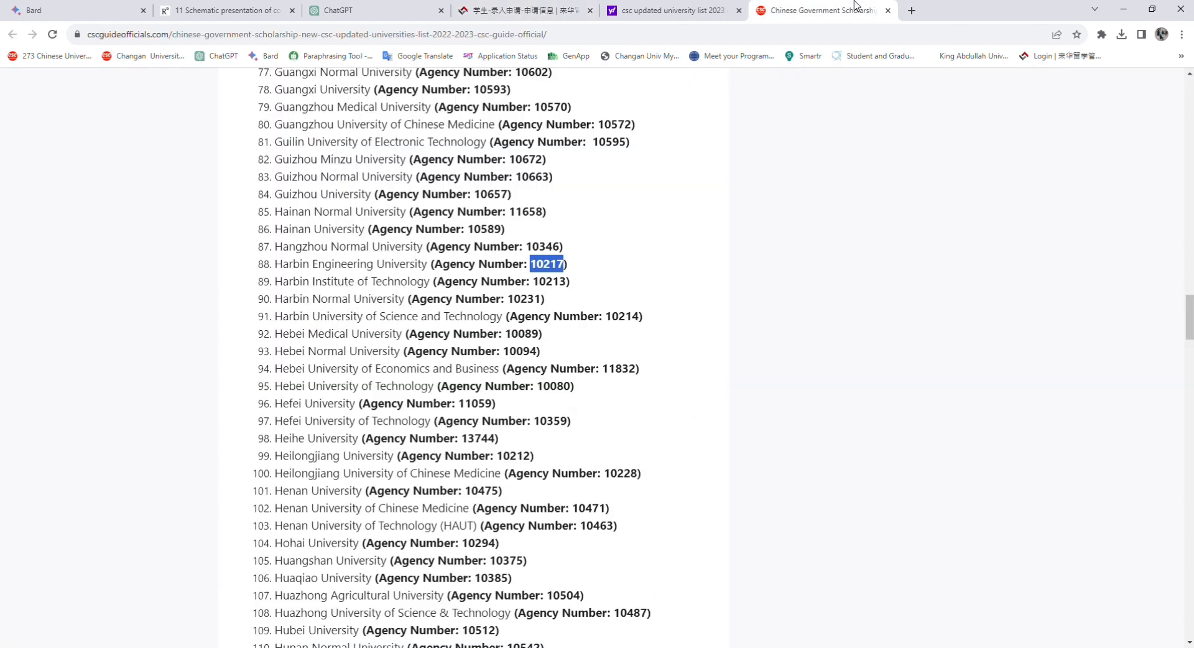
{"action": "left_click", "coordinate": [524, 9]}
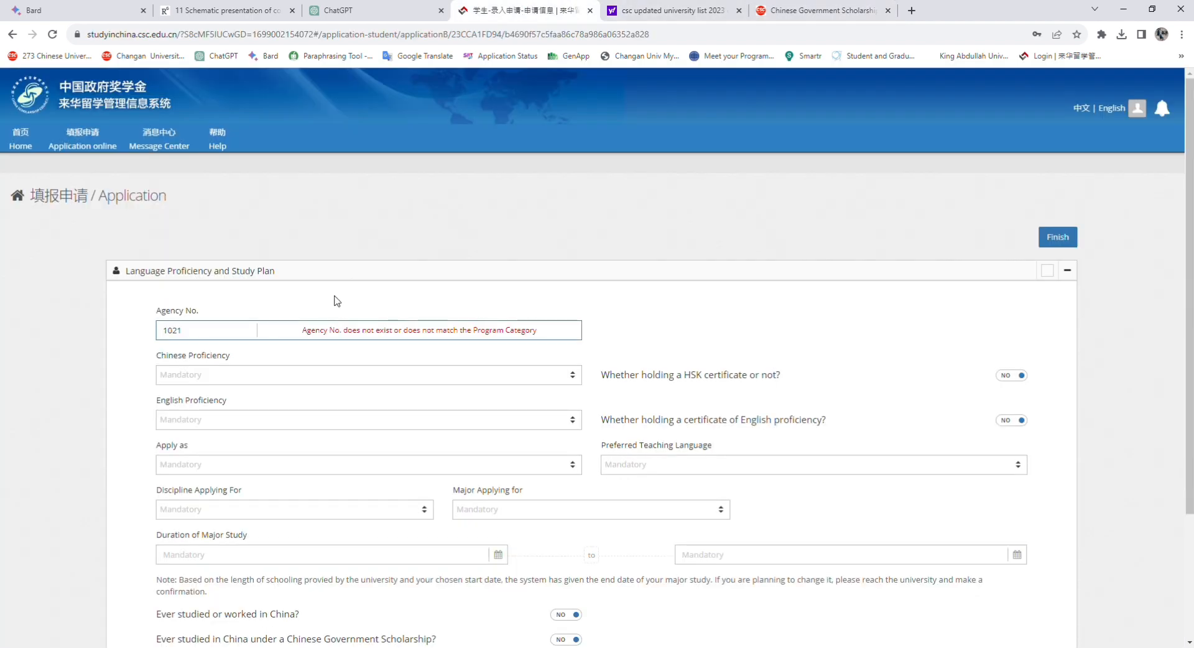
{"action": "type", "text": "7"}
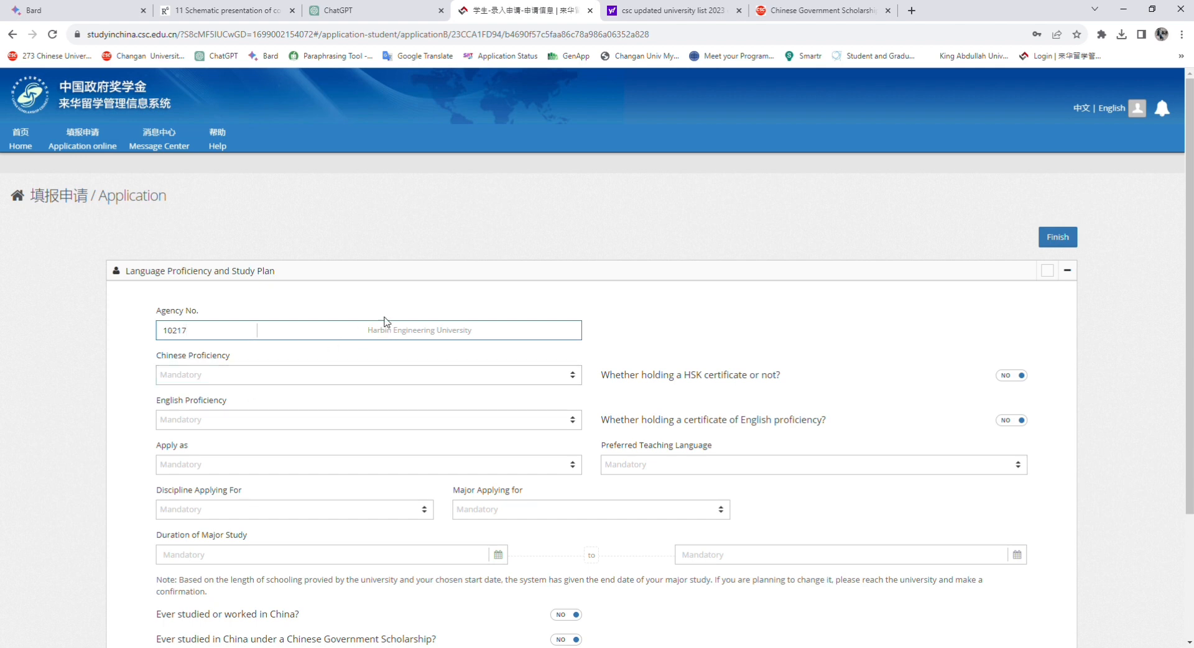
Set Chinese proficiency to None and English to Excellent, and apply as Master's Degree
{"action": "scroll", "coordinate": [784, 321], "scroll_direction": "down", "scroll_amount": 1}
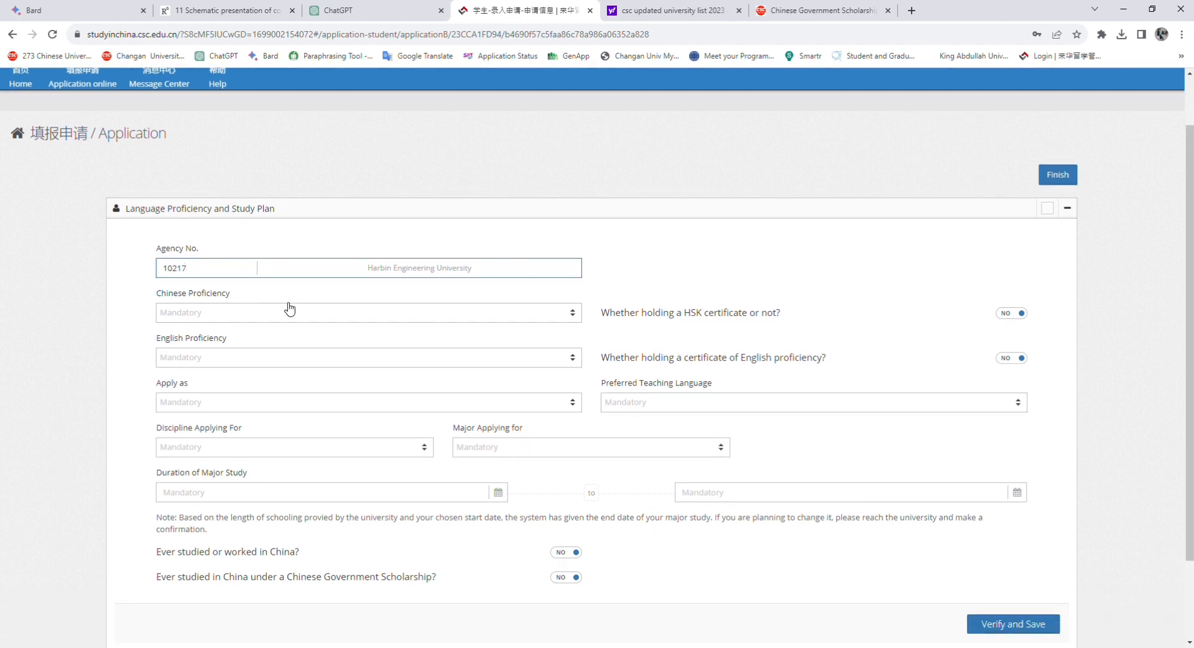
{"action": "left_click", "coordinate": [223, 312]}
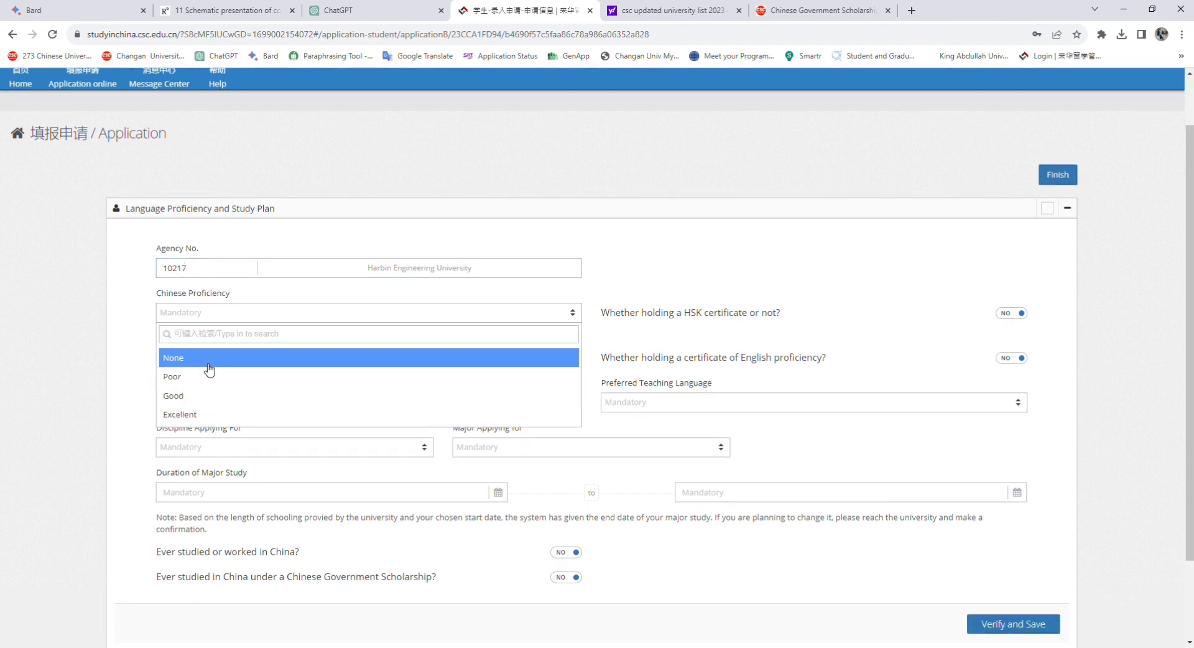
{"action": "left_click", "coordinate": [225, 358]}
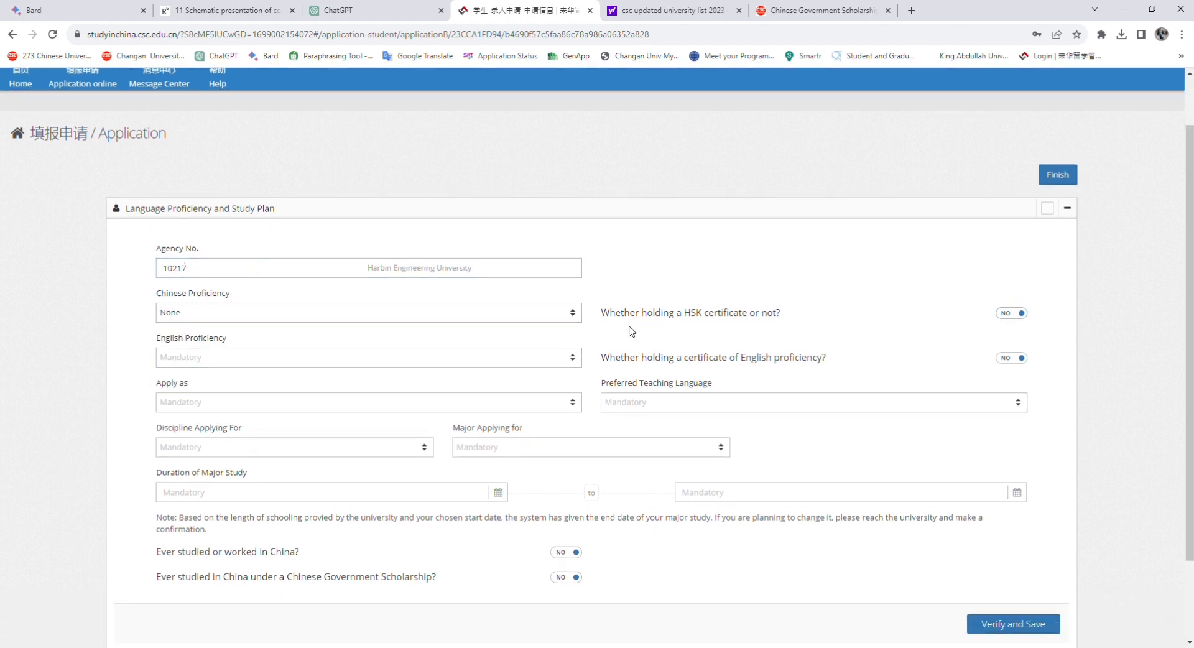
{"action": "left_click", "coordinate": [298, 359]}
{"action": "left_click", "coordinate": [245, 460]}
{"action": "scroll", "coordinate": [324, 373], "scroll_direction": "down", "scroll_amount": 1}
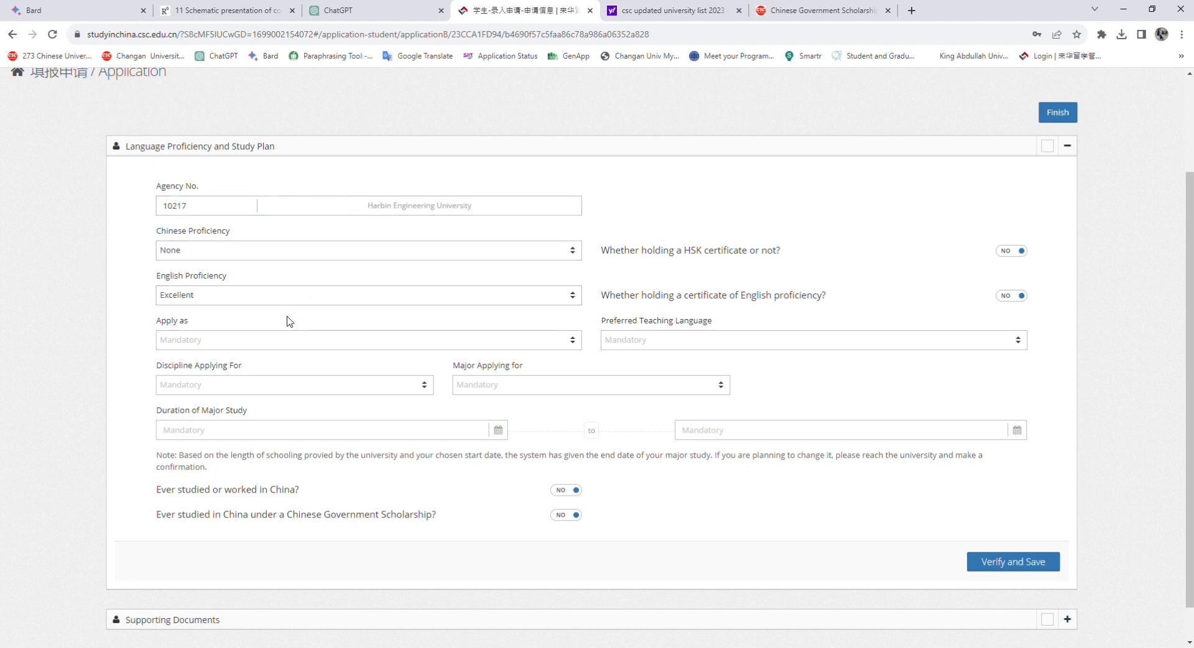
{"action": "left_click", "coordinate": [250, 342]}
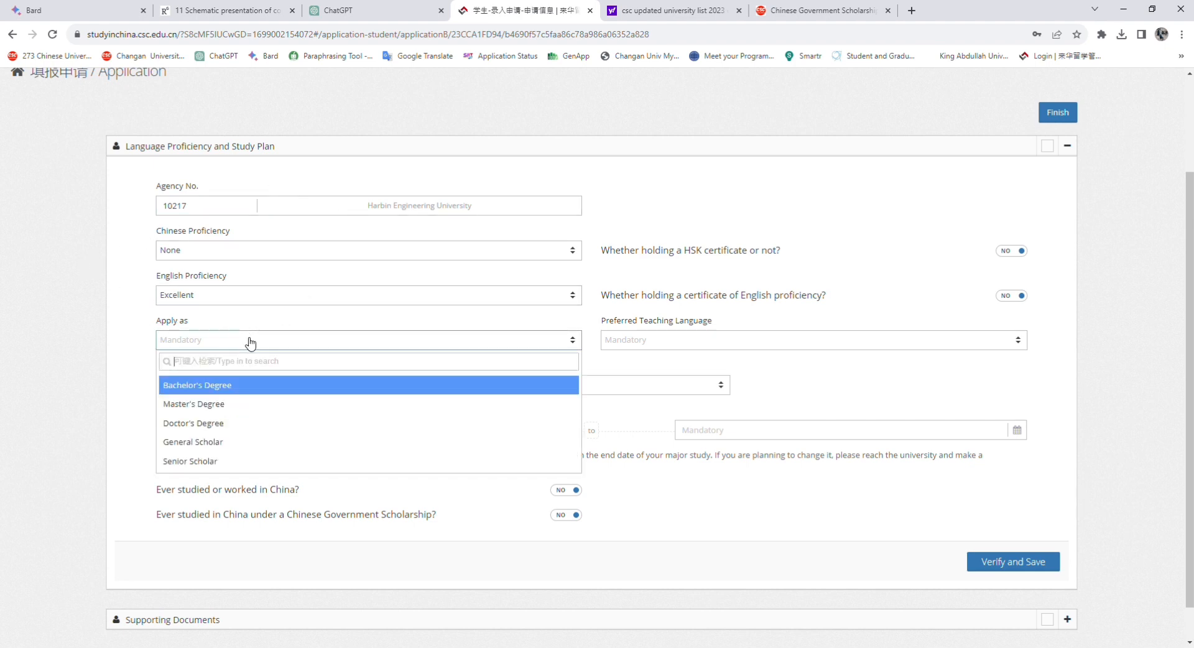
{"action": "left_click", "coordinate": [261, 407]}
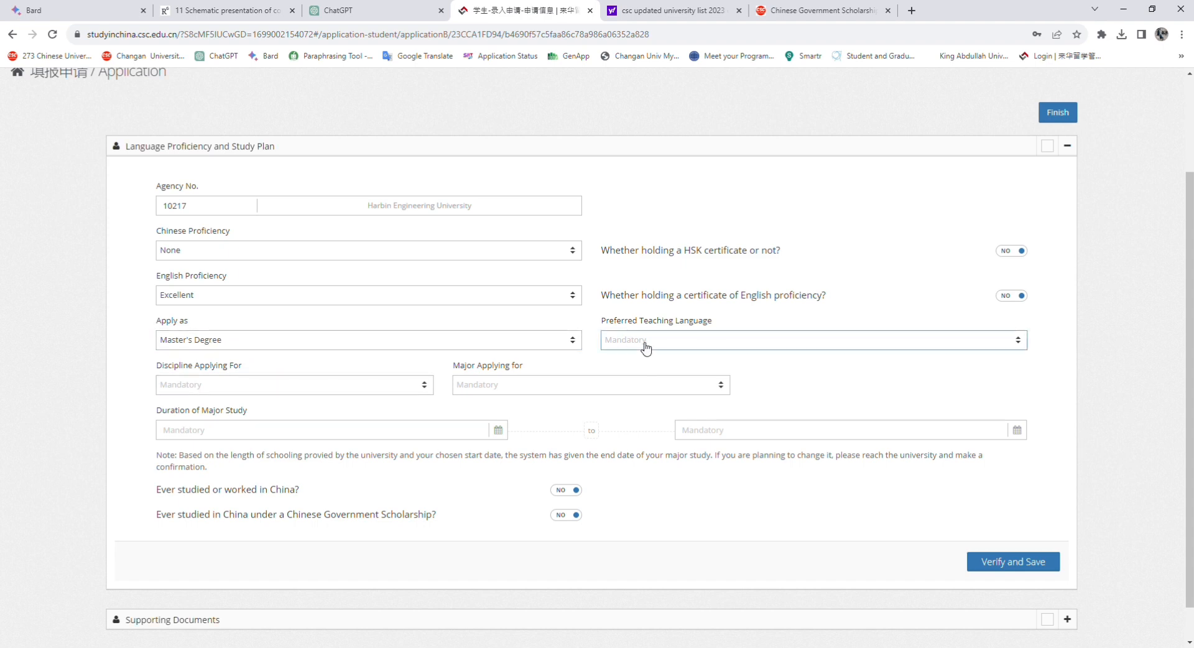
Choose English as the preferred teaching language and Engineering as the discipline
{"action": "left_click", "coordinate": [774, 345]}
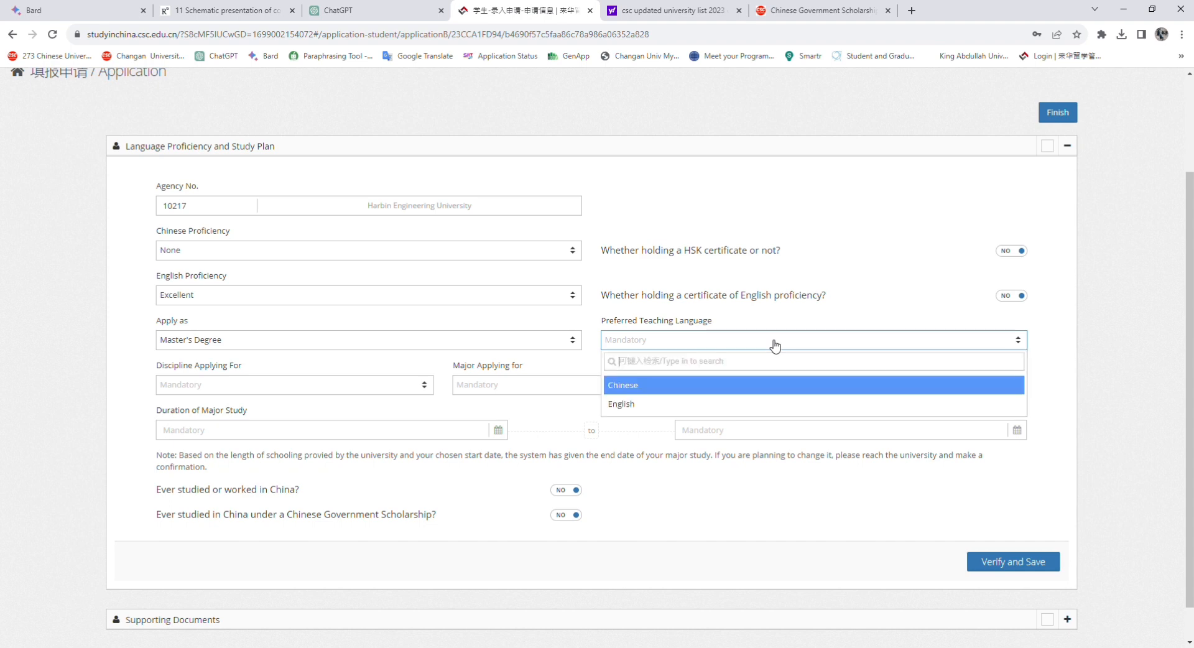
{"action": "left_click", "coordinate": [632, 405]}
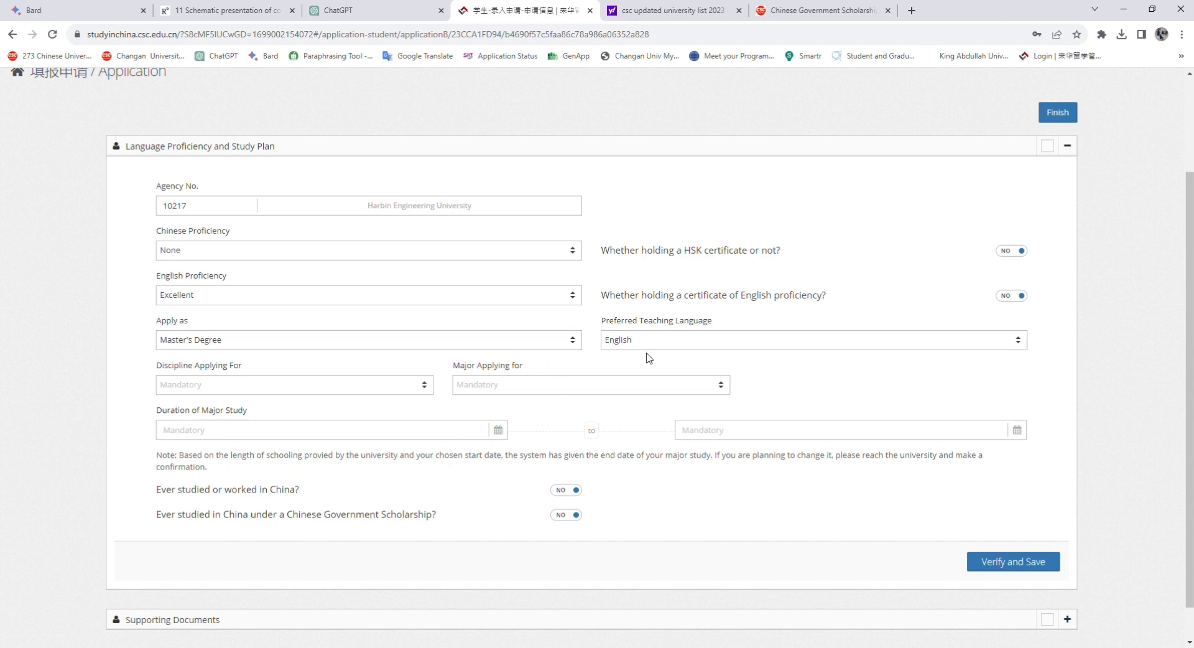
{"action": "left_click", "coordinate": [381, 392]}
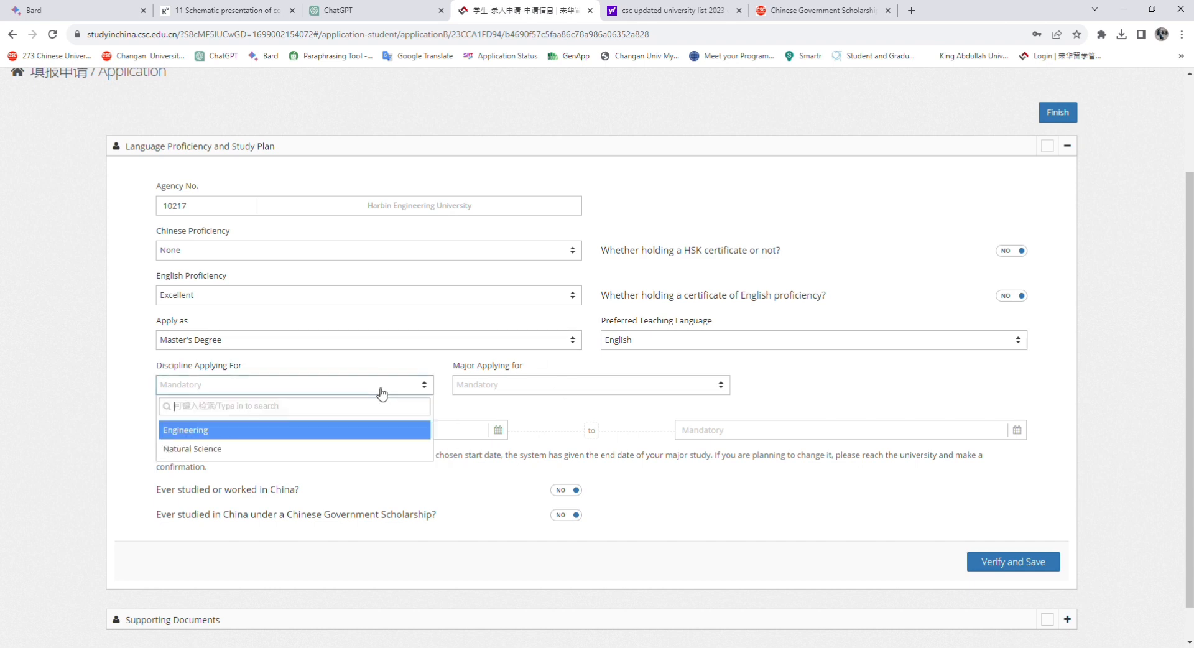
{"action": "left_click", "coordinate": [234, 435]}
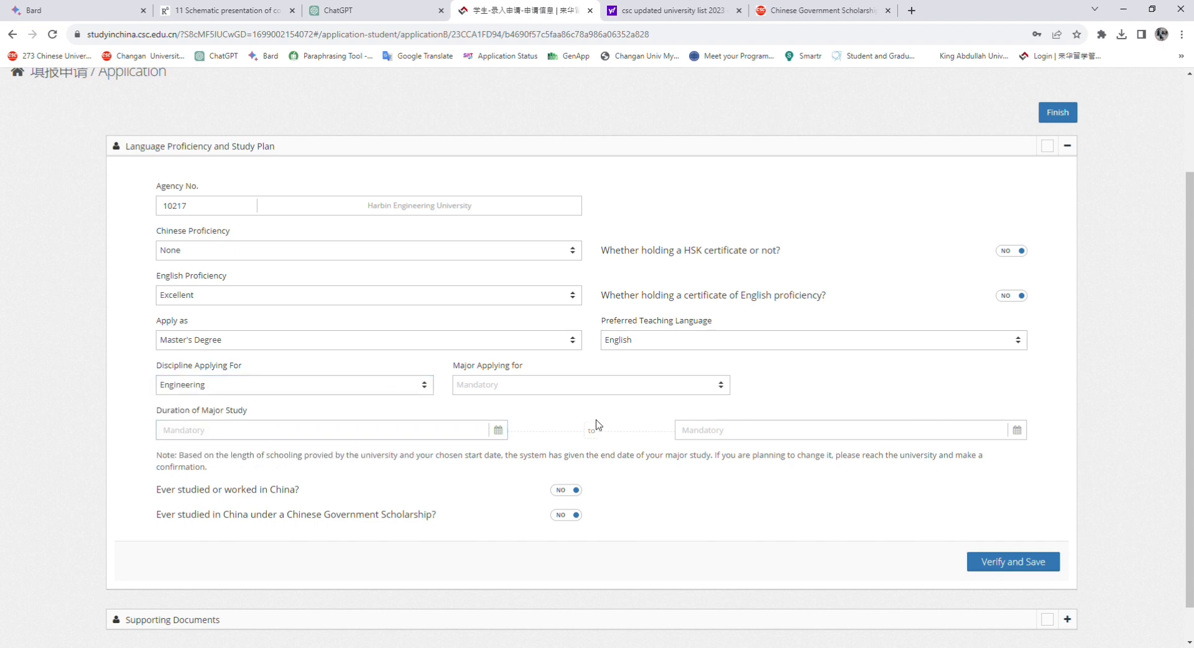
Pick Underwater Acoustics Engineering from the Major Applying for list
{"action": "left_click", "coordinate": [525, 390]}
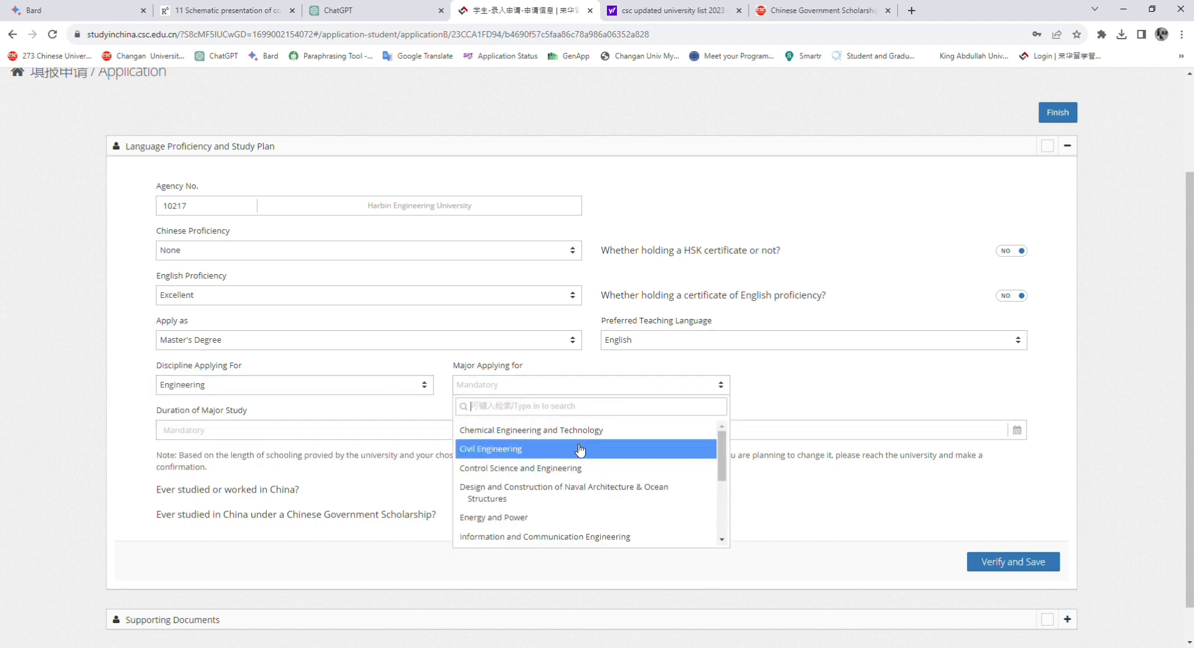
{"action": "scroll", "coordinate": [577, 543], "scroll_direction": "down", "scroll_amount": 1}
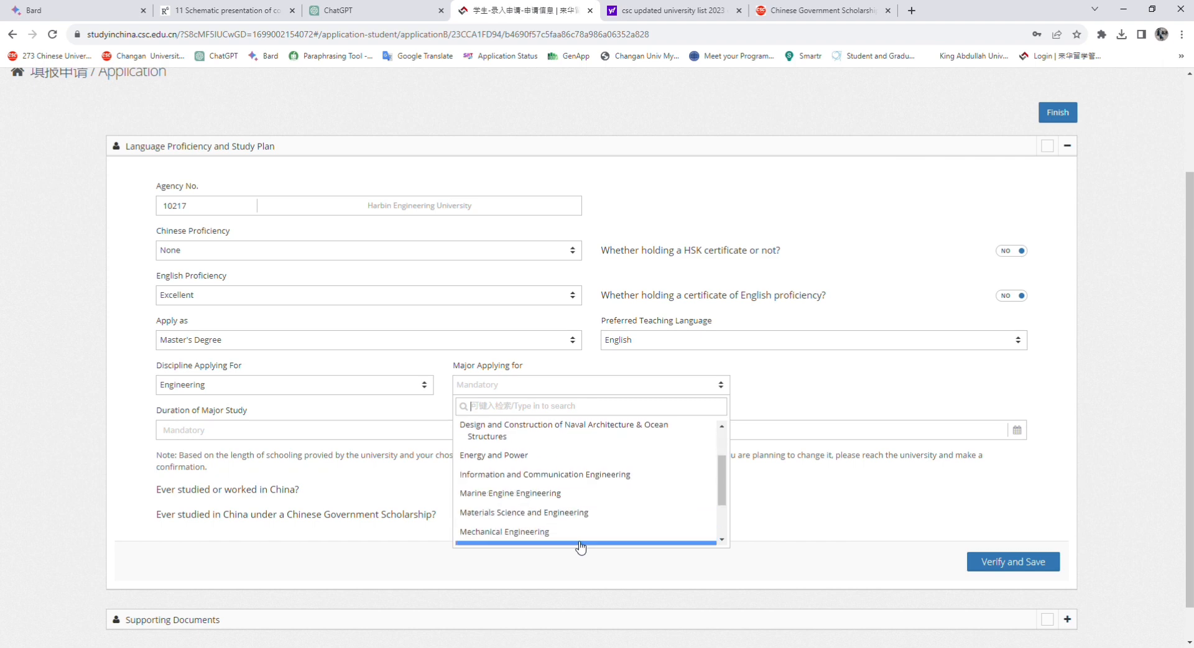
{"action": "scroll", "coordinate": [647, 518], "scroll_direction": "down", "scroll_amount": 1}
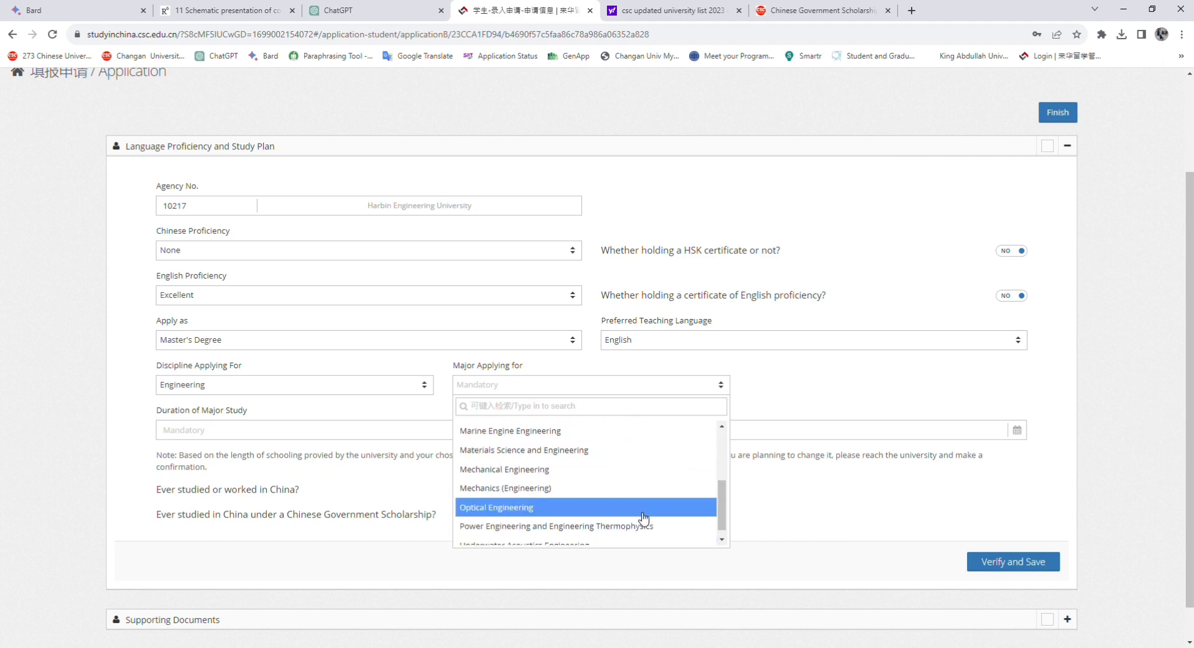
{"action": "scroll", "coordinate": [517, 517], "scroll_direction": "down", "scroll_amount": 1}
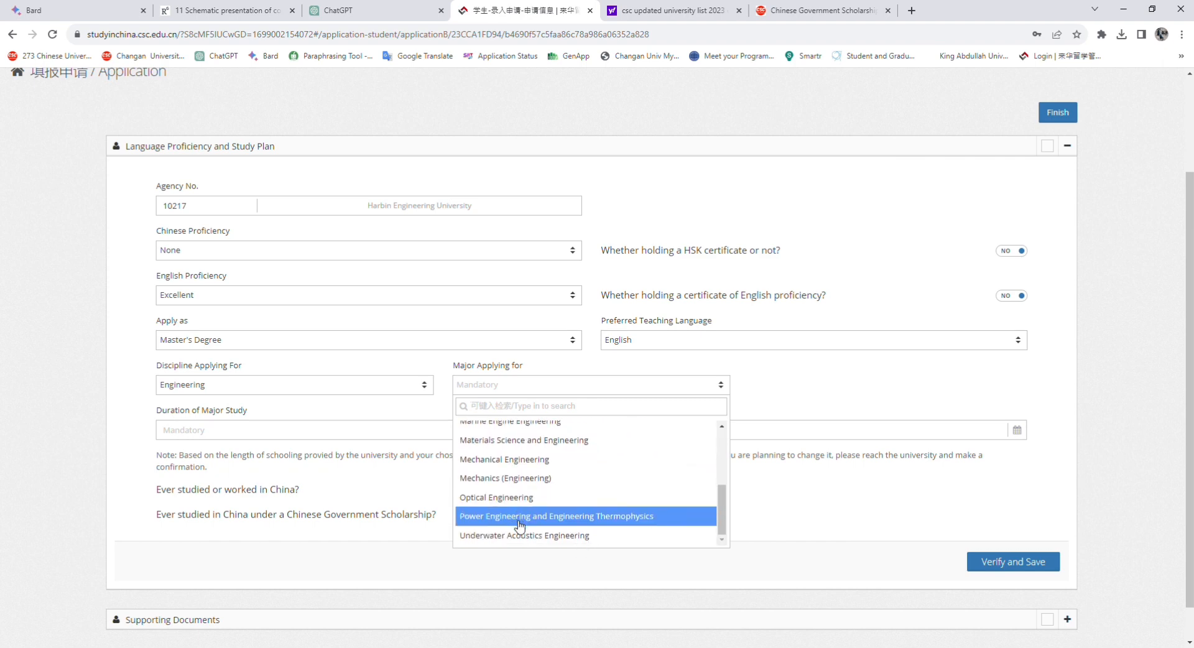
{"action": "scroll", "coordinate": [536, 476], "scroll_direction": "up", "scroll_amount": 3}
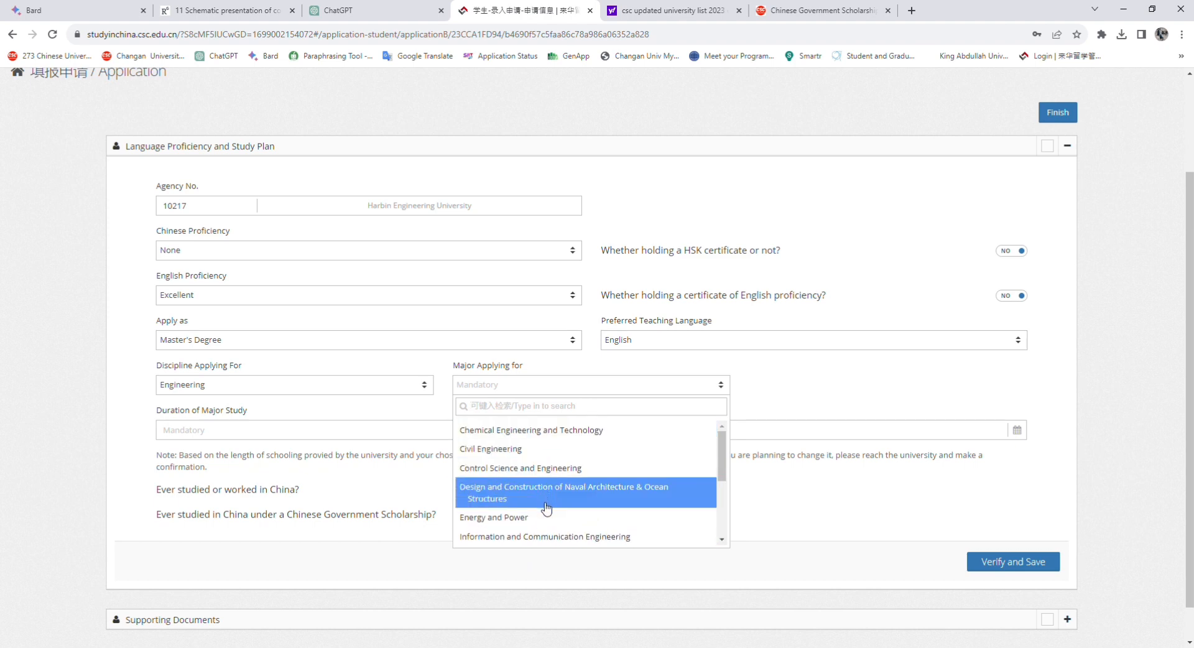
{"action": "scroll", "coordinate": [546, 509], "scroll_direction": "down", "scroll_amount": 3}
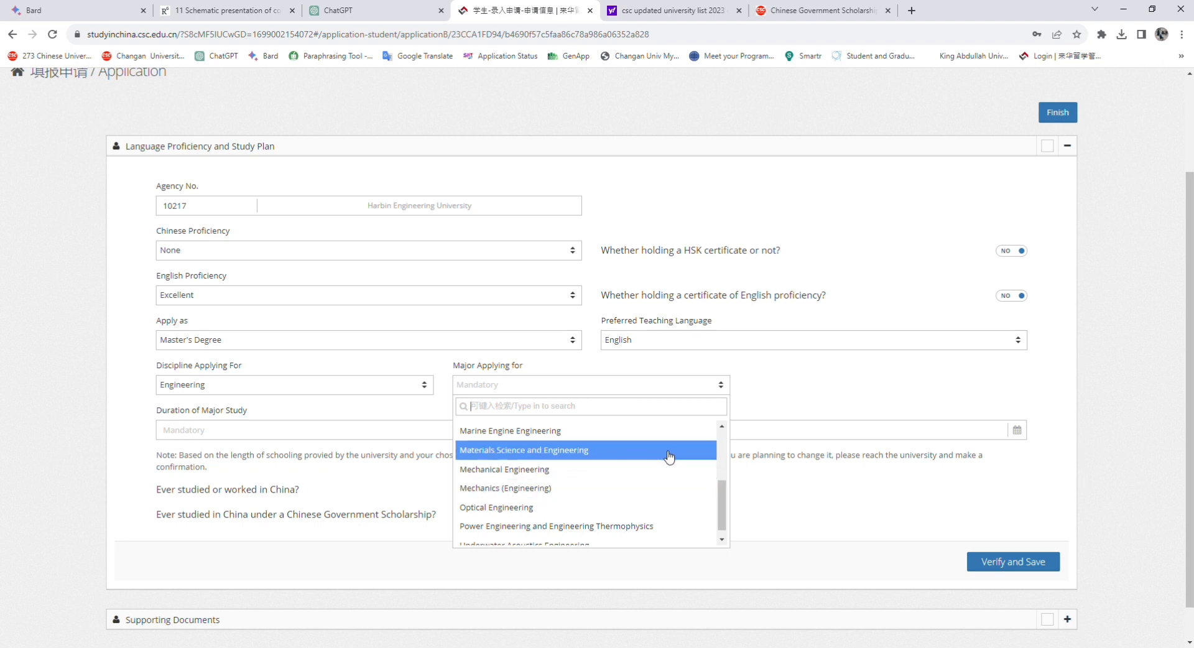
{"action": "scroll", "coordinate": [615, 501], "scroll_direction": "down", "scroll_amount": 1}
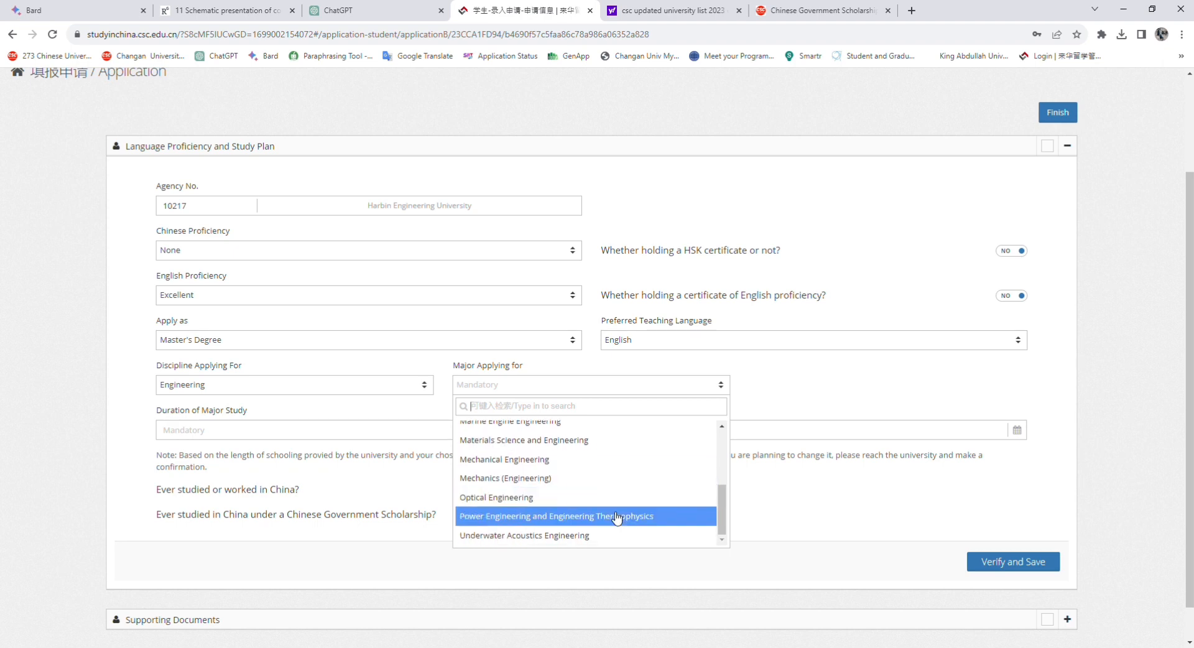
{"action": "left_click", "coordinate": [577, 535]}
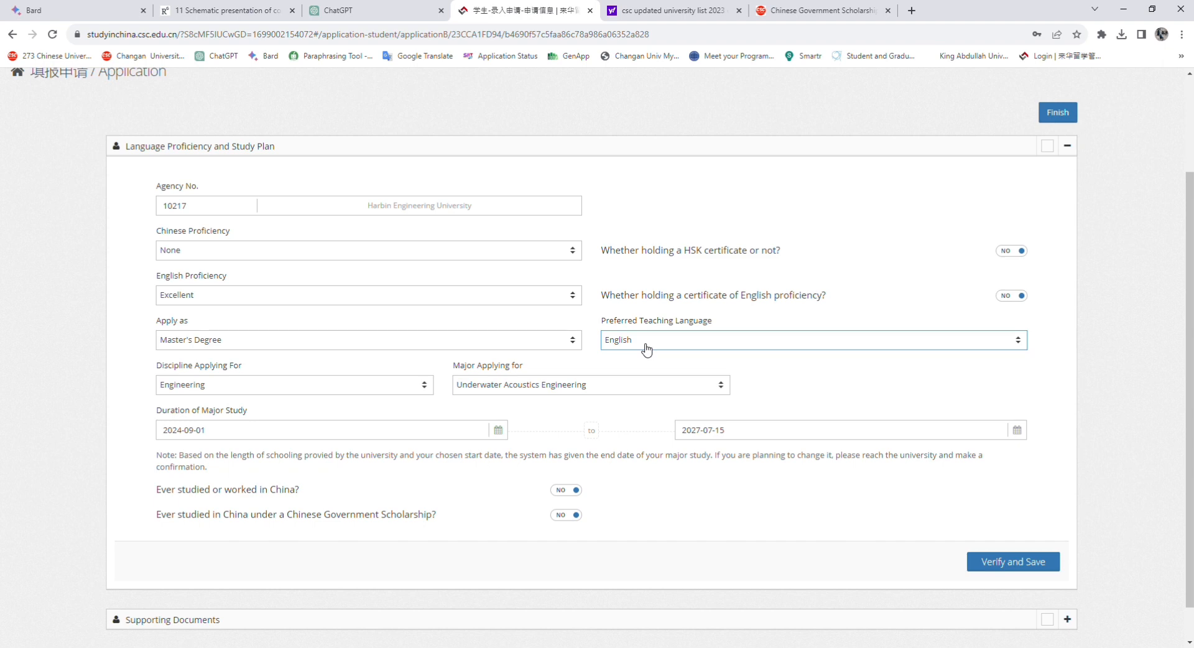
Keep Master's Degree and try Natural Science discipline with Optics as the major
{"action": "left_click", "coordinate": [439, 340]}
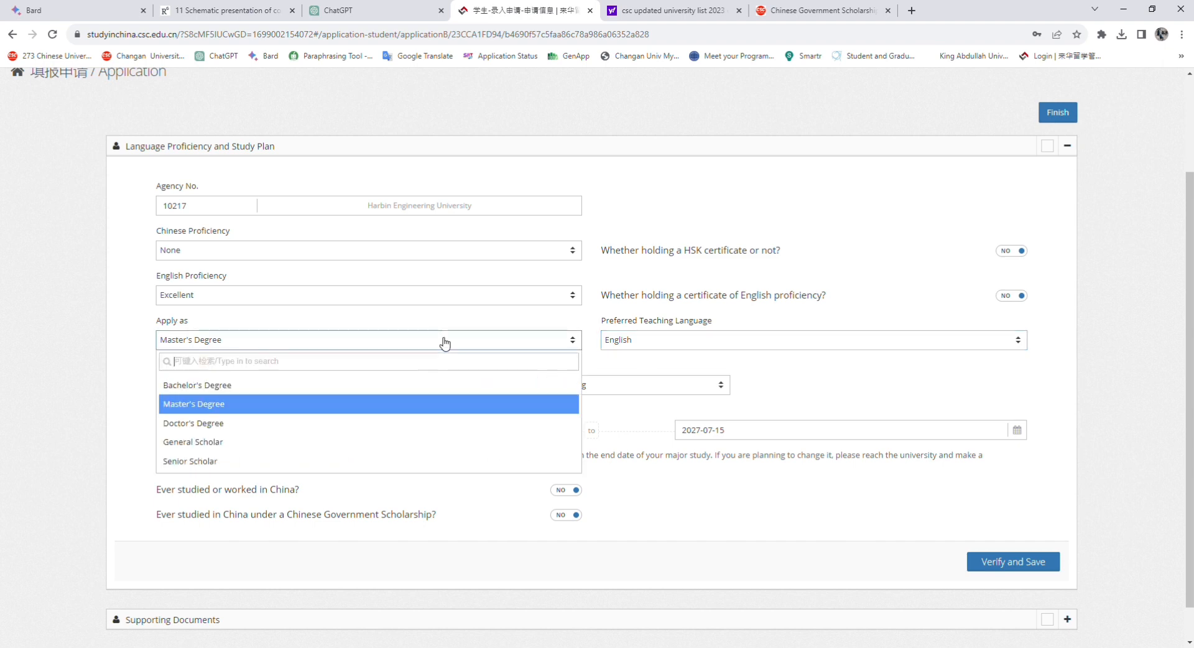
{"action": "left_click", "coordinate": [230, 407]}
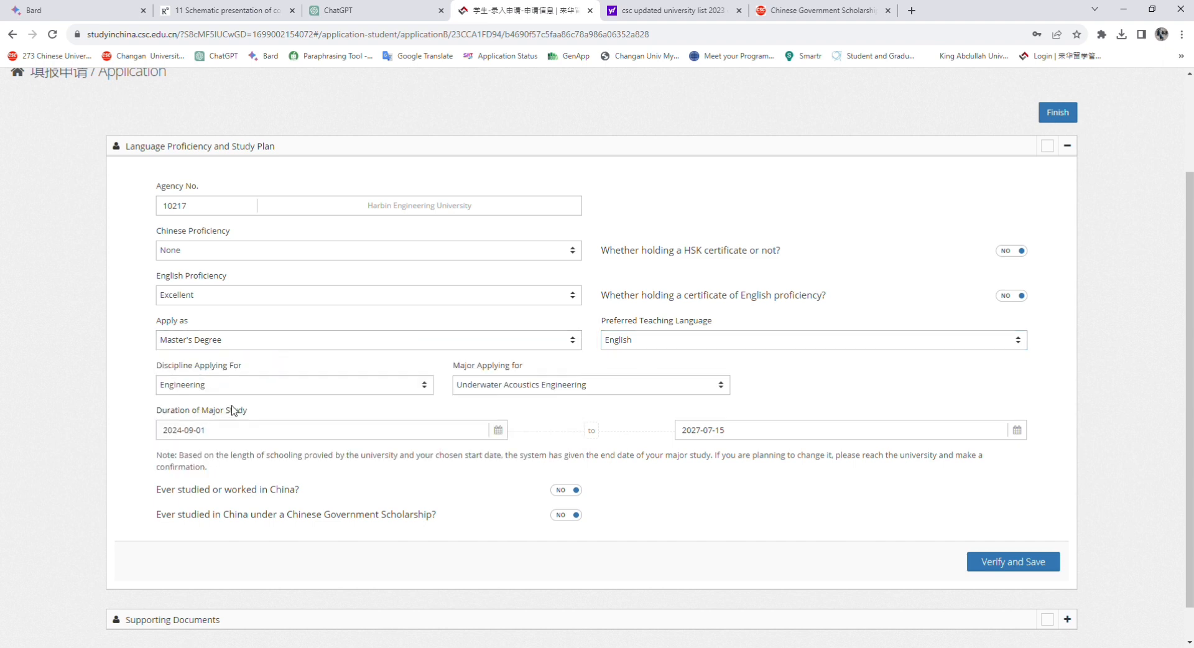
{"action": "left_click", "coordinate": [296, 389]}
{"action": "left_click", "coordinate": [200, 450]}
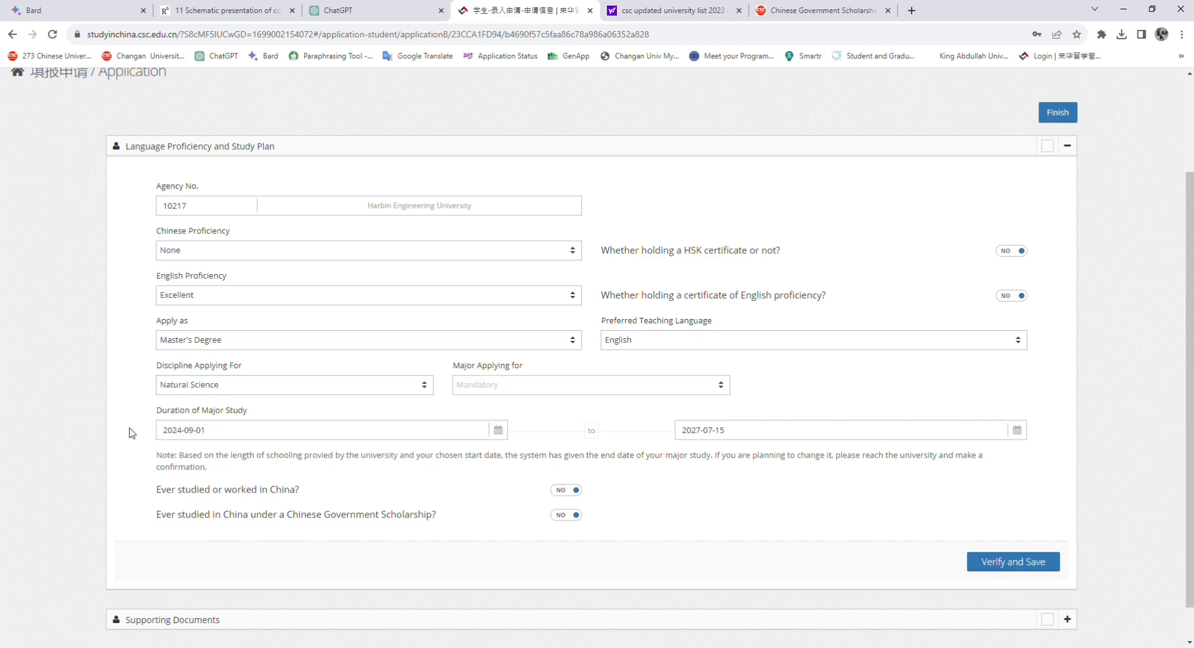
{"action": "left_click", "coordinate": [658, 388]}
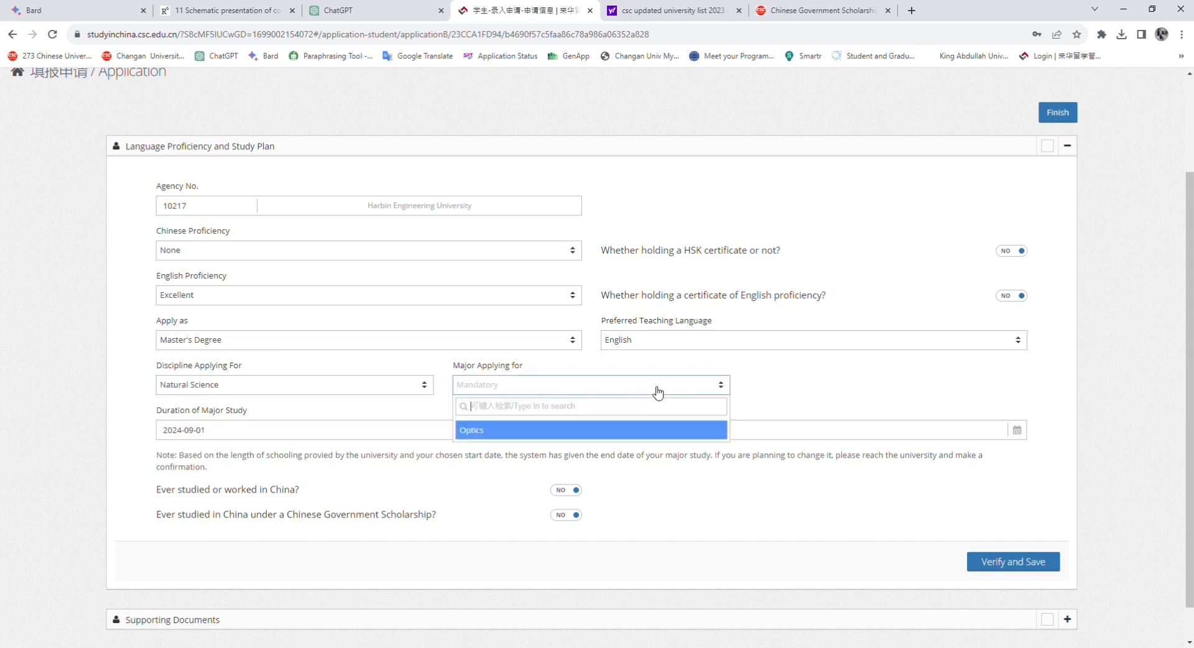
{"action": "left_click", "coordinate": [500, 430]}
Switch back to Engineering discipline with Underwater Acoustics Engineering as the major
{"action": "left_click", "coordinate": [255, 389]}
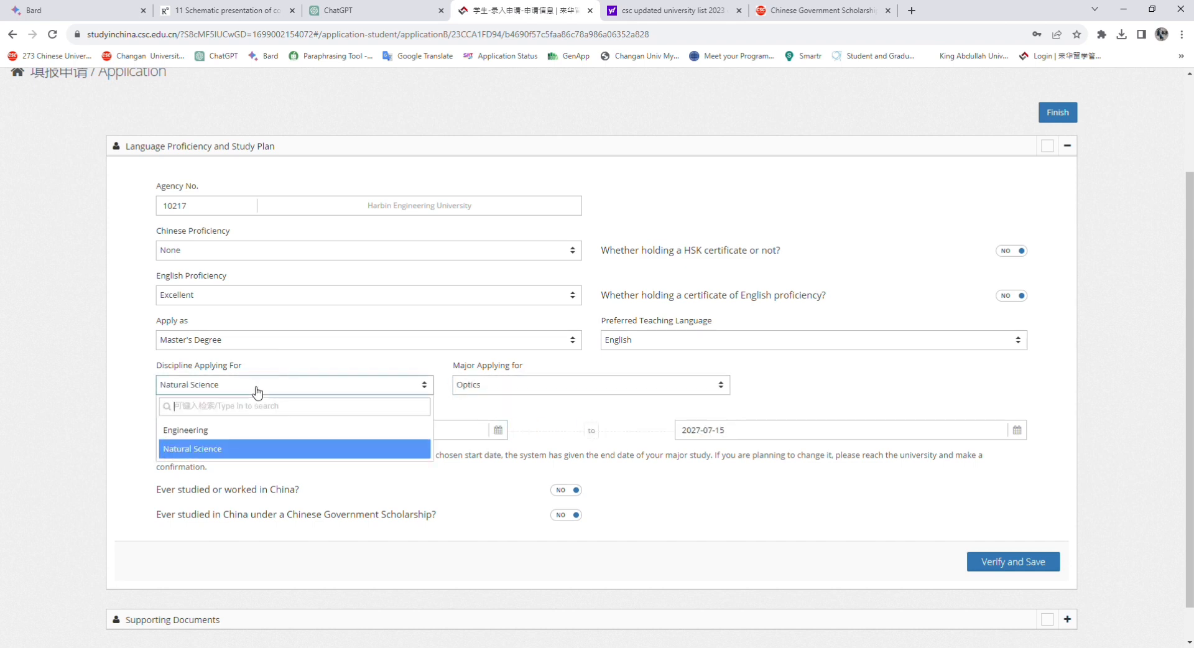
{"action": "left_click", "coordinate": [231, 429]}
{"action": "left_click", "coordinate": [566, 393]}
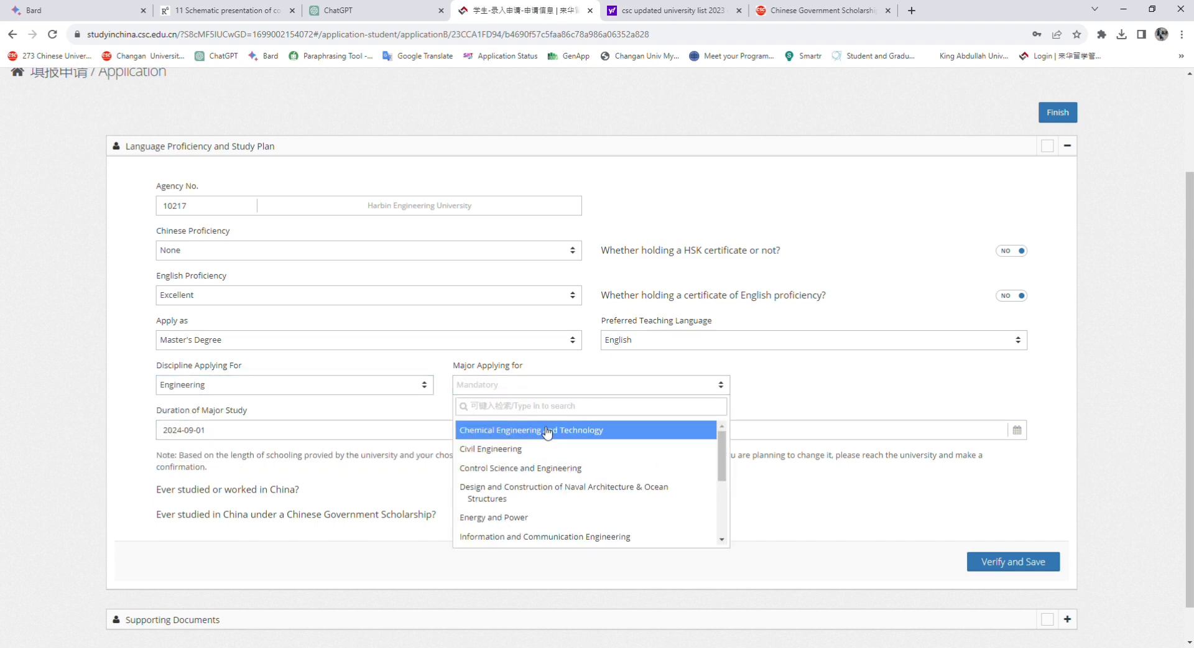
{"action": "scroll", "coordinate": [547, 478], "scroll_direction": "down", "scroll_amount": 3}
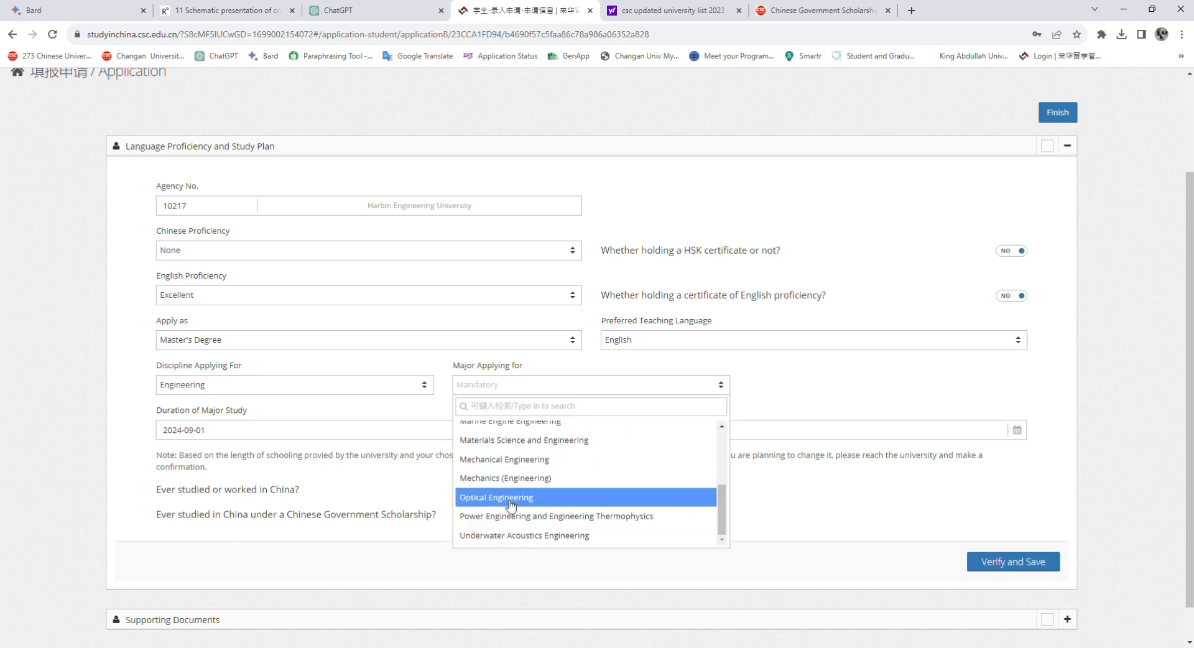
{"action": "scroll", "coordinate": [516, 495], "scroll_direction": "up", "scroll_amount": 1}
{"action": "scroll", "coordinate": [516, 494], "scroll_direction": "up", "scroll_amount": 1}
{"action": "scroll", "coordinate": [519, 500], "scroll_direction": "down", "scroll_amount": 1}
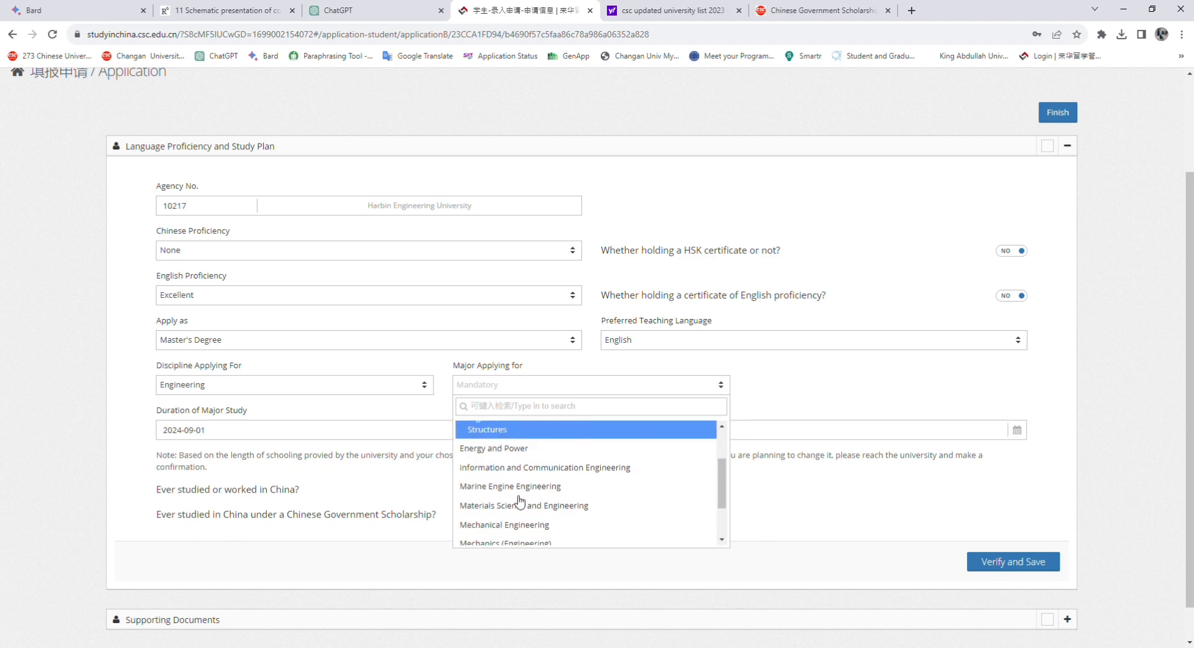
{"action": "scroll", "coordinate": [506, 500], "scroll_direction": "down", "scroll_amount": 3}
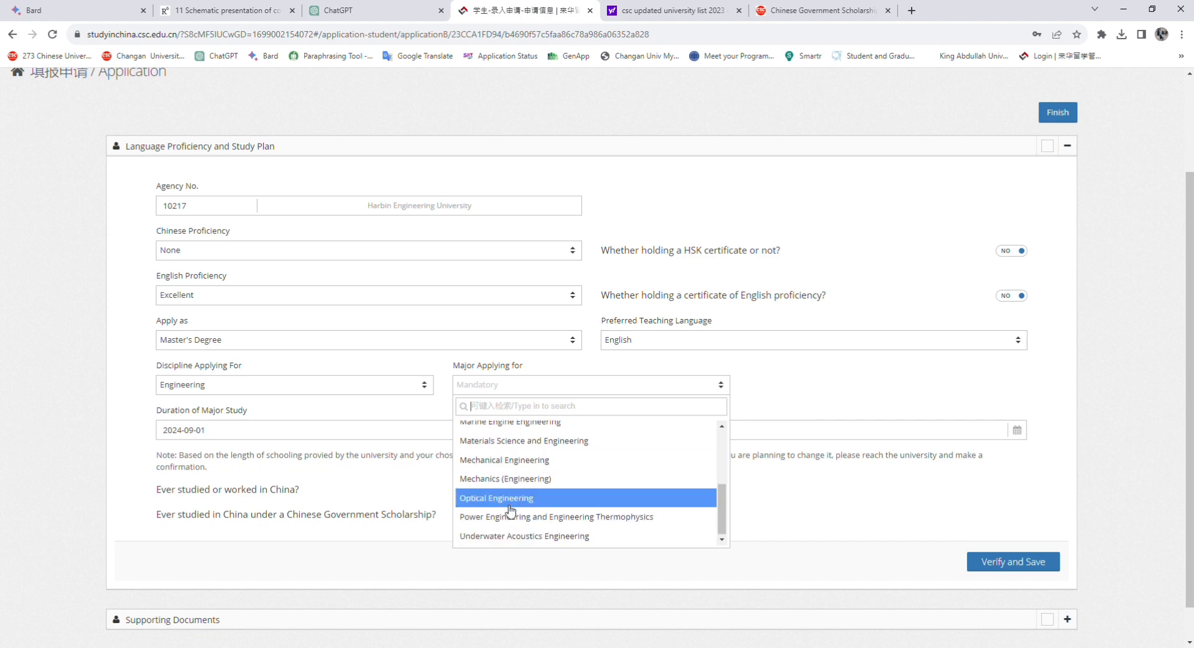
{"action": "left_click", "coordinate": [500, 535]}
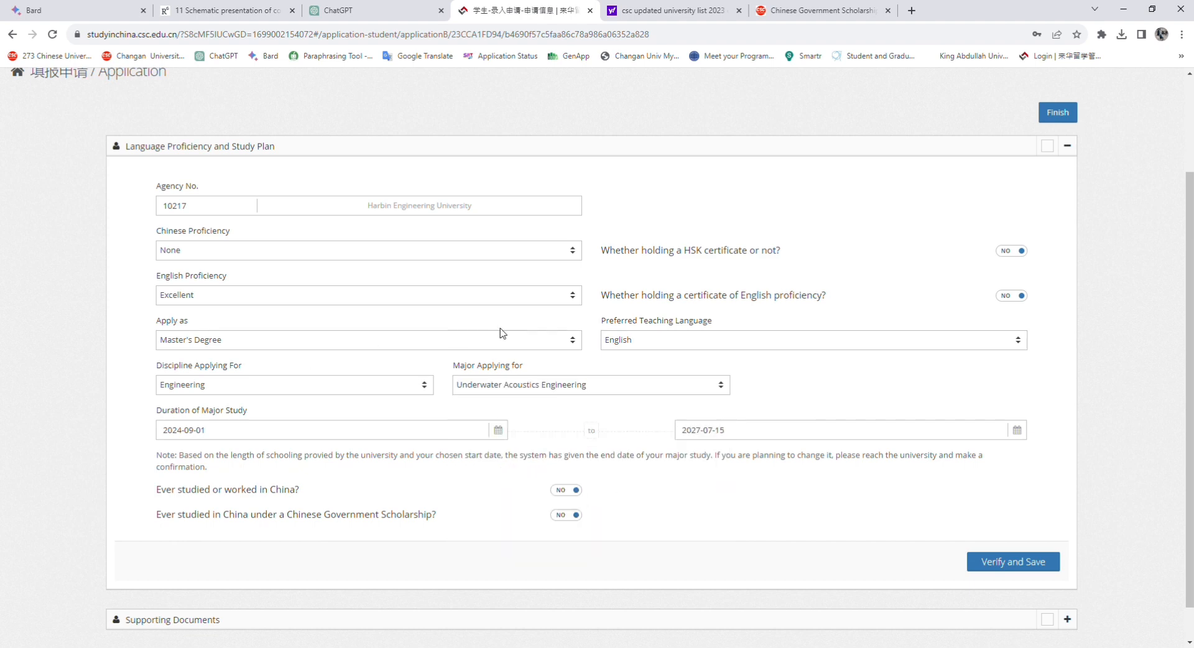
Change the teaching language to Chinese and recheck the Engineering discipline and majors
{"action": "left_click", "coordinate": [721, 344]}
{"action": "left_click", "coordinate": [639, 385]}
{"action": "left_click", "coordinate": [306, 387]}
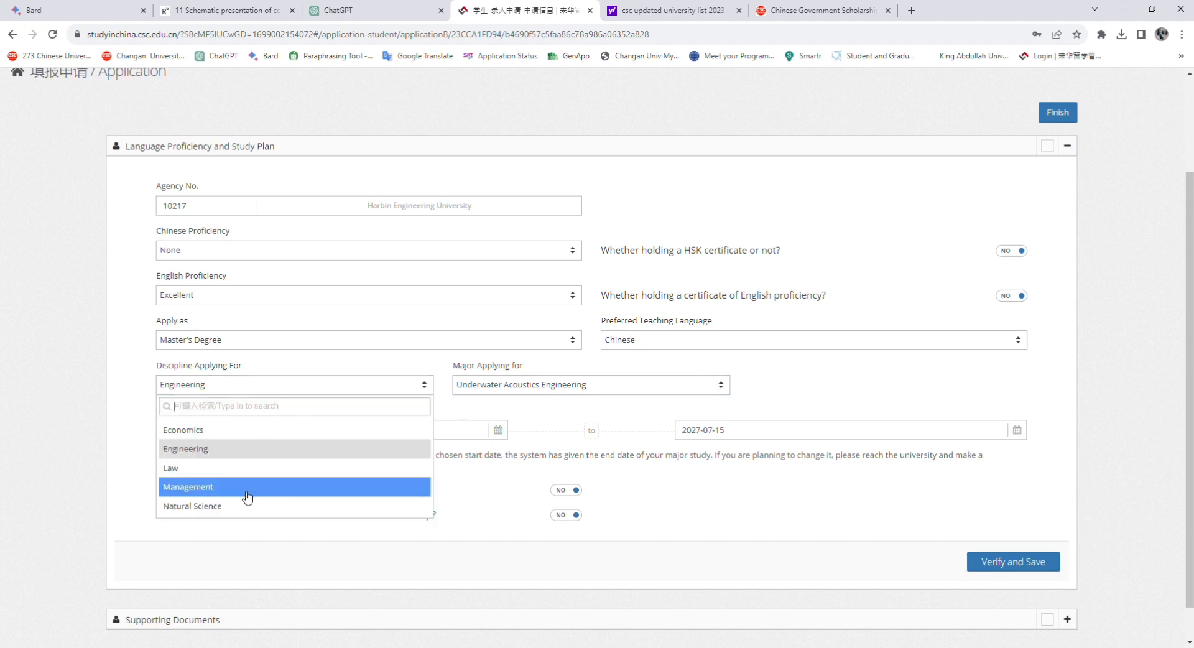
{"action": "left_click", "coordinate": [257, 454]}
{"action": "left_click", "coordinate": [646, 384]}
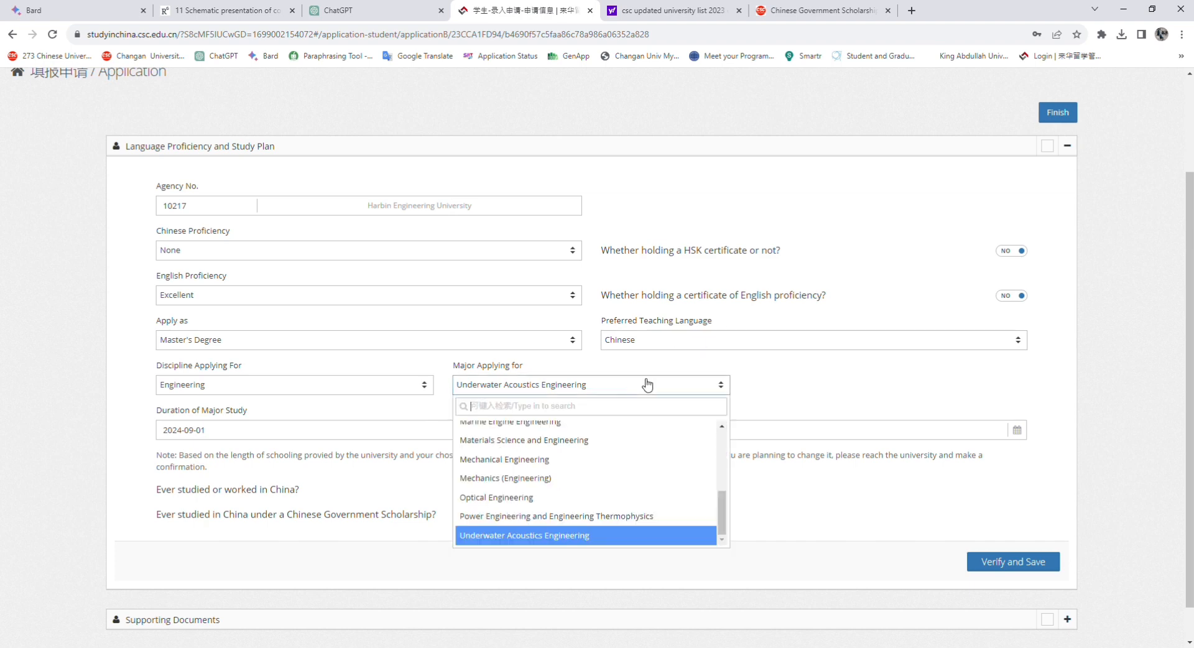
{"action": "scroll", "coordinate": [588, 461], "scroll_direction": "up", "scroll_amount": 5}
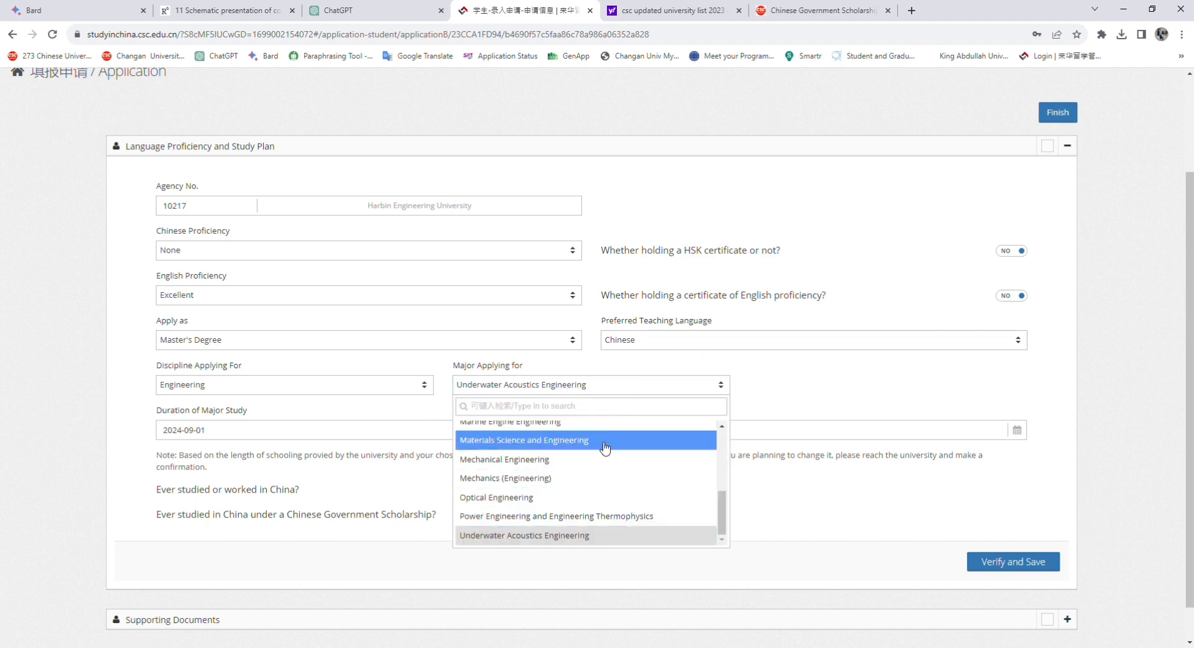
{"action": "scroll", "coordinate": [609, 466], "scroll_direction": "down", "scroll_amount": 10}
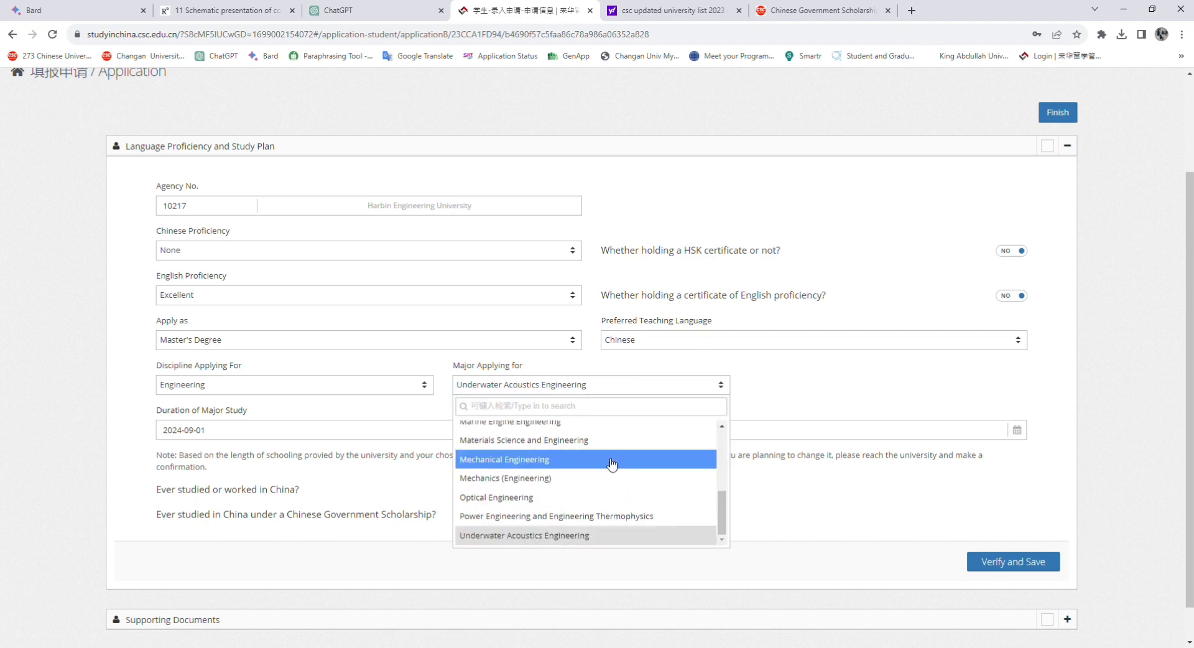
Restore English as teaching language, keeping Engineering and Underwater Acoustics Engineering
{"action": "left_click", "coordinate": [667, 342]}
{"action": "left_click", "coordinate": [642, 410]}
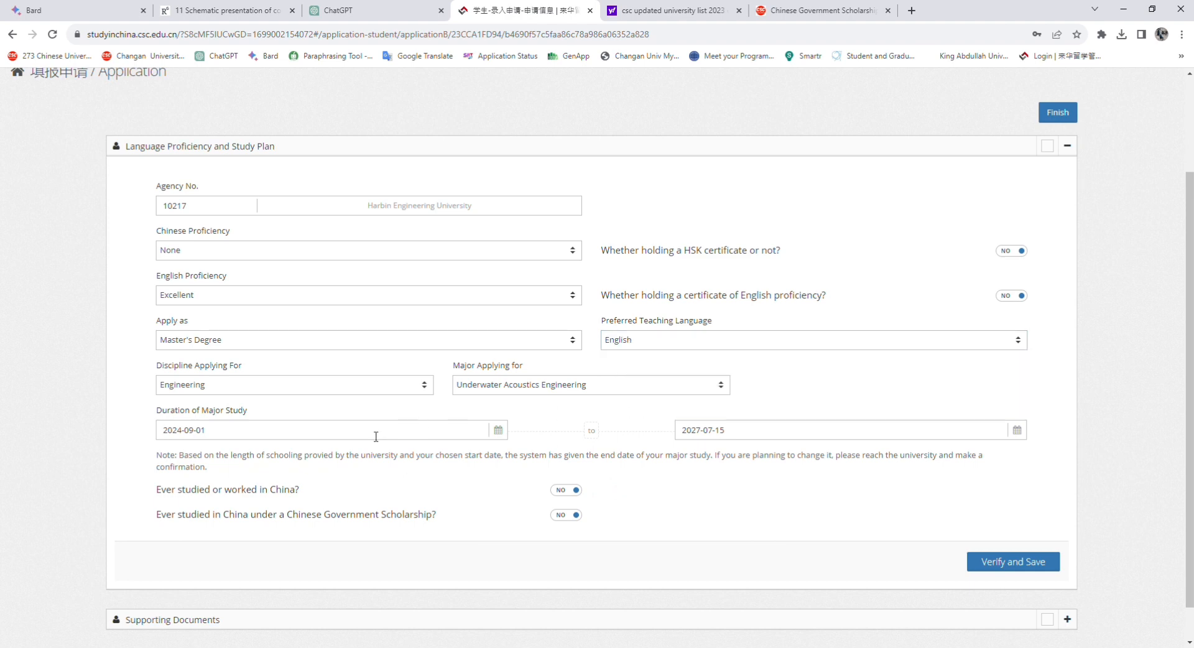
{"action": "left_click", "coordinate": [336, 385]}
{"action": "left_click", "coordinate": [316, 429]}
{"action": "left_click", "coordinate": [584, 389]}
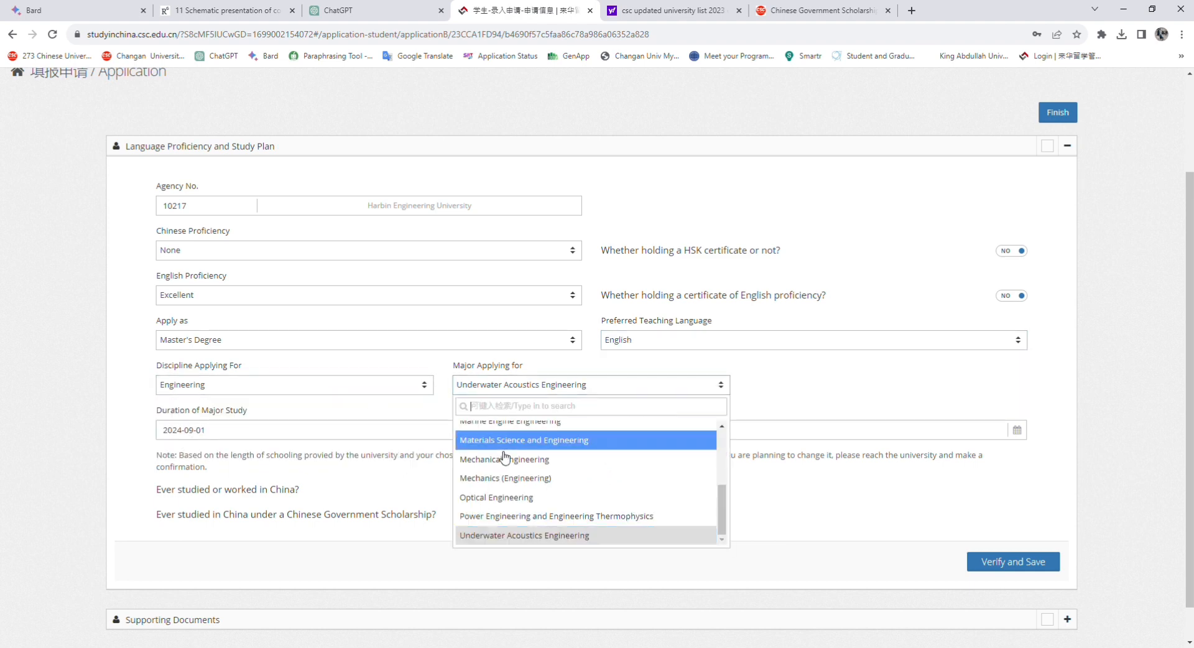
{"action": "scroll", "coordinate": [522, 457], "scroll_direction": "up", "scroll_amount": 5}
{"action": "scroll", "coordinate": [533, 448], "scroll_direction": "down", "scroll_amount": 5}
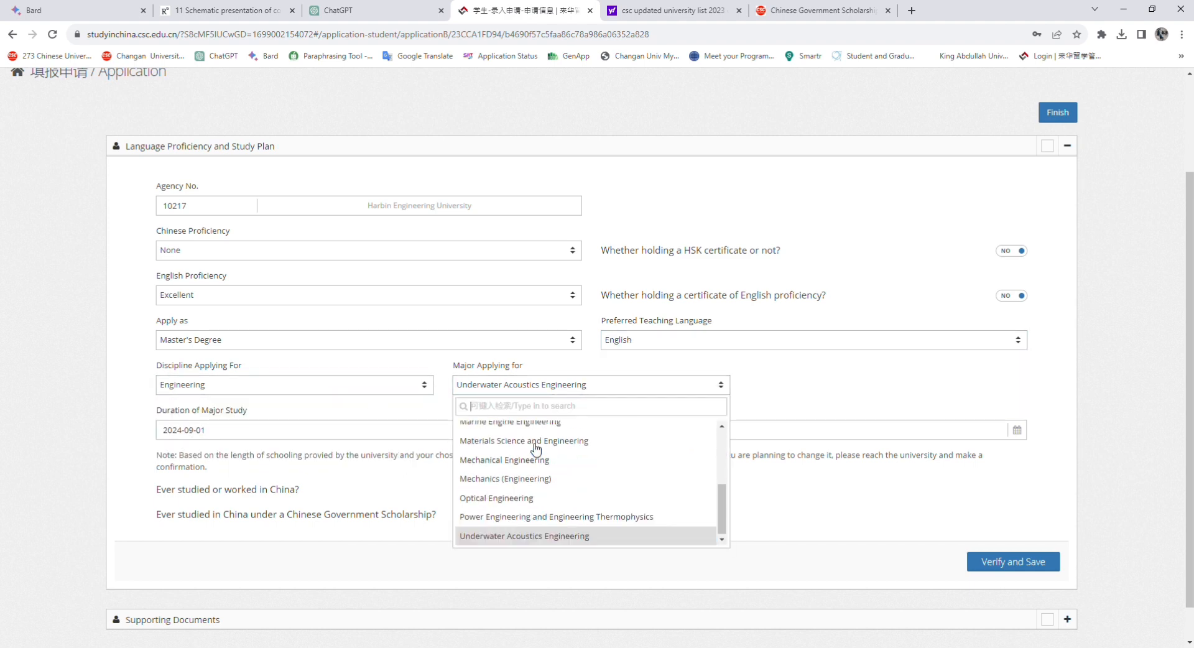
{"action": "left_click", "coordinate": [523, 536]}
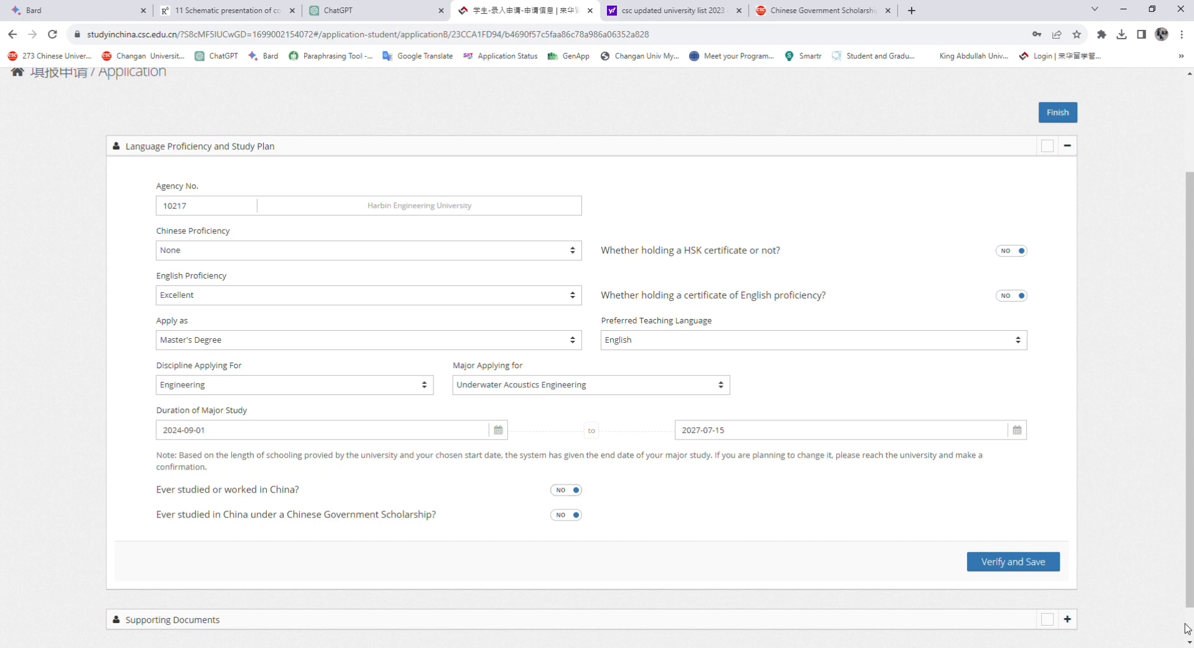
Verify and save the language and study plan section, then start the ID Photo upload
{"action": "left_click", "coordinate": [1020, 563]}
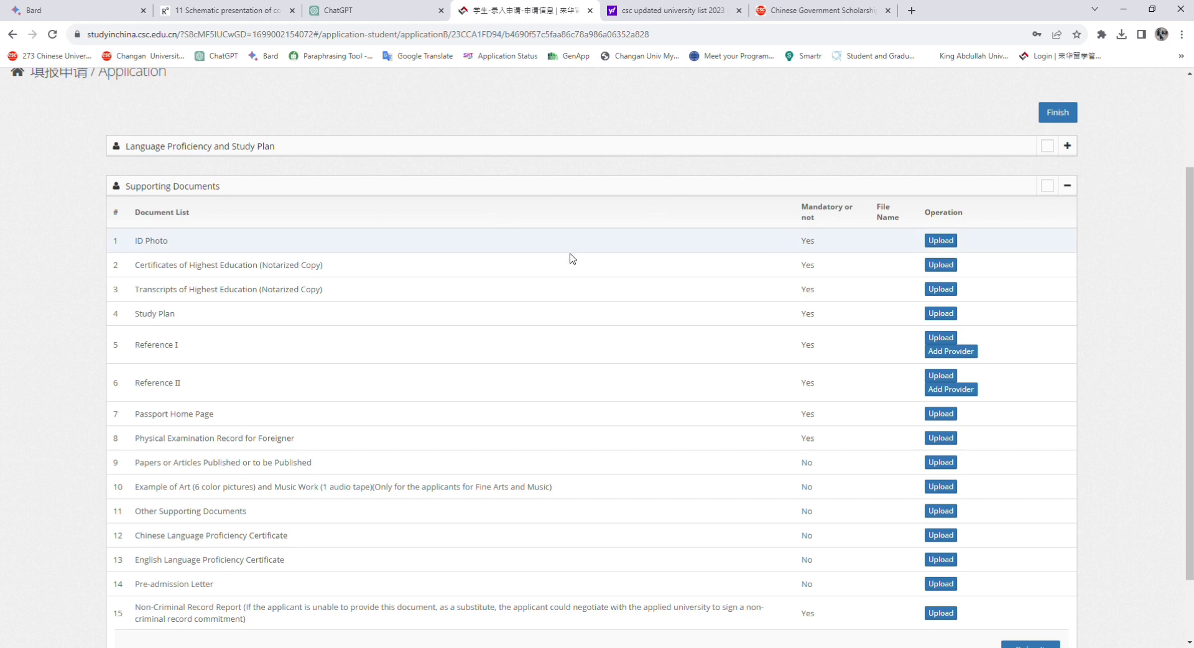
{"action": "left_click", "coordinate": [940, 241]}
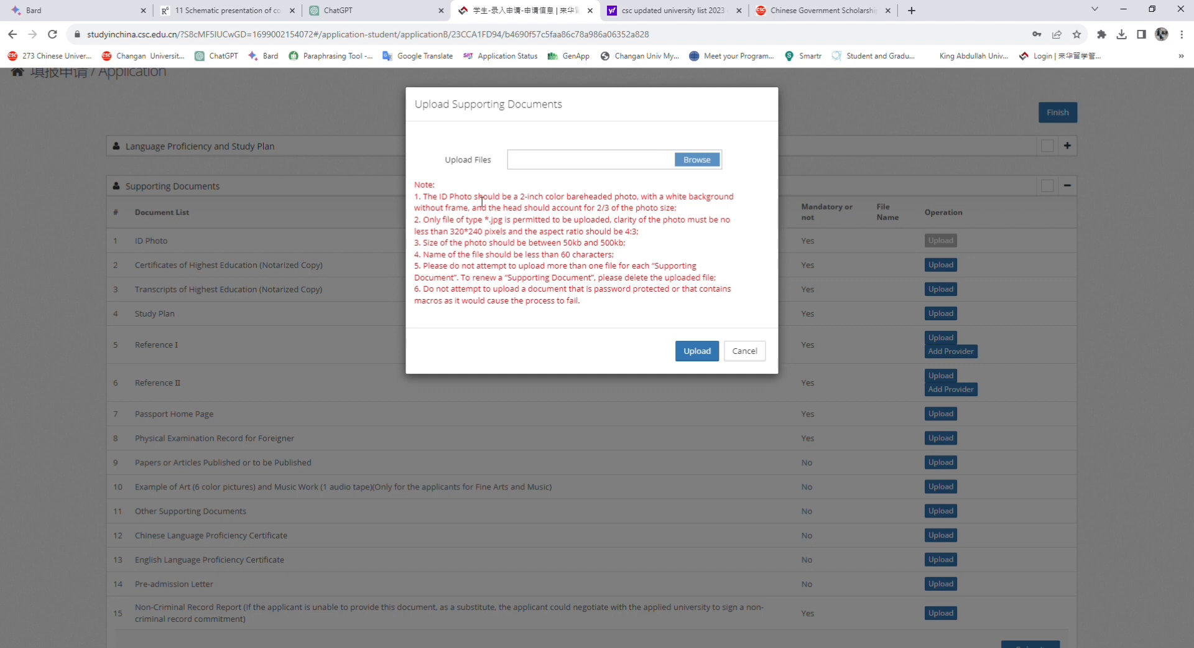
{"action": "left_click_drag", "start_coordinate": [440, 200], "coordinate": [642, 206]}
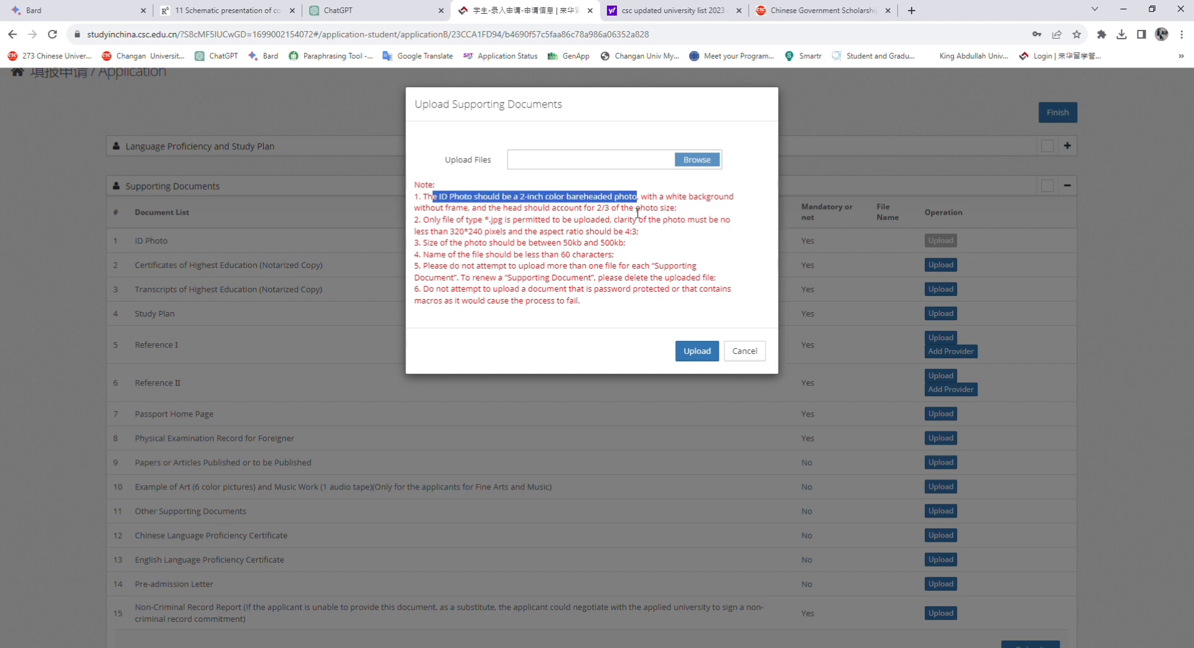
{"action": "left_click", "coordinate": [573, 246]}
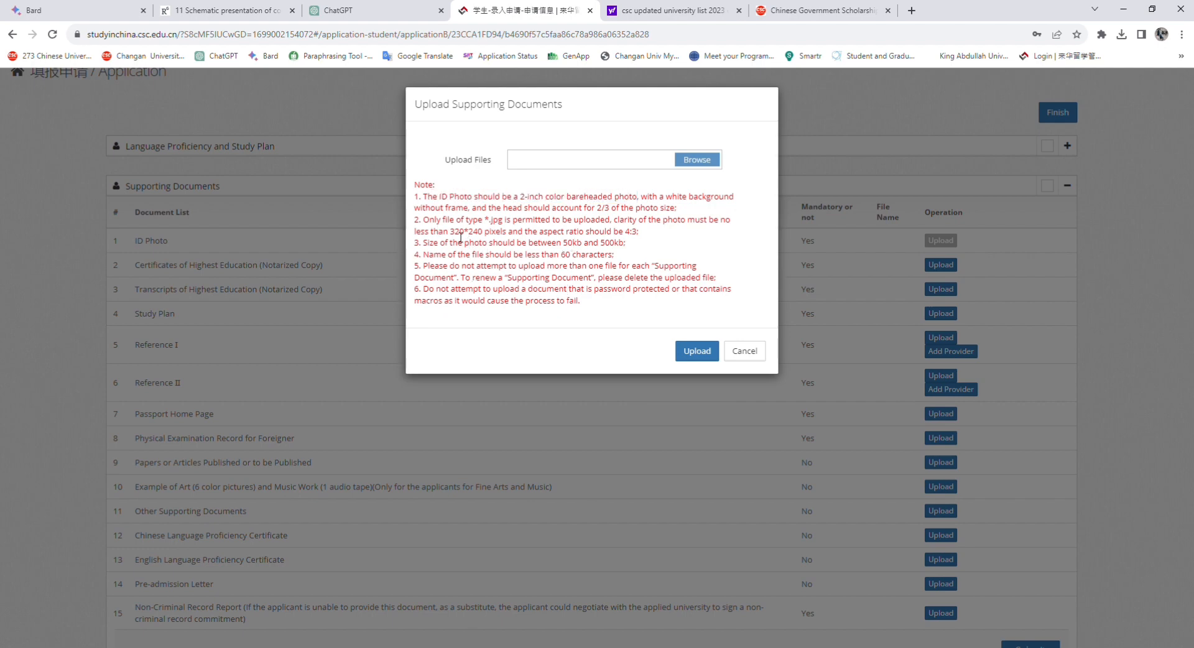
Note the ID photo rules (320*240 pixels minimum, 60-character file name) and browse for the photo
{"action": "left_click_drag", "start_coordinate": [453, 235], "coordinate": [518, 235]}
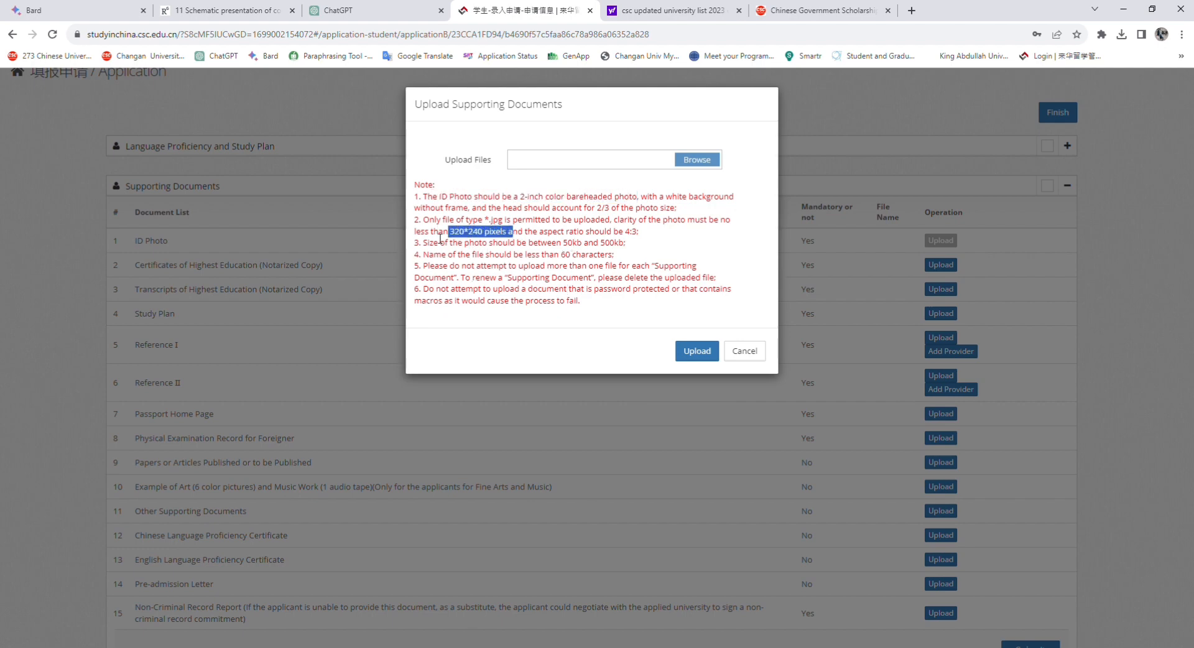
{"action": "left_click", "coordinate": [572, 267]}
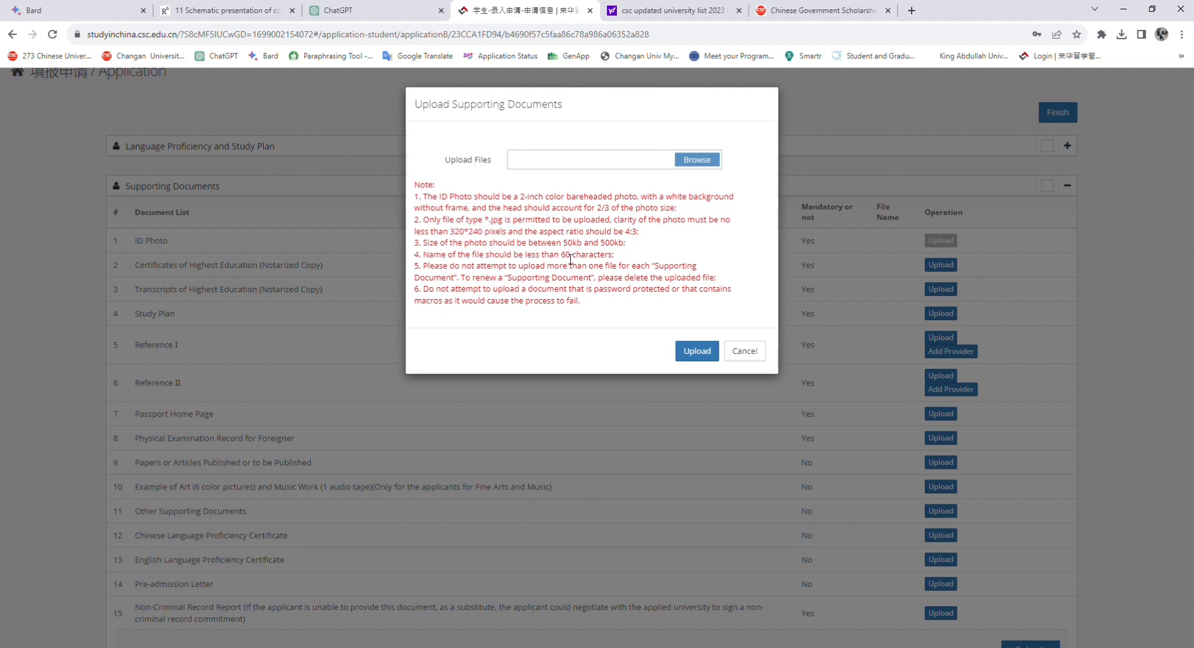
{"action": "left_click_drag", "start_coordinate": [561, 258], "coordinate": [589, 258]}
{"action": "left_click", "coordinate": [563, 261]}
{"action": "left_click", "coordinate": [695, 161]}
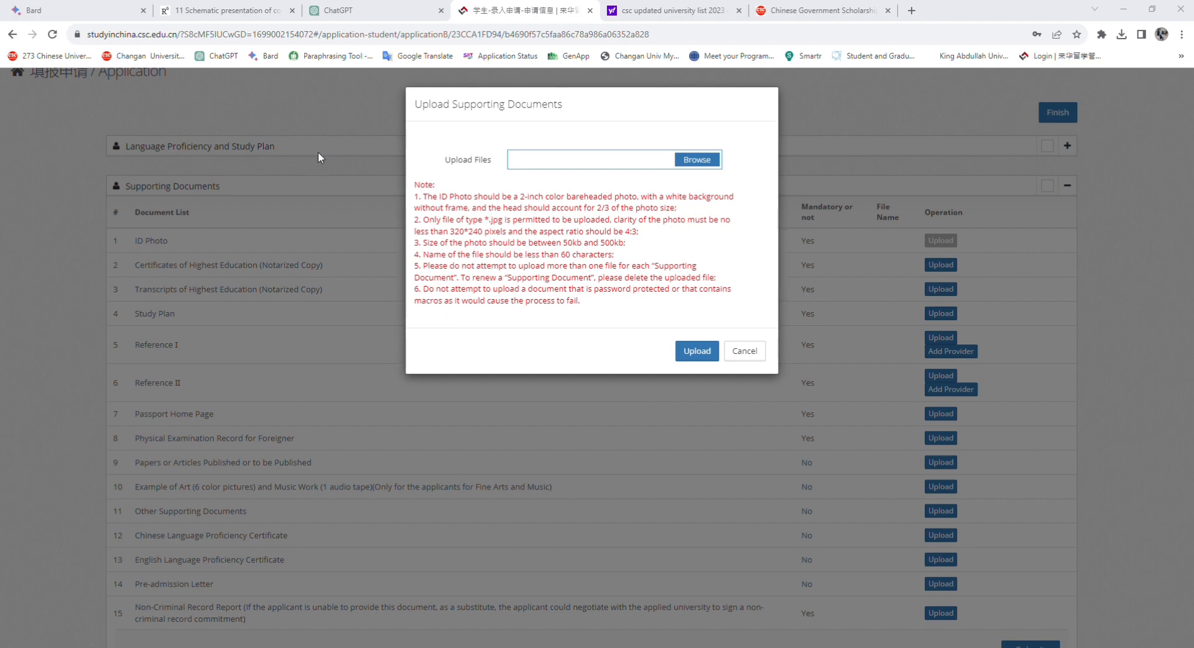
Upload IMG_20220215_001223.jpg as the ID Photo
{"action": "left_click", "coordinate": [490, 317]}
{"action": "left_click", "coordinate": [697, 350]}
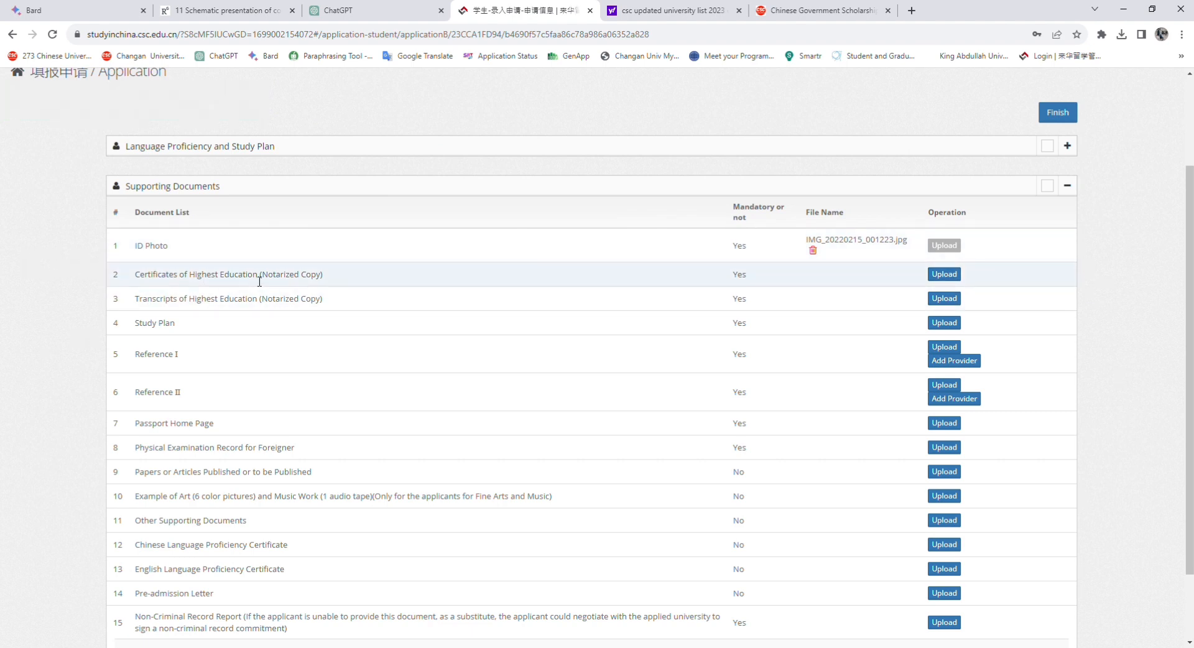
{"action": "left_click_drag", "start_coordinate": [267, 280], "coordinate": [327, 281]}
{"action": "left_click", "coordinate": [323, 278]}
{"action": "left_click", "coordinate": [329, 280]}
Upload BS Degree.pdf as the Certificates of Highest Education
{"action": "left_click_drag", "start_coordinate": [141, 281], "coordinate": [331, 278]}
{"action": "left_click", "coordinate": [331, 278]}
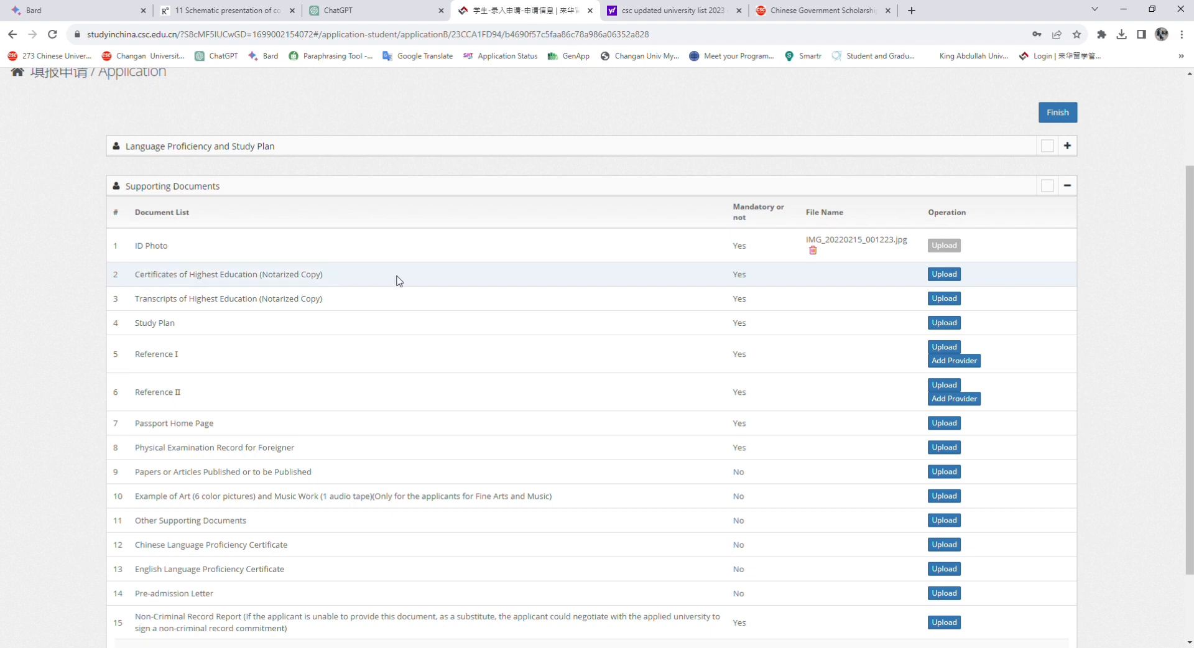
{"action": "left_click", "coordinate": [936, 275]}
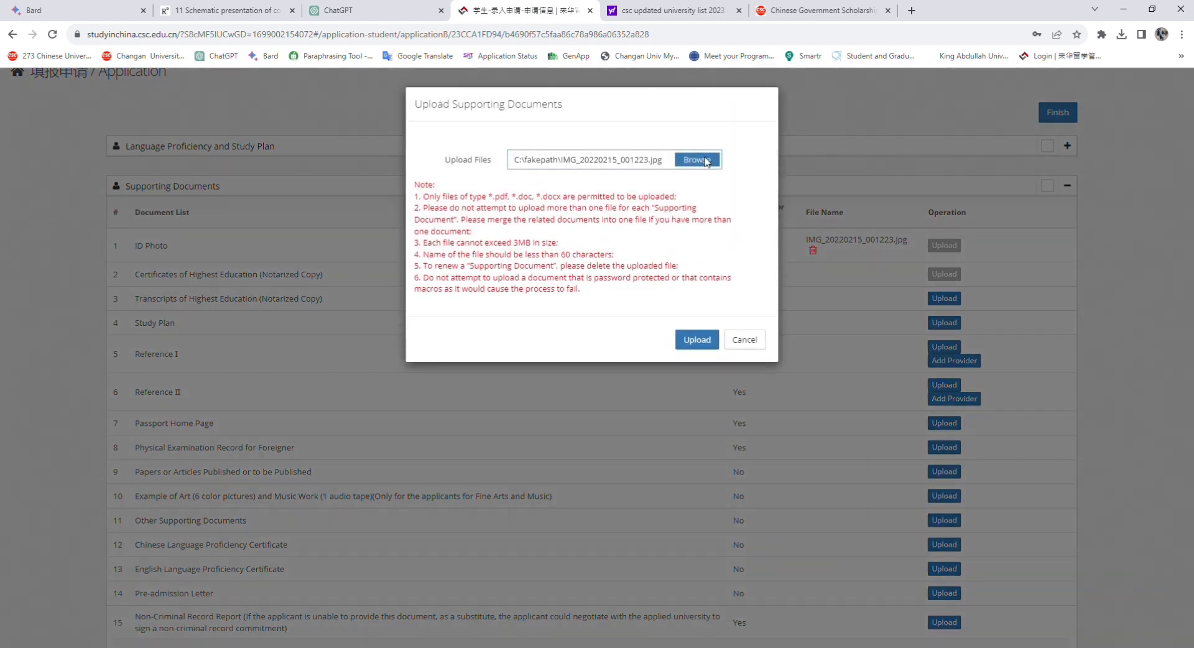
{"action": "left_click", "coordinate": [706, 160]}
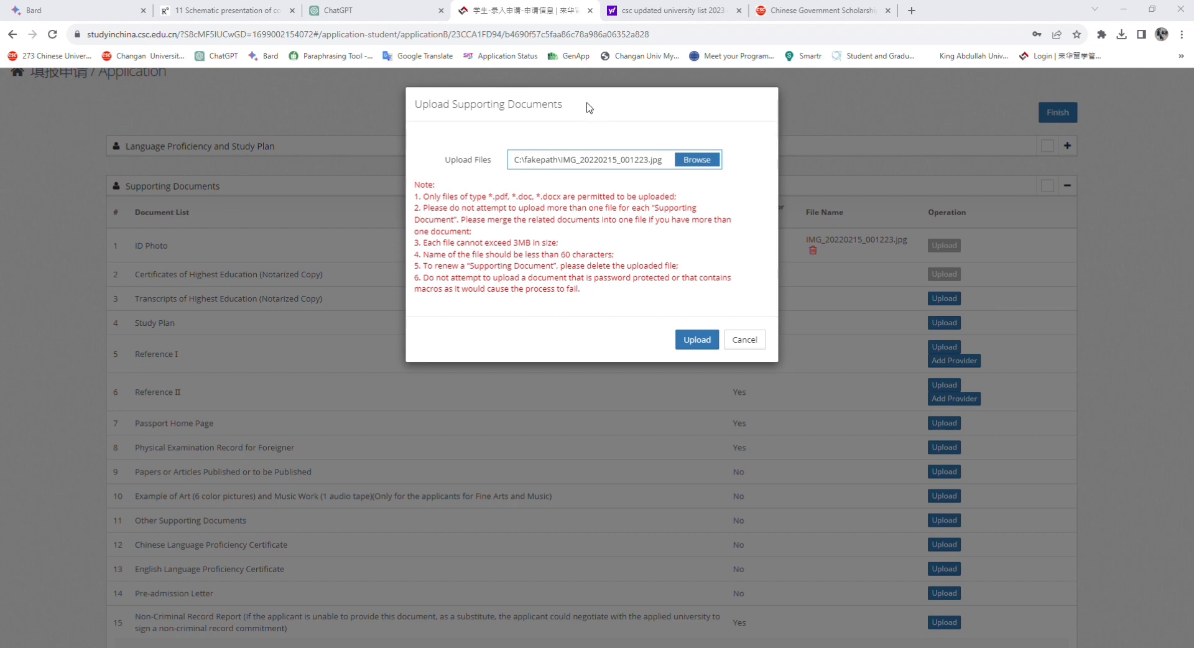
{"action": "left_click", "coordinate": [494, 312]}
{"action": "left_click", "coordinate": [699, 339]}
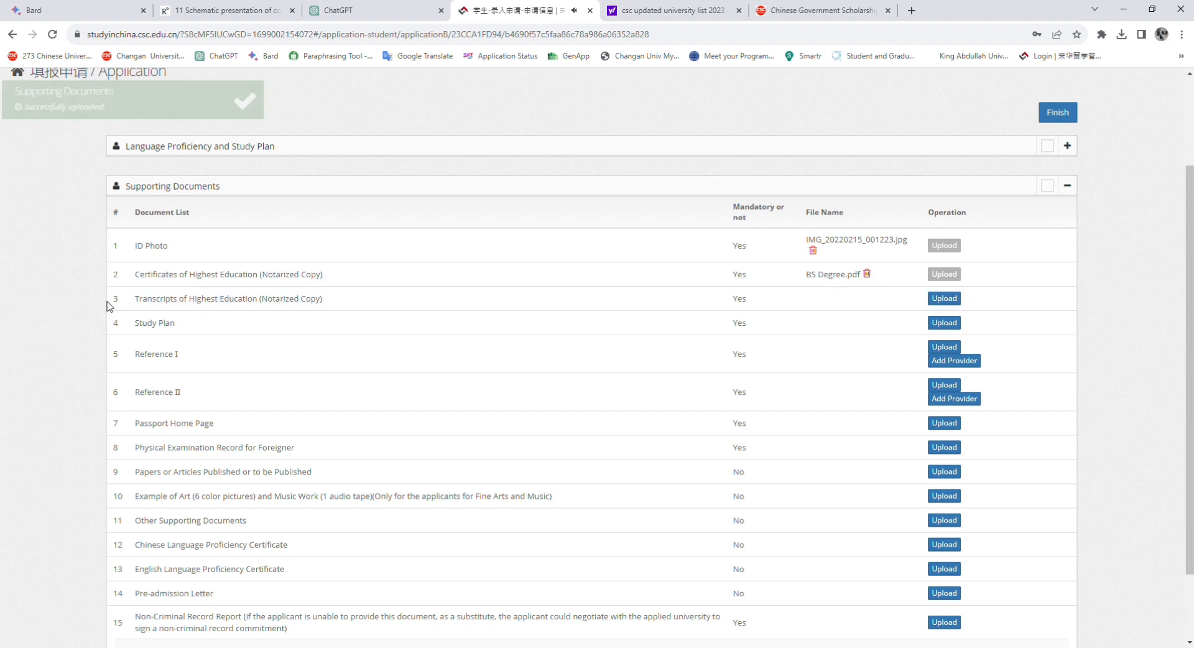
Upload BS Physics Transcript.pdf on the Transcripts of Highest Education row
{"action": "left_click", "coordinate": [942, 299]}
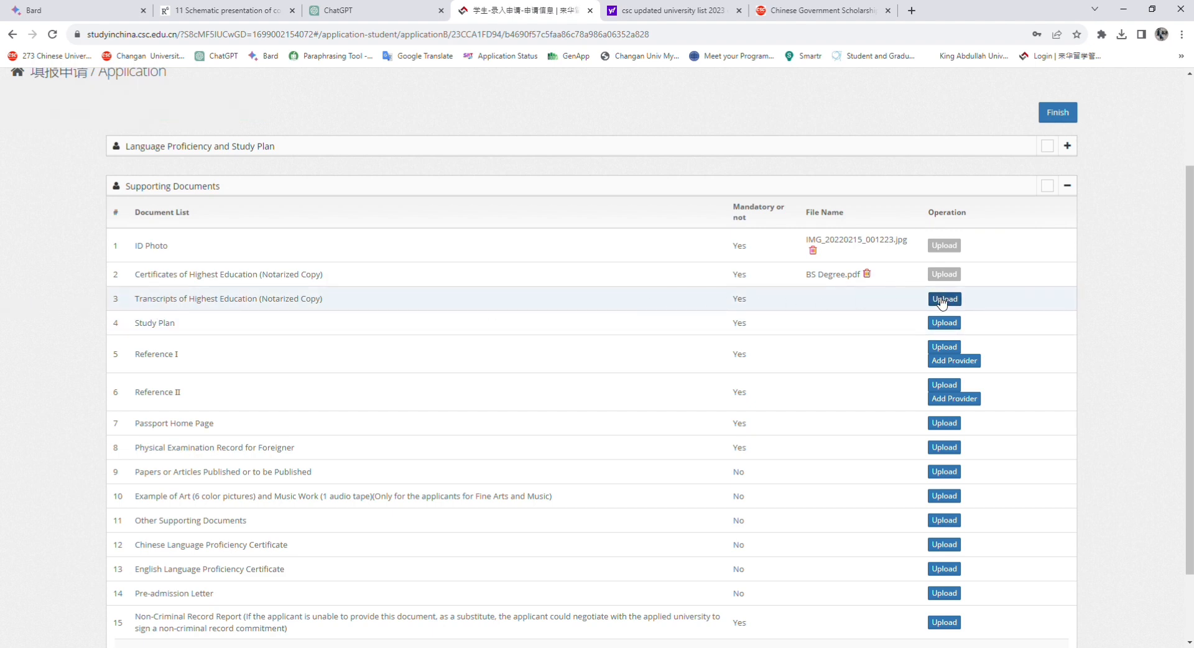
{"action": "left_click", "coordinate": [593, 166]}
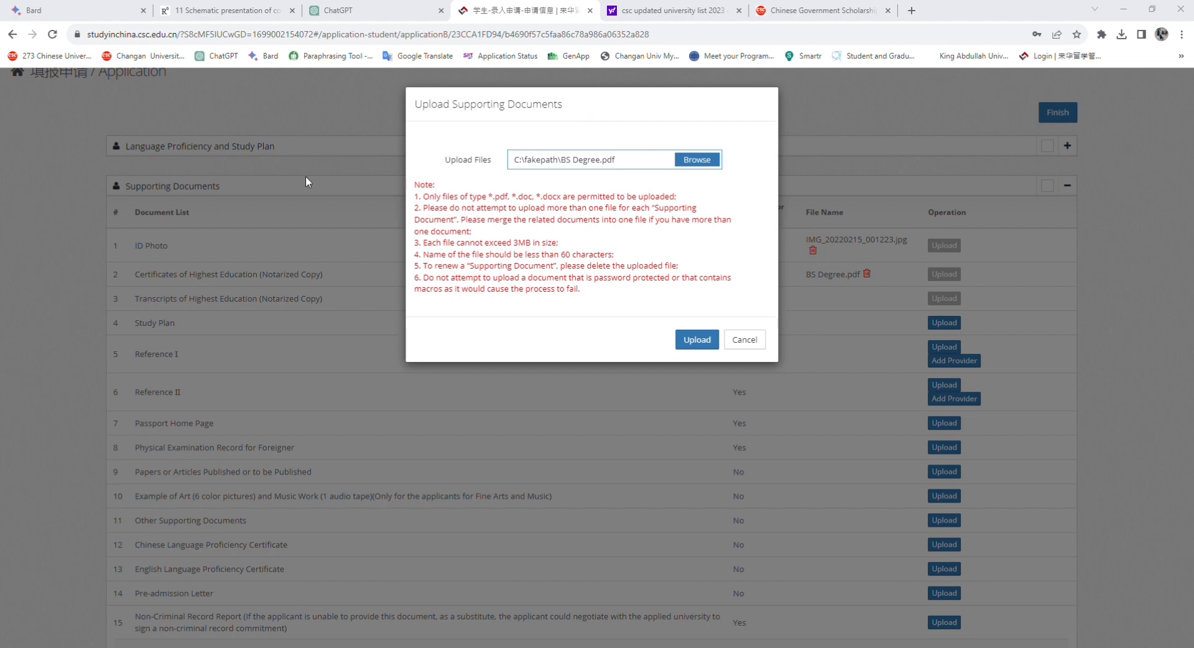
{"action": "left_click", "coordinate": [487, 319]}
{"action": "left_click", "coordinate": [697, 339]}
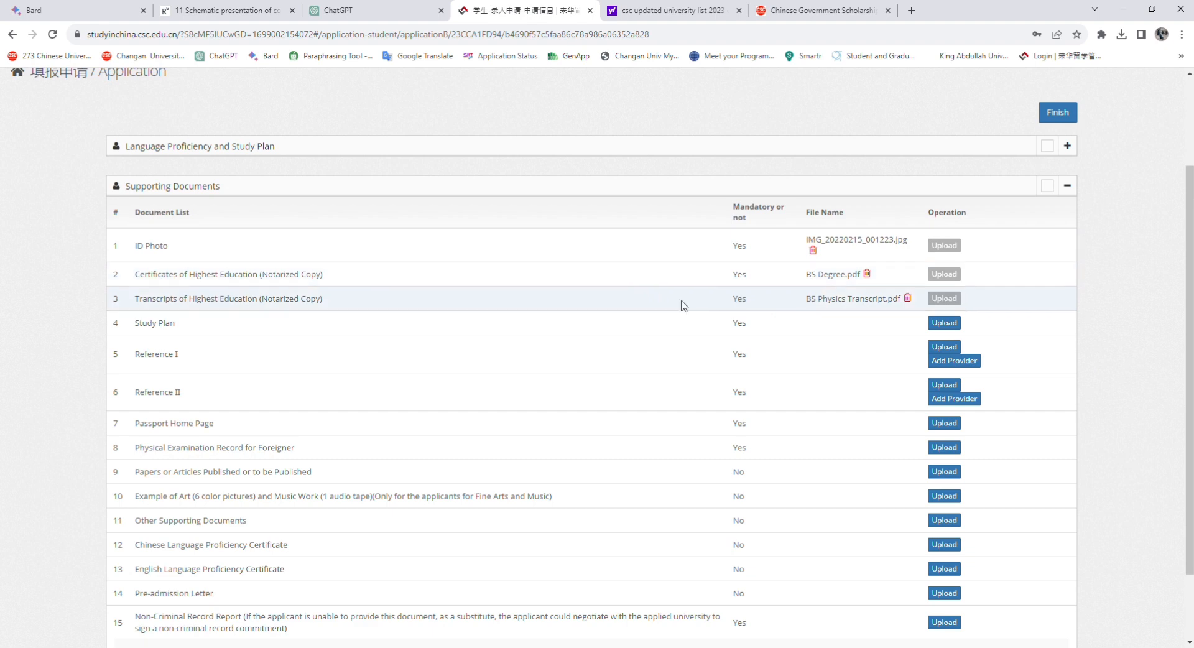
Delete the existing transcripts file and re-upload BS Physics Transcript.pdf, minding the 3MB limit
{"action": "left_click", "coordinate": [907, 297]}
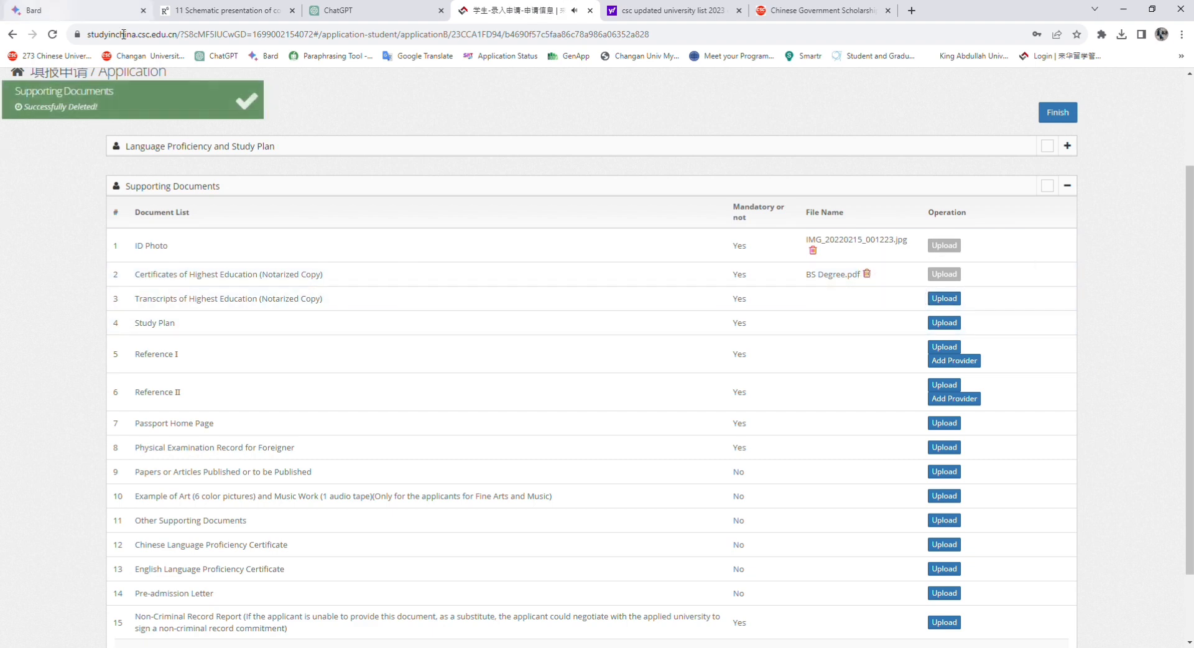
{"action": "left_click", "coordinate": [943, 298]}
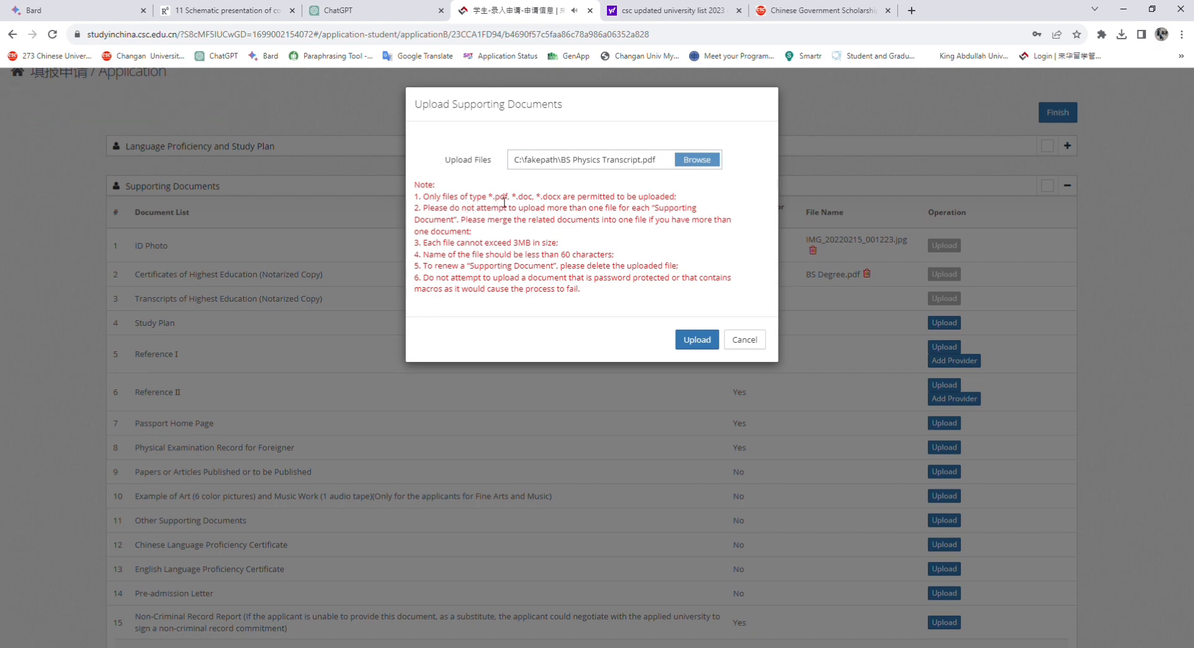
{"action": "left_click_drag", "start_coordinate": [495, 202], "coordinate": [533, 202]}
{"action": "left_click", "coordinate": [538, 203]}
{"action": "double_click", "coordinate": [532, 203]}
{"action": "left_click", "coordinate": [696, 268]}
{"action": "left_click_drag", "start_coordinate": [515, 245], "coordinate": [556, 253]}
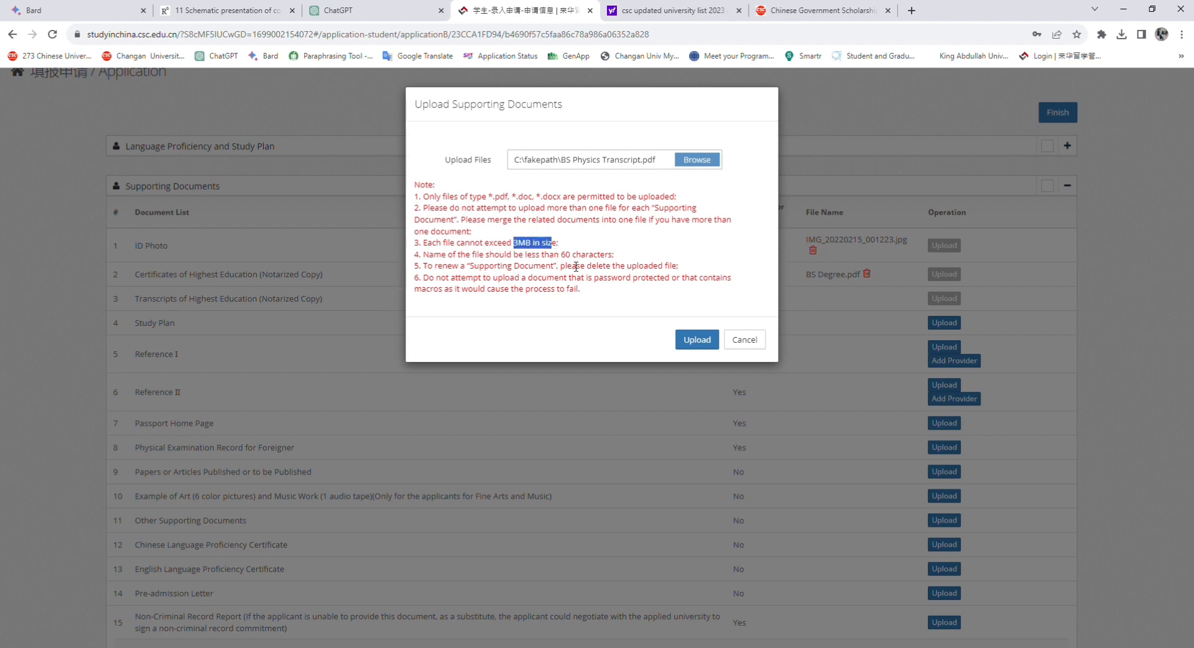
{"action": "left_click", "coordinate": [714, 162]}
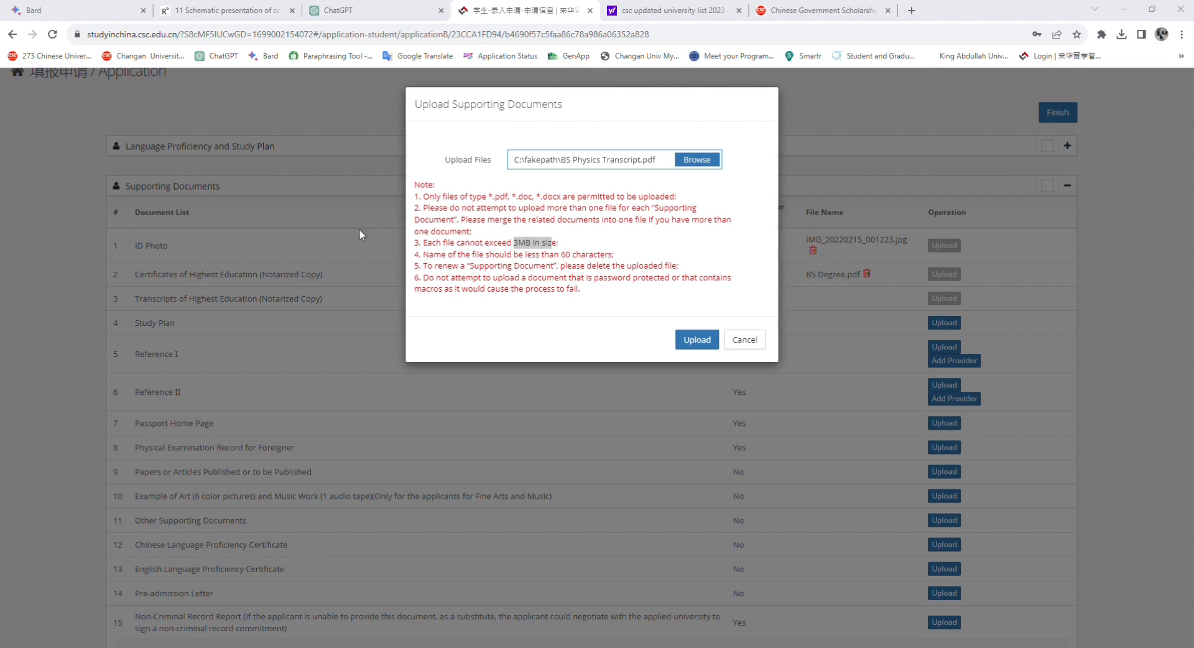
{"action": "left_click", "coordinate": [511, 319]}
{"action": "left_click", "coordinate": [713, 350]}
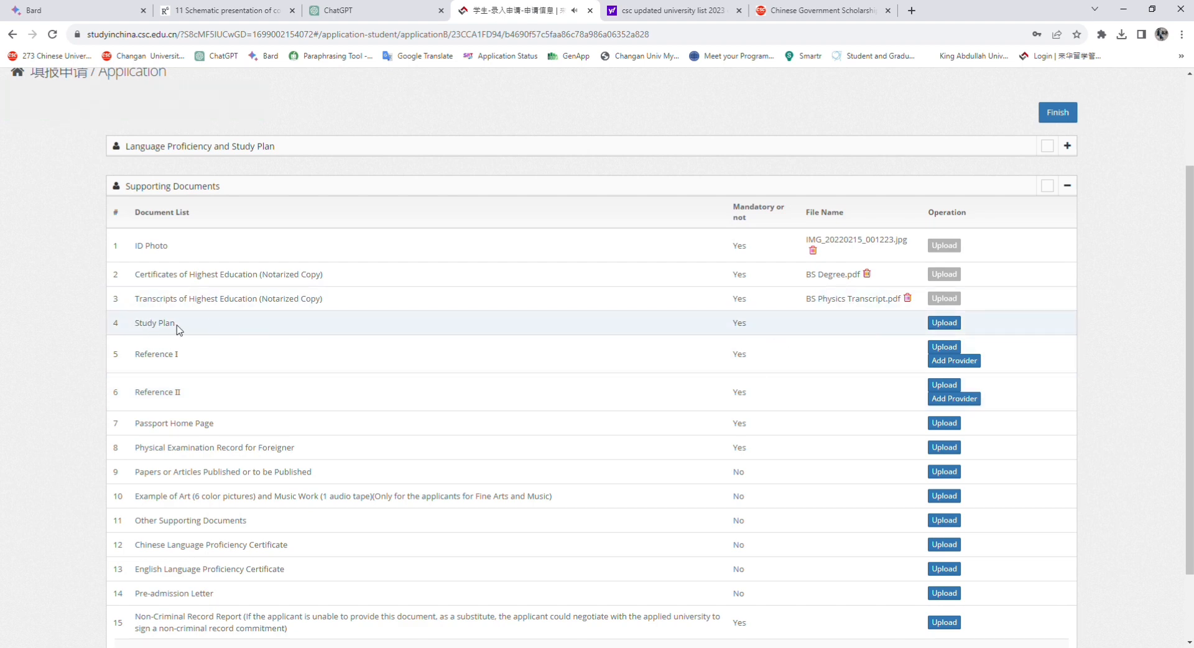
Upload 1Study Plan.pdf on the Study Plan row, within the 3MB size limit
{"action": "mouse_move", "coordinate": [176, 327]}
{"action": "left_mouse_down"}
{"action": "mouse_move", "coordinate": [110, 322]}
{"action": "mouse_move", "coordinate": [177, 329]}
{"action": "left_mouse_up"}
{"action": "left_click", "coordinate": [79, 326]}
{"action": "left_click", "coordinate": [187, 328]}
{"action": "left_click", "coordinate": [960, 321]}
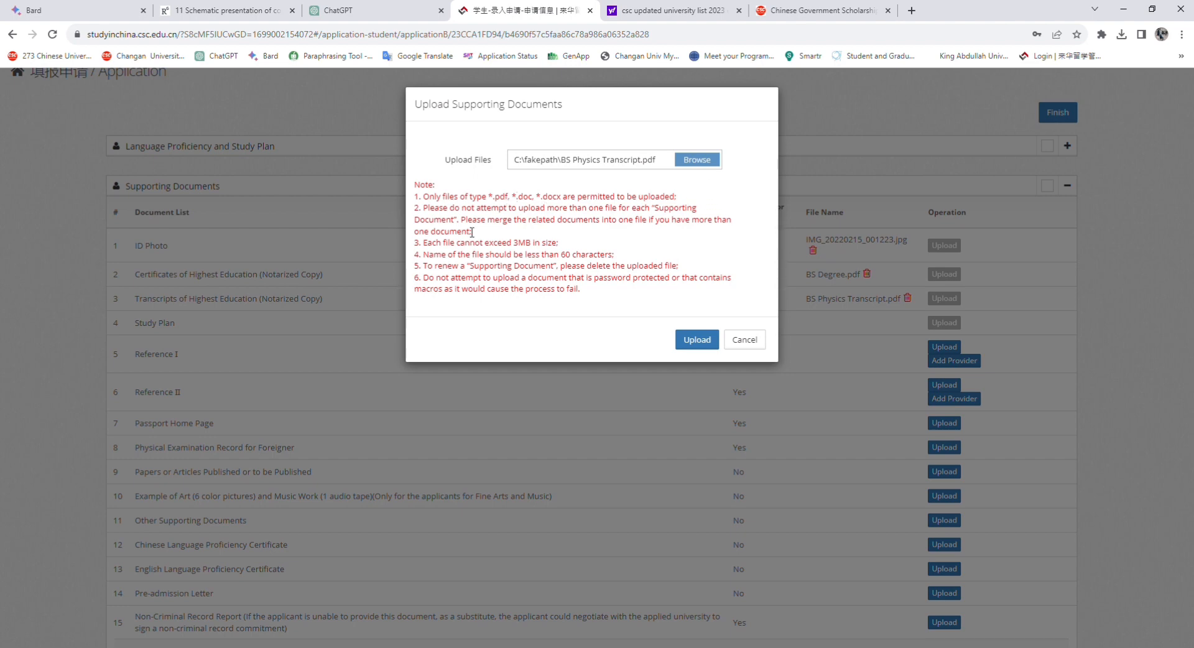
{"action": "double_click", "coordinate": [520, 243]}
{"action": "left_click", "coordinate": [693, 163]}
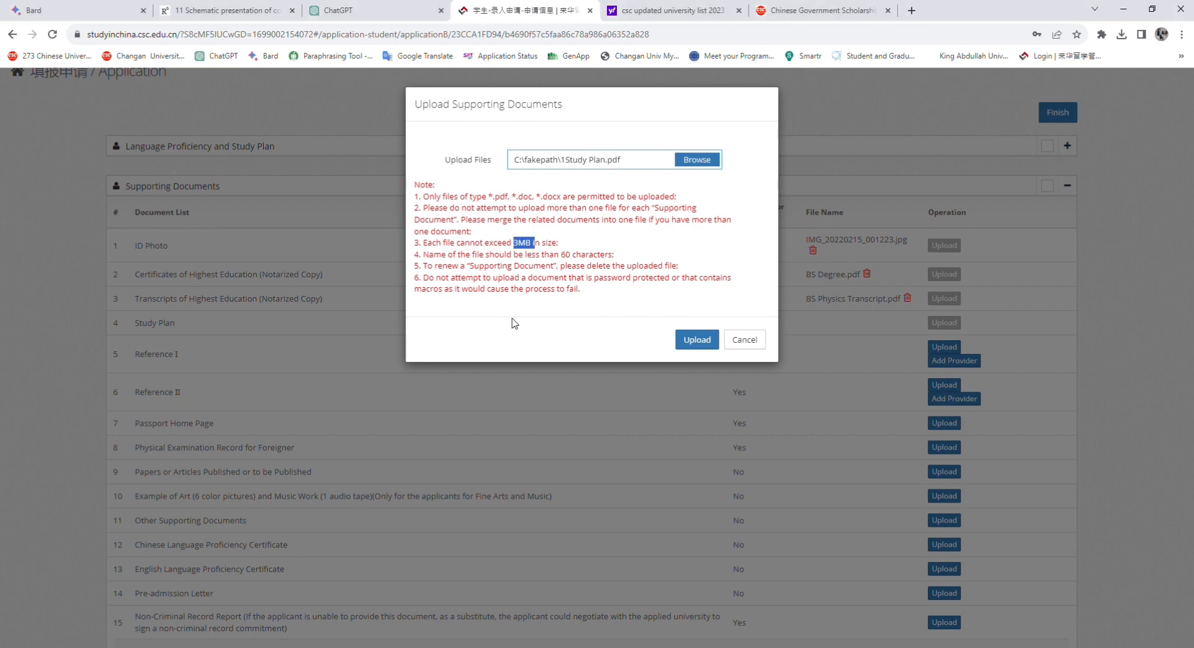
{"action": "left_click", "coordinate": [690, 338]}
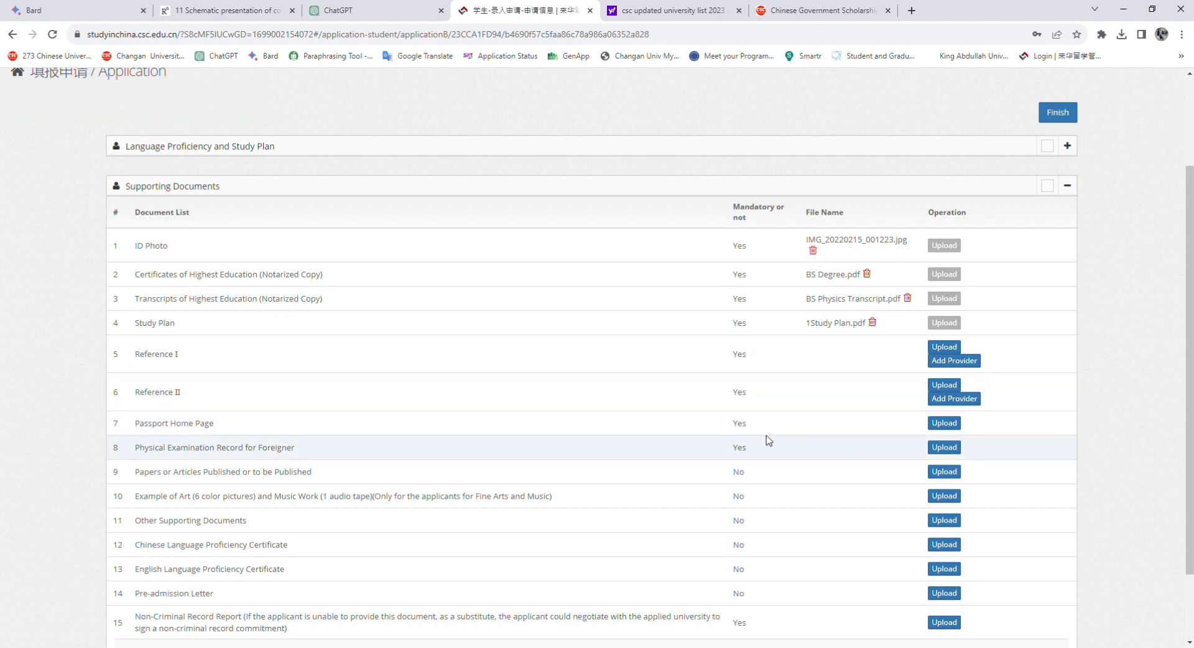
Upload Reference 1.pdf personally as Reference I, after checking and closing the reference-provider form
{"action": "left_click", "coordinate": [943, 347]}
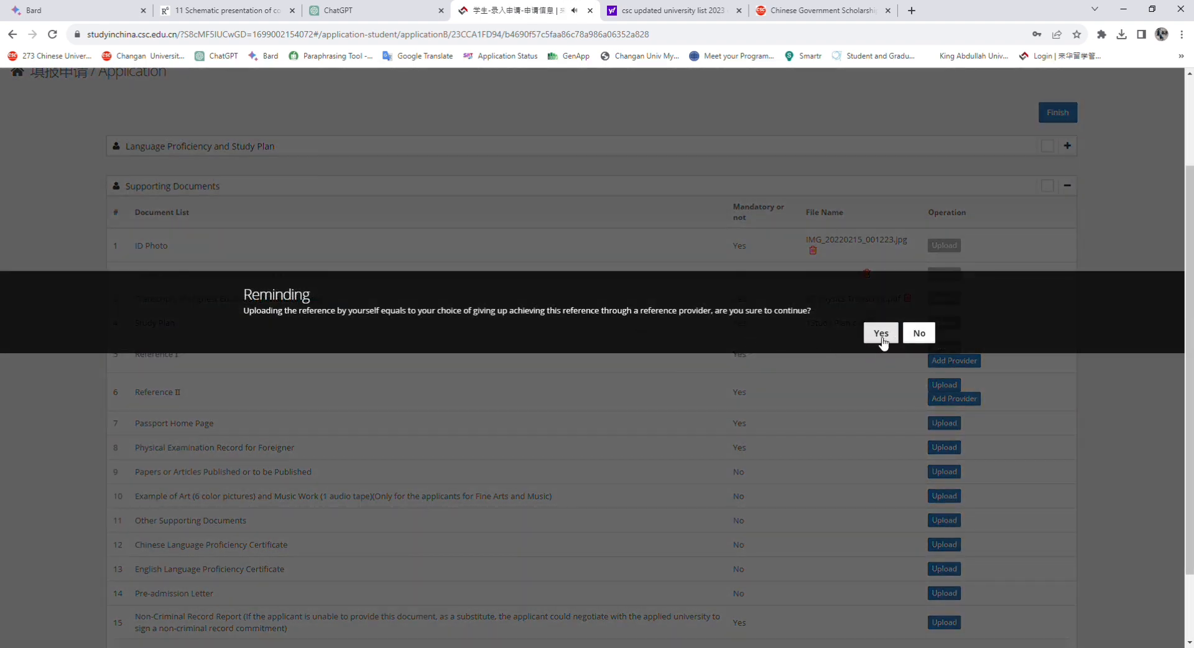
{"action": "left_click", "coordinate": [881, 334]}
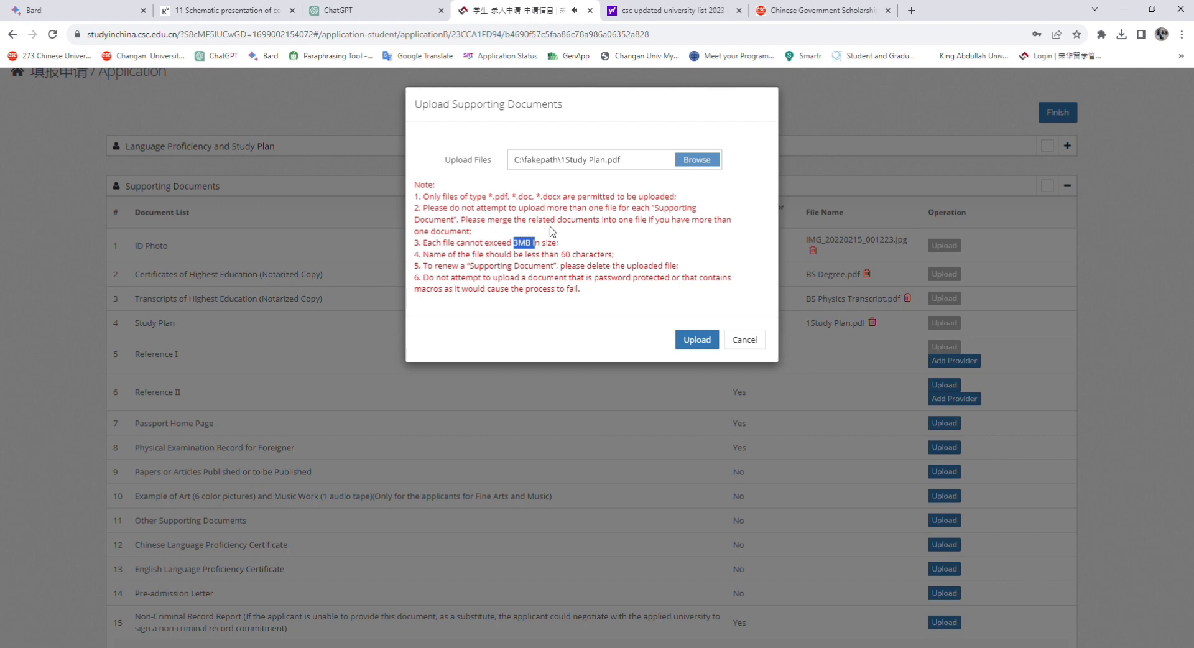
{"action": "left_click", "coordinate": [569, 265]}
{"action": "left_click", "coordinate": [744, 340]}
{"action": "left_click", "coordinate": [966, 362]}
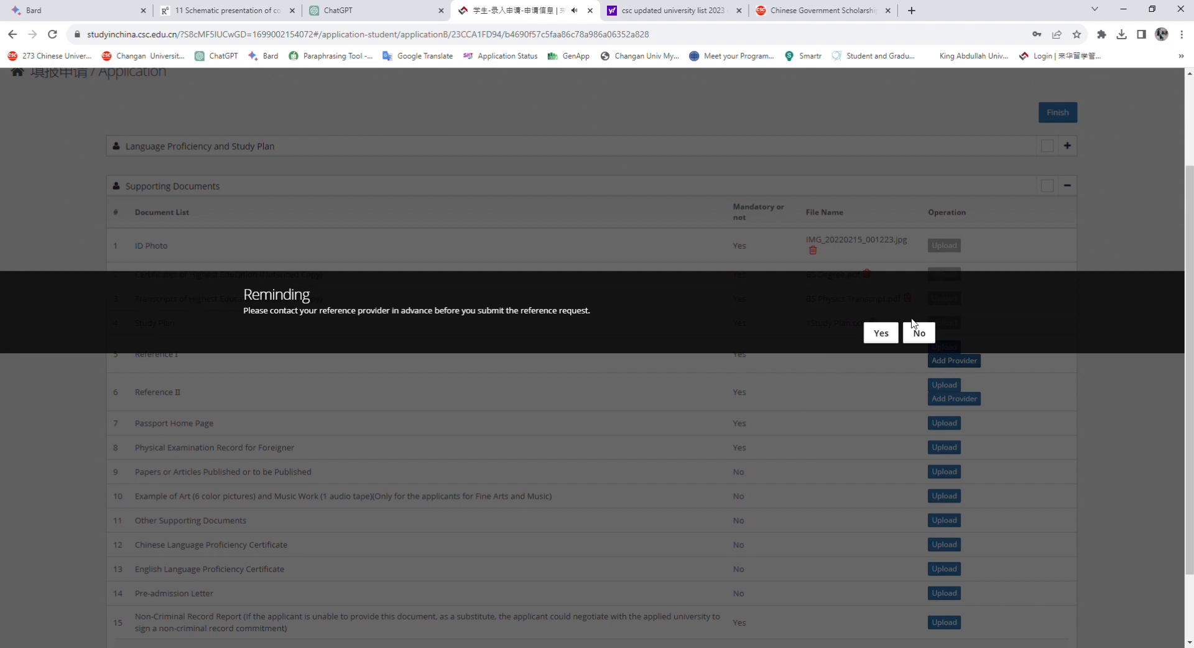
{"action": "left_click", "coordinate": [888, 334]}
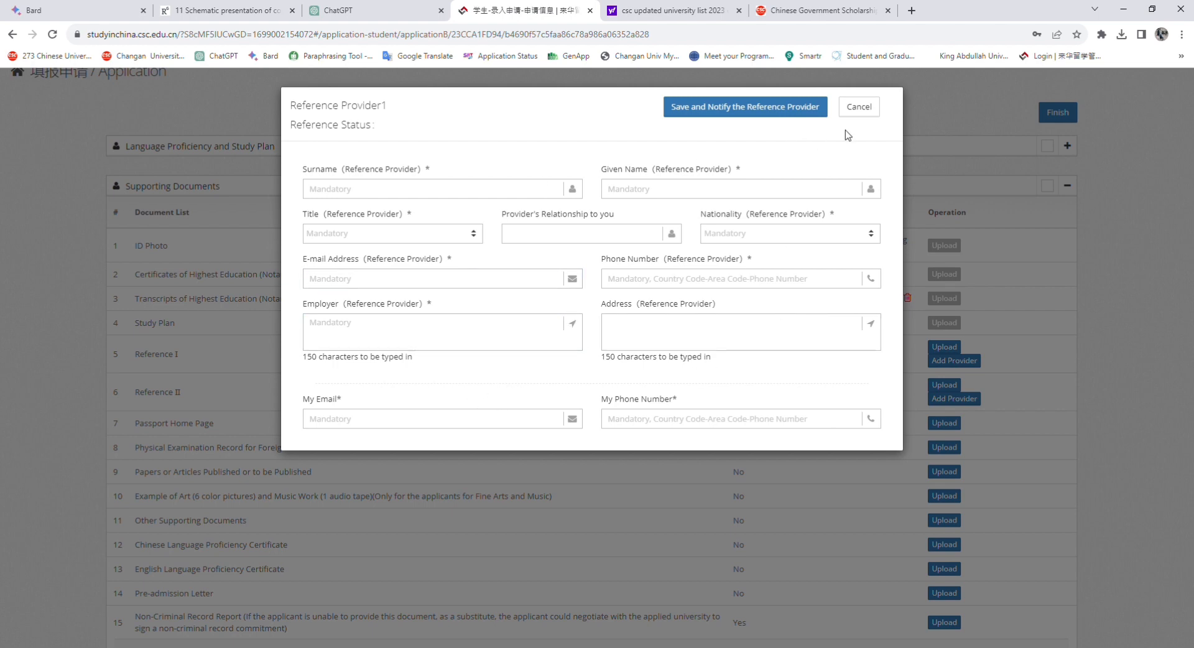
{"action": "left_click", "coordinate": [860, 107]}
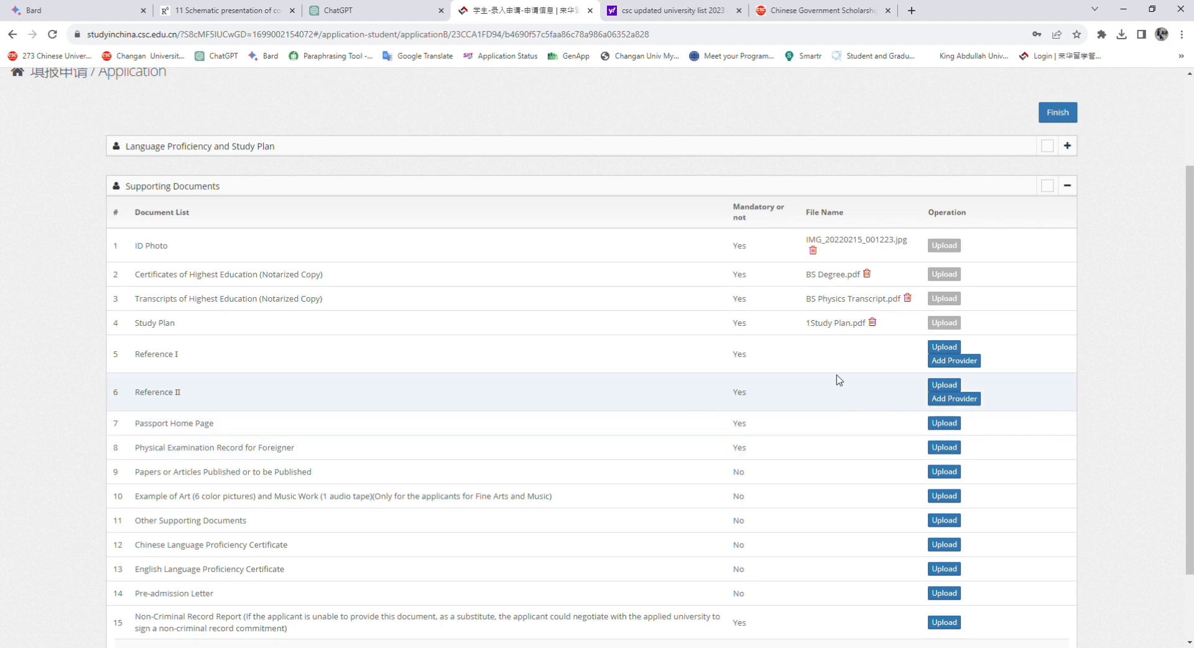
{"action": "left_click", "coordinate": [943, 348]}
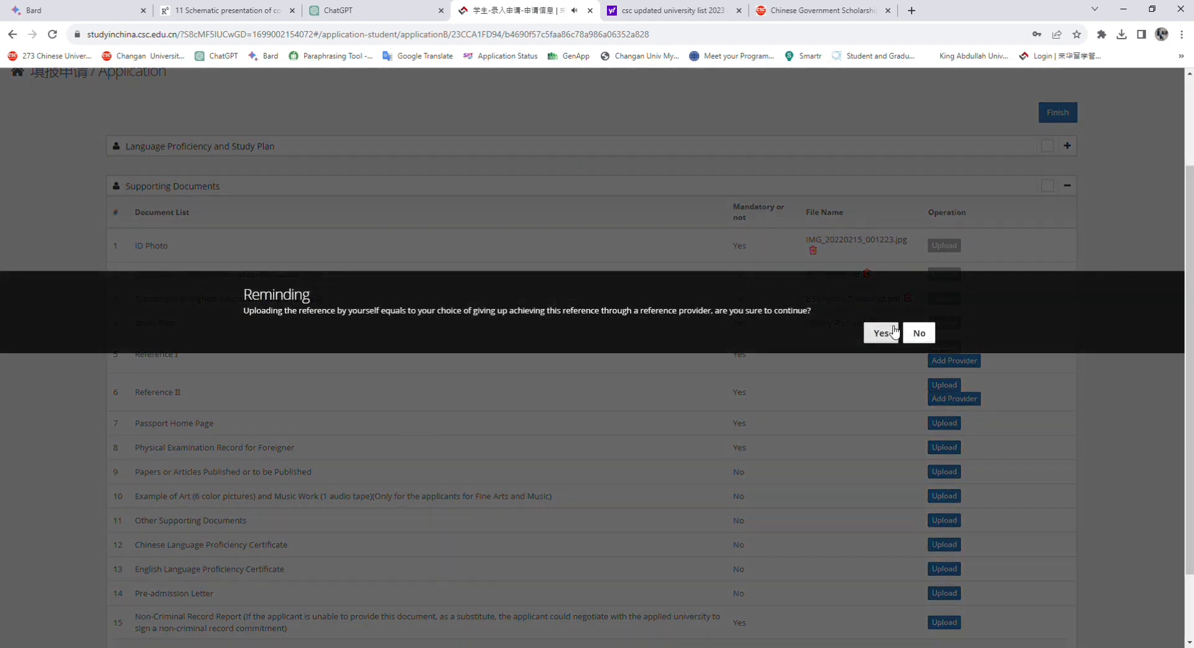
{"action": "left_click", "coordinate": [890, 335]}
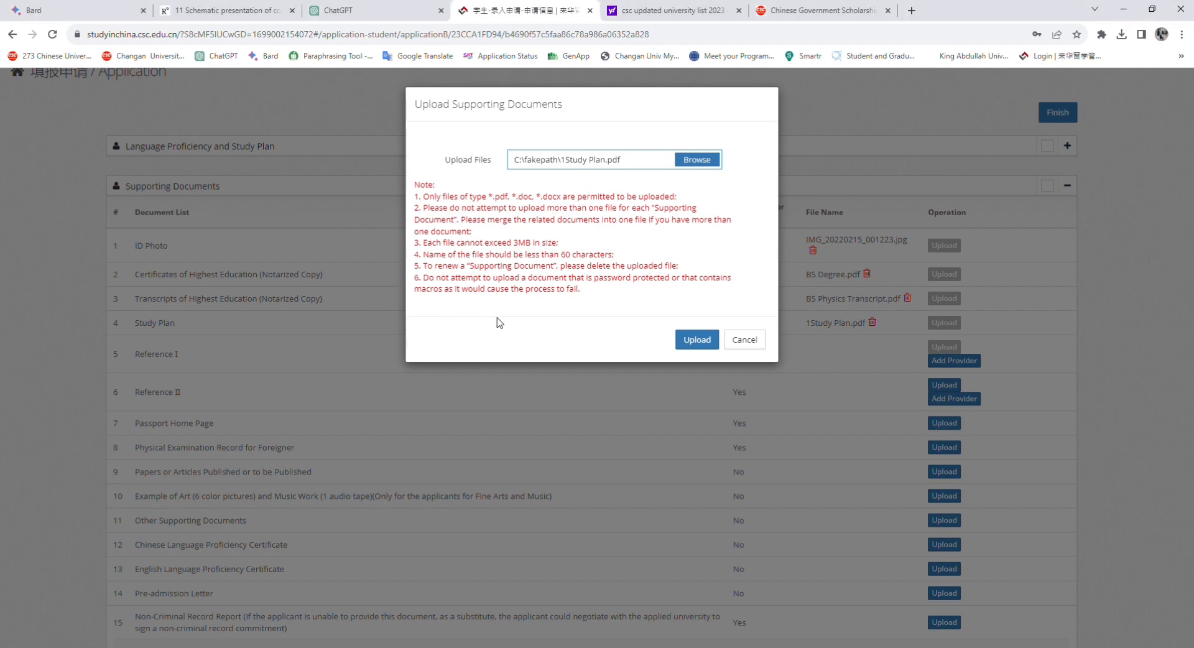
{"action": "left_click", "coordinate": [697, 340]}
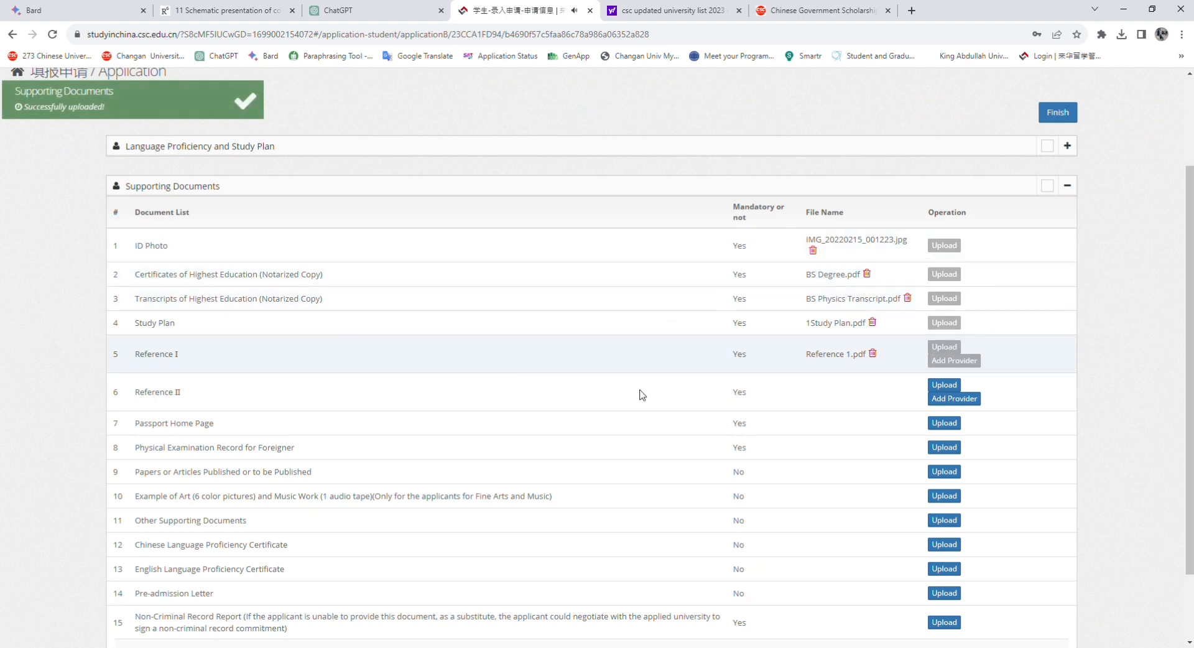
Upload Reference 2.pdf personally as the Reference II letter
{"action": "left_click", "coordinate": [956, 388]}
{"action": "left_click", "coordinate": [883, 332]}
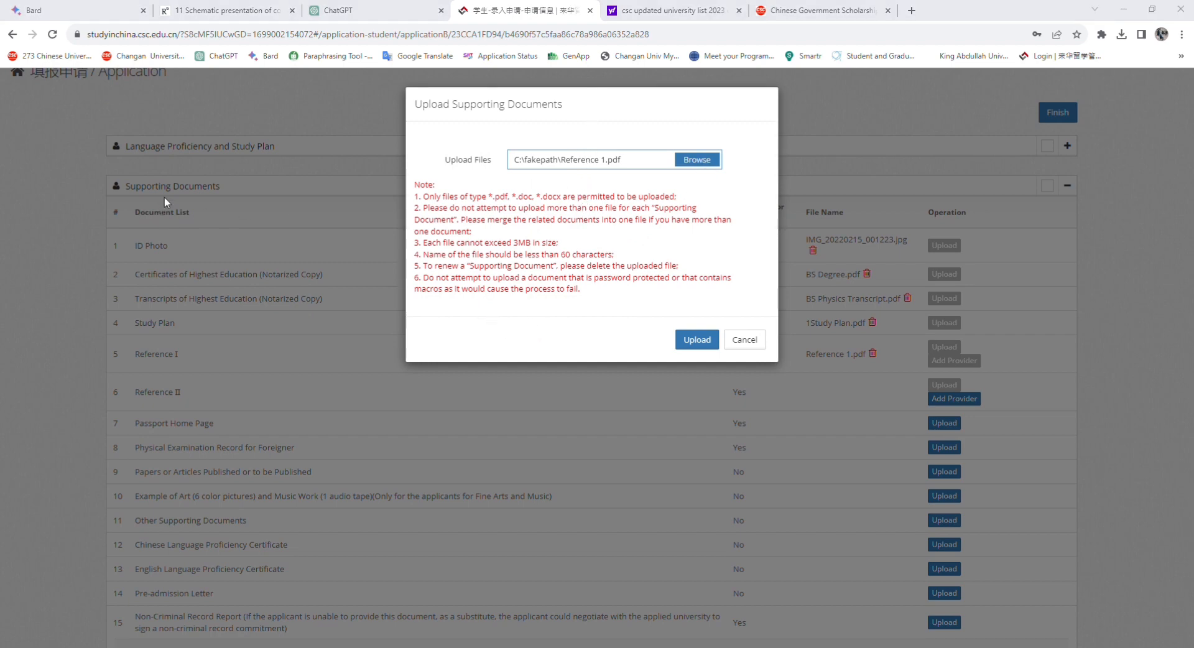
{"action": "left_click", "coordinate": [690, 340]}
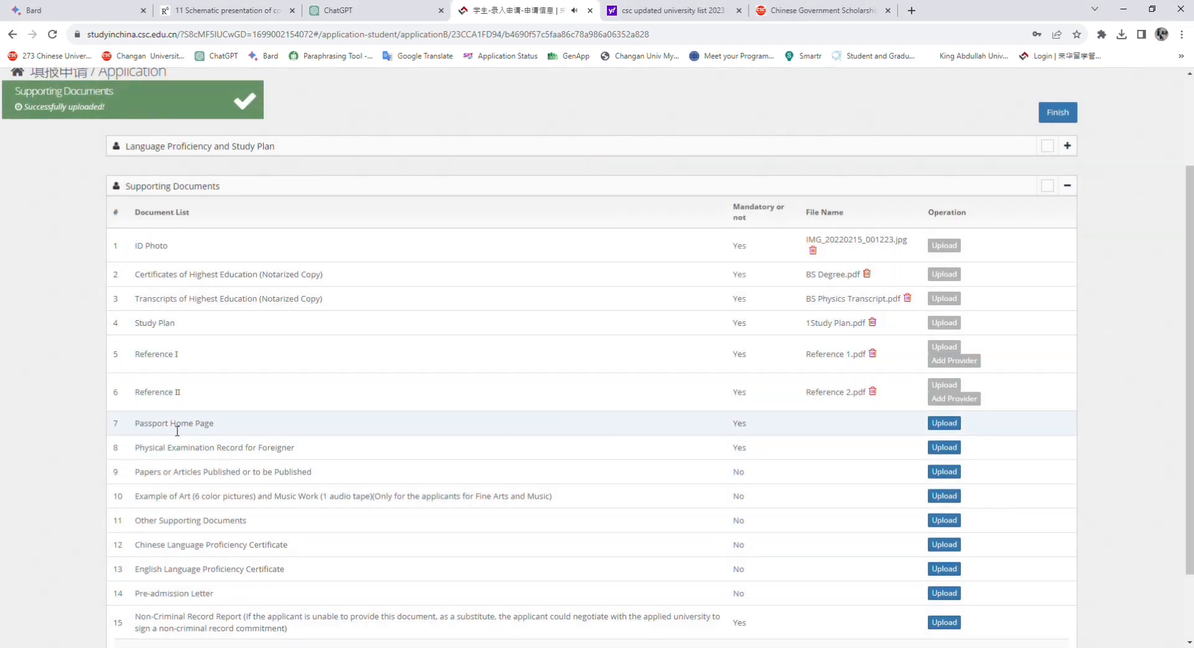
Upload Passport.pdf on the Passport Home Page row
{"action": "left_click", "coordinate": [944, 424]}
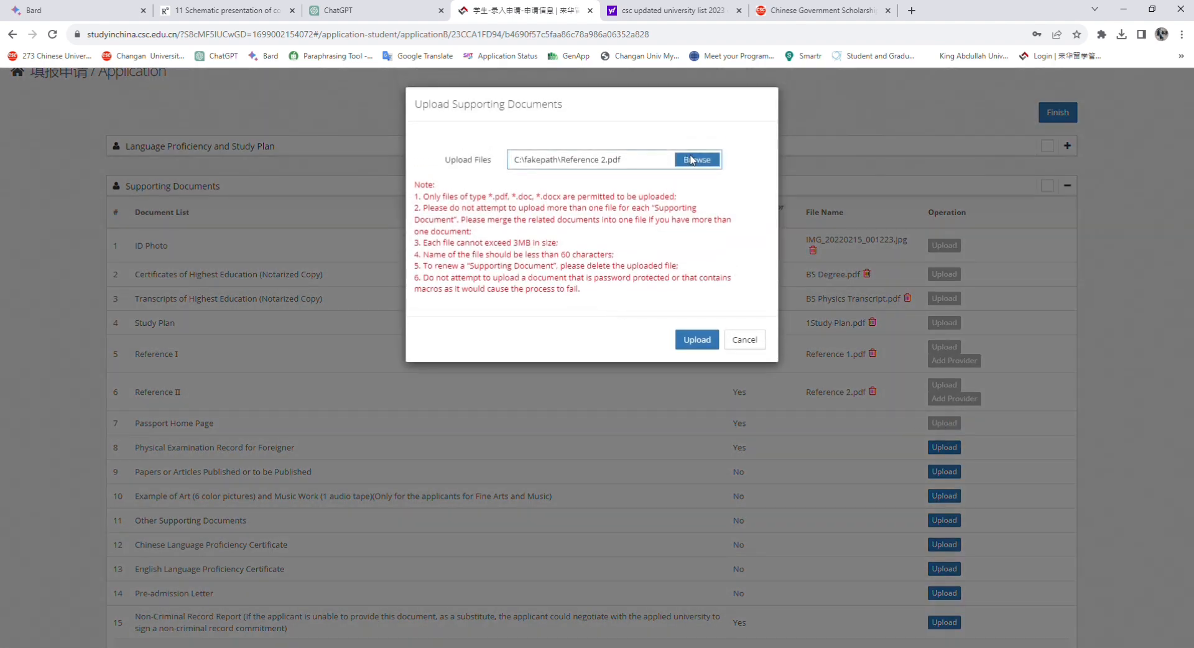
{"action": "left_click", "coordinate": [692, 160]}
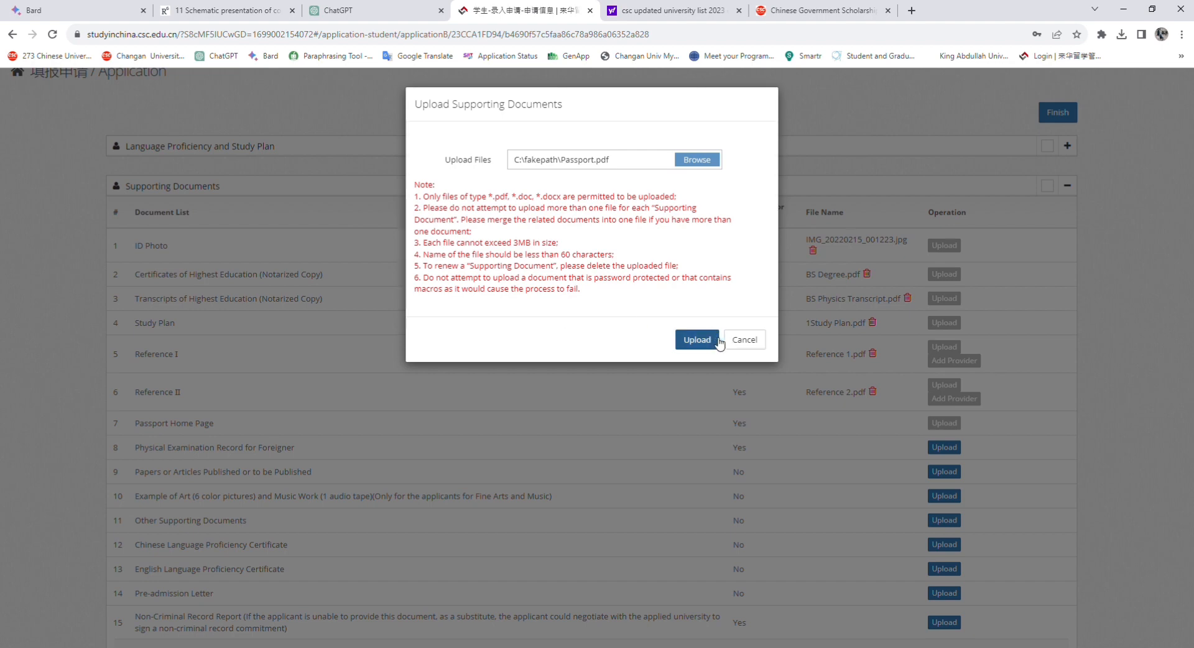
{"action": "left_click", "coordinate": [697, 340]}
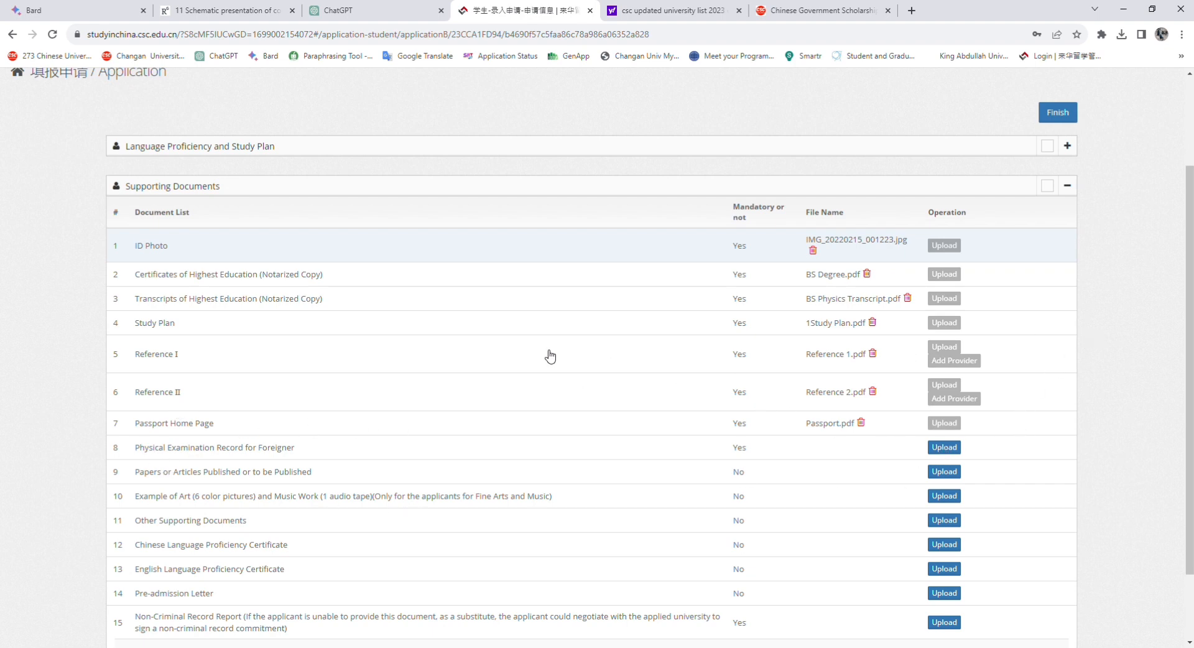
Upload foreign physical examination form 1.pdf on the Physical Examination Record row
{"action": "left_click", "coordinate": [952, 449]}
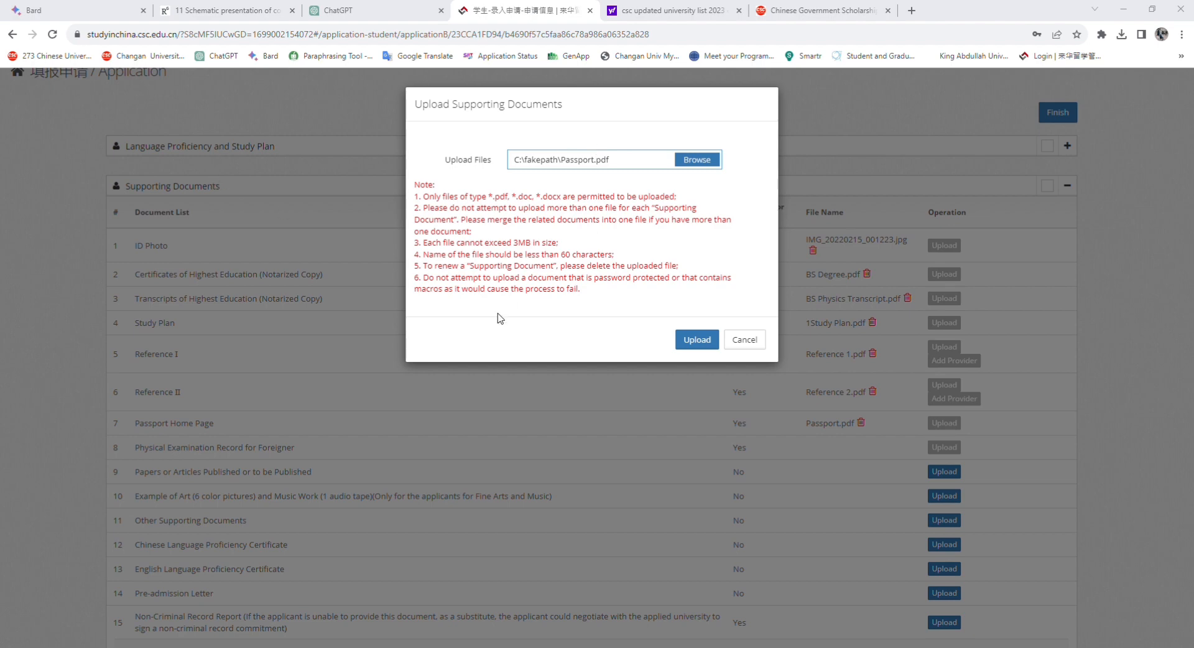
{"action": "left_click", "coordinate": [703, 339]}
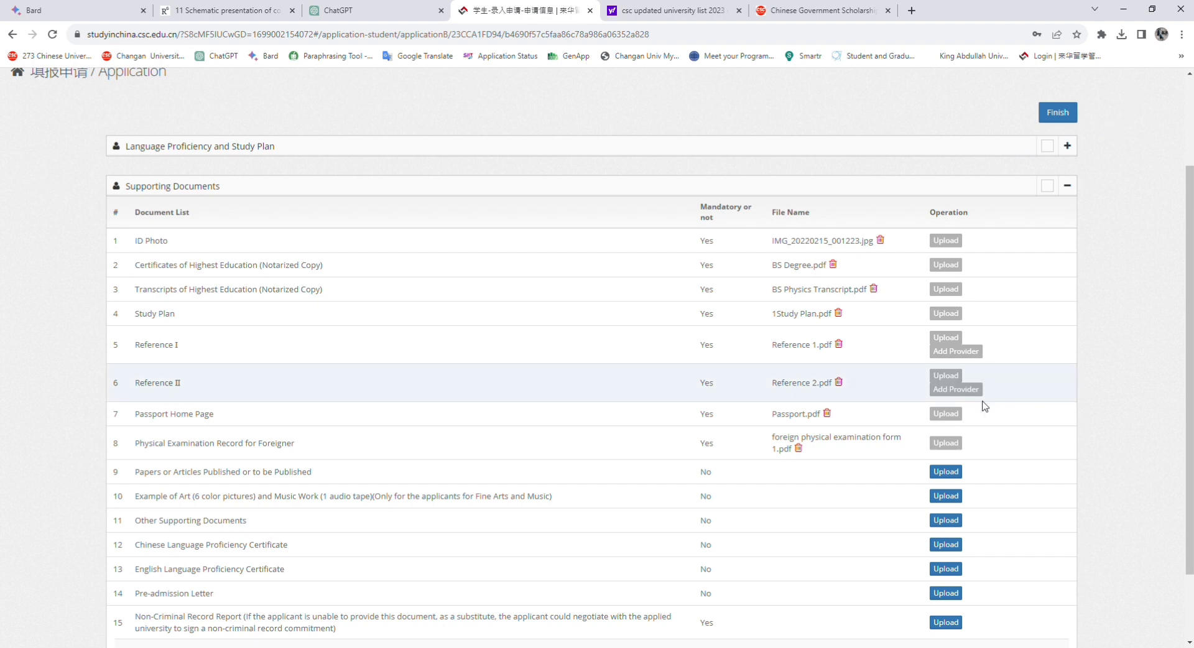
{"action": "scroll", "coordinate": [945, 380], "scroll_direction": "down", "scroll_amount": 1}
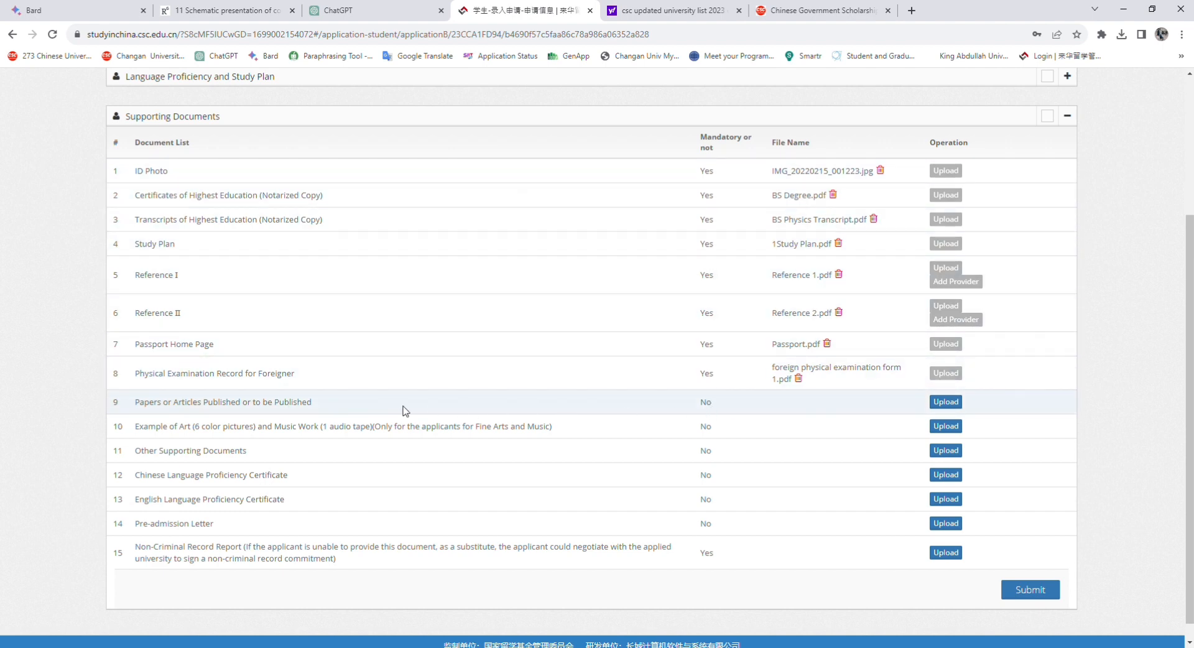
{"action": "left_click_drag", "start_coordinate": [141, 407], "coordinate": [315, 404]}
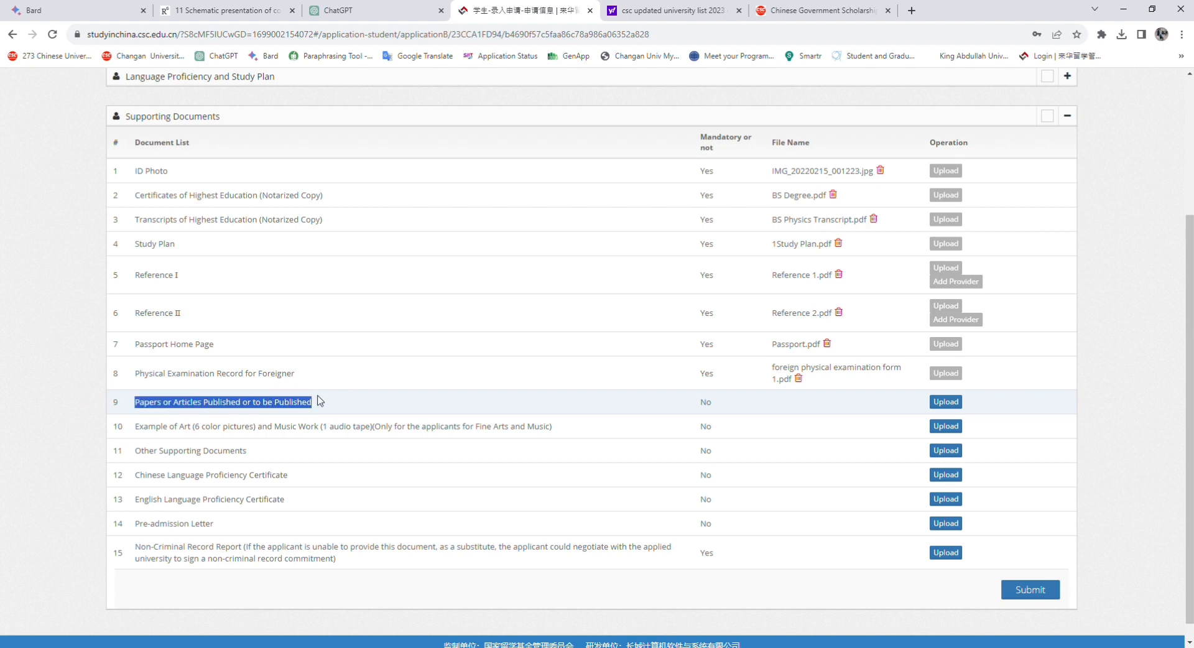
{"action": "left_click", "coordinate": [709, 406]}
{"action": "double_click", "coordinate": [708, 408]}
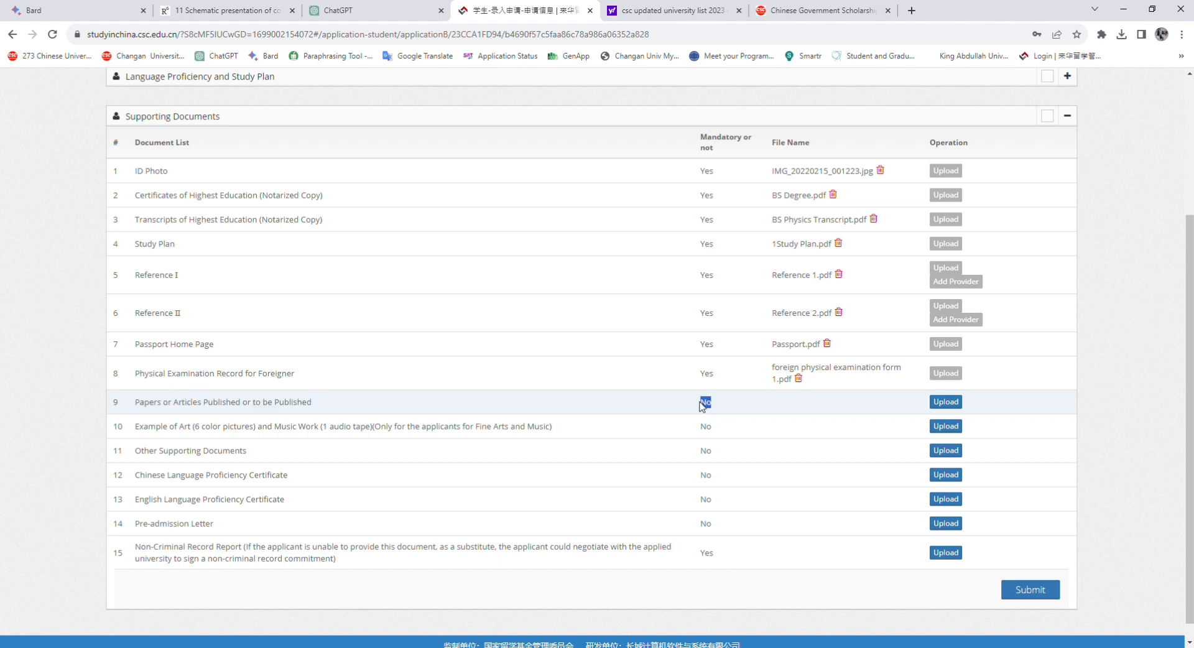
{"action": "left_click", "coordinate": [944, 402]}
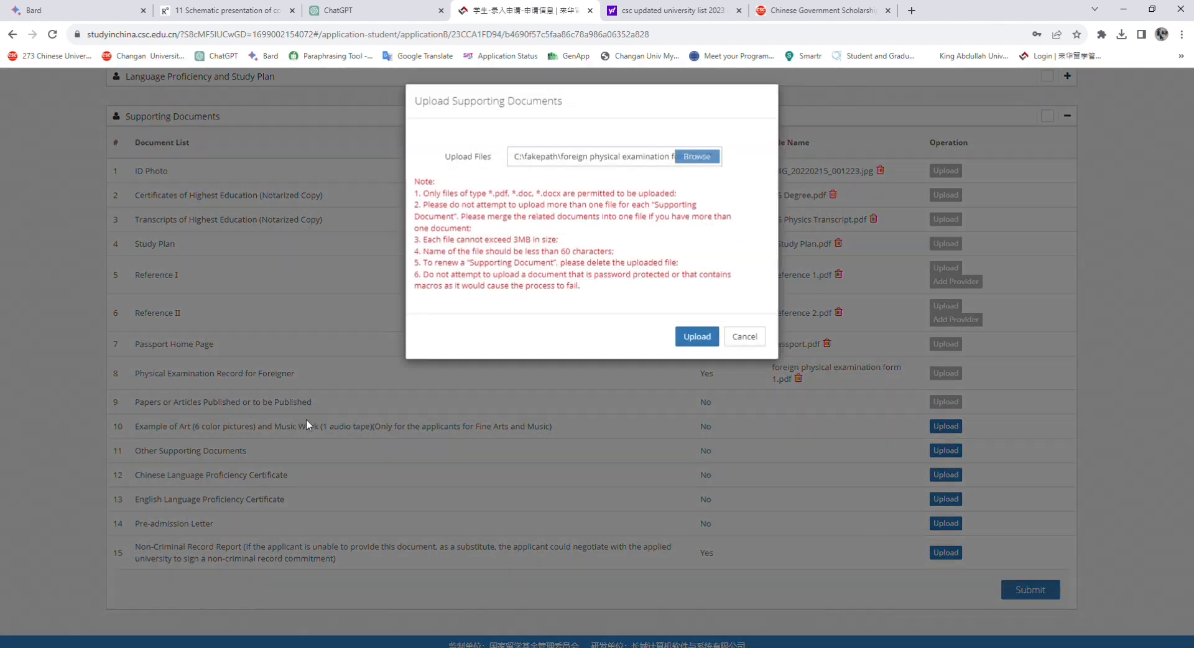
{"action": "left_click", "coordinate": [744, 337]}
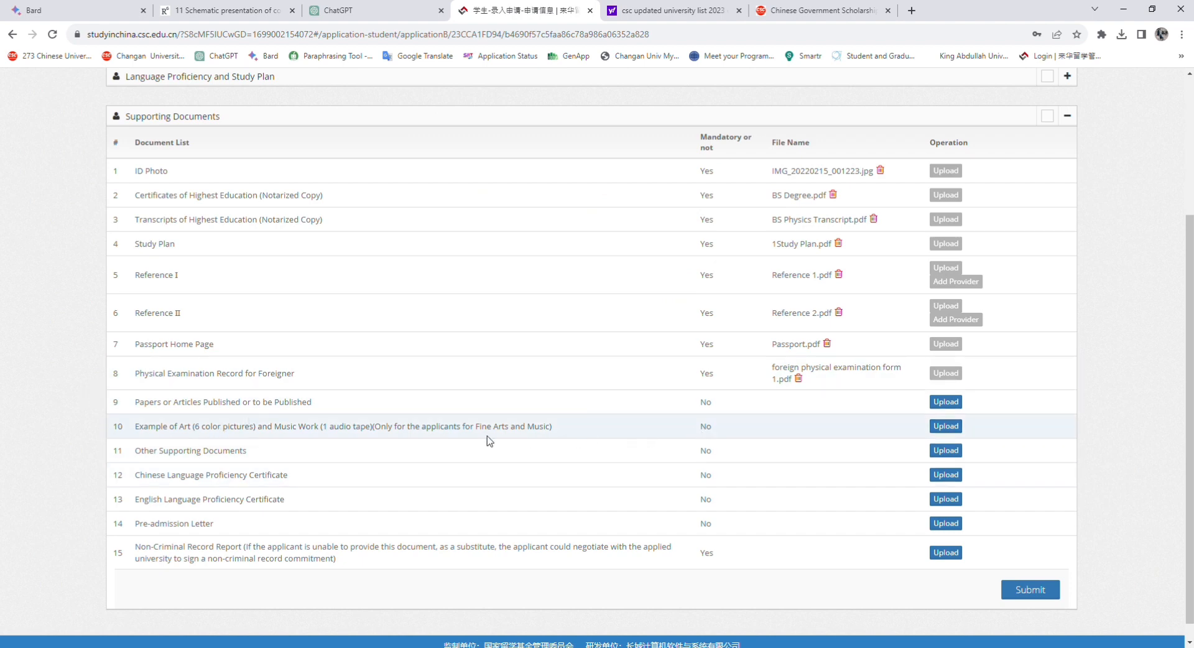
{"action": "left_click_drag", "start_coordinate": [134, 427], "coordinate": [542, 432]}
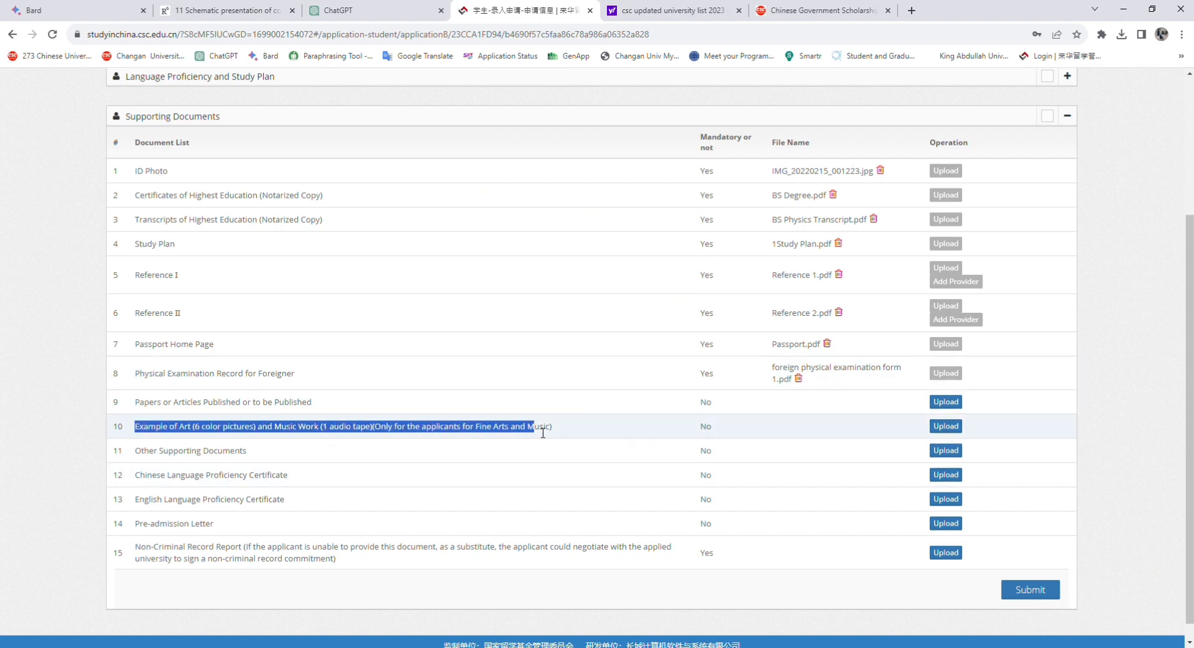
{"action": "double_click", "coordinate": [705, 426]}
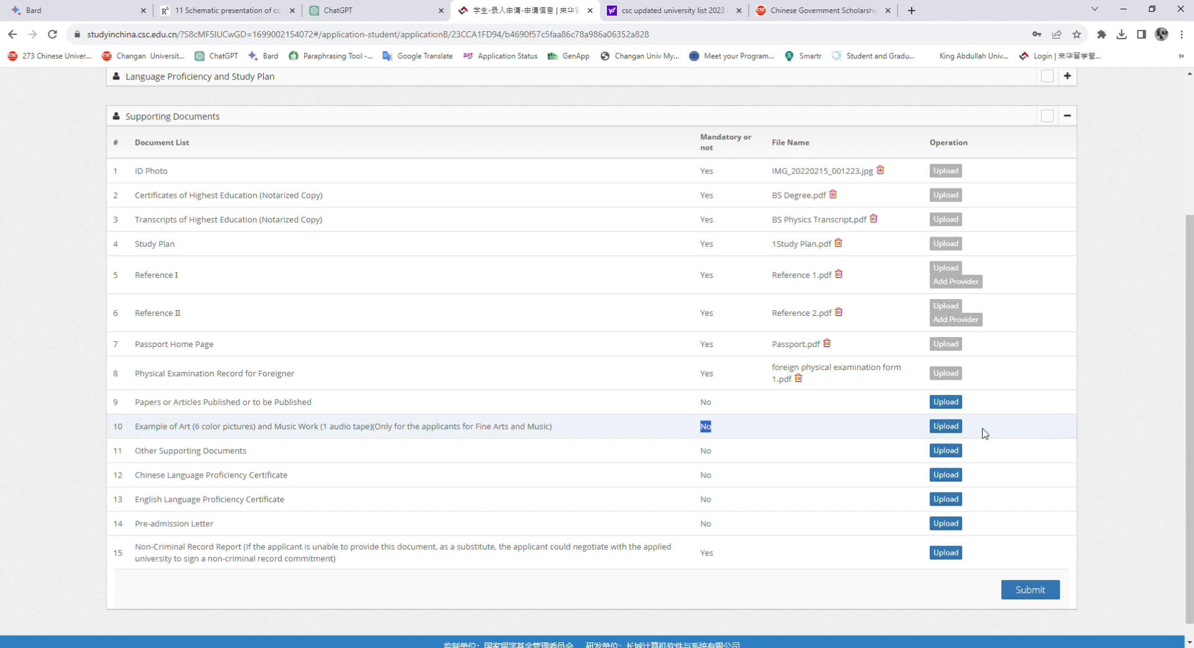
{"action": "left_click", "coordinate": [946, 426]}
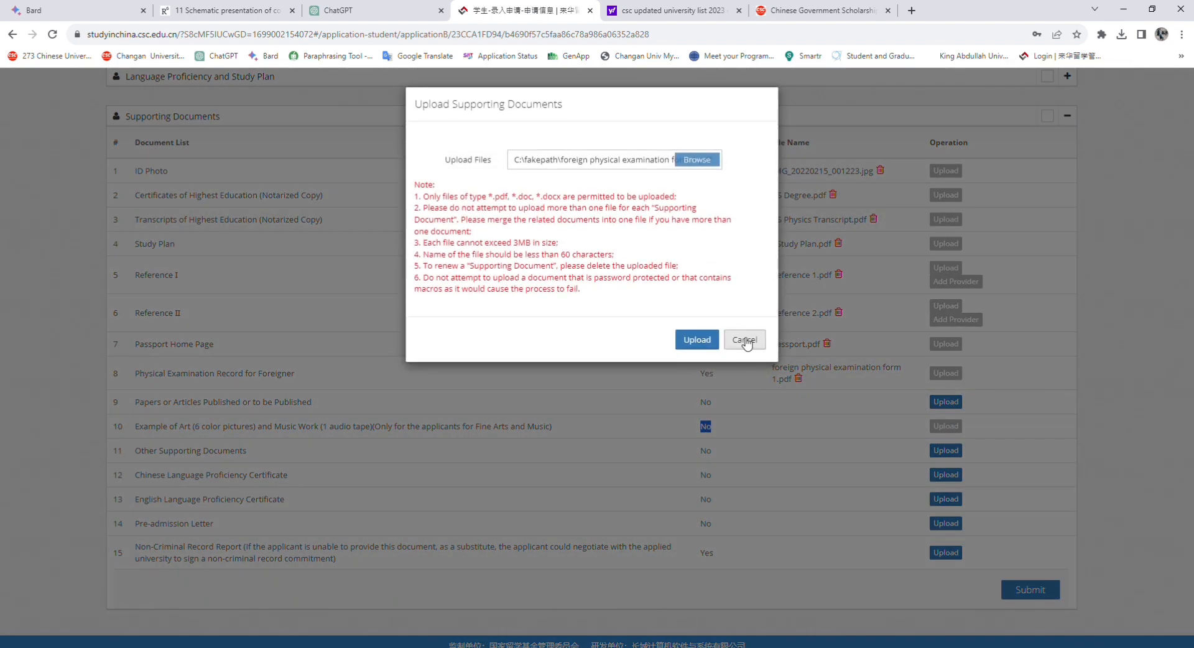
{"action": "left_click", "coordinate": [744, 341]}
{"action": "left_click_drag", "start_coordinate": [144, 451], "coordinate": [155, 451]}
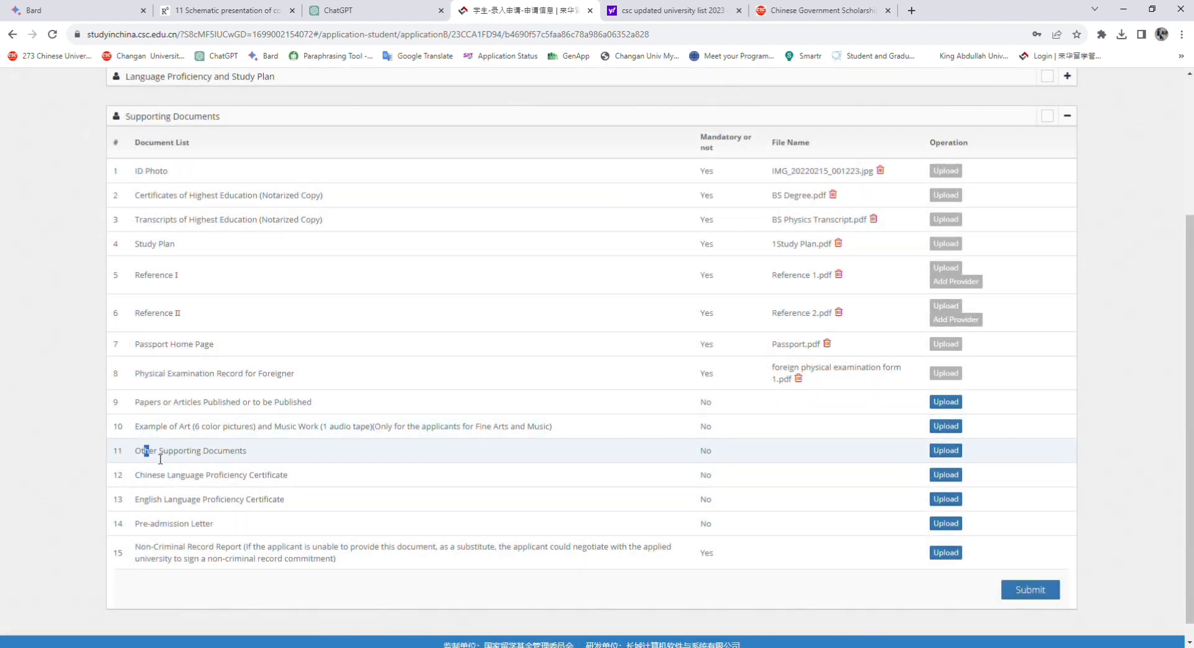
{"action": "left_click", "coordinate": [271, 452]}
{"action": "left_click_drag", "start_coordinate": [256, 451], "coordinate": [131, 451]}
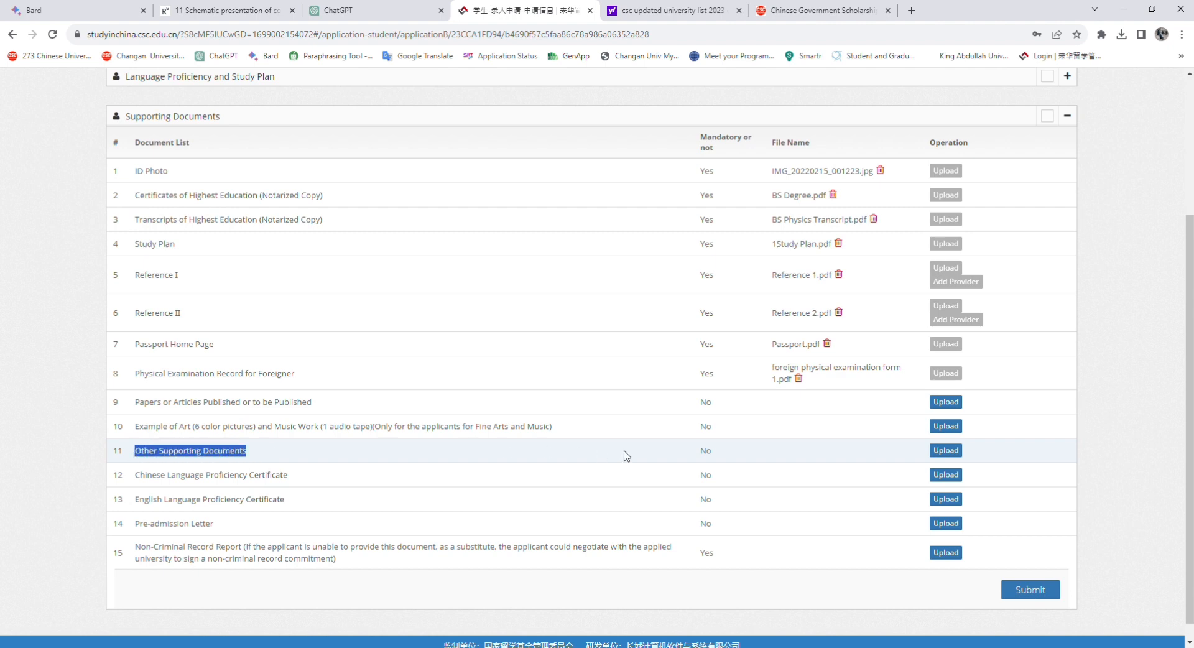
{"action": "left_click", "coordinate": [709, 453]}
Upload Supporting Documents.-compressed (1).pdf on the optional Other Supporting Documents row
{"action": "left_click_drag", "start_coordinate": [700, 451], "coordinate": [724, 451]}
{"action": "left_click", "coordinate": [724, 452]}
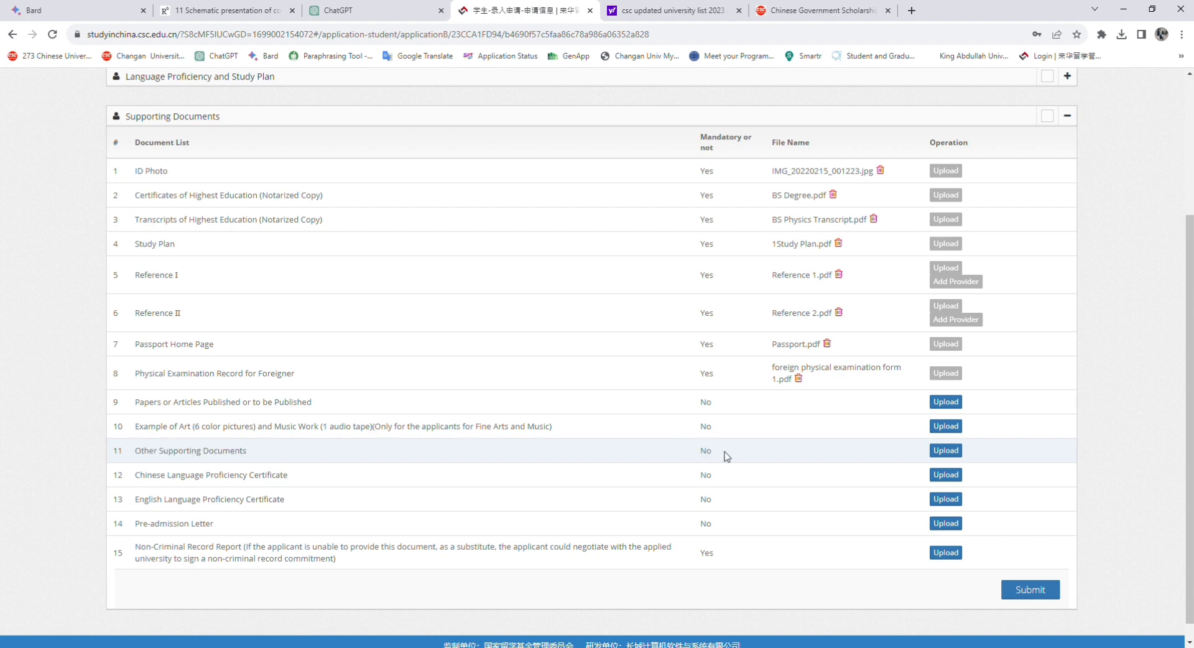
{"action": "left_click", "coordinate": [955, 456]}
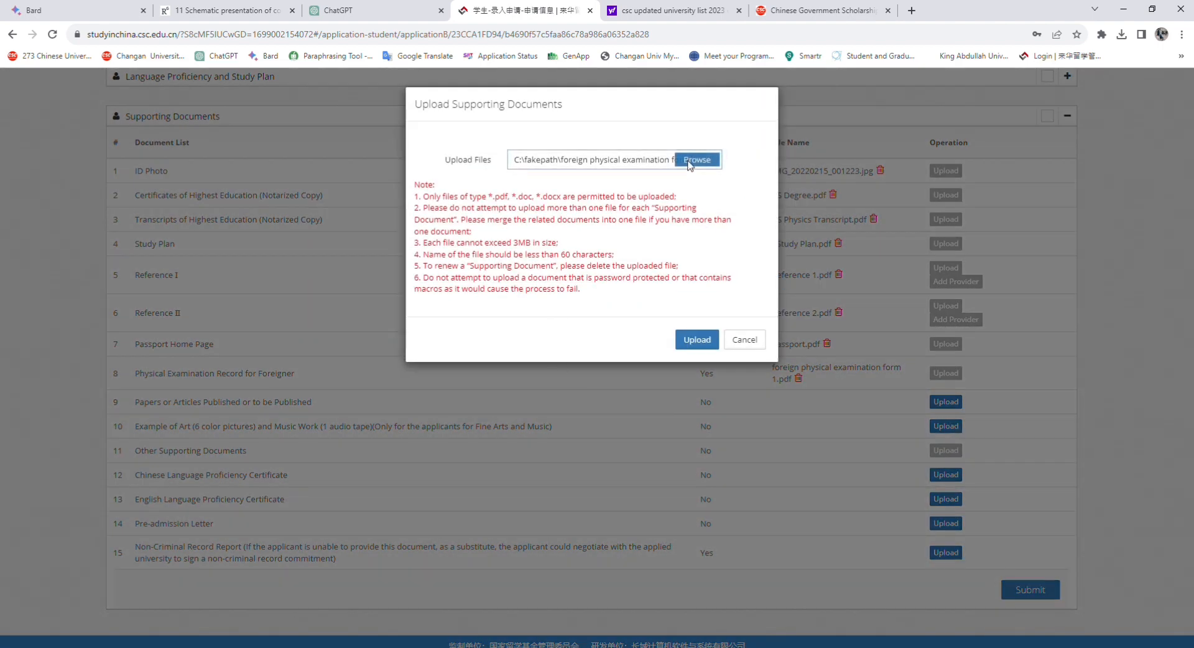
{"action": "left_click", "coordinate": [692, 160]}
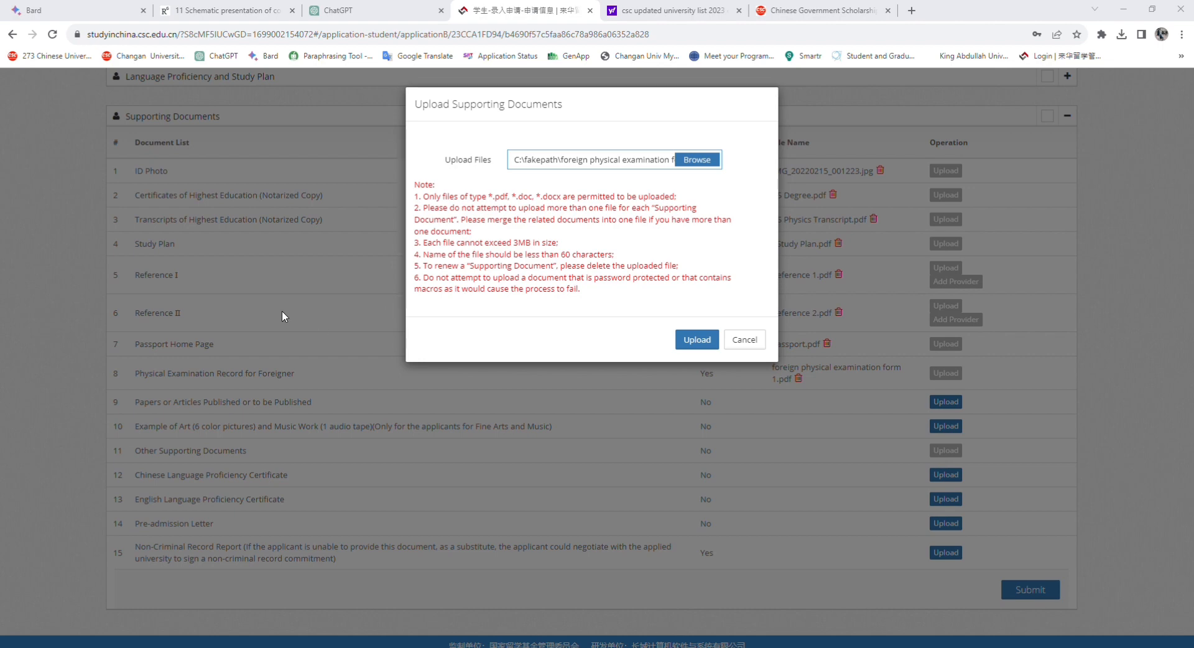
{"action": "left_click", "coordinate": [491, 317]}
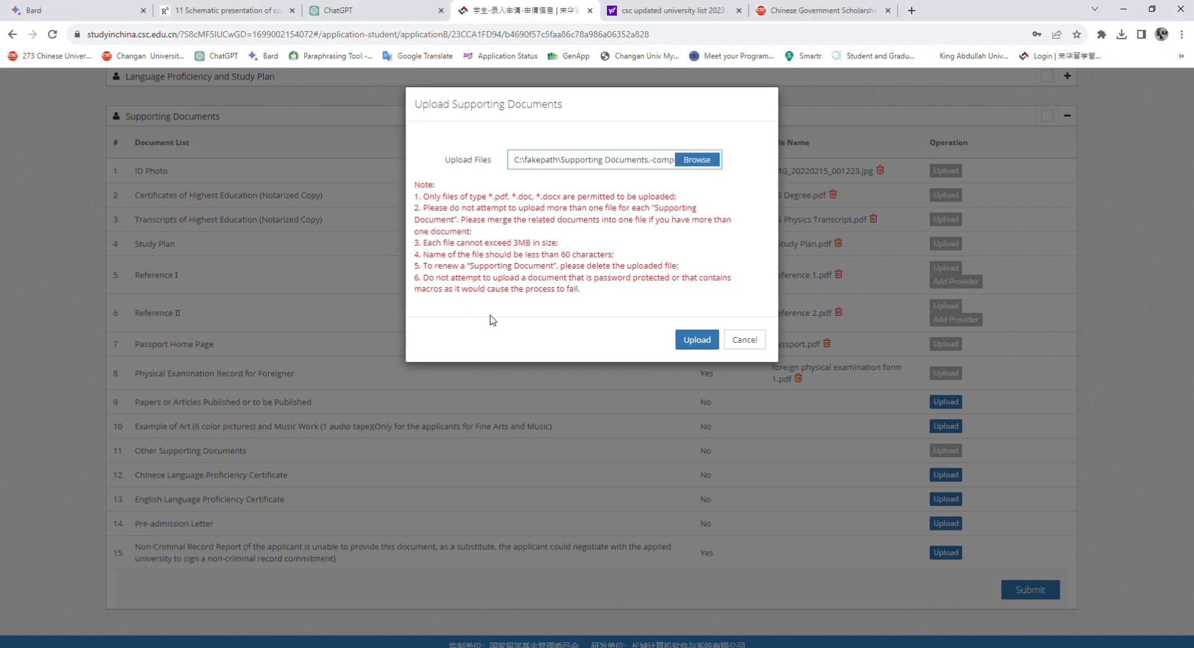
{"action": "left_click", "coordinate": [698, 341]}
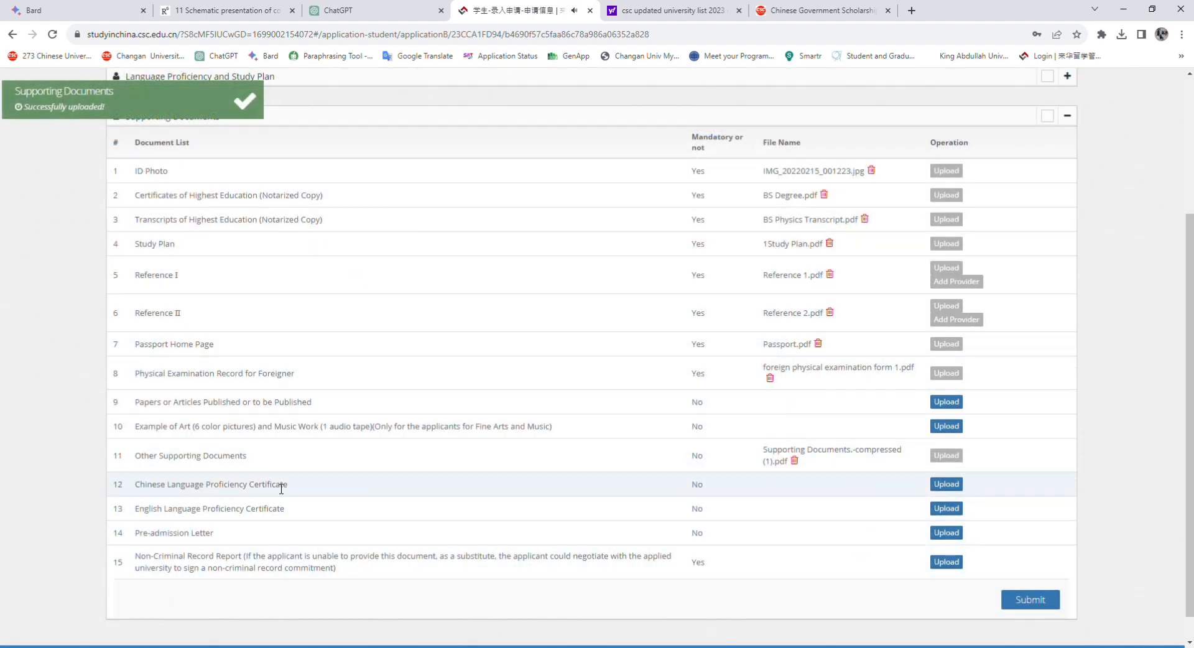
Open and cancel the Chinese Language Proficiency Certificate upload, leaving it empty
{"action": "left_click_drag", "start_coordinate": [133, 484], "coordinate": [291, 486]}
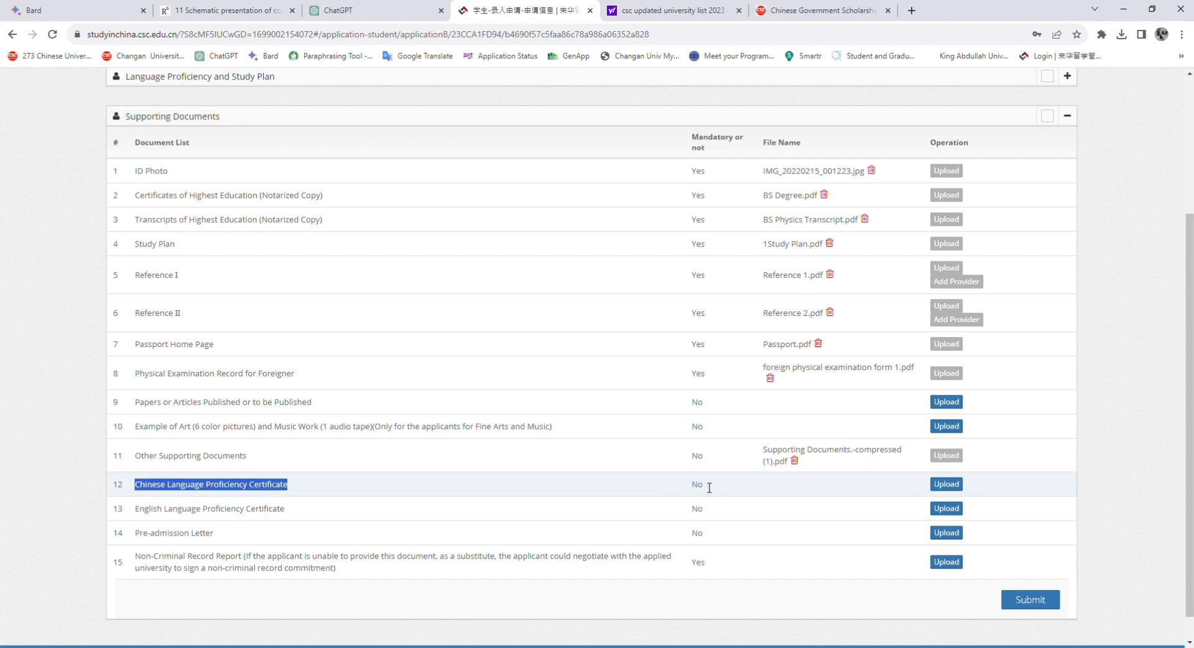
{"action": "left_click", "coordinate": [946, 484]}
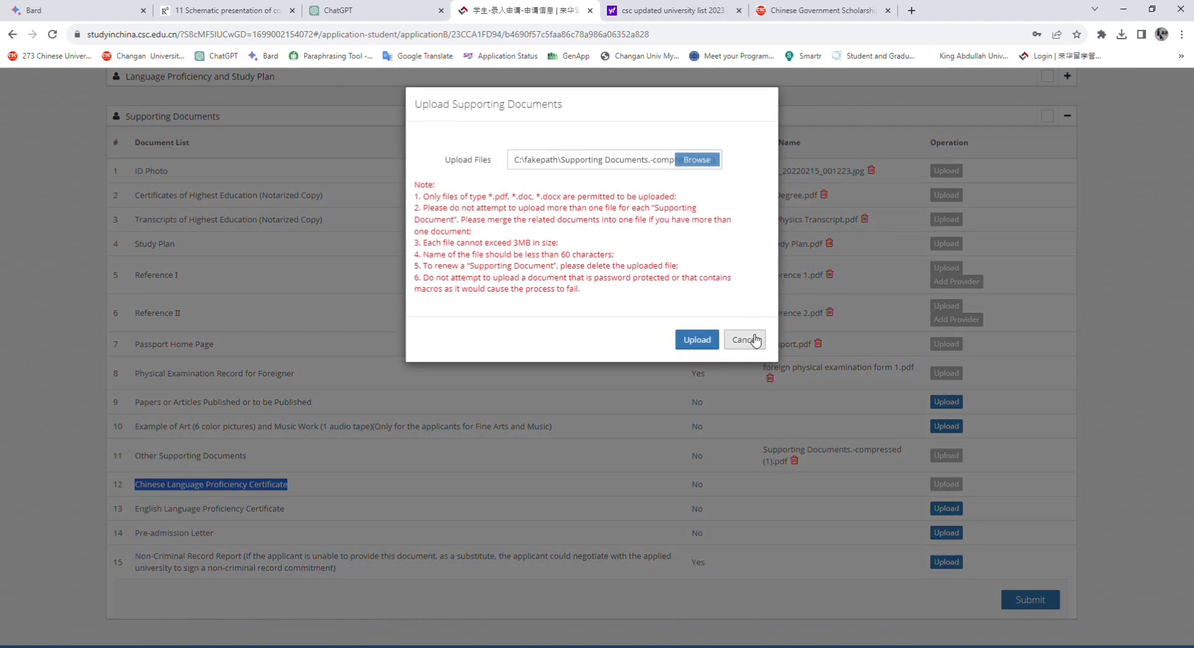
{"action": "left_click", "coordinate": [755, 339]}
{"action": "left_click", "coordinate": [435, 509]}
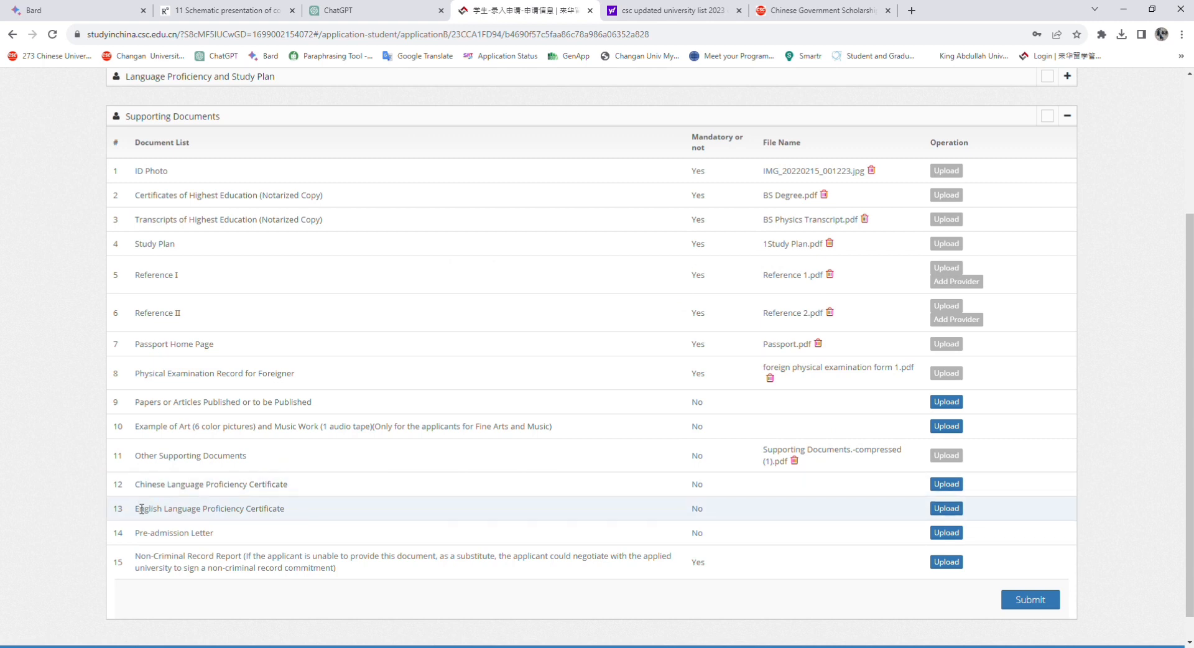
{"action": "left_click_drag", "start_coordinate": [136, 509], "coordinate": [302, 507]}
Upload English Proficiency Certificate.pdf on the English Language Proficiency Certificate row
{"action": "left_click", "coordinate": [303, 509]}
{"action": "left_click_drag", "start_coordinate": [141, 514], "coordinate": [287, 515]}
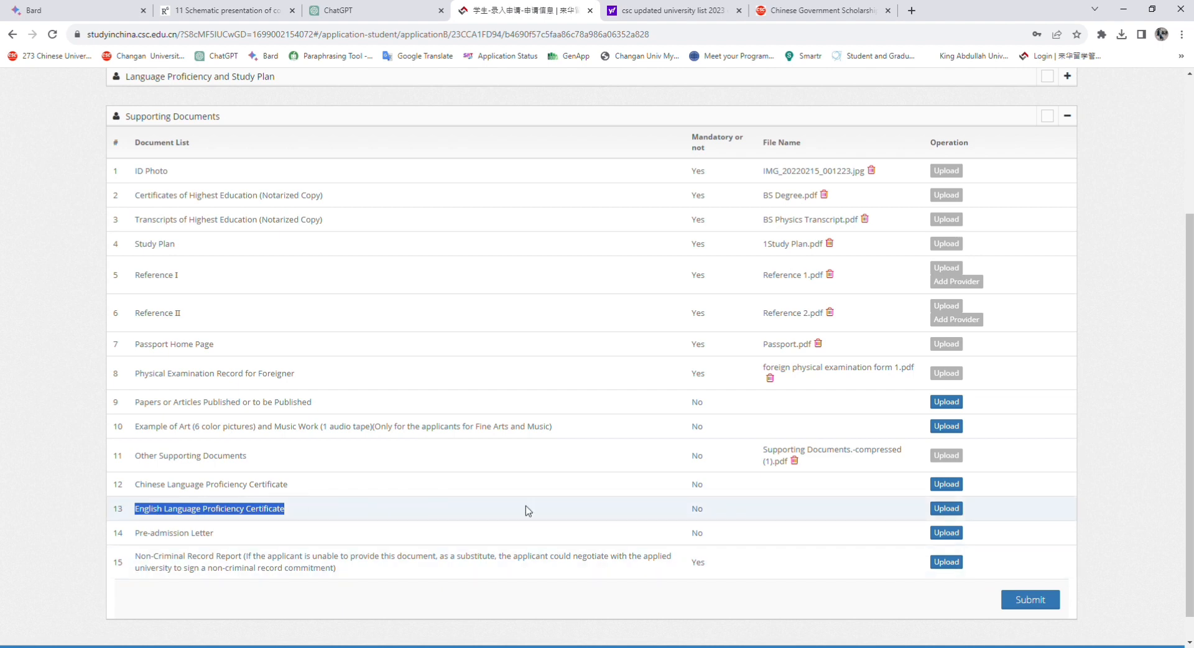
{"action": "left_click", "coordinate": [961, 511]}
{"action": "left_click", "coordinate": [703, 161]}
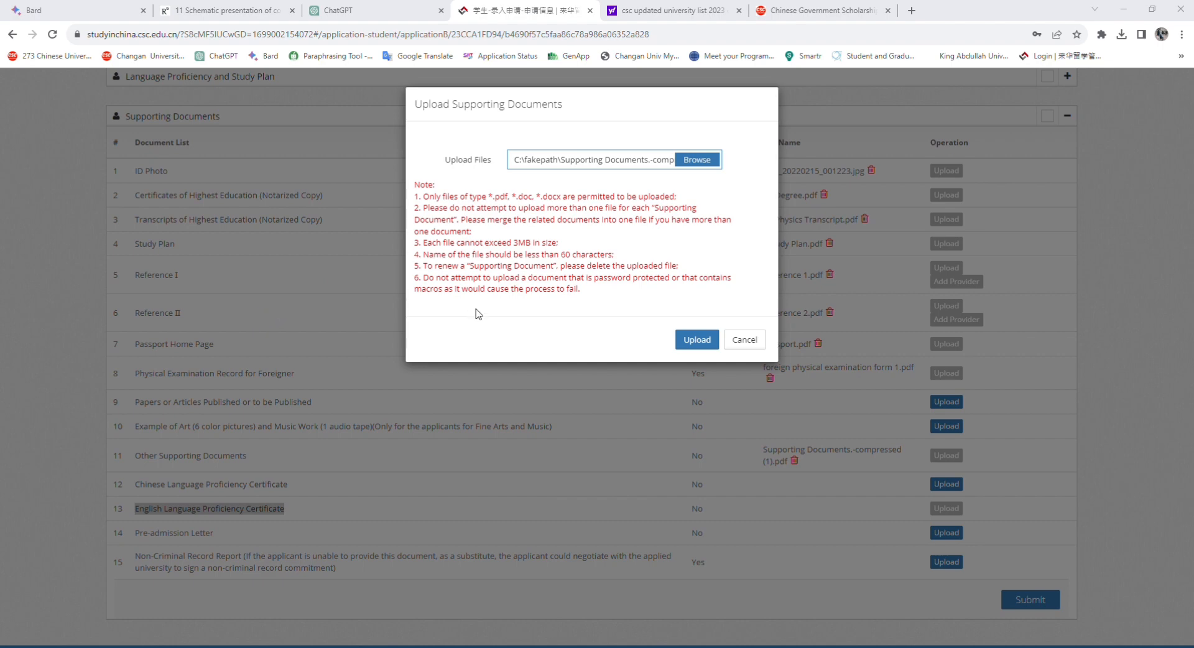
{"action": "left_click", "coordinate": [697, 339]}
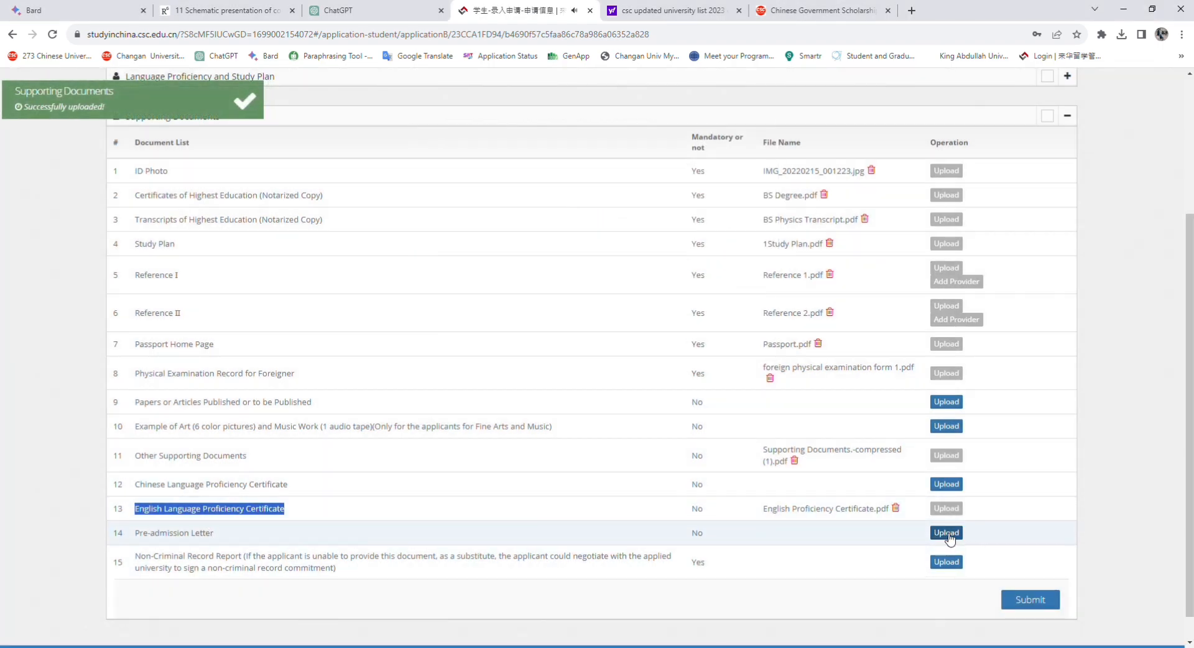
{"action": "left_click", "coordinate": [141, 539]}
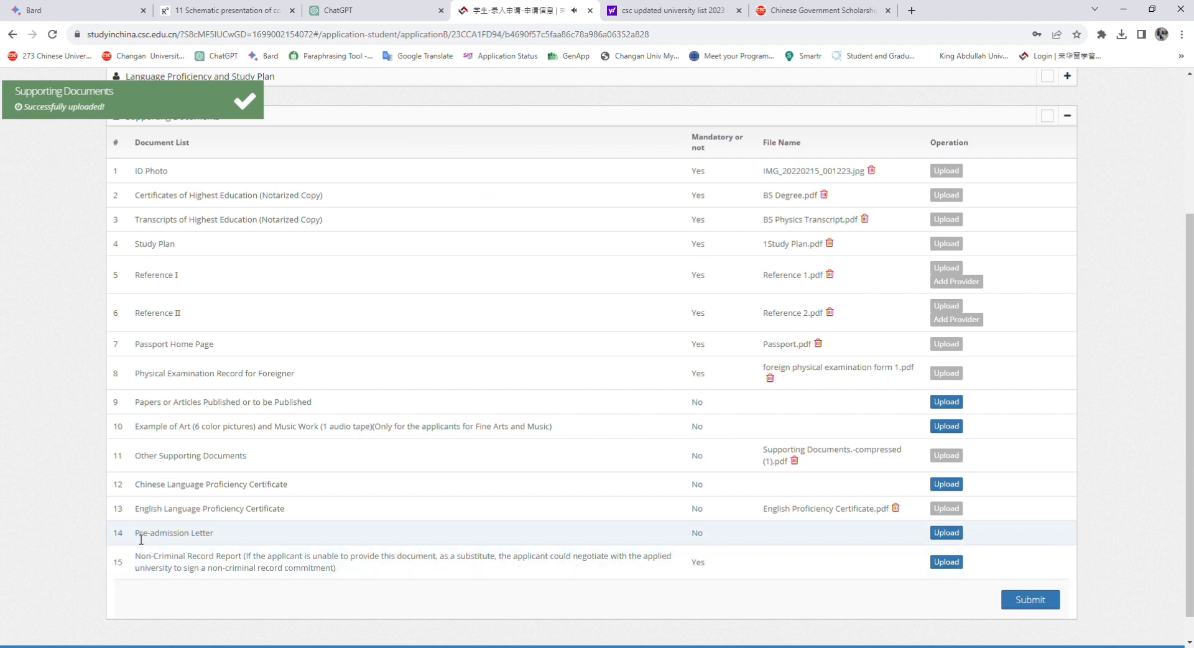
{"action": "left_click_drag", "start_coordinate": [136, 536], "coordinate": [227, 529]}
{"action": "left_click", "coordinate": [242, 531]}
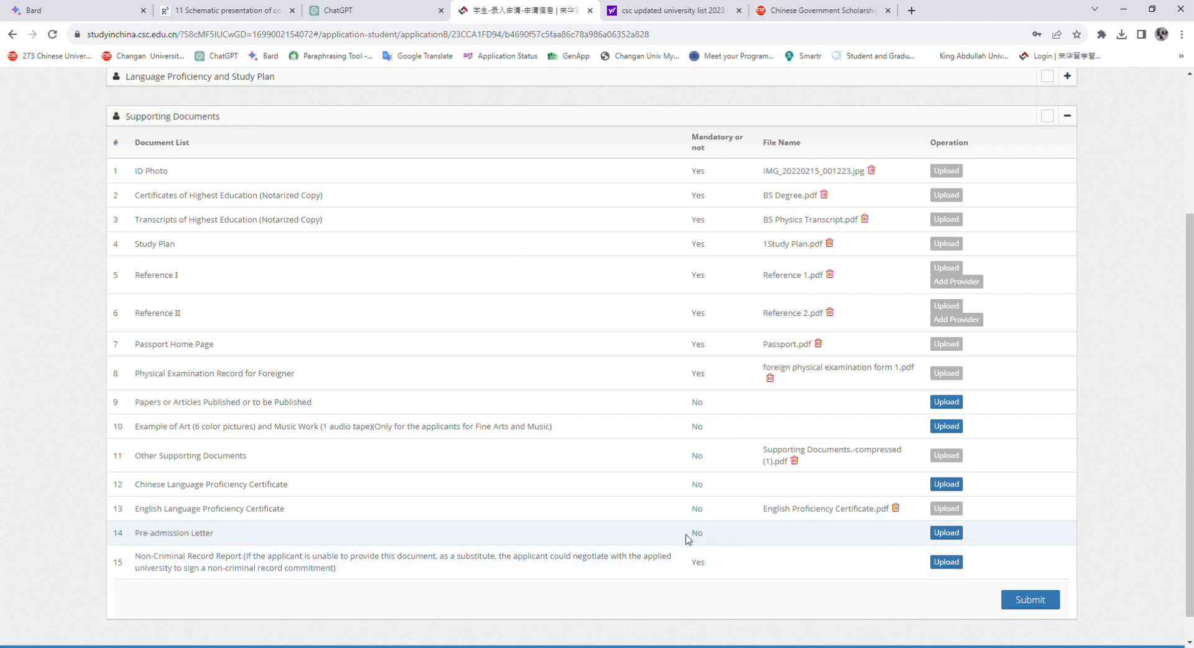
Upload Police security clearance certificate.pdf on the Non-Criminal Record Report row
{"action": "left_click_drag", "start_coordinate": [686, 534], "coordinate": [719, 529]}
{"action": "left_click", "coordinate": [878, 574]}
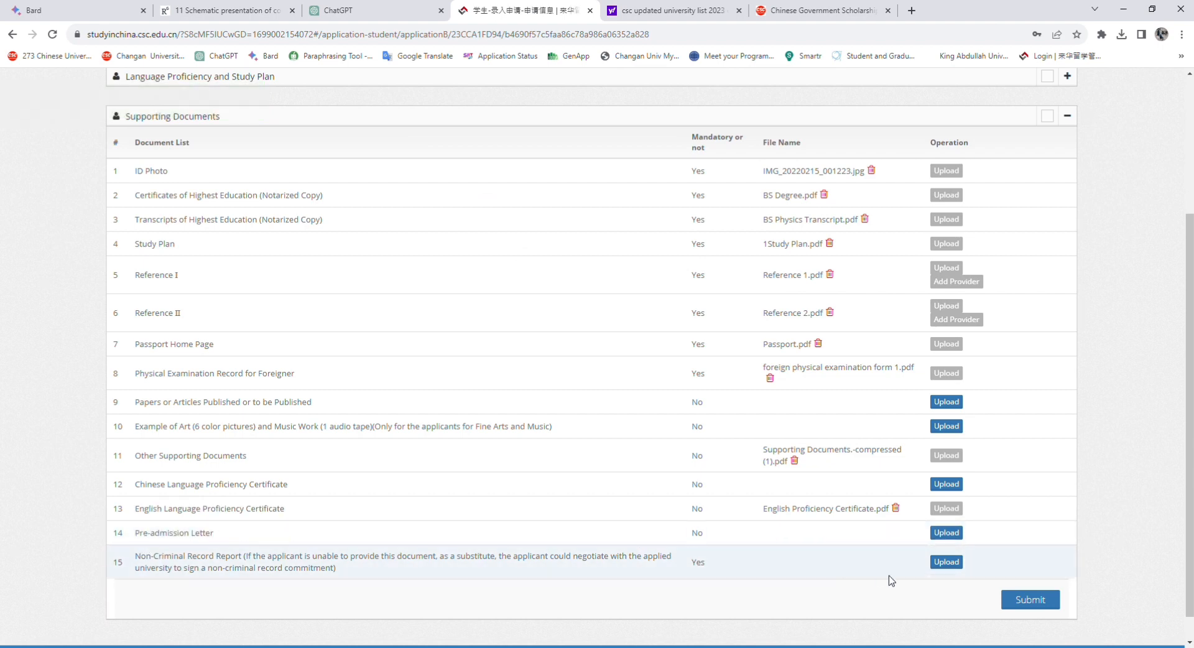
{"action": "left_click", "coordinate": [946, 562]}
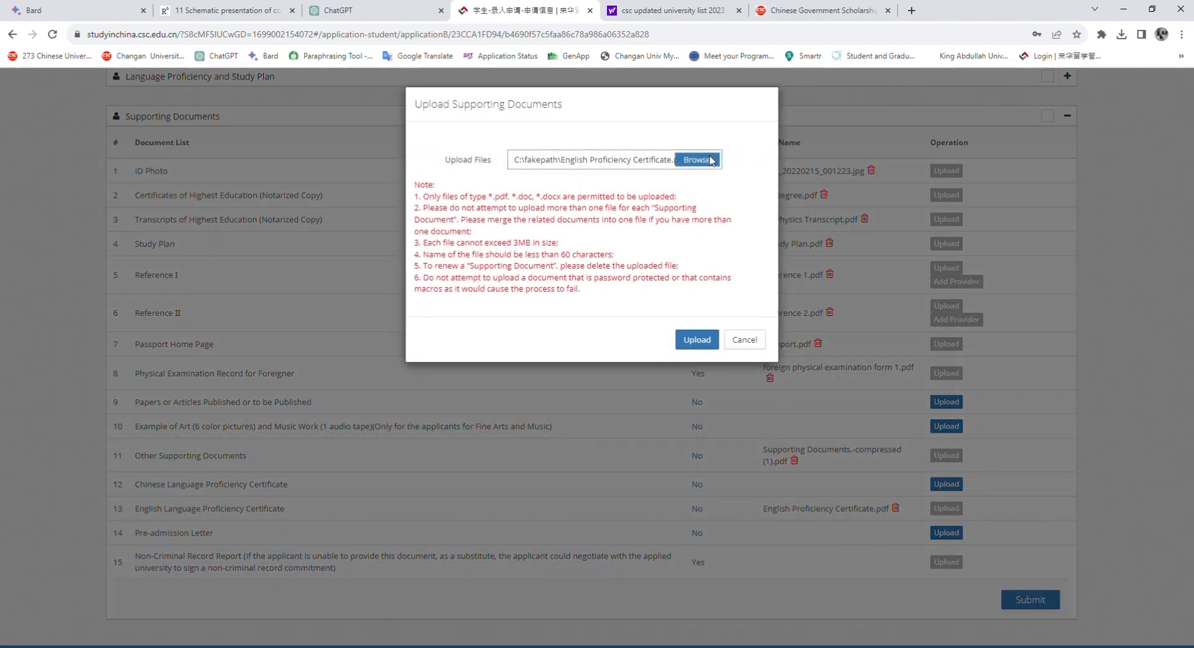
{"action": "left_click", "coordinate": [711, 160]}
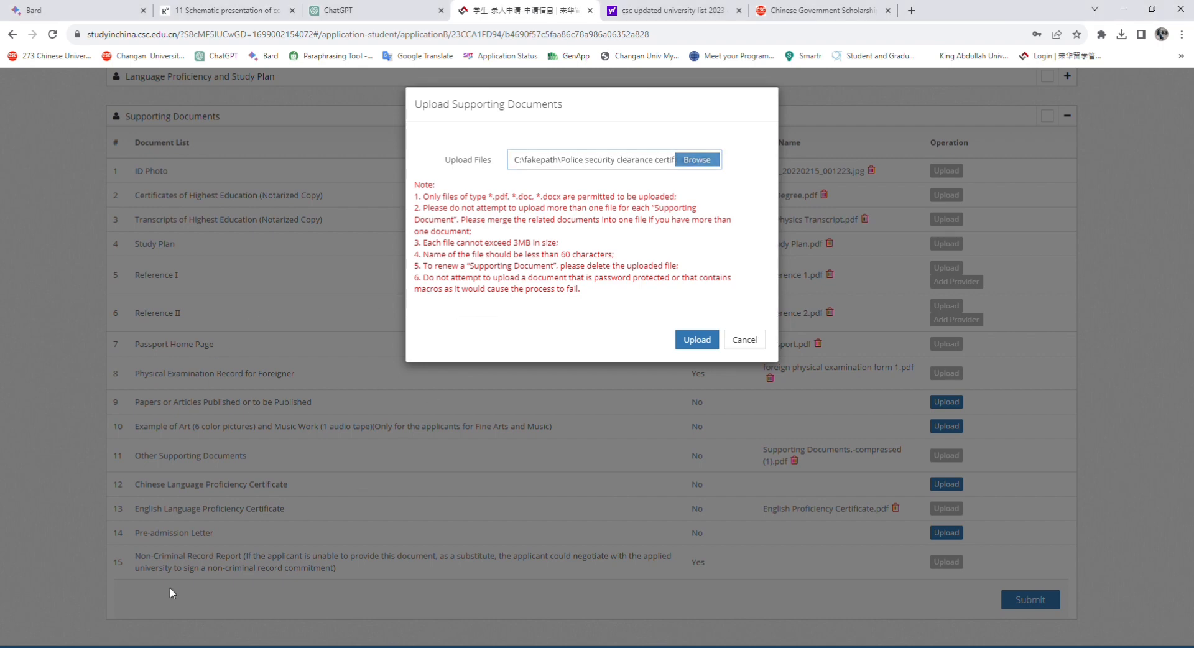
{"action": "left_click", "coordinate": [695, 340]}
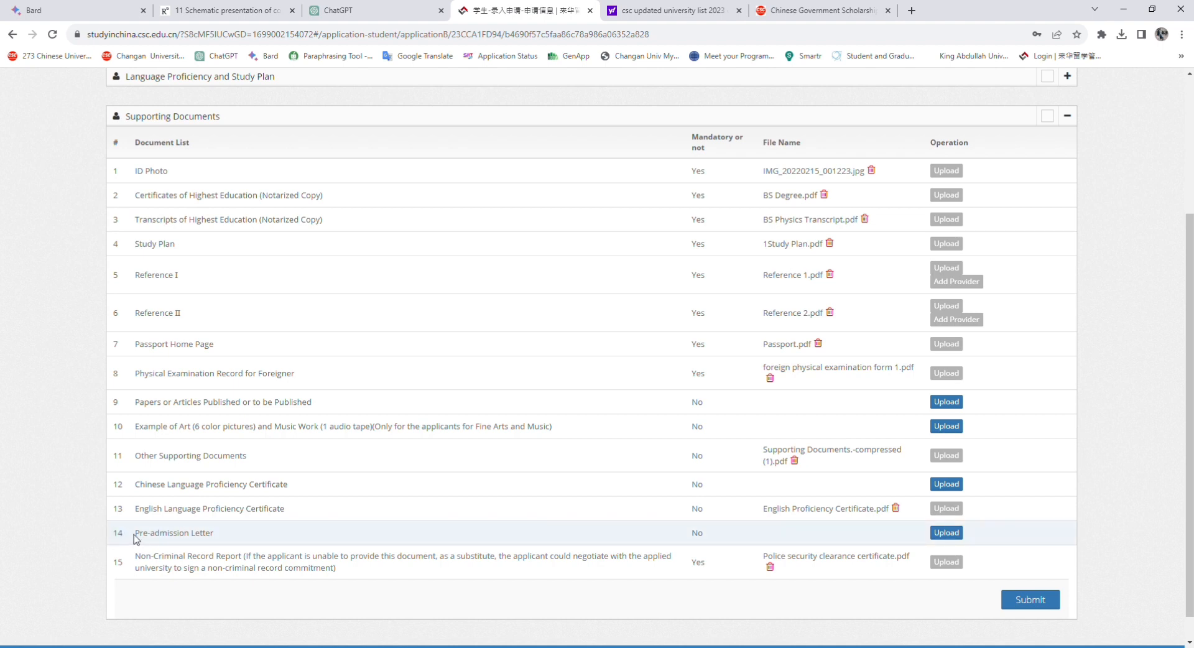
{"action": "left_click_drag", "start_coordinate": [135, 535], "coordinate": [231, 539]}
{"action": "left_click_drag", "start_coordinate": [691, 534], "coordinate": [707, 538]}
Scroll back above the Supporting Documents table and start submitting the application
{"action": "left_click", "coordinate": [707, 538]}
{"action": "scroll", "coordinate": [917, 342], "scroll_direction": "up", "scroll_amount": 1}
{"action": "scroll", "coordinate": [916, 342], "scroll_direction": "up", "scroll_amount": 2}
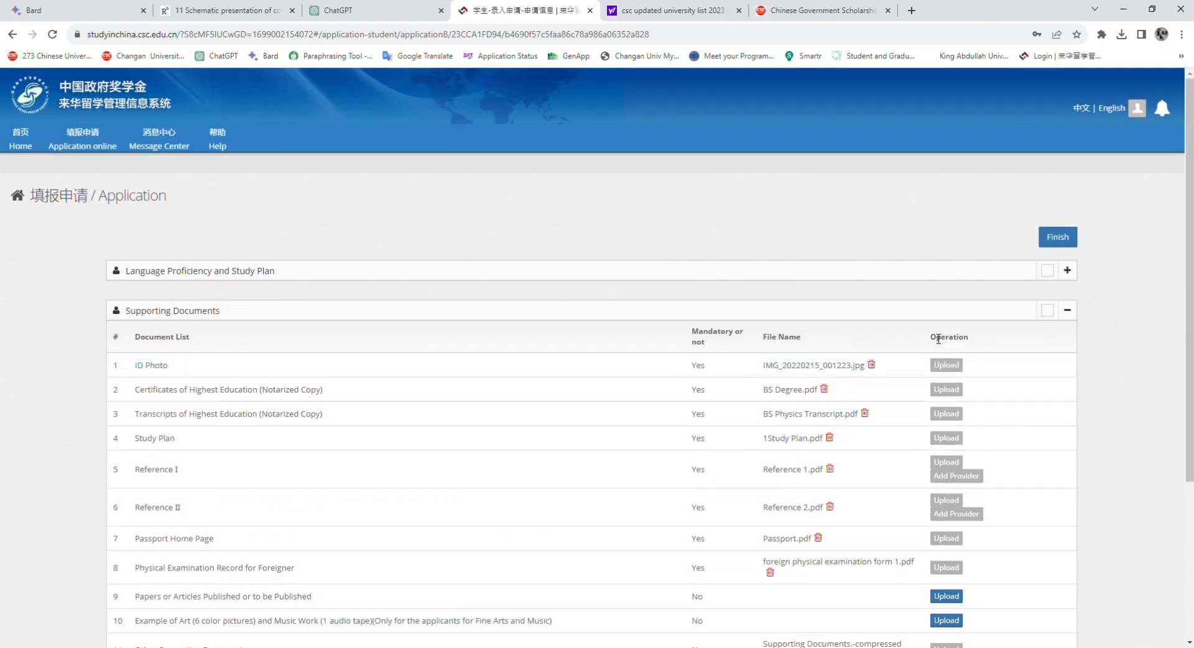
{"action": "scroll", "coordinate": [937, 338], "scroll_direction": "down", "scroll_amount": 4}
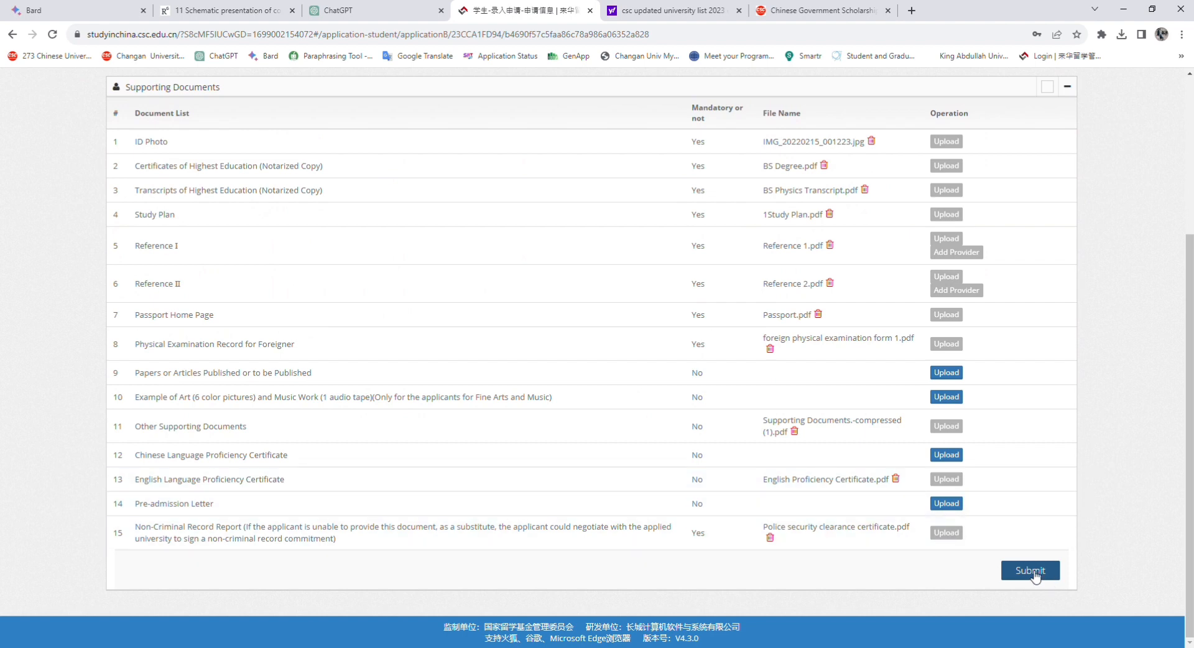
{"action": "scroll", "coordinate": [1032, 575], "scroll_direction": "up", "scroll_amount": 3}
{"action": "scroll", "coordinate": [1030, 572], "scroll_direction": "down", "scroll_amount": 3}
{"action": "left_click_drag", "start_coordinate": [1190, 523], "coordinate": [1190, 480]}
{"action": "left_click", "coordinate": [1030, 630]}
Accept the Statement of Applicant and confirm, so the application shows as Submitted
{"action": "scroll", "coordinate": [407, 291], "scroll_direction": "down", "scroll_amount": 2}
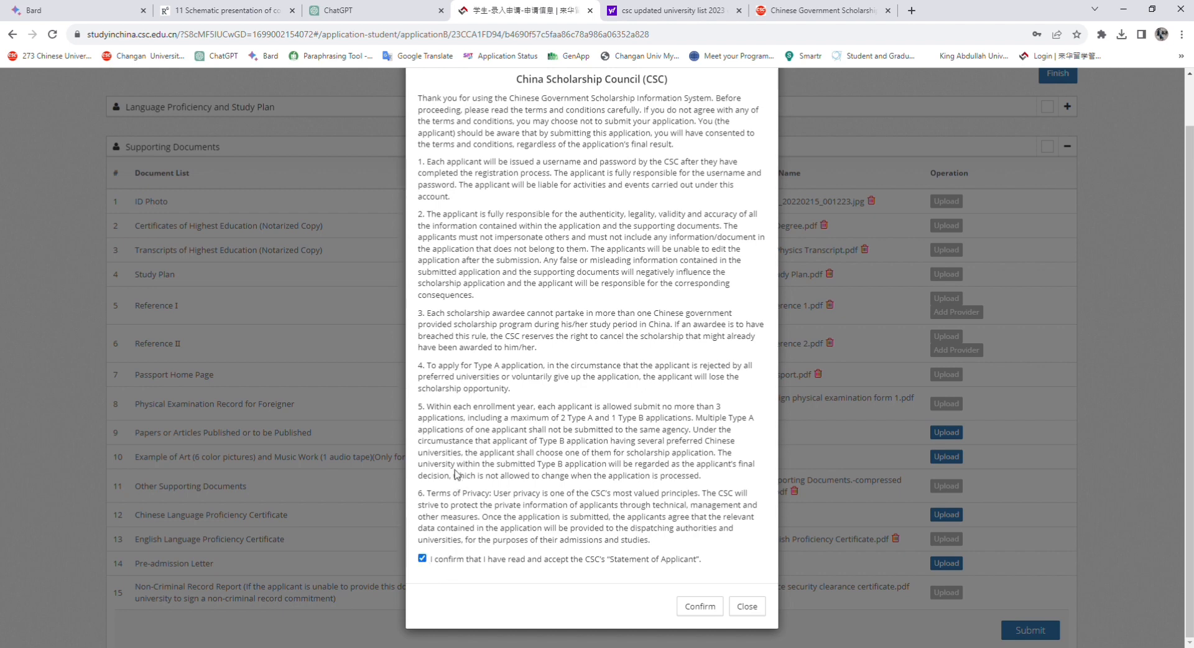
{"action": "scroll", "coordinate": [457, 396], "scroll_direction": "up", "scroll_amount": 2}
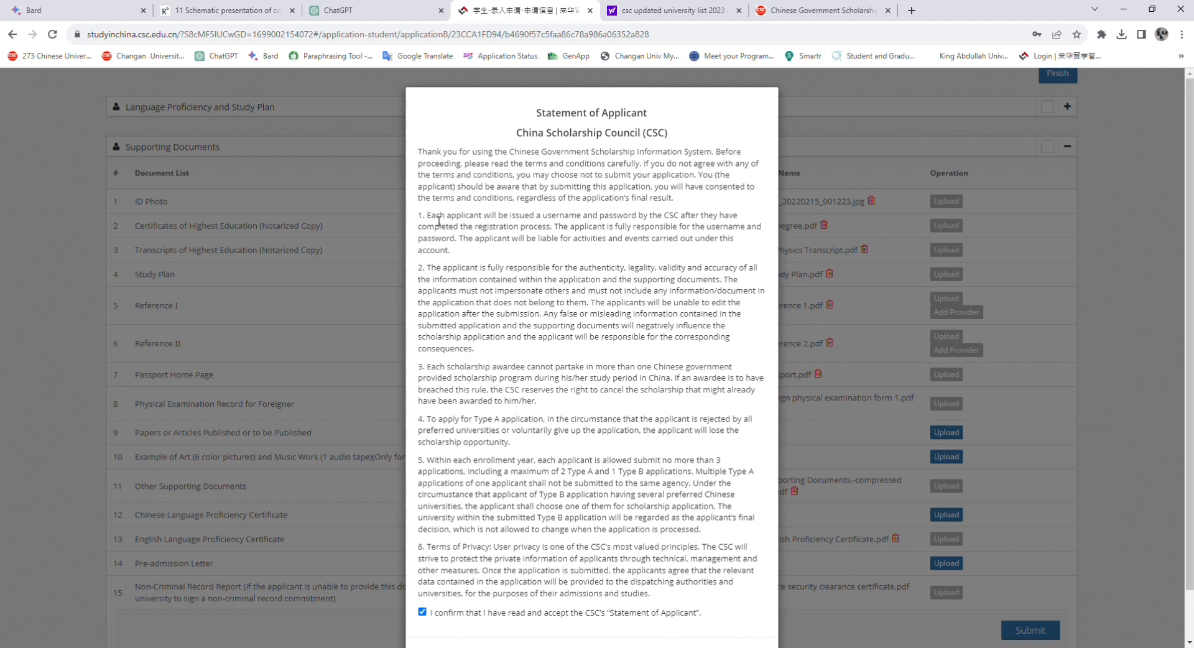
{"action": "left_click_drag", "start_coordinate": [423, 215], "coordinate": [482, 349]}
{"action": "left_click", "coordinate": [480, 341]}
{"action": "scroll", "coordinate": [512, 375], "scroll_direction": "down", "scroll_amount": 1}
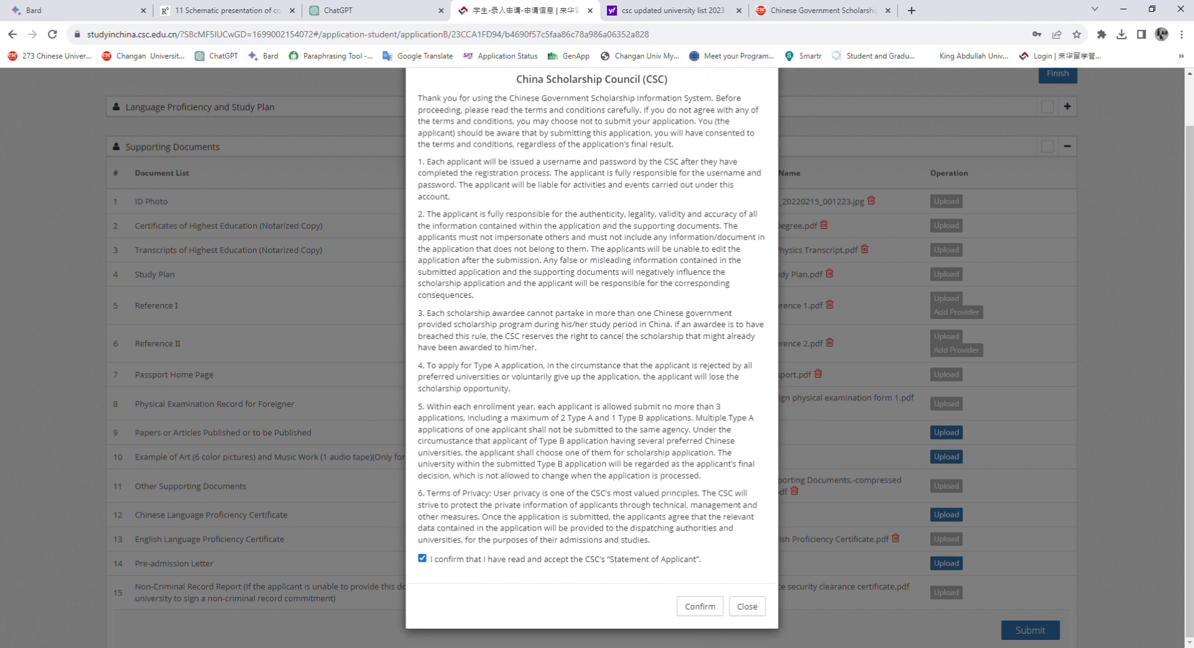
{"action": "left_click", "coordinate": [700, 605]}
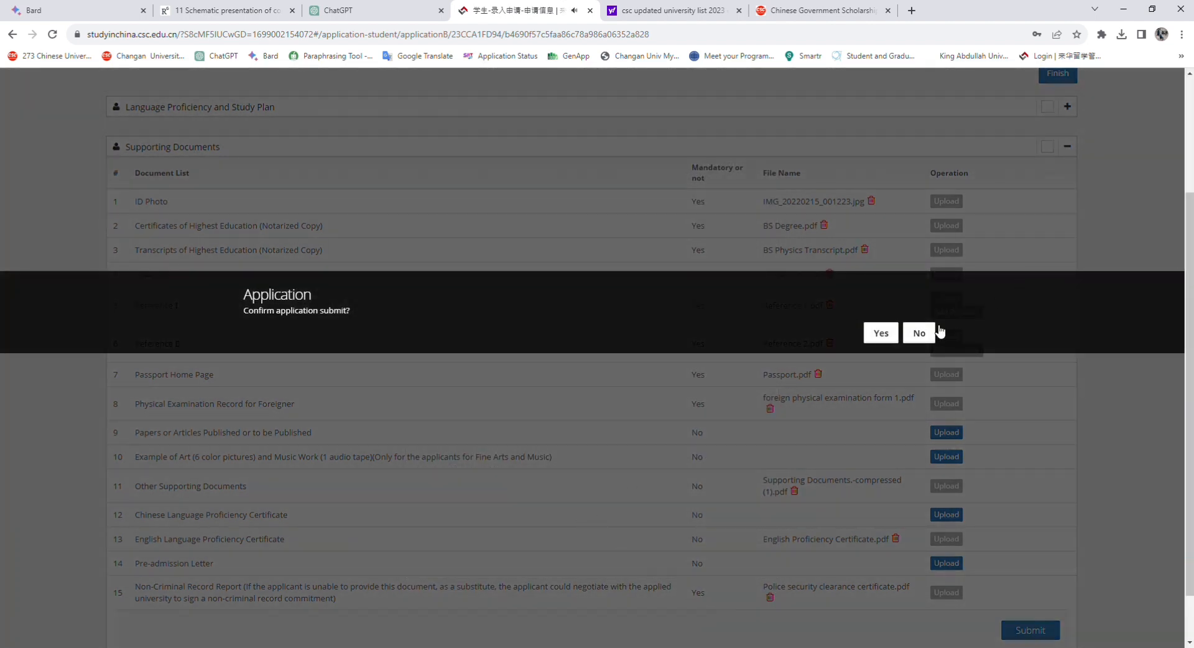
{"action": "left_click", "coordinate": [881, 333]}
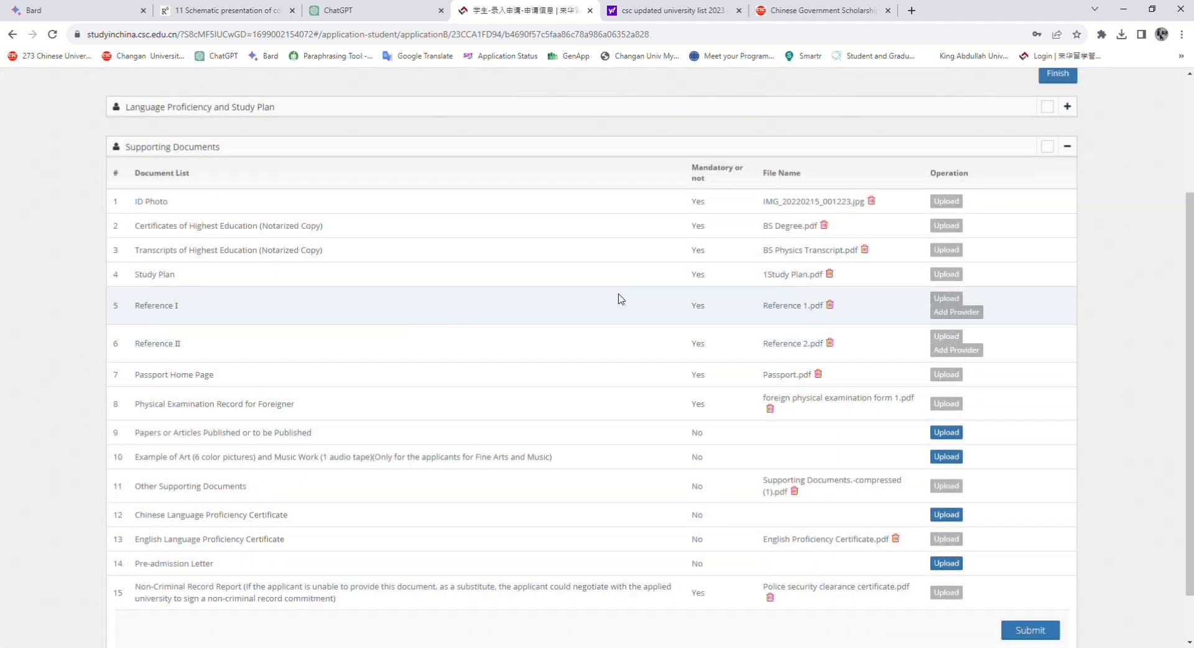
{"action": "scroll", "coordinate": [1189, 348], "scroll_direction": "up", "scroll_amount": 2}
{"action": "scroll", "coordinate": [1189, 349], "scroll_direction": "up", "scroll_amount": 1}
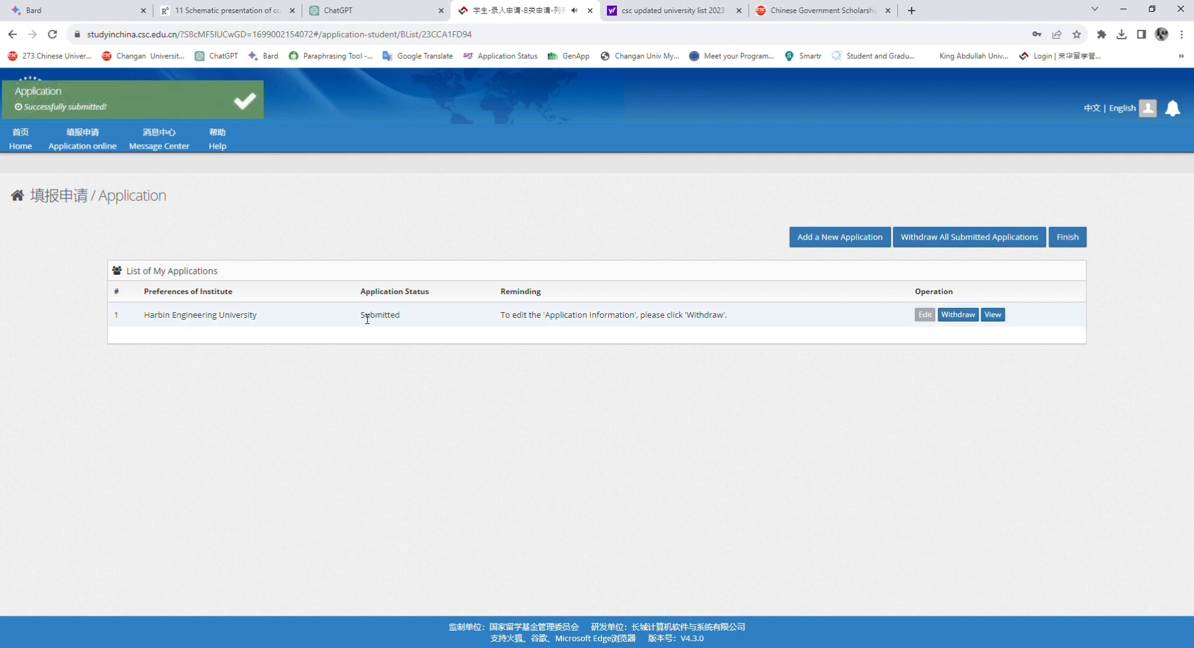
{"action": "left_click_drag", "start_coordinate": [361, 319], "coordinate": [410, 318]}
{"action": "left_click", "coordinate": [409, 319]}
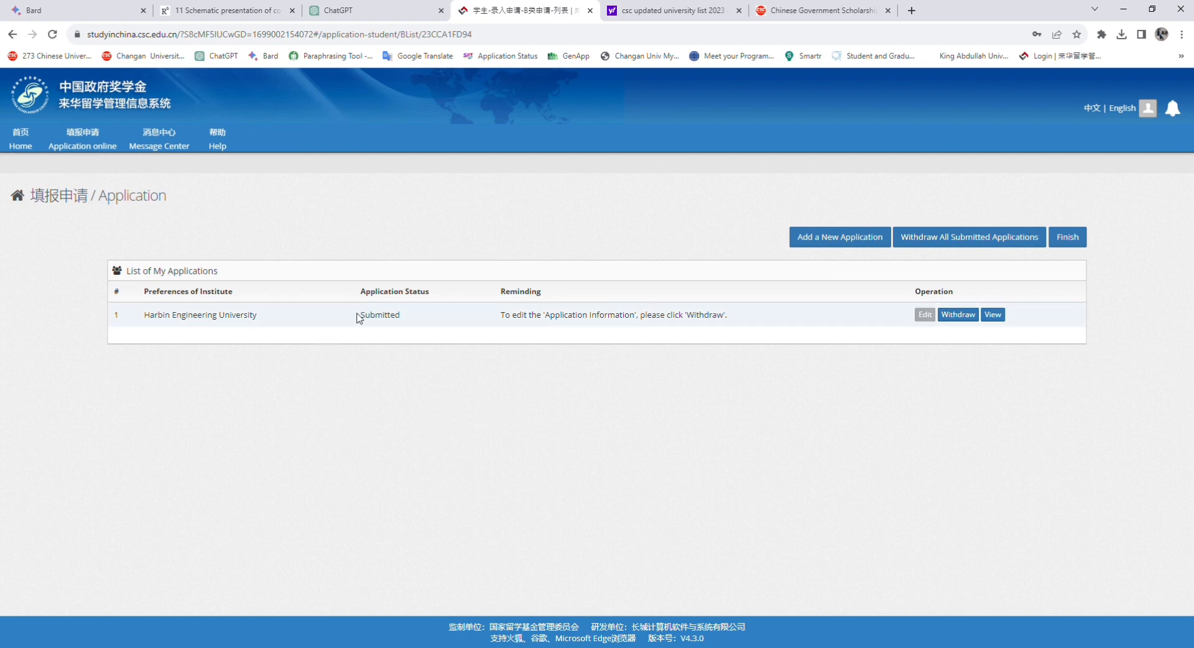
{"action": "left_click_drag", "start_coordinate": [361, 316], "coordinate": [408, 322]}
{"action": "left_click", "coordinate": [405, 323]}
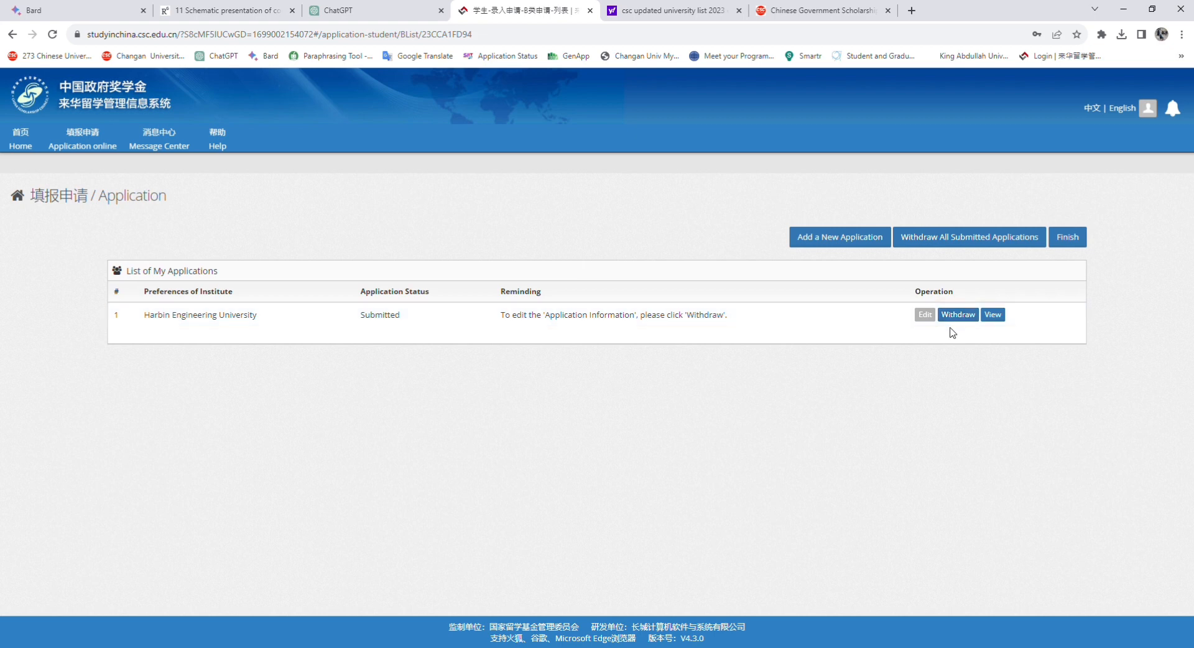
Finish and download the printable application form, then return to My Application
{"action": "left_click", "coordinate": [1067, 240]}
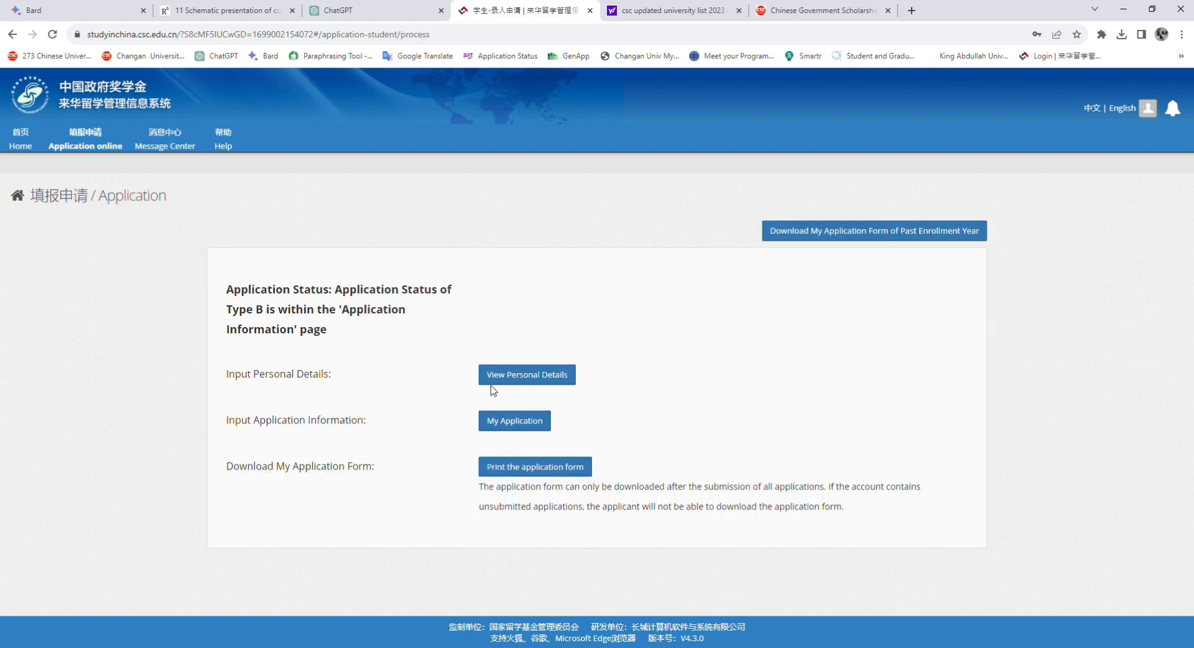
{"action": "left_click", "coordinate": [527, 472]}
{"action": "left_click", "coordinate": [525, 425]}
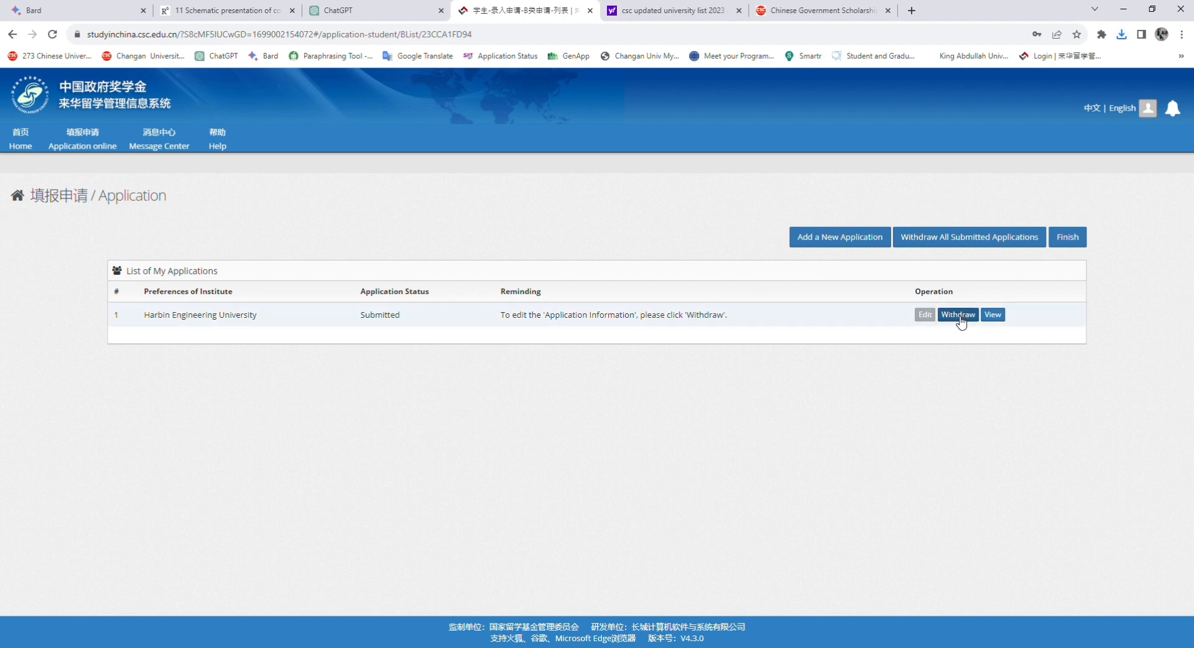
Switch the site to 中文 and back to English, with Harbin Engineering University still Submitted
{"action": "left_click", "coordinate": [1098, 114]}
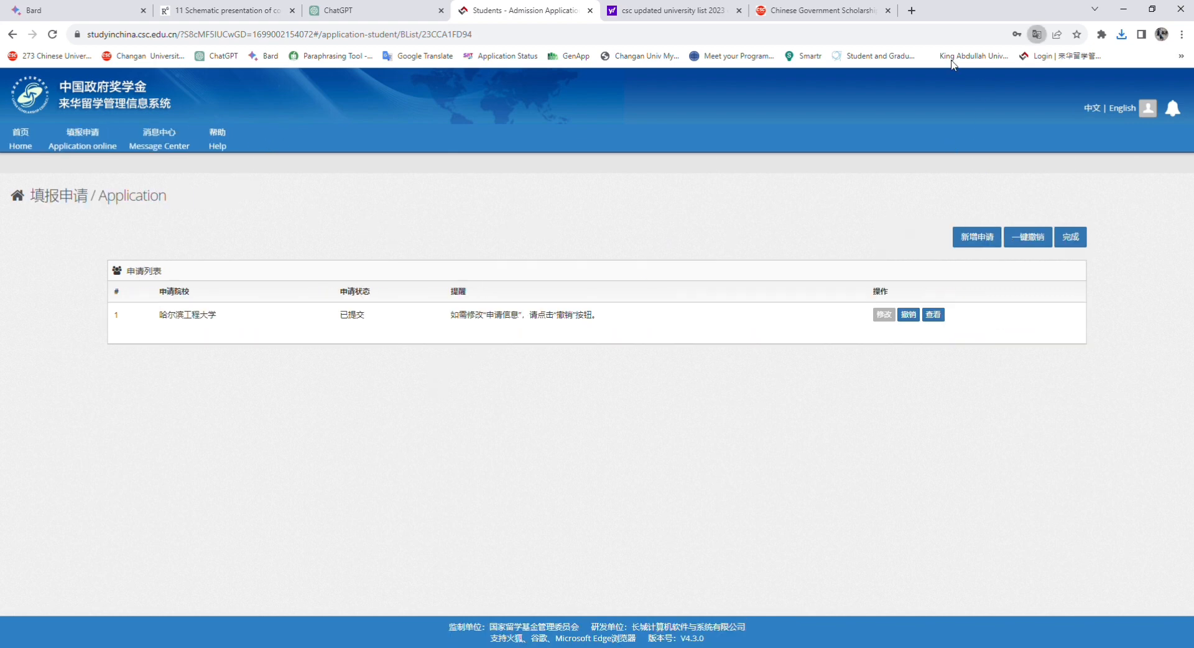
{"action": "left_click", "coordinate": [1124, 109]}
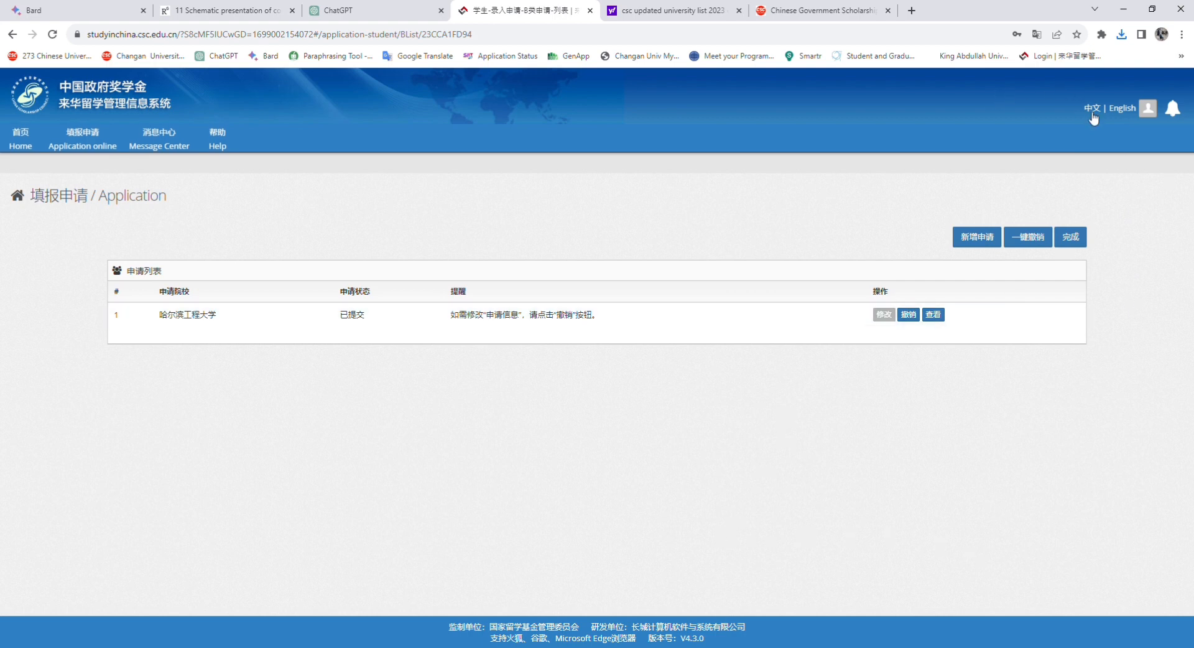
{"action": "left_click", "coordinate": [1124, 109]}
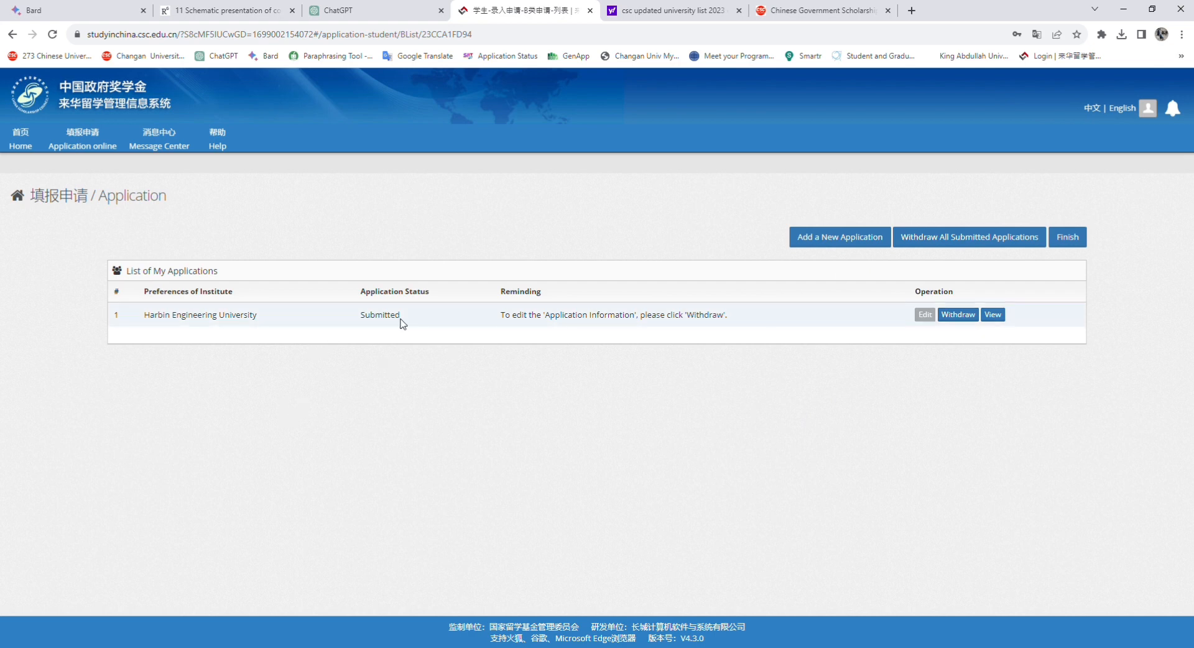
{"action": "left_click_drag", "start_coordinate": [400, 318], "coordinate": [351, 322]}
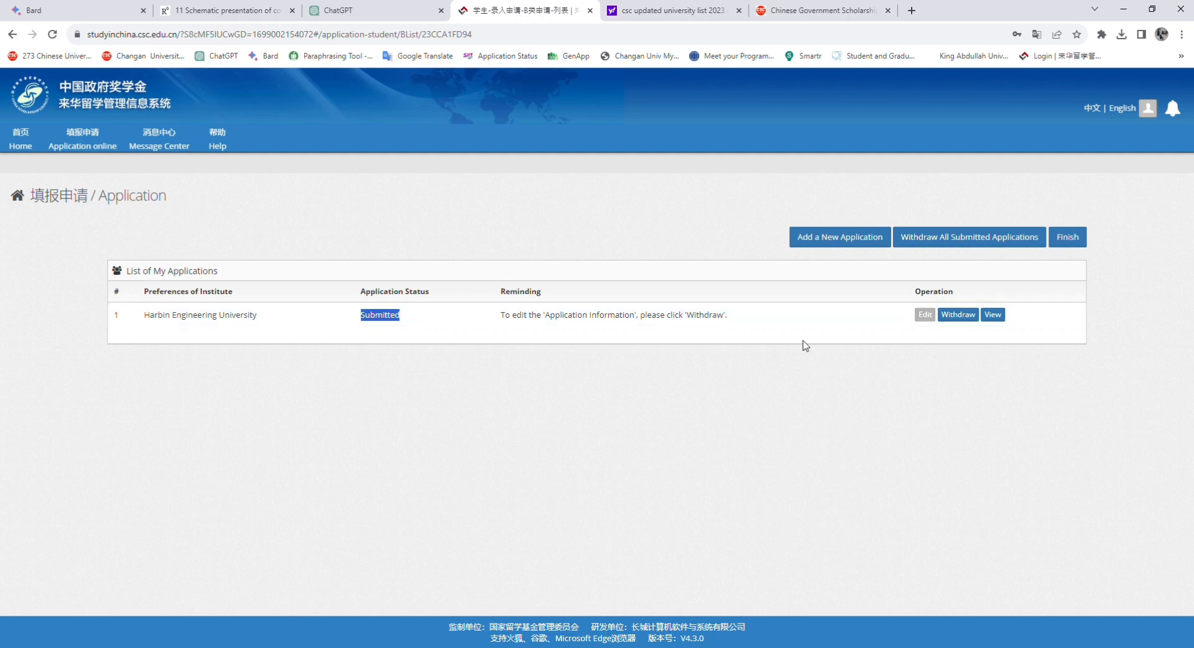
Withdraw the Harbin Engineering University application, reopen it in Edit and expand Supporting Documents
{"action": "left_click", "coordinate": [364, 350]}
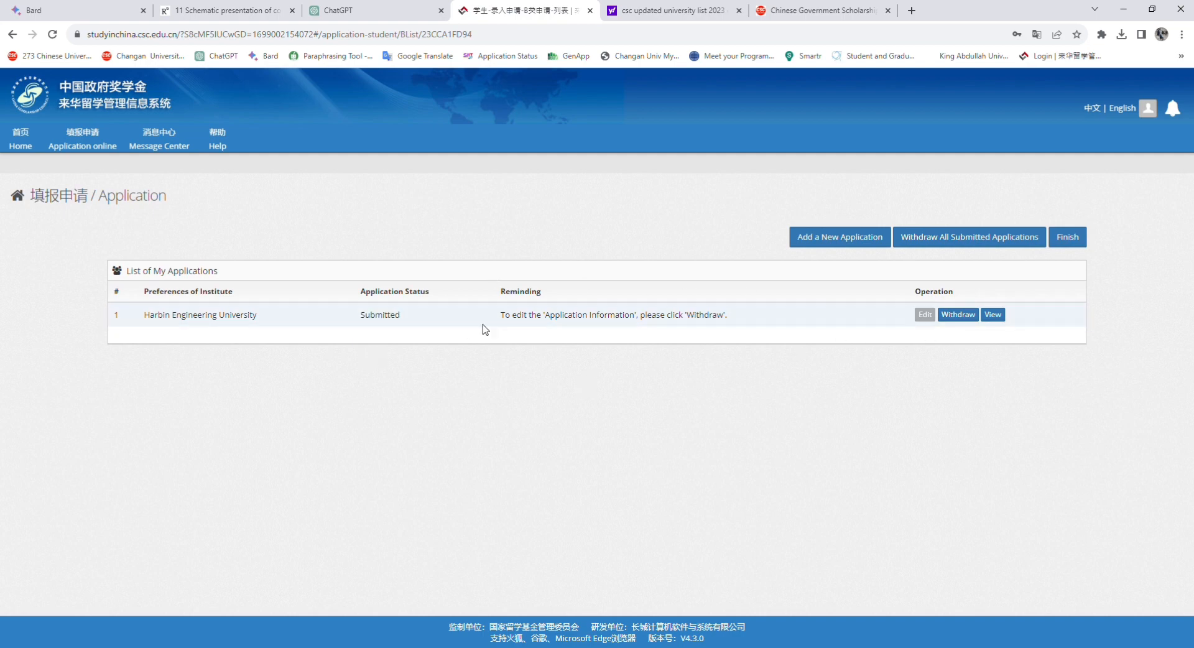
{"action": "left_click", "coordinate": [963, 318]}
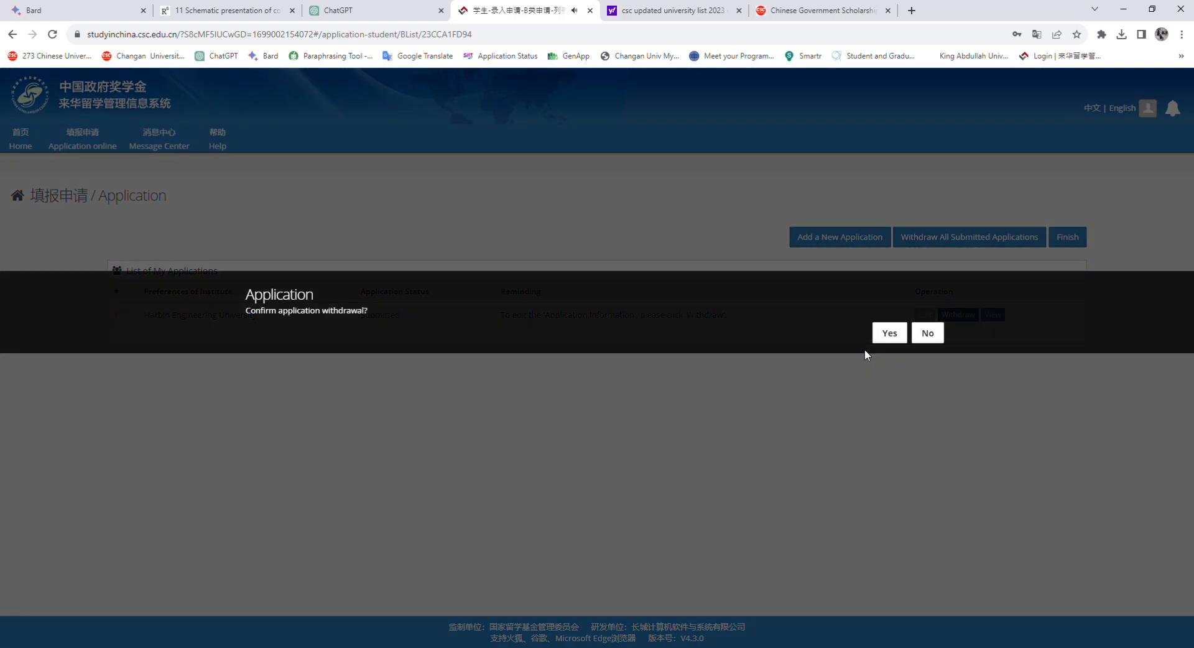
{"action": "left_click", "coordinate": [891, 339]}
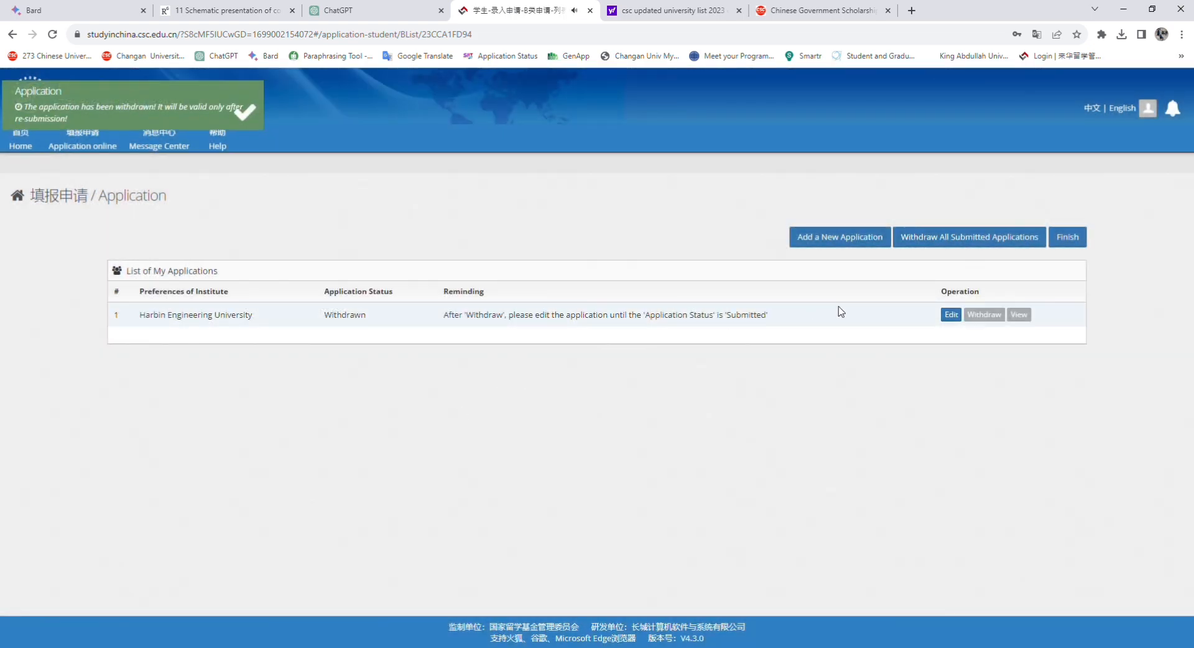
{"action": "left_click", "coordinate": [950, 315]}
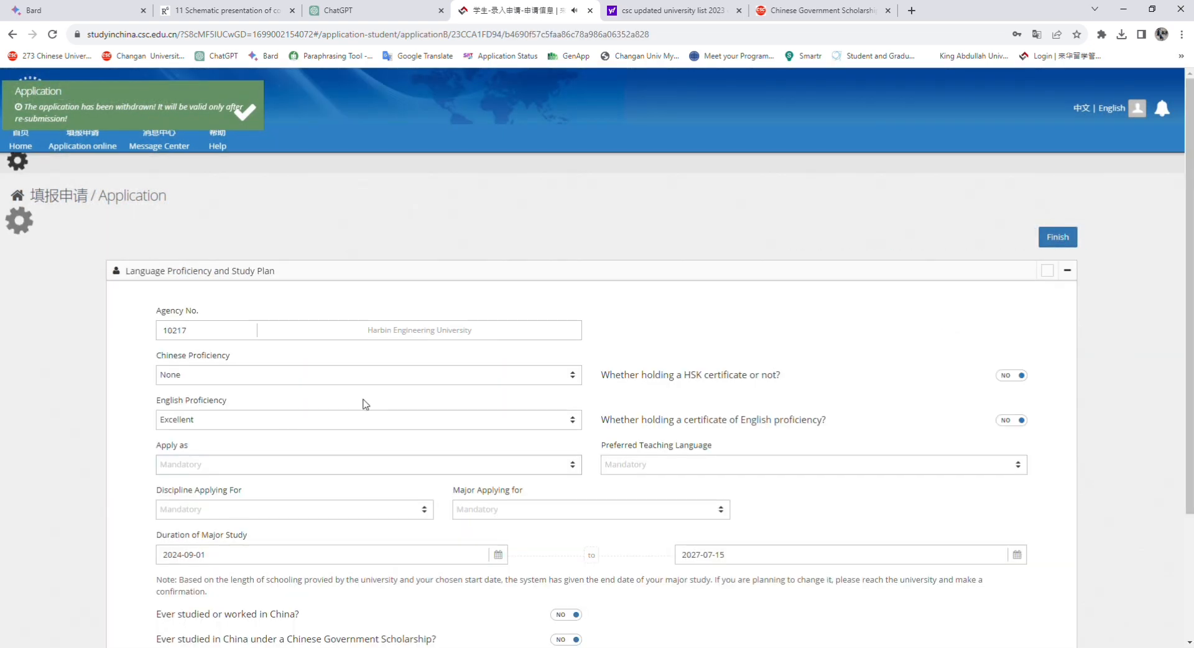
{"action": "scroll", "coordinate": [1049, 639], "scroll_direction": "down", "scroll_amount": 3}
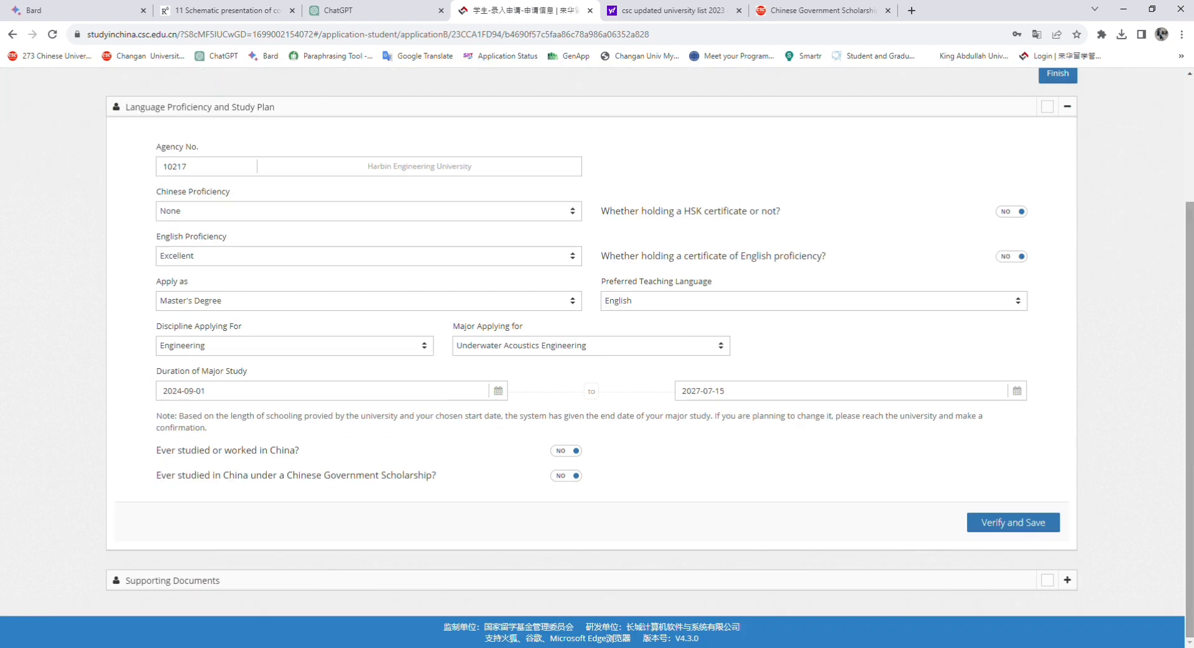
{"action": "left_click", "coordinate": [1067, 579]}
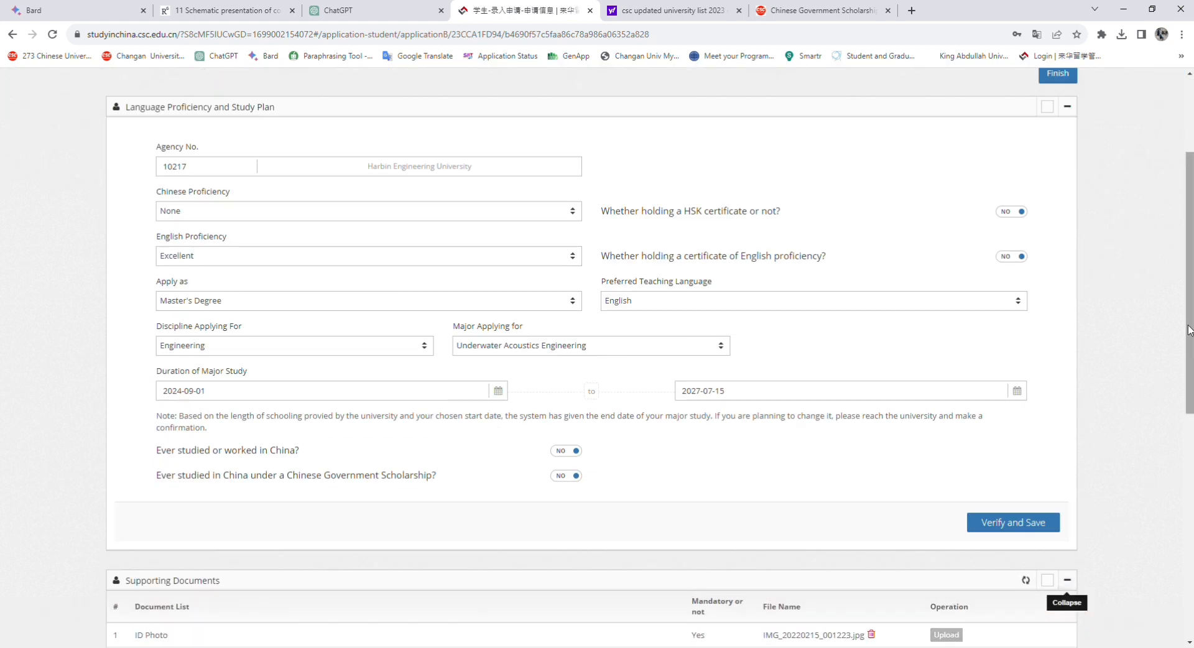
{"action": "scroll", "coordinate": [1067, 582], "scroll_direction": "down", "scroll_amount": 8}
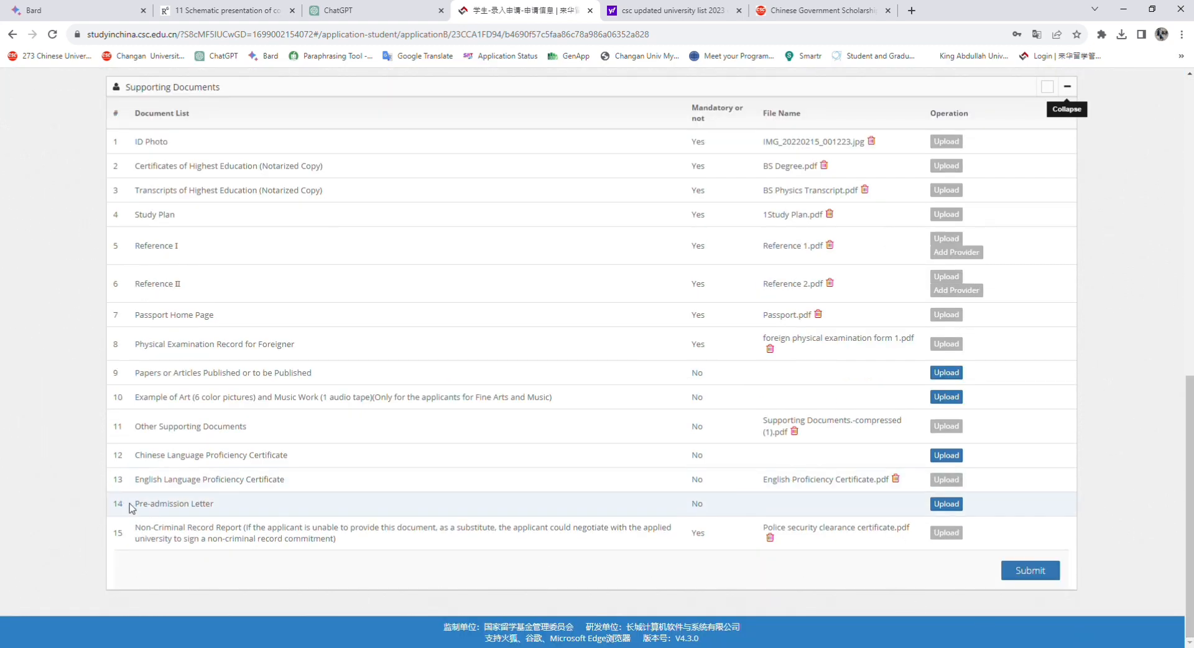
Accept the Statement of Applicant and confirm resubmitting the Harbin Engineering University application
{"action": "left_click_drag", "start_coordinate": [135, 507], "coordinate": [219, 506]}
{"action": "left_click", "coordinate": [336, 503]}
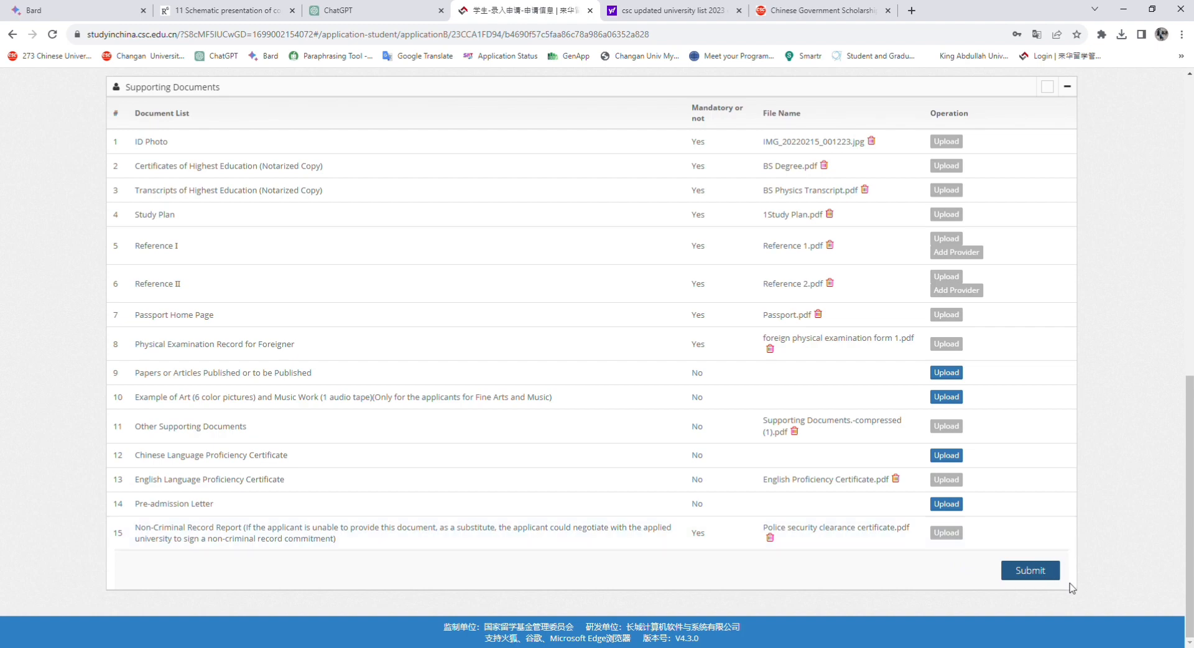
{"action": "left_click_drag", "start_coordinate": [1189, 529], "coordinate": [1189, 309]}
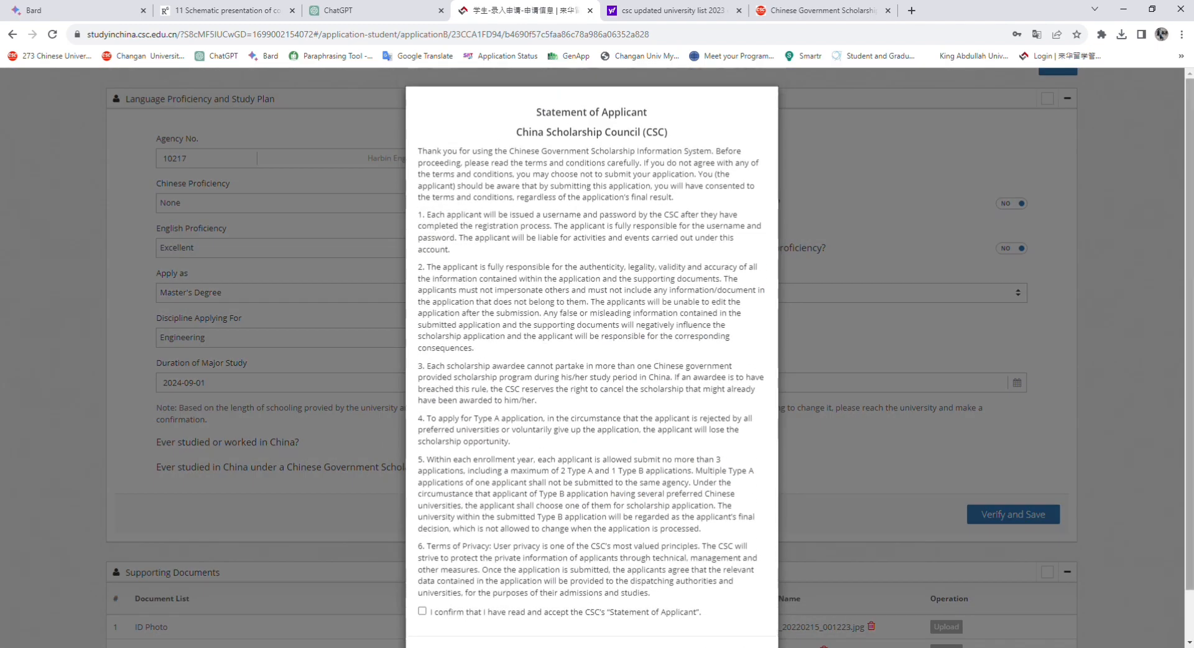
{"action": "scroll", "coordinate": [398, 611], "scroll_direction": "down", "scroll_amount": 2}
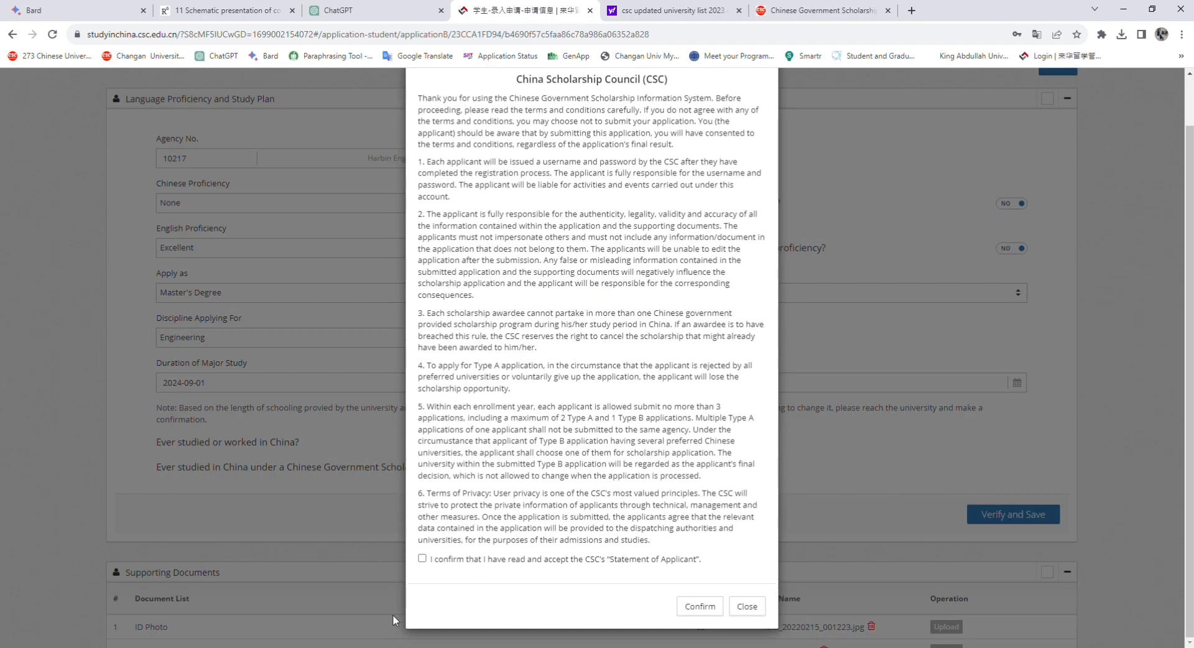
{"action": "left_click", "coordinate": [422, 558]}
{"action": "left_click", "coordinate": [700, 606]}
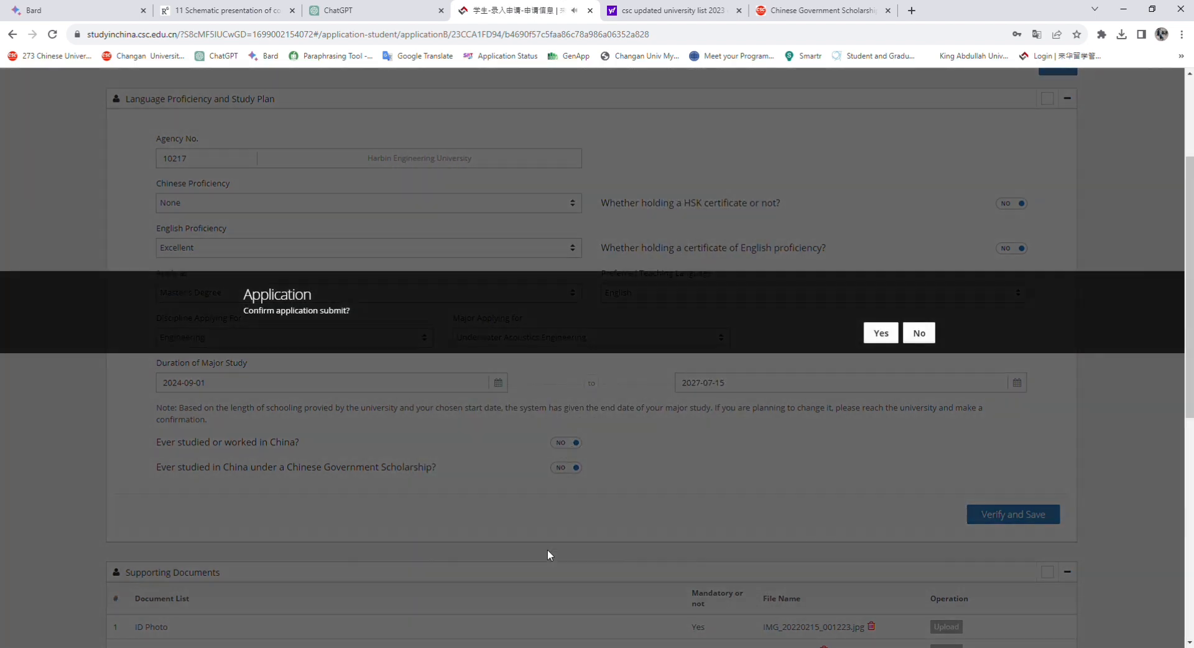
{"action": "left_click", "coordinate": [878, 335]}
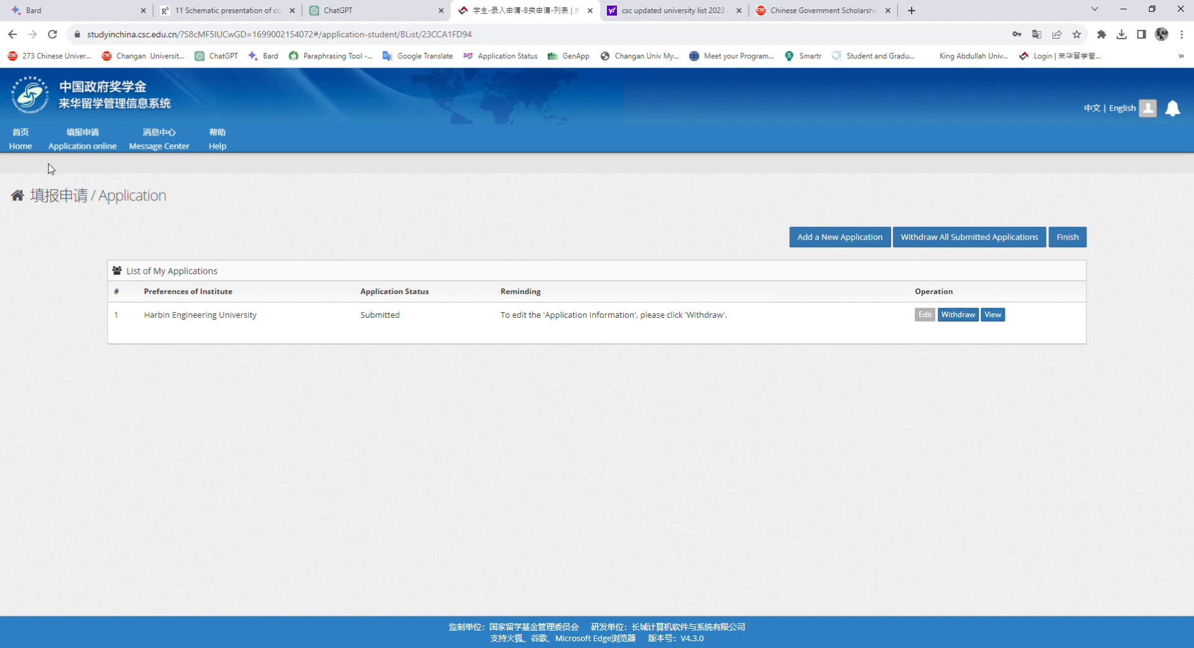
Go from Home through Application online to the My Application list
{"action": "left_click", "coordinate": [21, 144]}
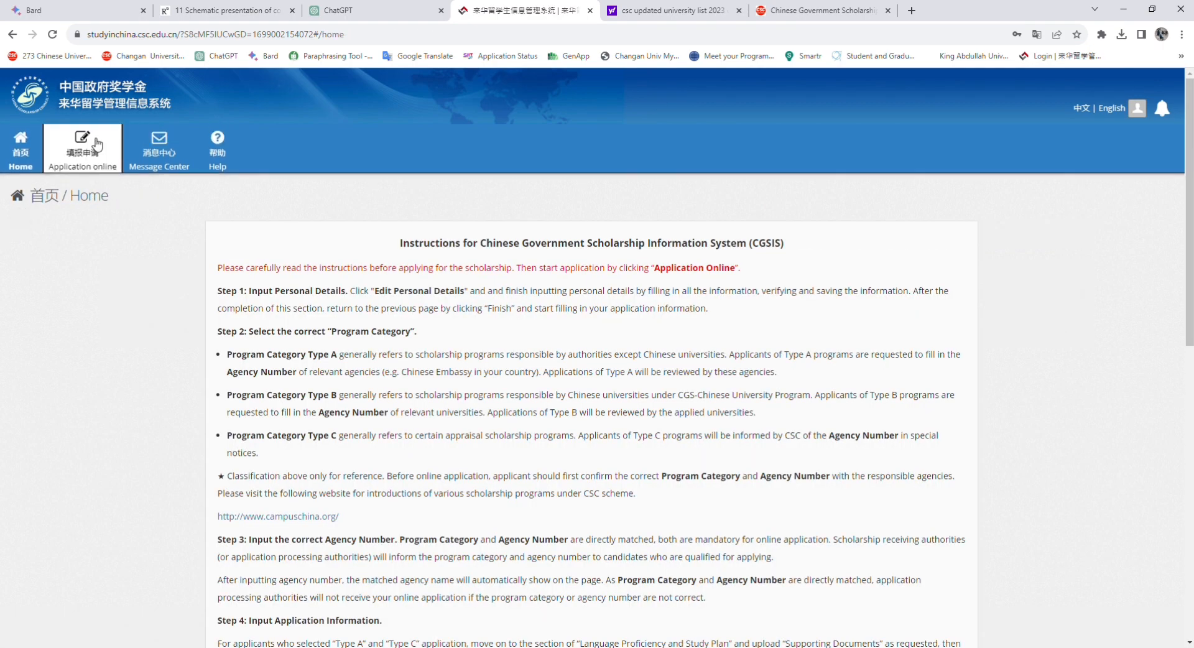
{"action": "left_click", "coordinate": [96, 145]}
{"action": "left_click", "coordinate": [541, 423]}
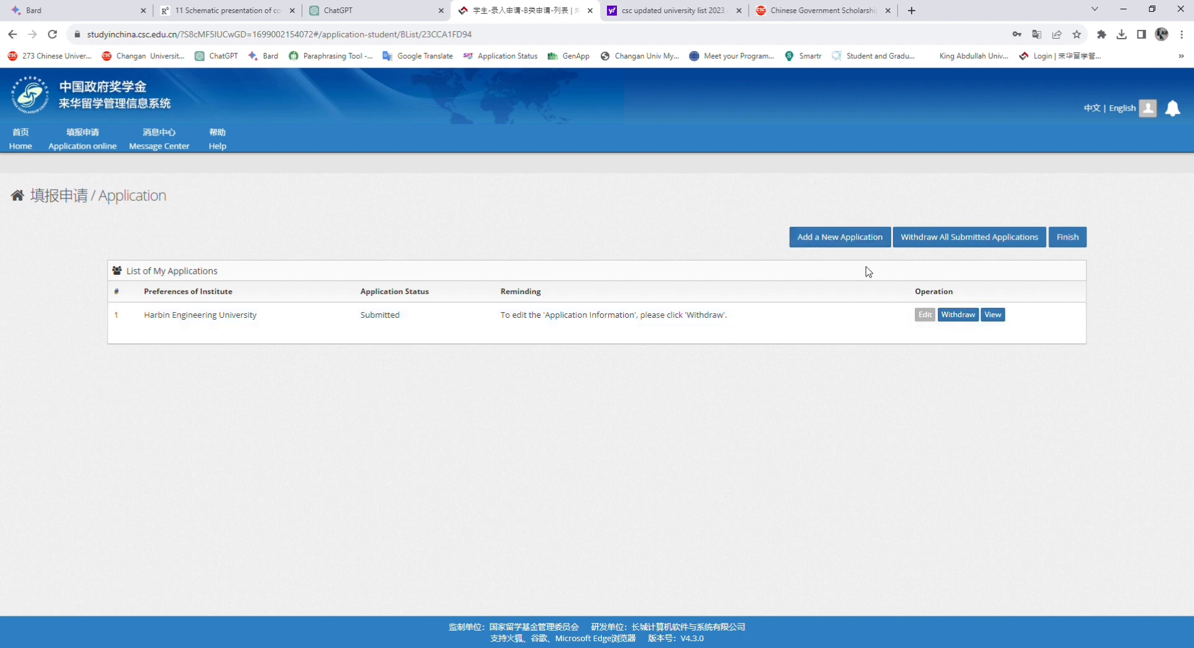
{"action": "left_click", "coordinate": [840, 238]}
Withdraw the Harbin Engineering University application and reopen its form for editing
{"action": "left_click", "coordinate": [959, 316]}
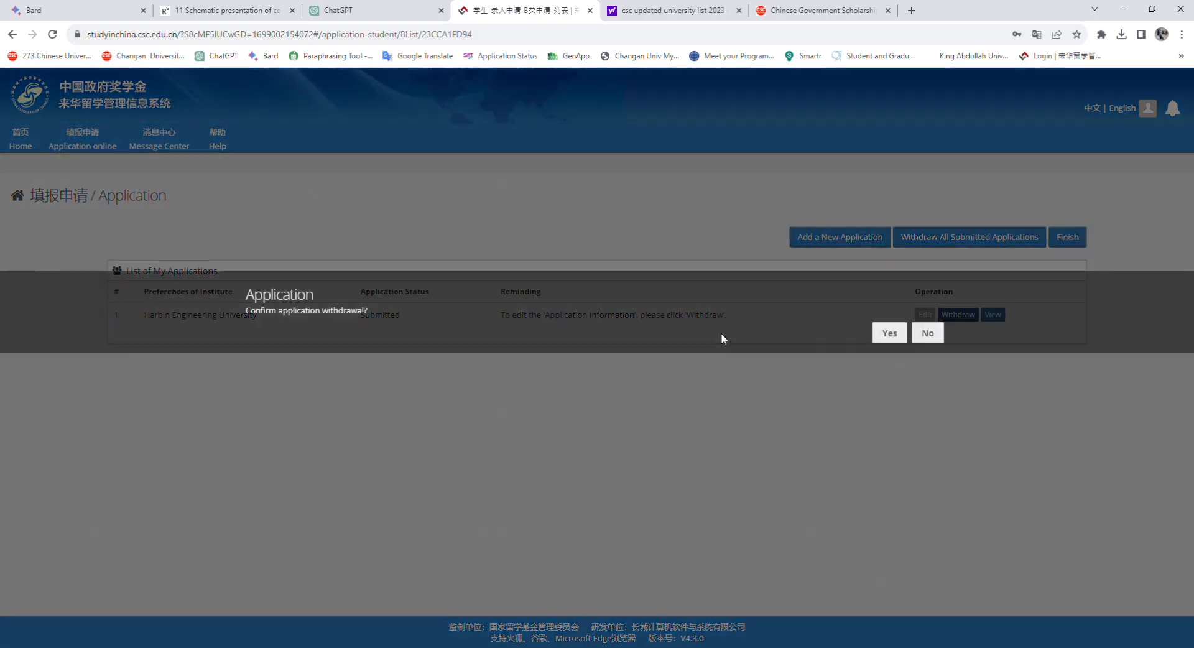
{"action": "left_click", "coordinate": [899, 334]}
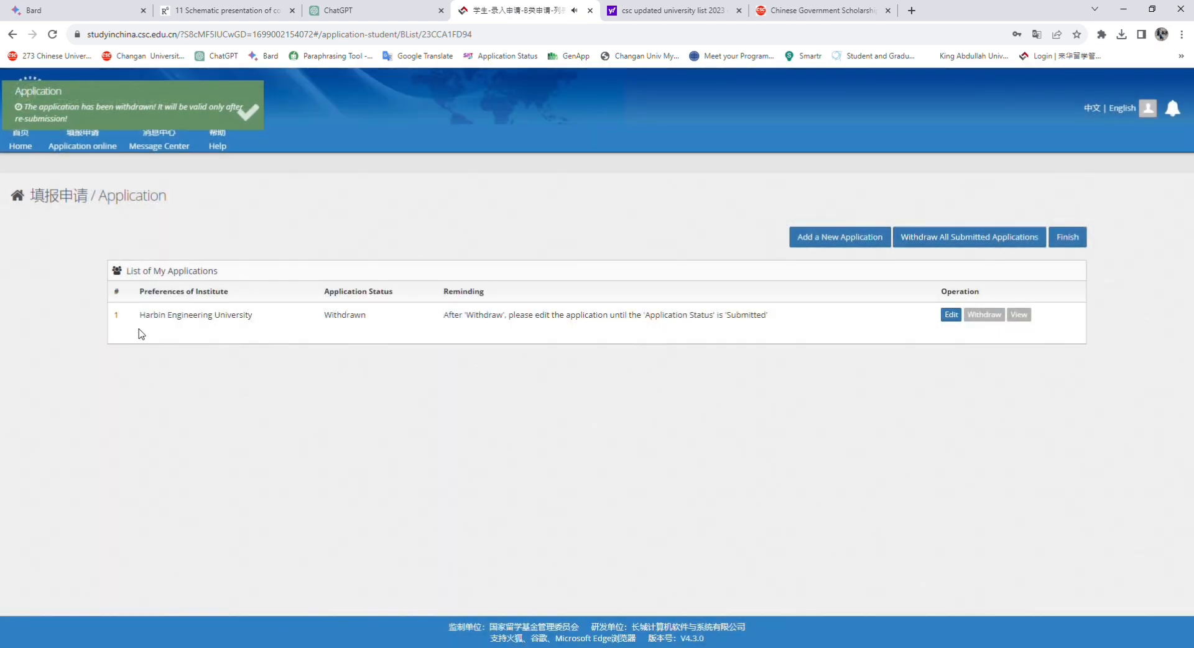
{"action": "left_click", "coordinate": [952, 315]}
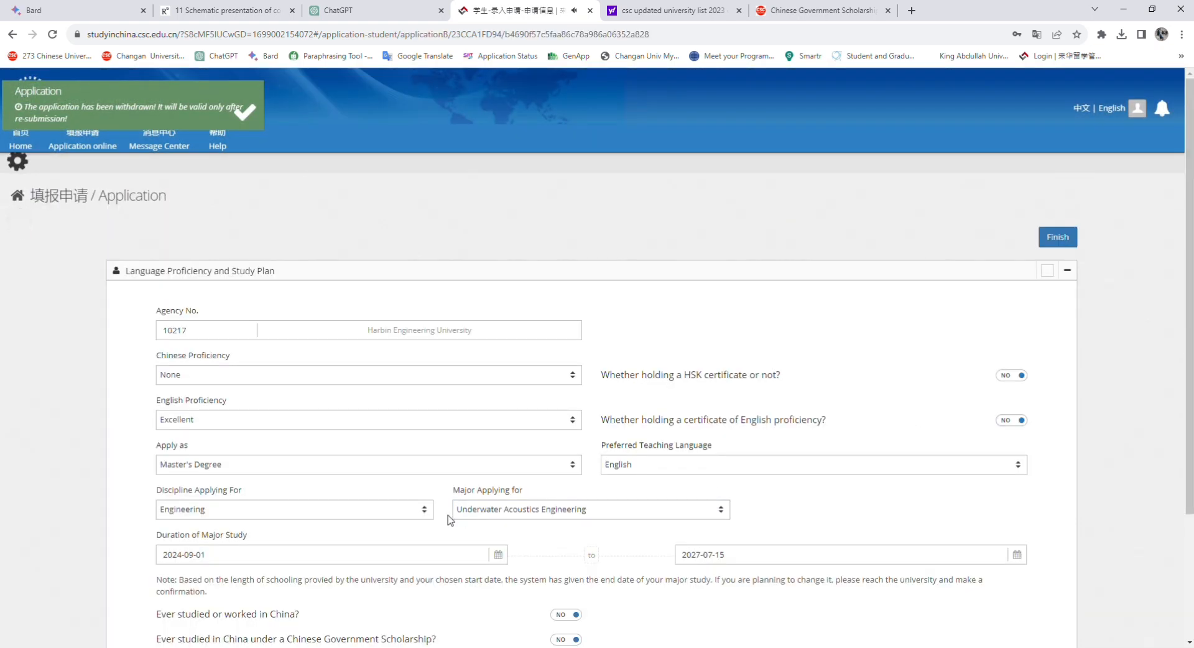
{"action": "scroll", "coordinate": [497, 510], "scroll_direction": "down", "scroll_amount": 3}
{"action": "scroll", "coordinate": [349, 161], "scroll_direction": "up", "scroll_amount": 3}
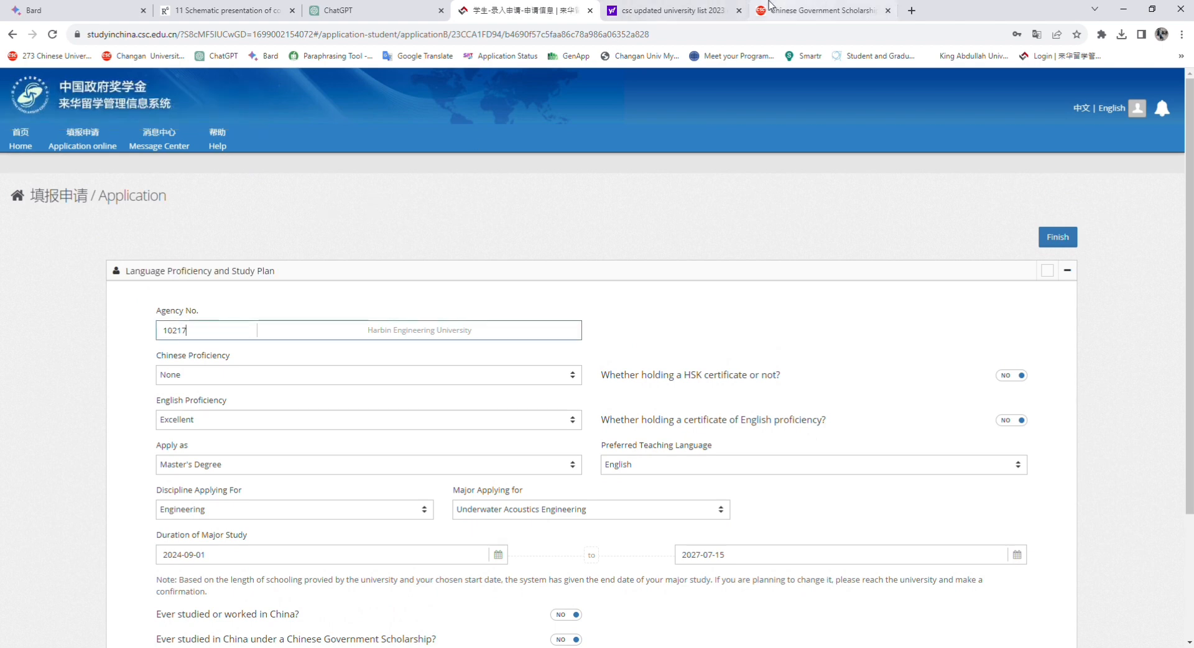
On the agency number list, select Dalian Jiaotong University's number 10150 at item 57
{"action": "left_click", "coordinate": [669, 9]}
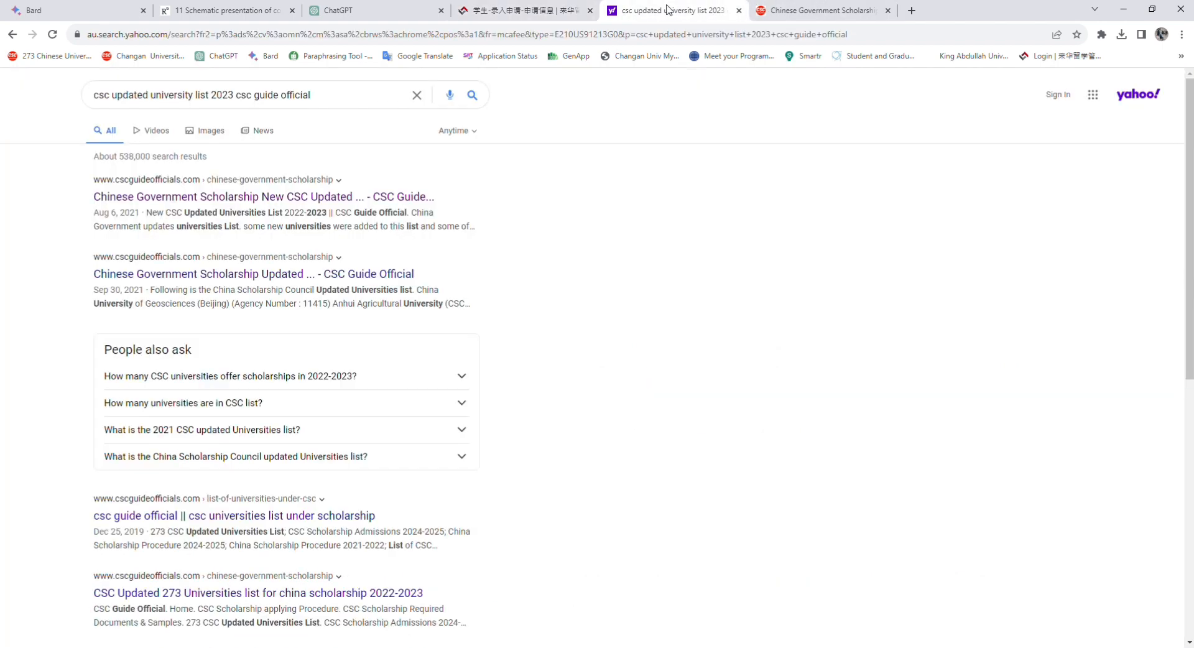
{"action": "left_click", "coordinate": [821, 9]}
{"action": "scroll", "coordinate": [427, 264], "scroll_direction": "up", "scroll_amount": 2}
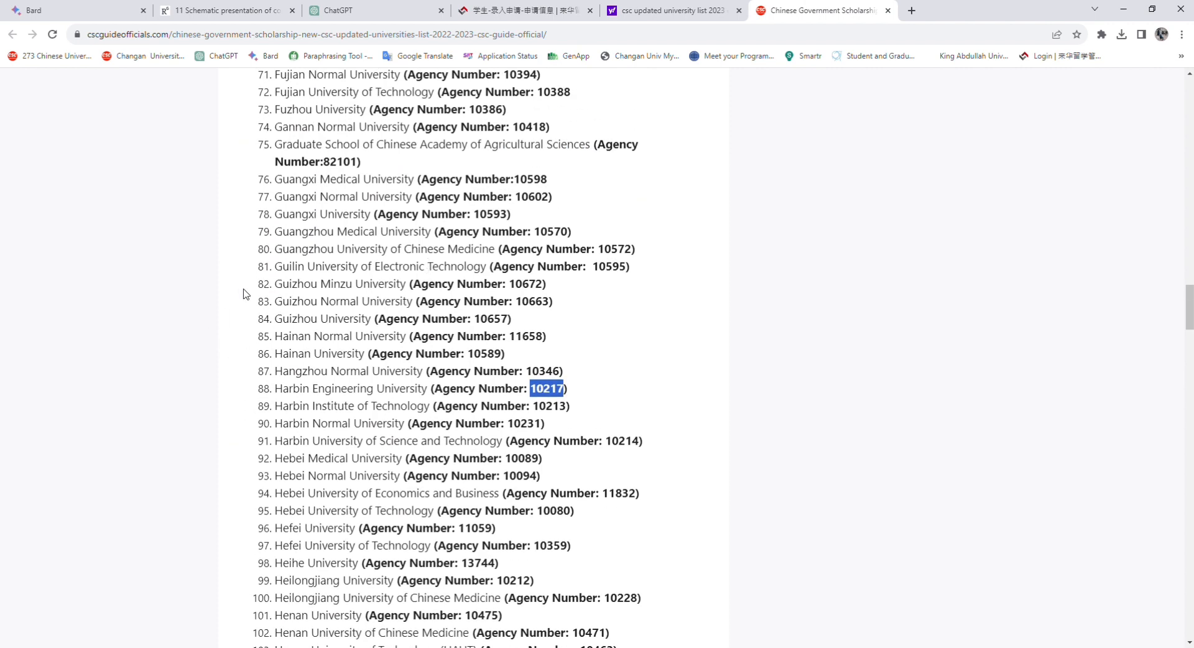
{"action": "scroll", "coordinate": [335, 255], "scroll_direction": "up", "scroll_amount": 4}
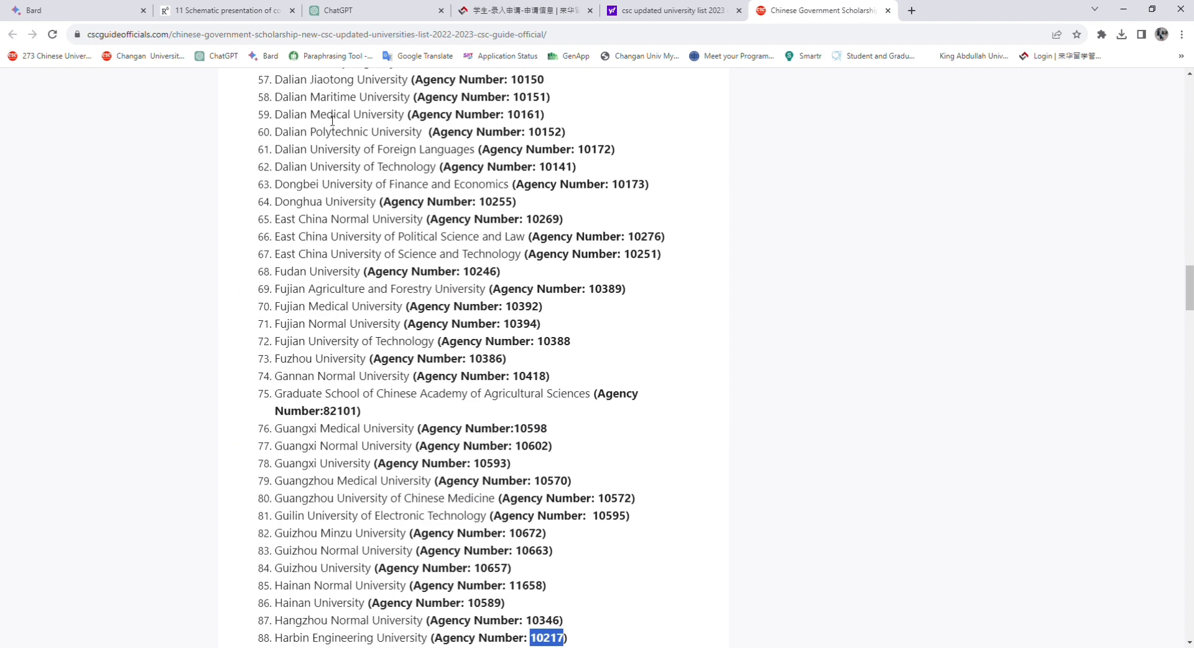
{"action": "scroll", "coordinate": [332, 120], "scroll_direction": "up", "scroll_amount": 1}
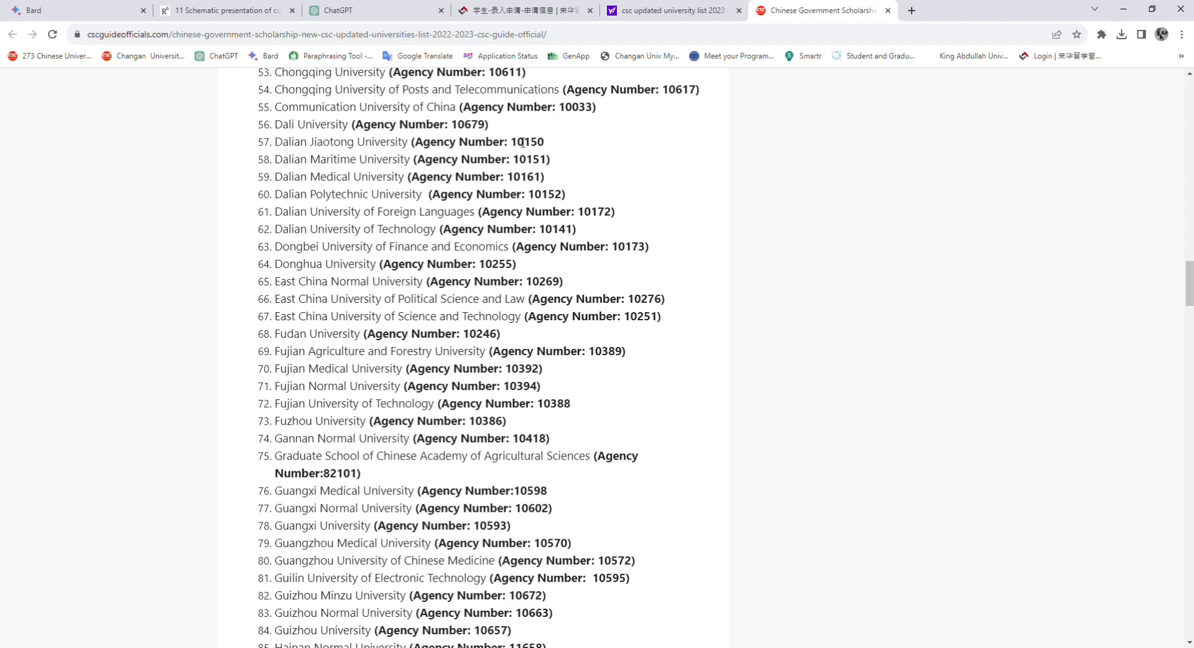
{"action": "left_click_drag", "start_coordinate": [550, 144], "coordinate": [517, 148]}
{"action": "key", "text": "ctrl+c"}
Replace Agency No. 10217 with 10150 and check the Preferred Teaching Language options
{"action": "left_click", "coordinate": [465, 8]}
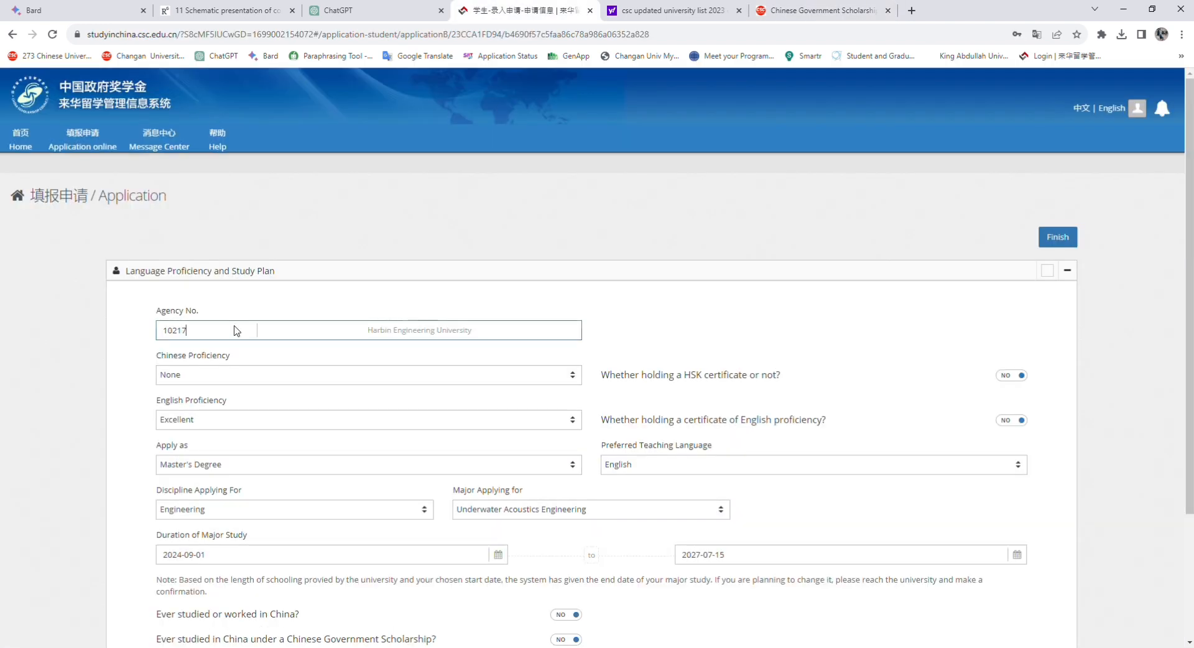
{"action": "double_click", "coordinate": [167, 340]}
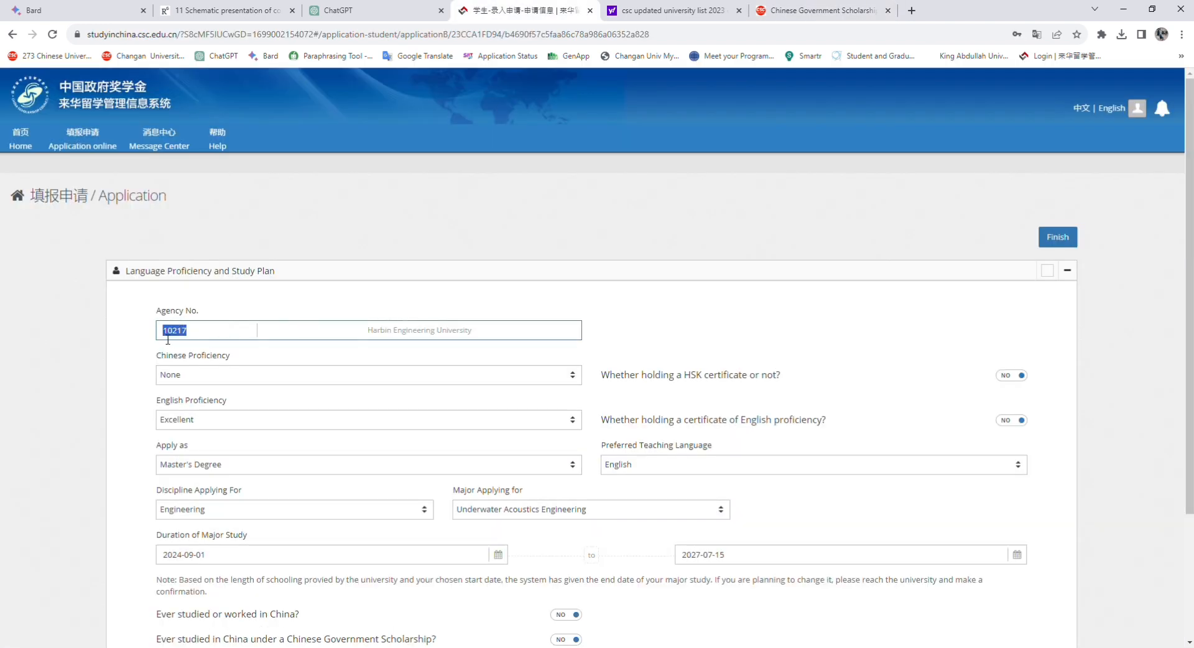
{"action": "key", "text": "BackSpace"}
{"action": "key", "text": "ctrl+v"}
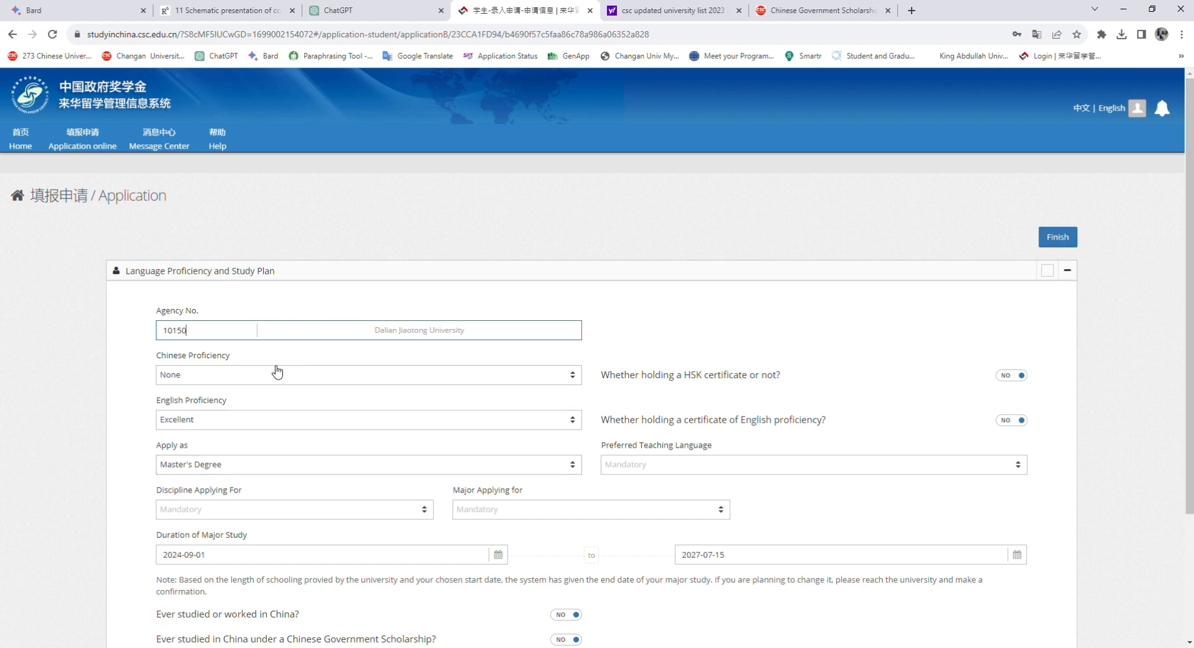
{"action": "scroll", "coordinate": [352, 496], "scroll_direction": "down", "scroll_amount": 1}
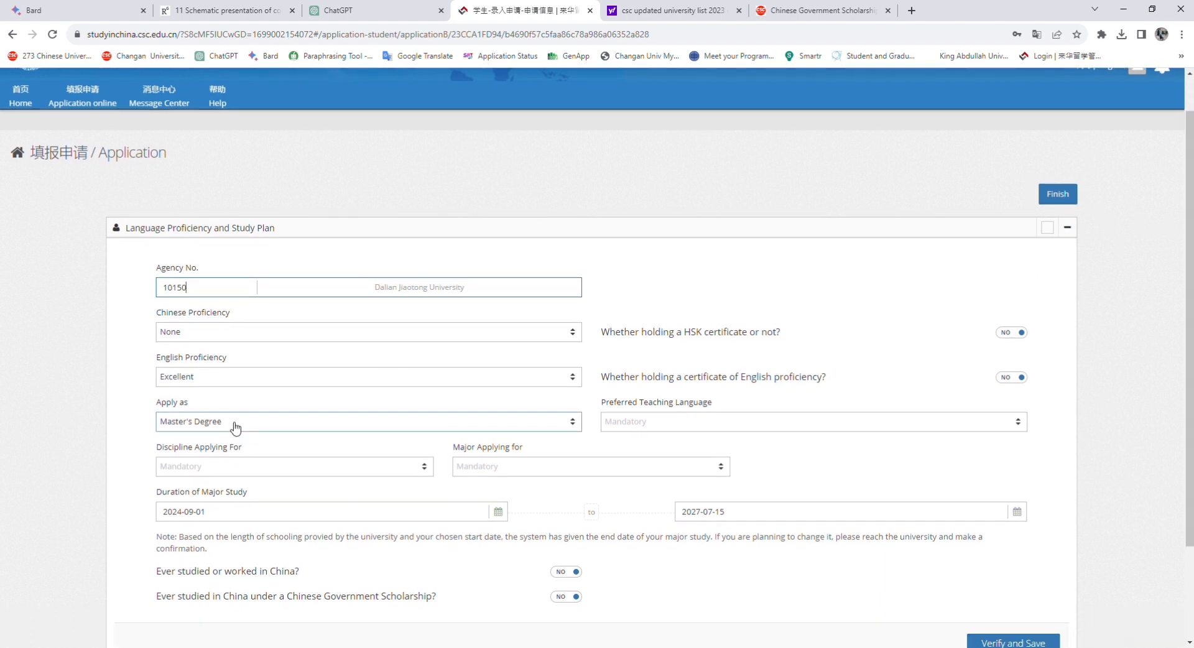
{"action": "left_click", "coordinate": [684, 424]}
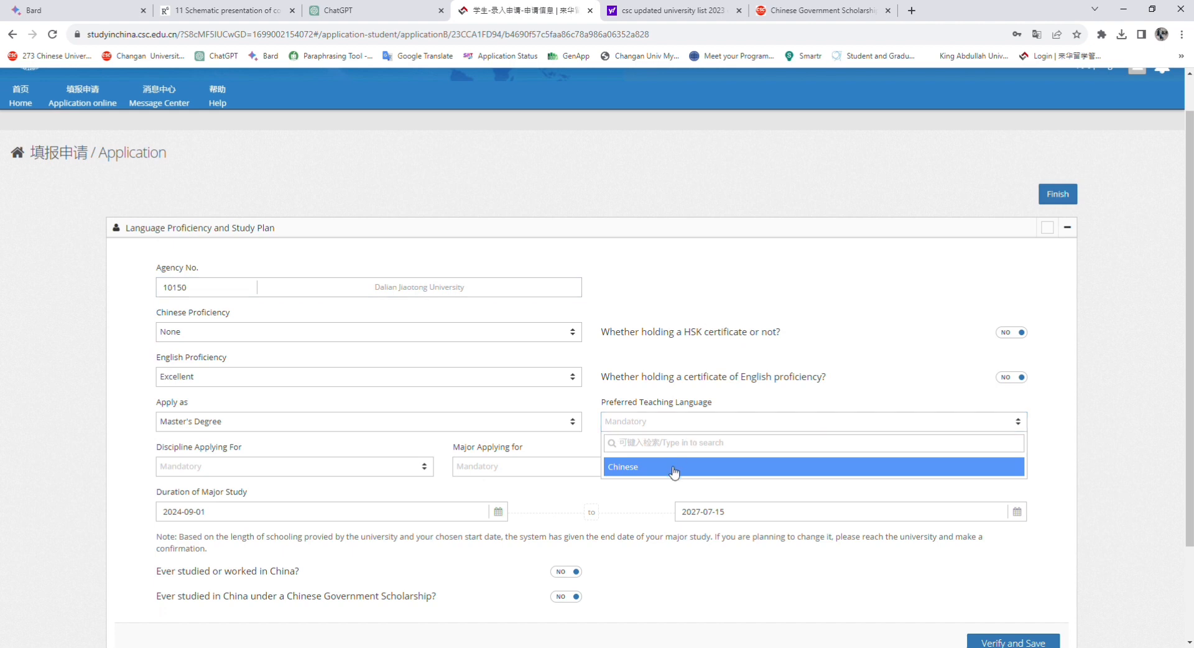
{"action": "left_click", "coordinate": [659, 11]}
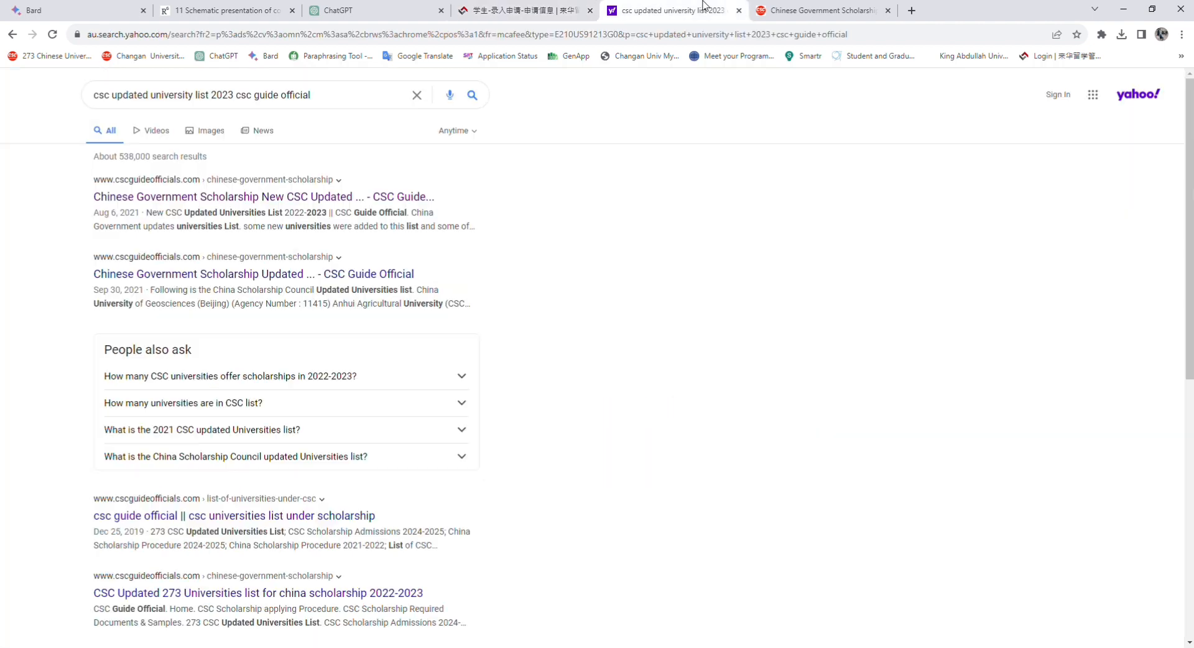
Select Harbin Engineering University's agency number 10217 at item 88 of the list
{"action": "left_click", "coordinate": [820, 11]}
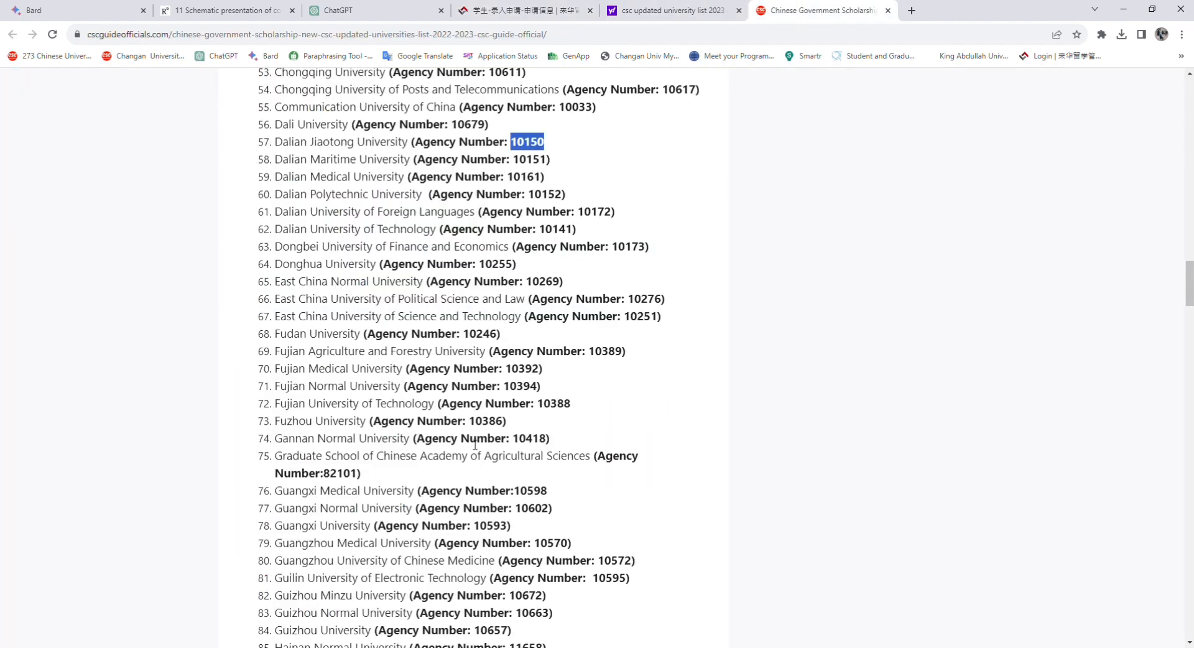
{"action": "scroll", "coordinate": [475, 445], "scroll_direction": "down", "scroll_amount": 6}
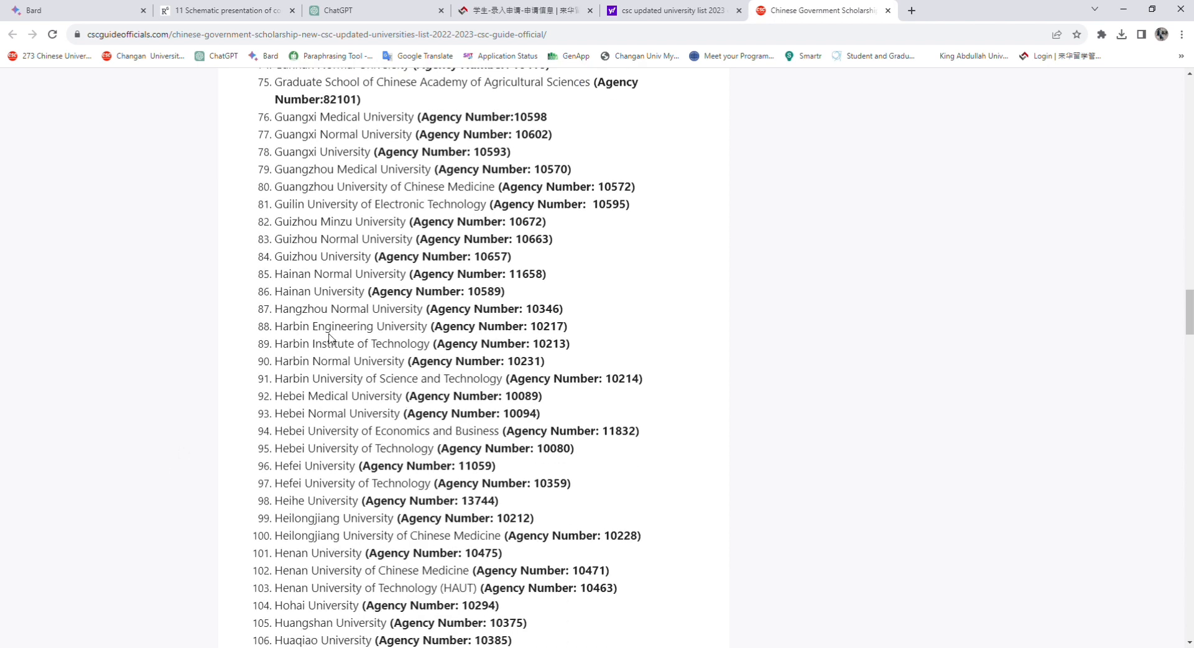
{"action": "double_click", "coordinate": [538, 329]}
{"action": "key", "text": "ctrl+c"}
{"action": "left_click", "coordinate": [514, 8]}
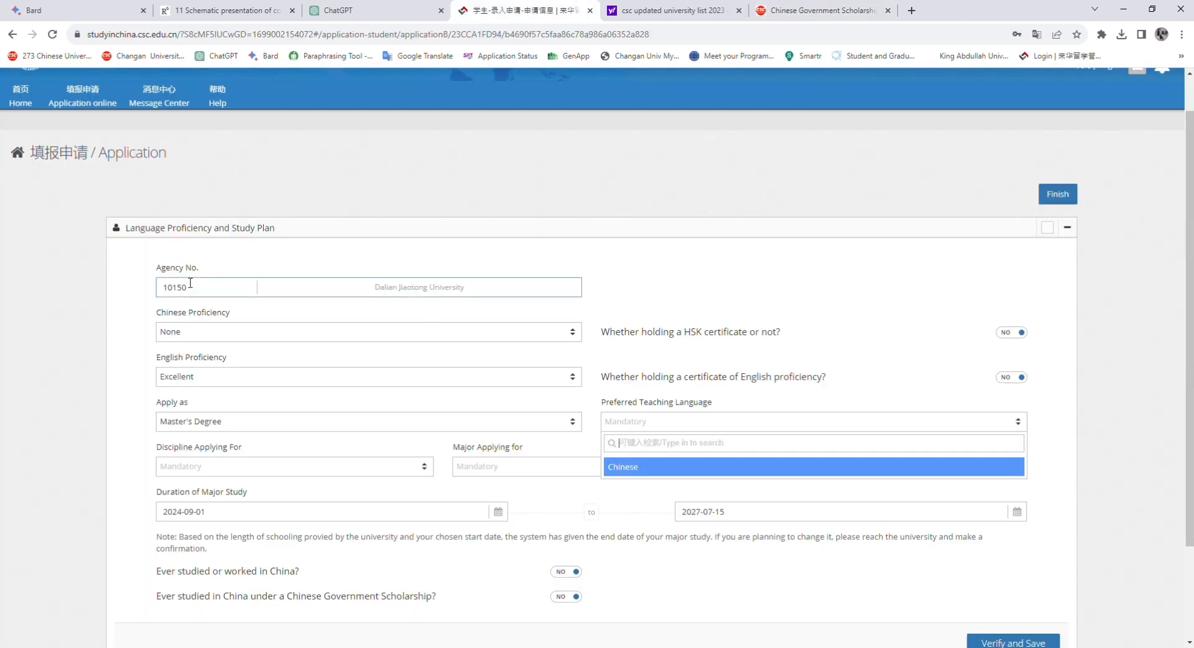
Replace Agency No. 10150 with 10217 for Harbin Engineering University
{"action": "left_click_drag", "start_coordinate": [193, 287], "coordinate": [166, 296]}
{"action": "key", "text": "BackSpace"}
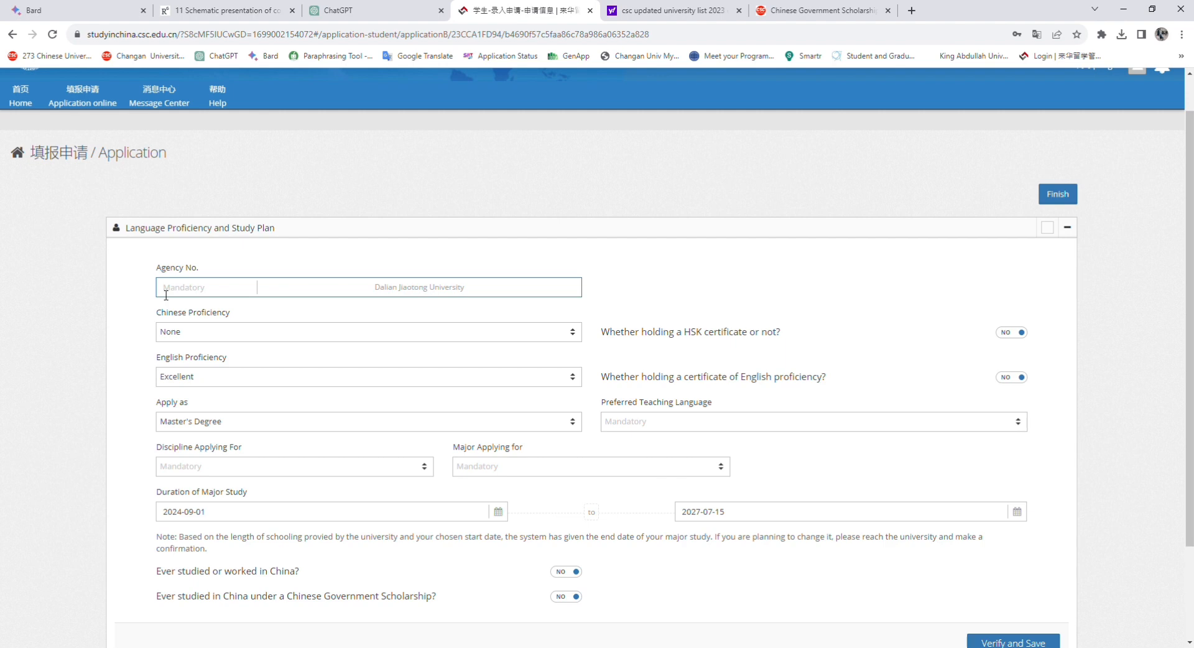
{"action": "key", "text": "ctrl+v"}
Choose English, Engineering and Underwater Acoustics Engineering, then verify and save the study plan
{"action": "scroll", "coordinate": [1157, 311], "scroll_direction": "down", "scroll_amount": 2}
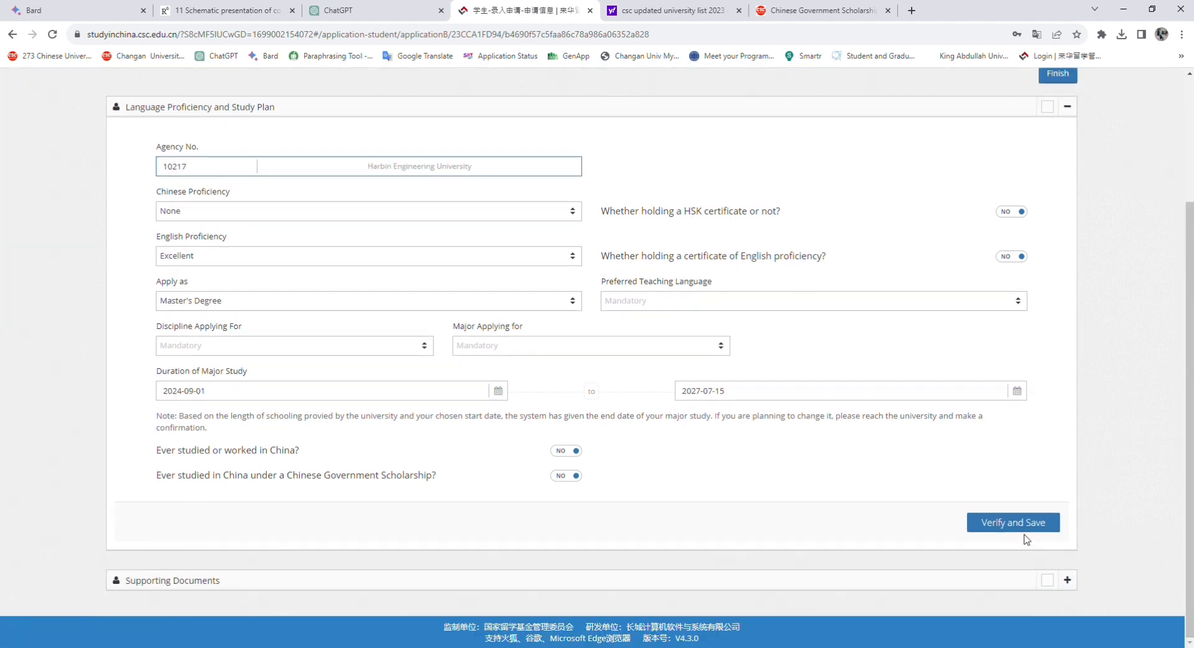
{"action": "left_click", "coordinate": [663, 301]}
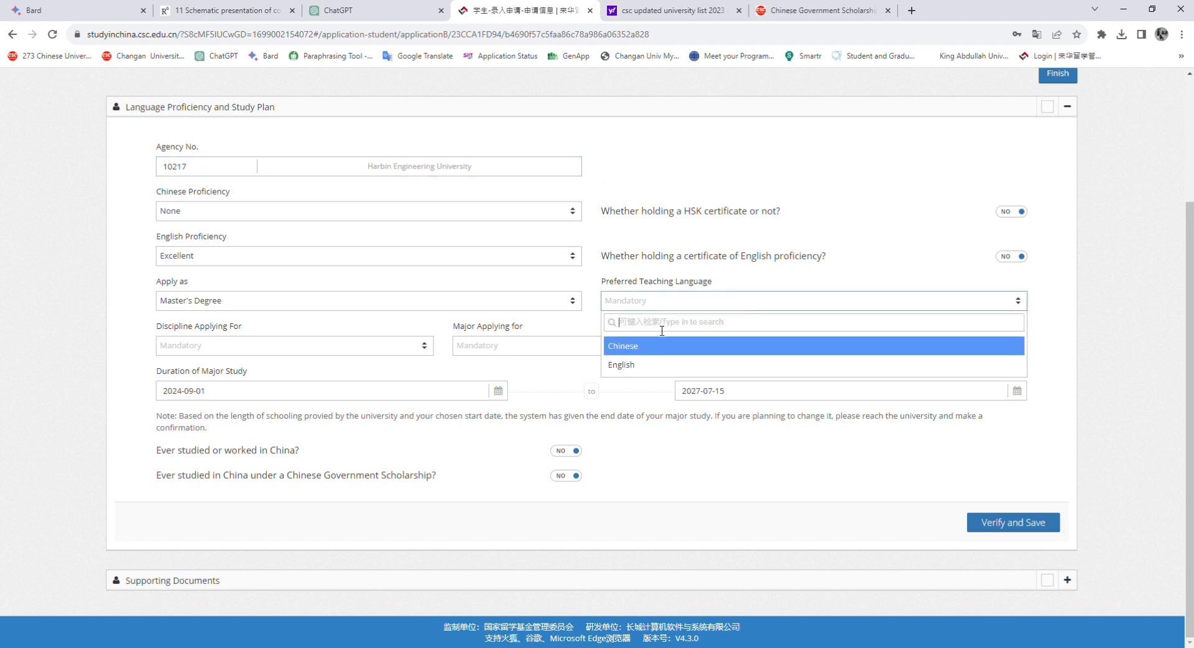
{"action": "left_click", "coordinate": [650, 365]}
{"action": "left_click", "coordinate": [261, 345]}
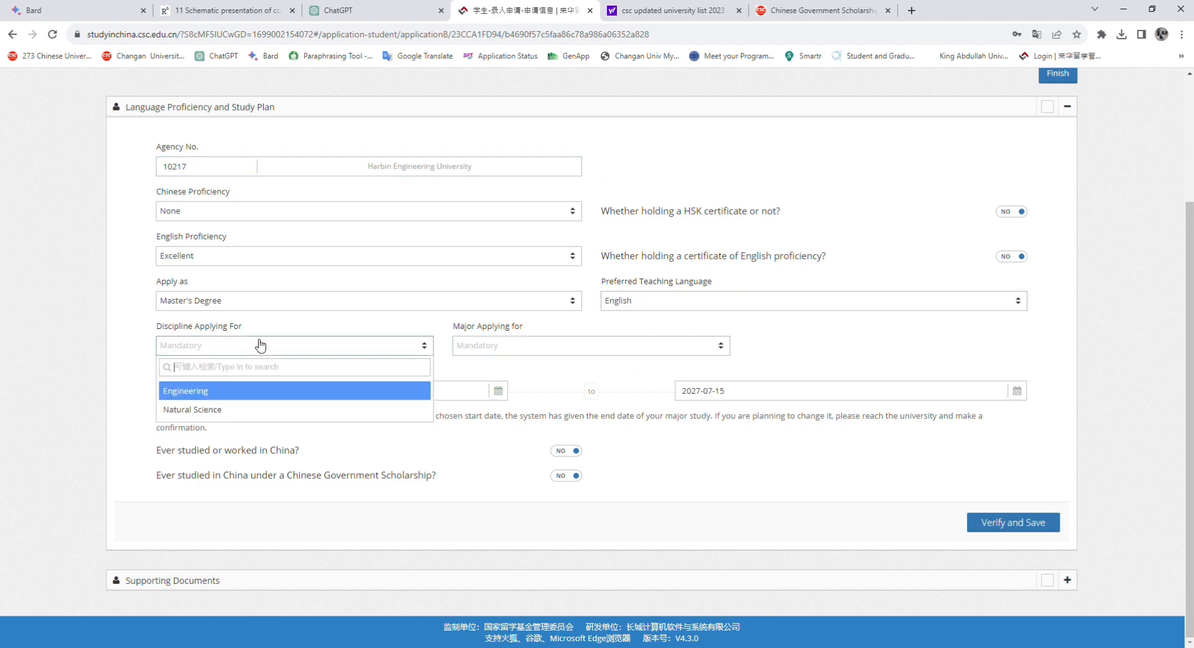
{"action": "left_click", "coordinate": [232, 391]}
{"action": "left_click", "coordinate": [507, 344]}
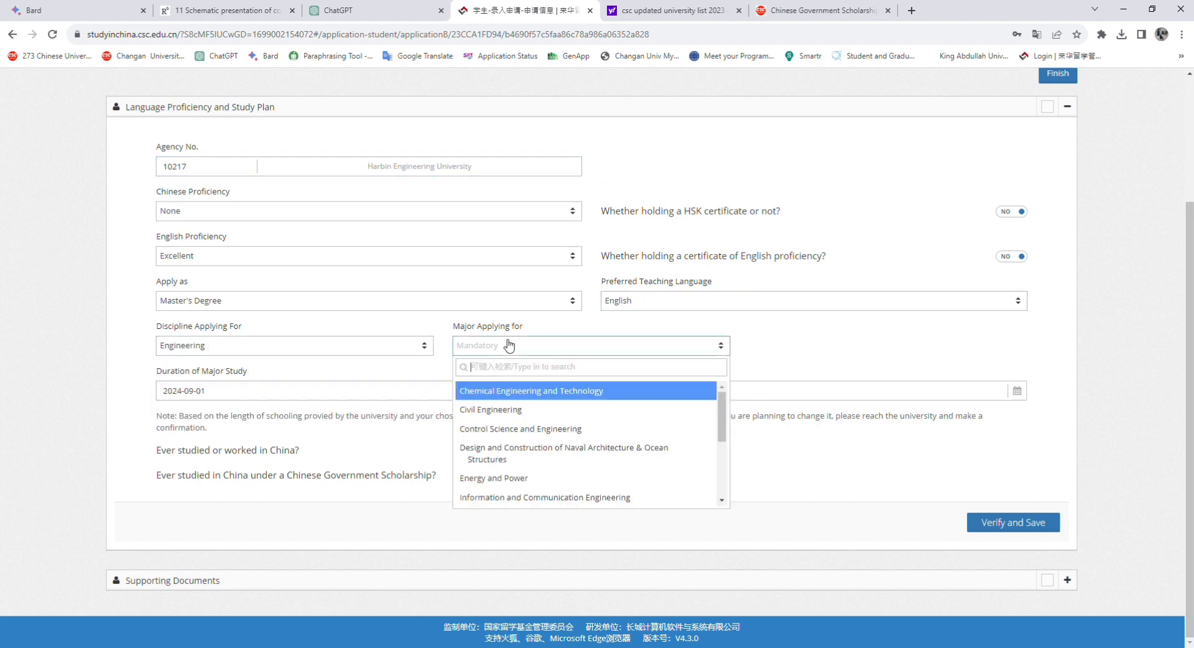
{"action": "scroll", "coordinate": [513, 500], "scroll_direction": "down", "scroll_amount": 5}
{"action": "left_click", "coordinate": [532, 496]}
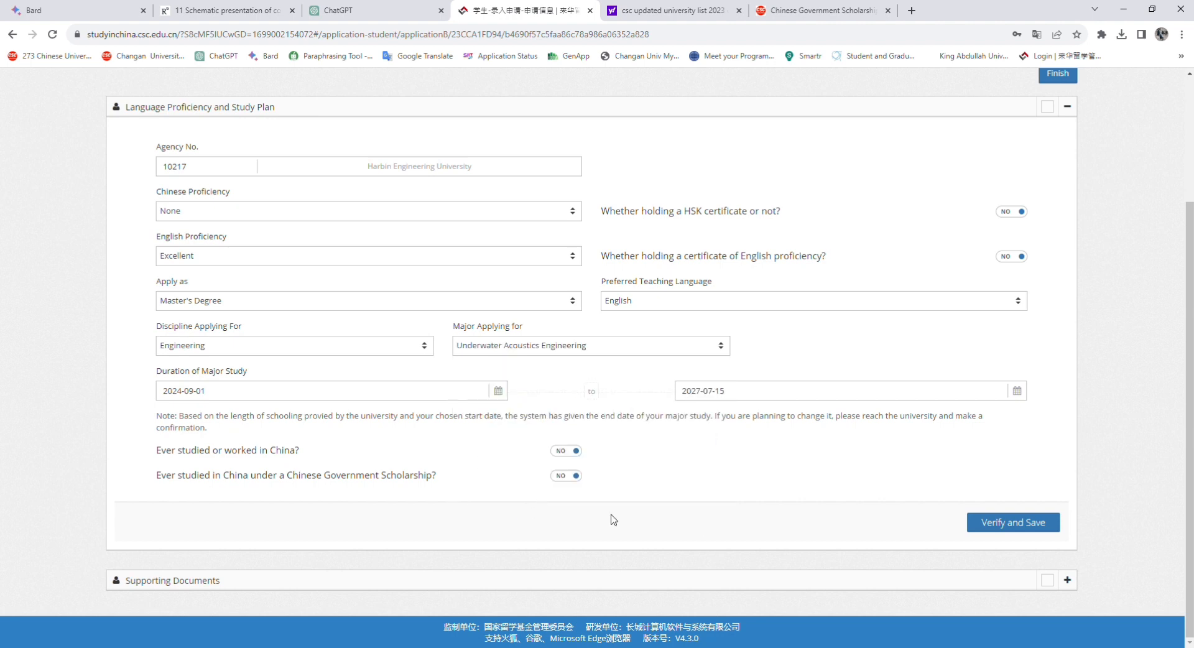
{"action": "left_click", "coordinate": [1010, 523]}
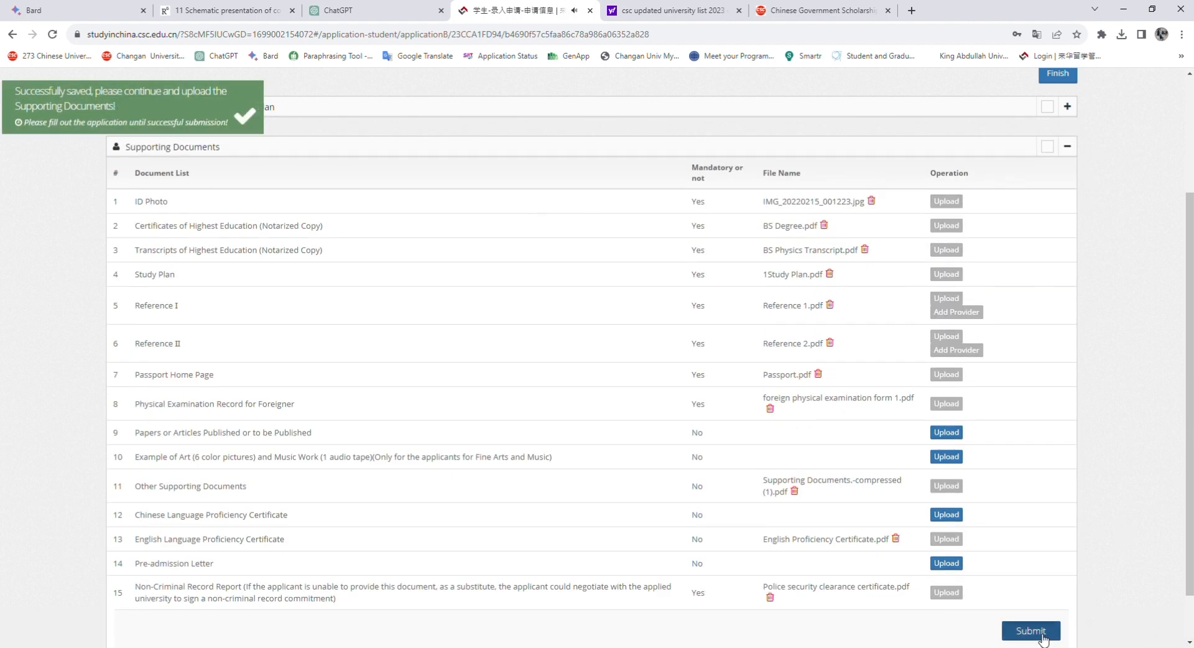
Submit with the applicant statement accepted, bookmark the page, and finish to the overview
{"action": "scroll", "coordinate": [1037, 502], "scroll_direction": "down", "scroll_amount": 1}
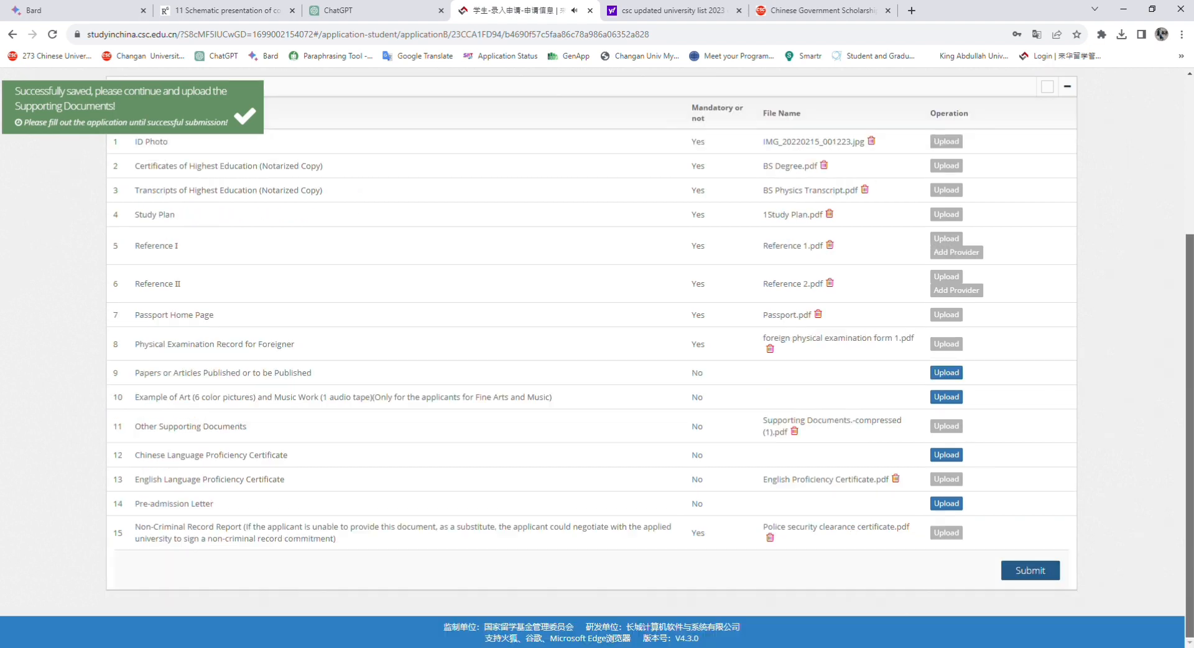
{"action": "scroll", "coordinate": [1036, 503], "scroll_direction": "up", "scroll_amount": 4}
{"action": "scroll", "coordinate": [1037, 503], "scroll_direction": "down", "scroll_amount": 5}
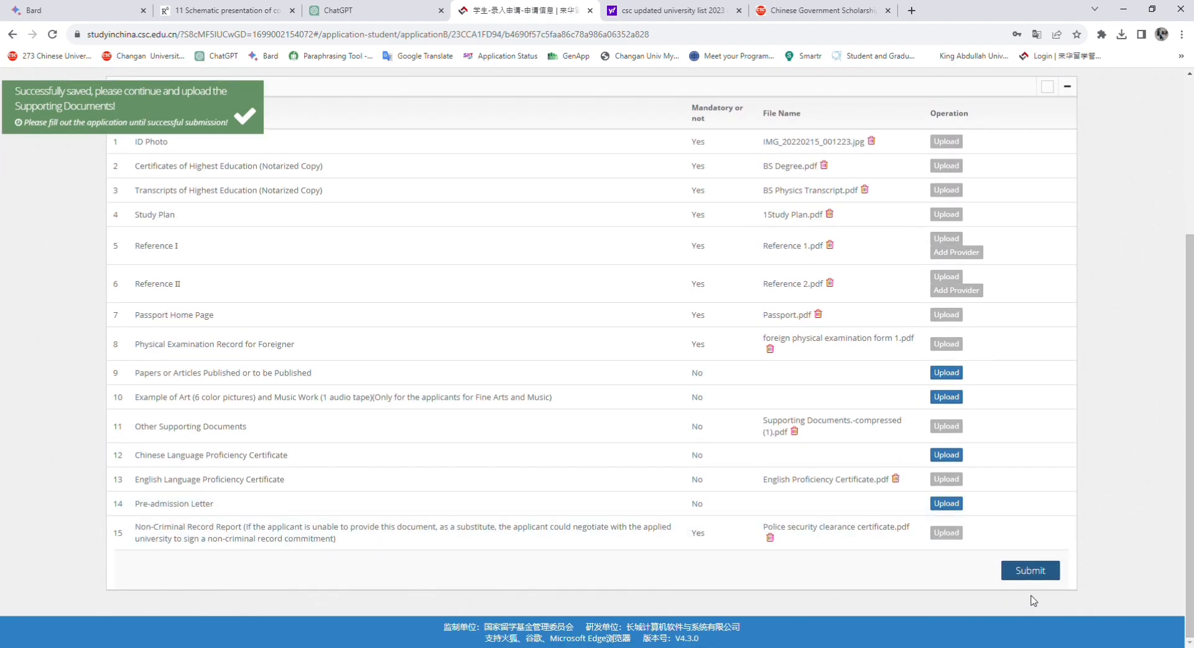
{"action": "left_click", "coordinate": [1025, 571]}
{"action": "scroll", "coordinate": [603, 607], "scroll_direction": "down", "scroll_amount": 1}
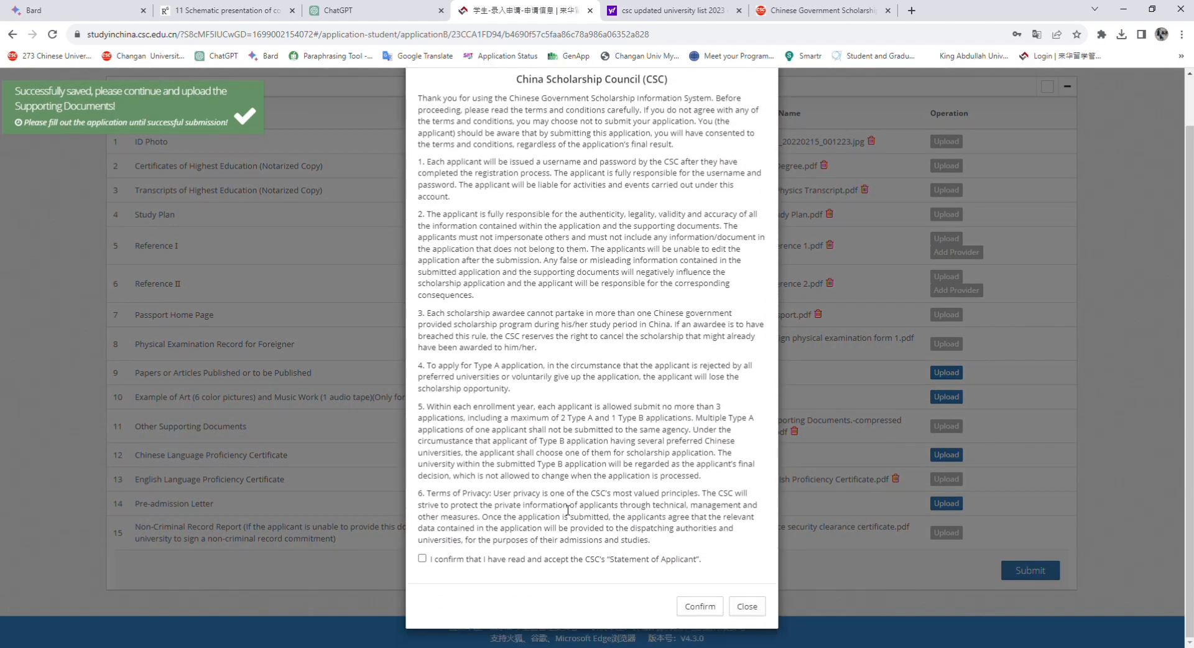
{"action": "left_click", "coordinate": [423, 557]}
{"action": "left_click", "coordinate": [697, 607]}
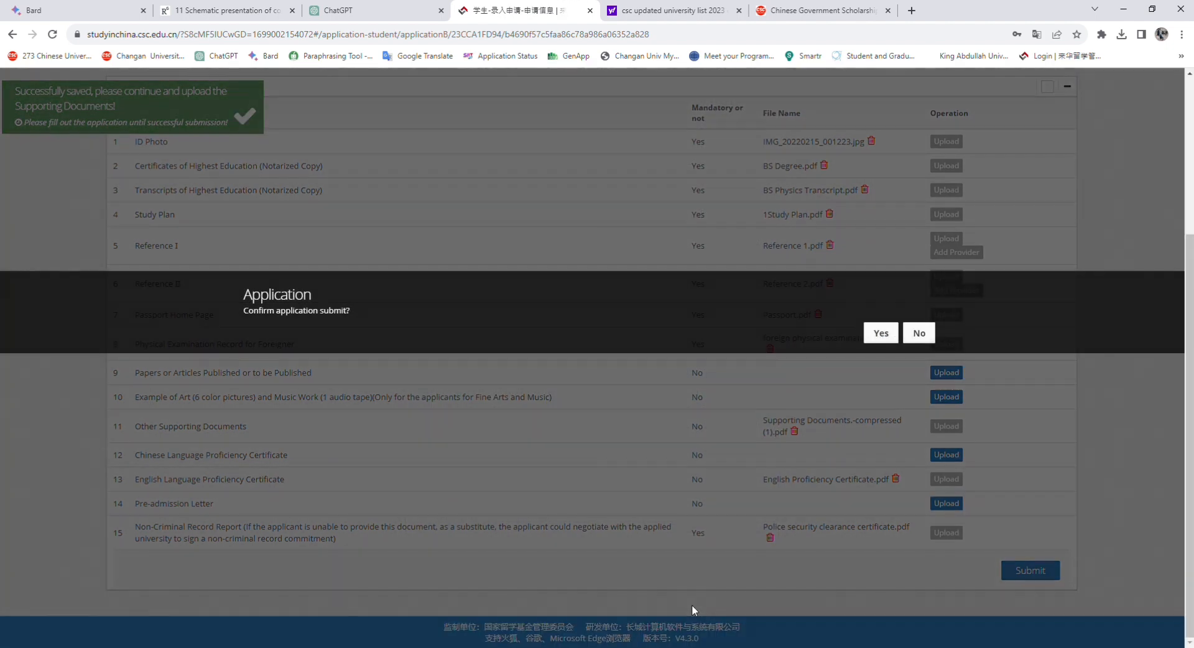
{"action": "left_click", "coordinate": [886, 336]}
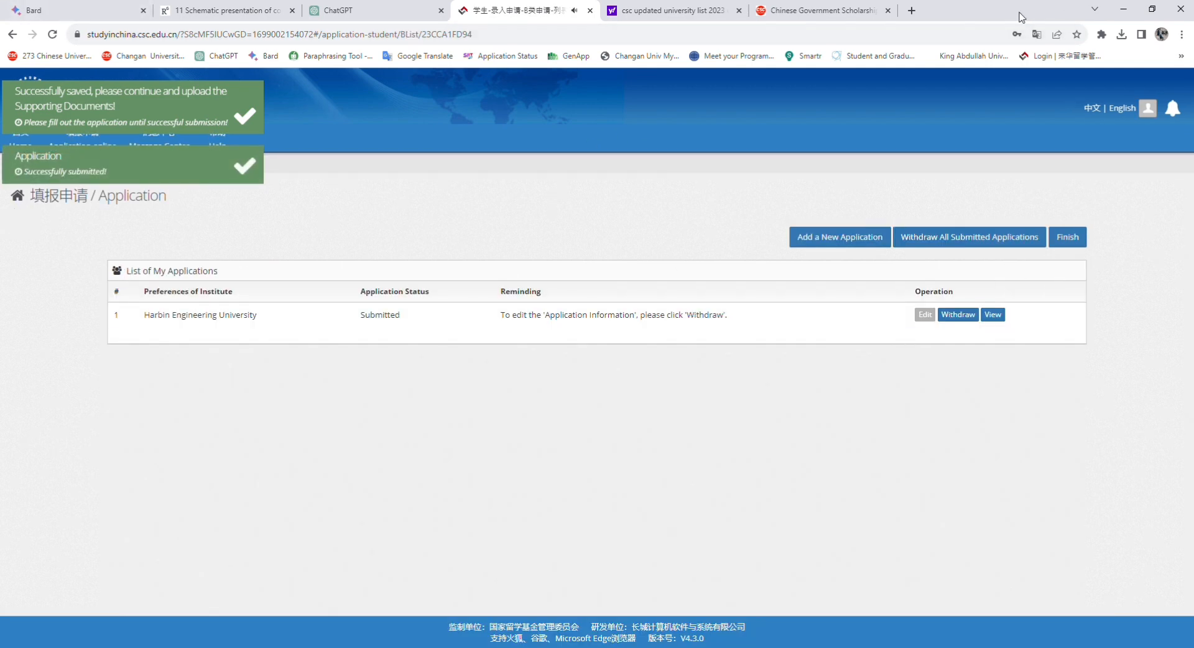
{"action": "left_click", "coordinate": [1074, 35]}
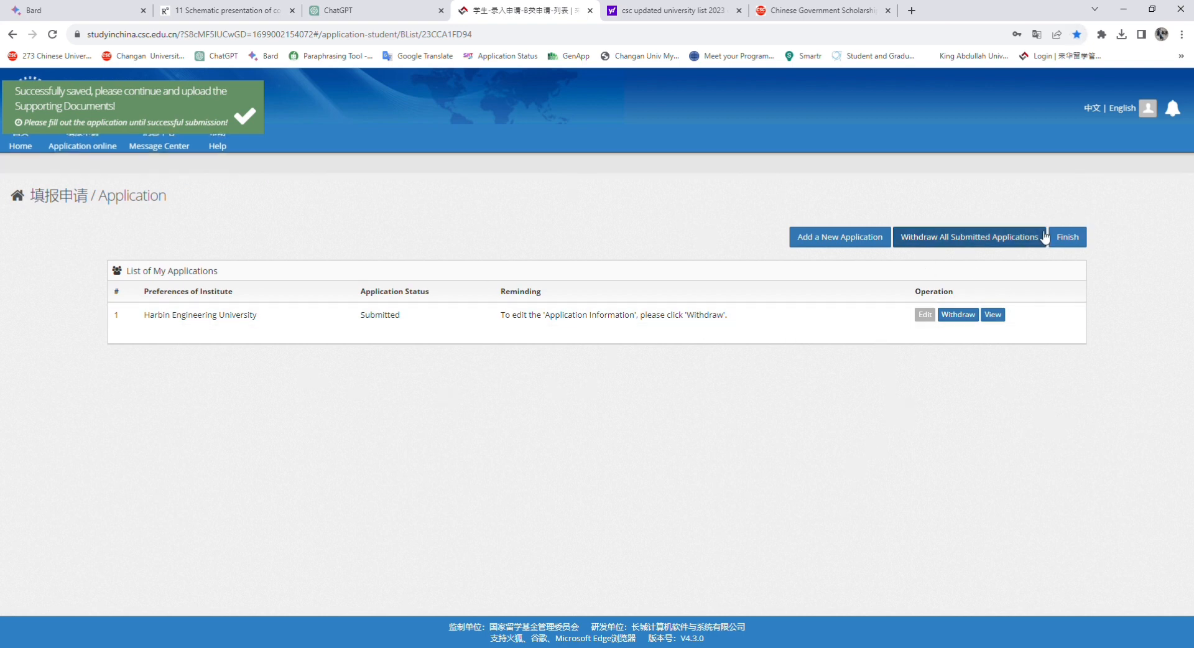
{"action": "left_click", "coordinate": [1080, 241]}
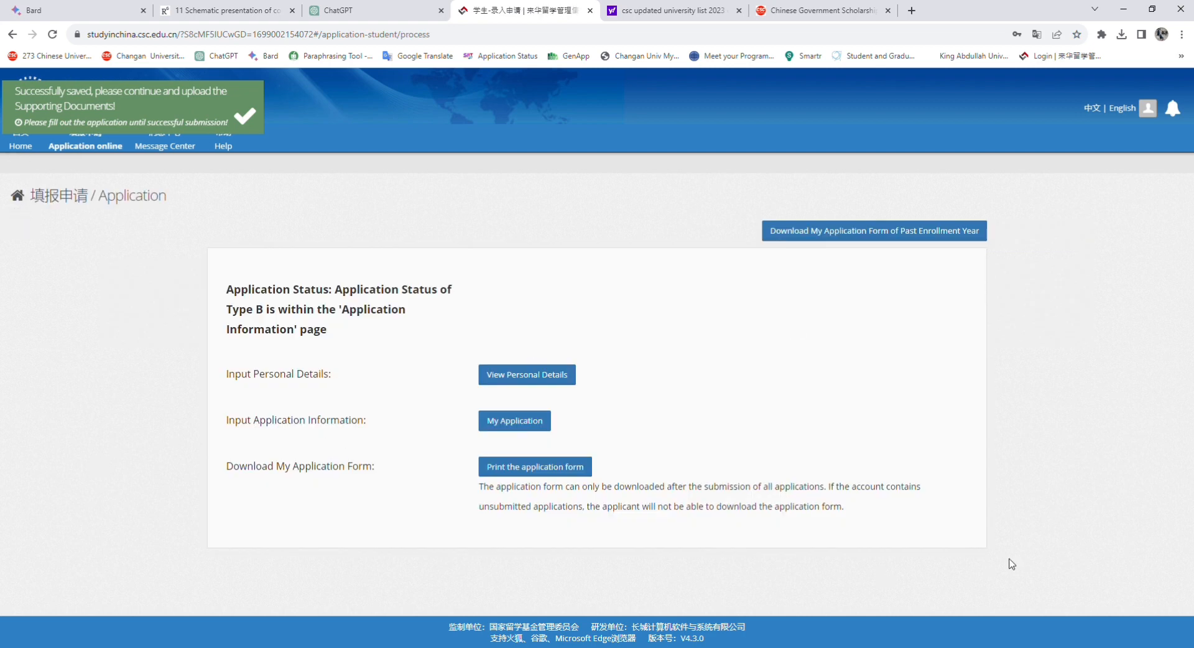